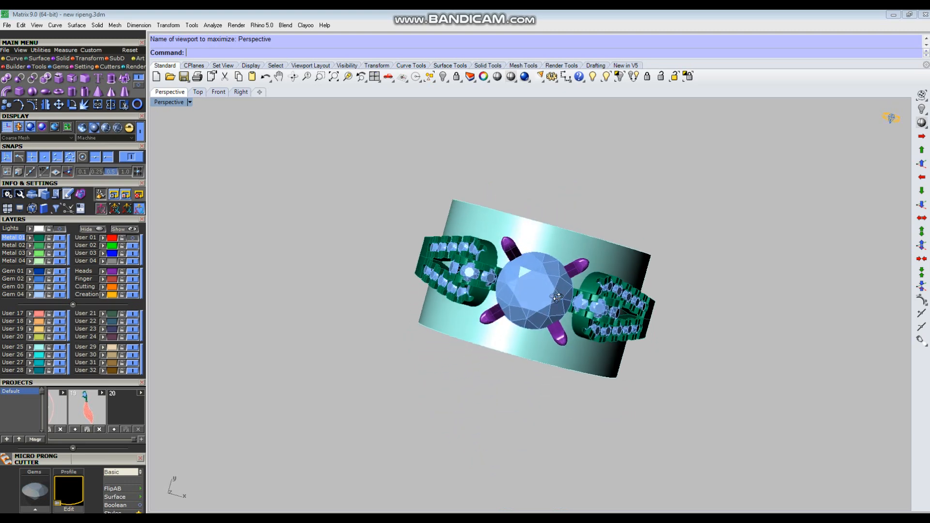
scroll(587, 331, up, 3)
scroll(588, 331, down, 3)
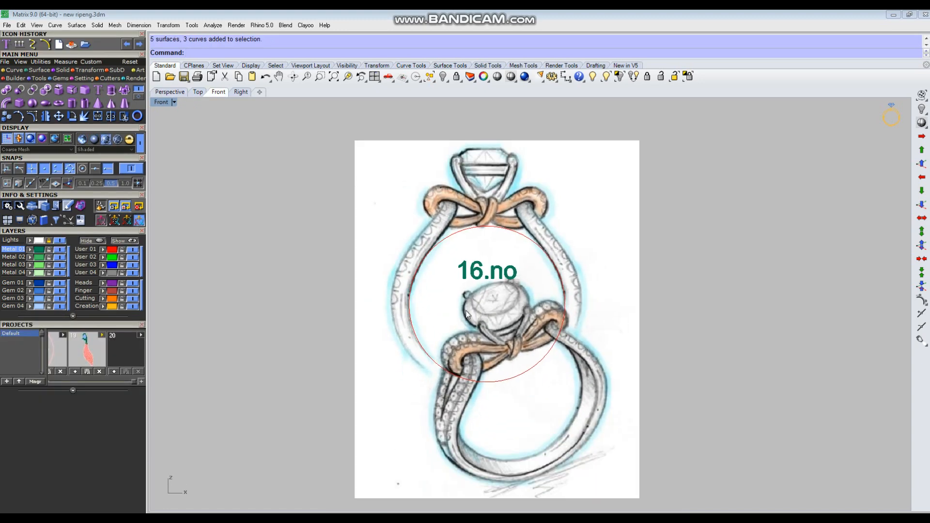
scroll(467, 312, down, 1)
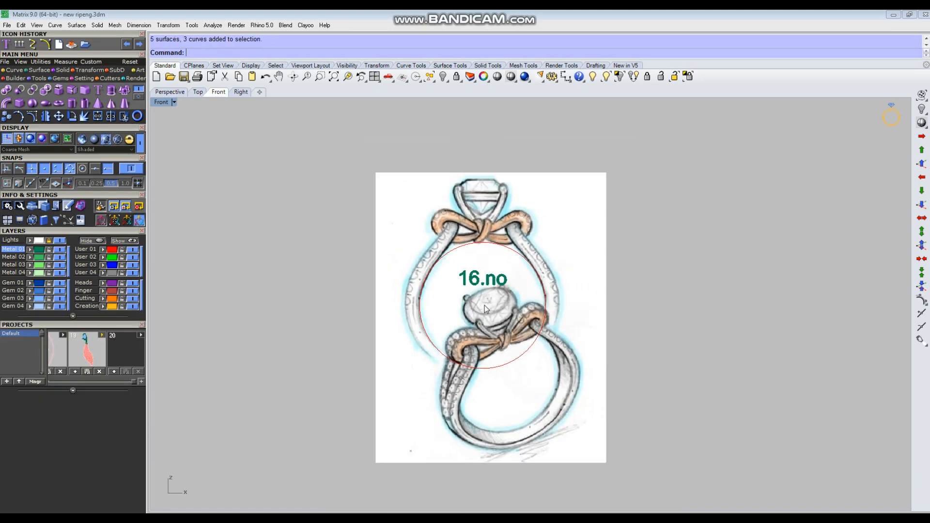
scroll(485, 306, up, 1)
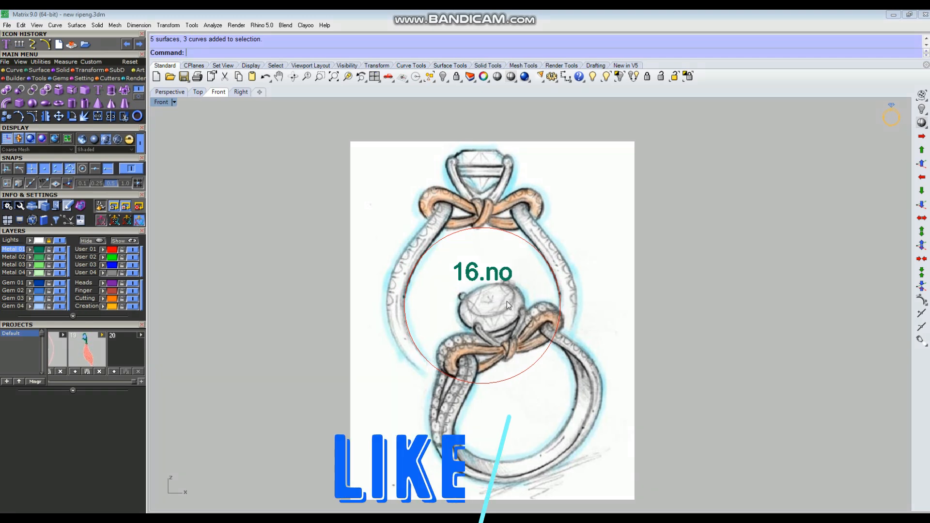
scroll(507, 300, down, 1)
right_drag(650, 315, 637, 321)
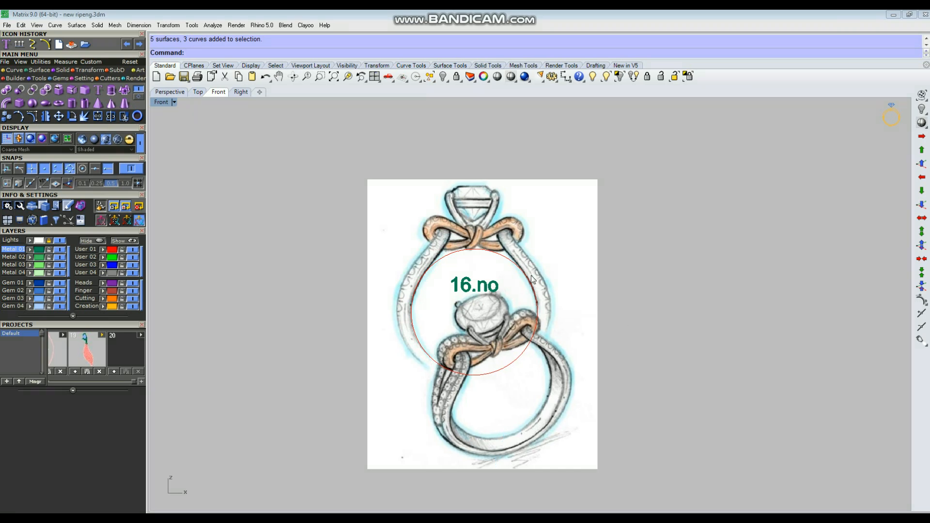
Delete the 16.no text label inside the red finger circle
drag(266, 245, 627, 359)
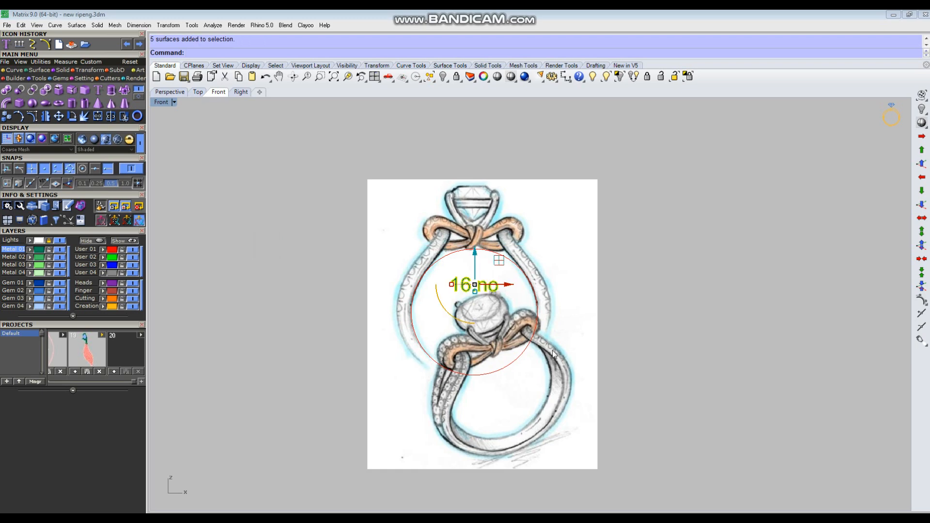
scroll(510, 318, up, 6)
key(Delete)
Measure the red finger circle with a temporary diameter dimension and remove the dimension
right_click(486, 258)
click(512, 212)
scroll(476, 283, down, 4)
click(697, 220)
scroll(699, 222, up, 3)
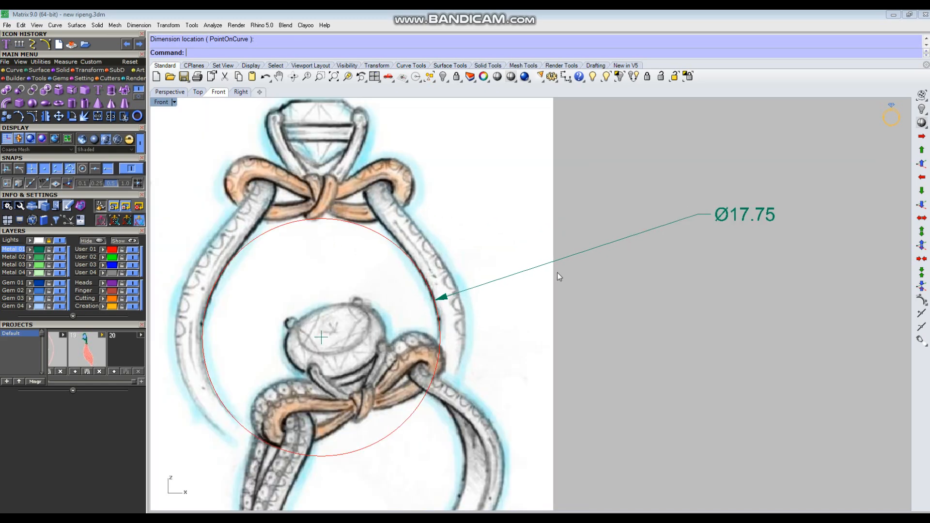
scroll(557, 272, down, 3)
drag(708, 195, 403, 228)
key(Delete)
right_drag(438, 281, 522, 292)
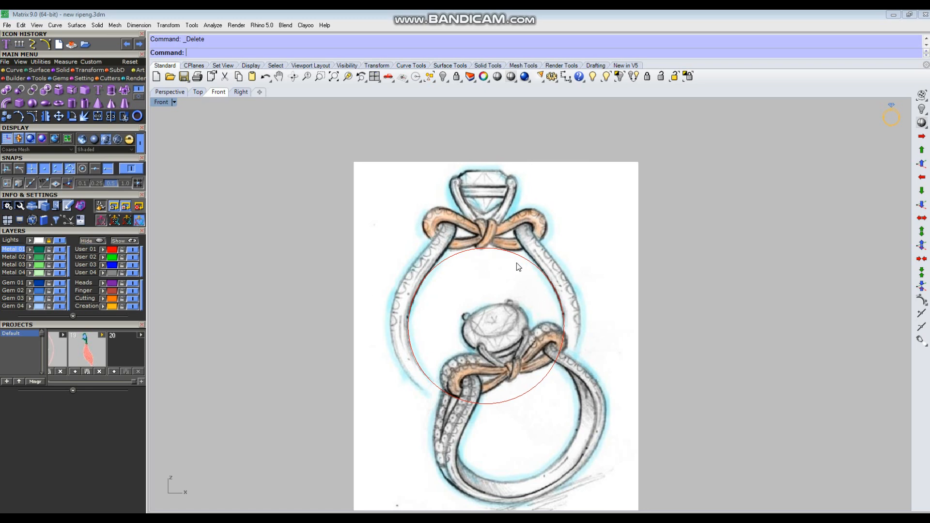
click(484, 249)
click(488, 285)
scroll(488, 286, down, 4)
right_drag(487, 291, 493, 298)
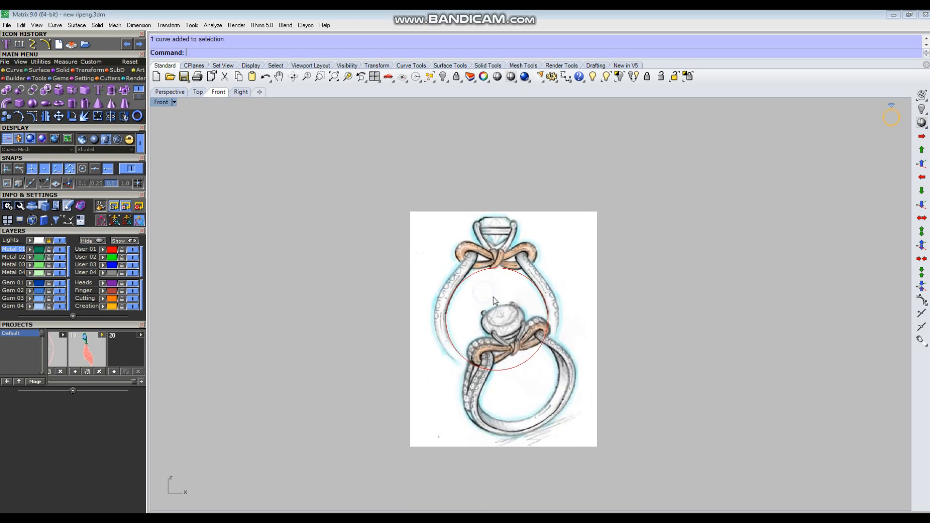
scroll(493, 297, up, 4)
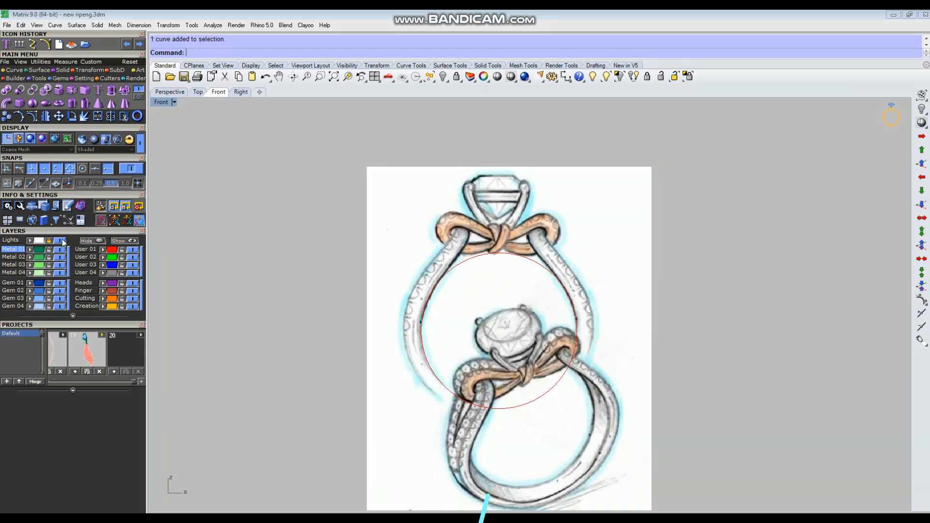
click(60, 240)
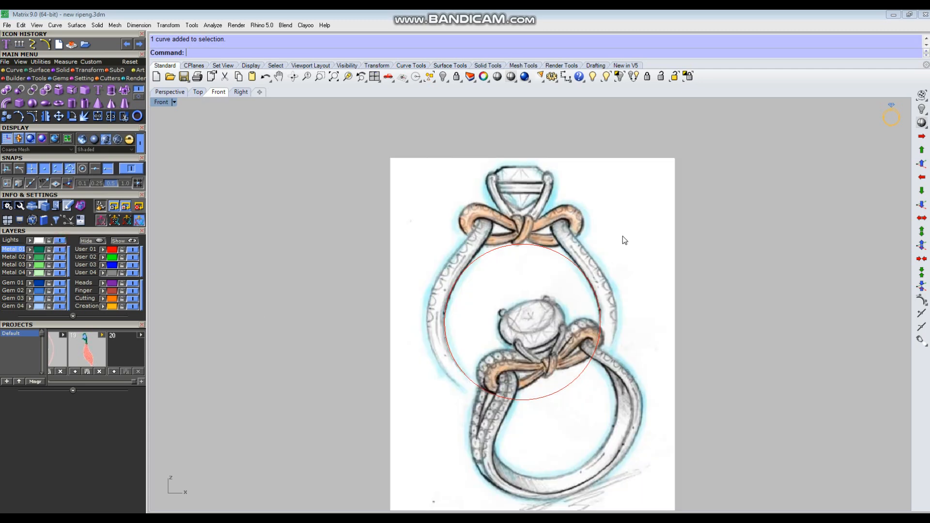
scroll(620, 241, up, 3)
scroll(520, 235, down, 2)
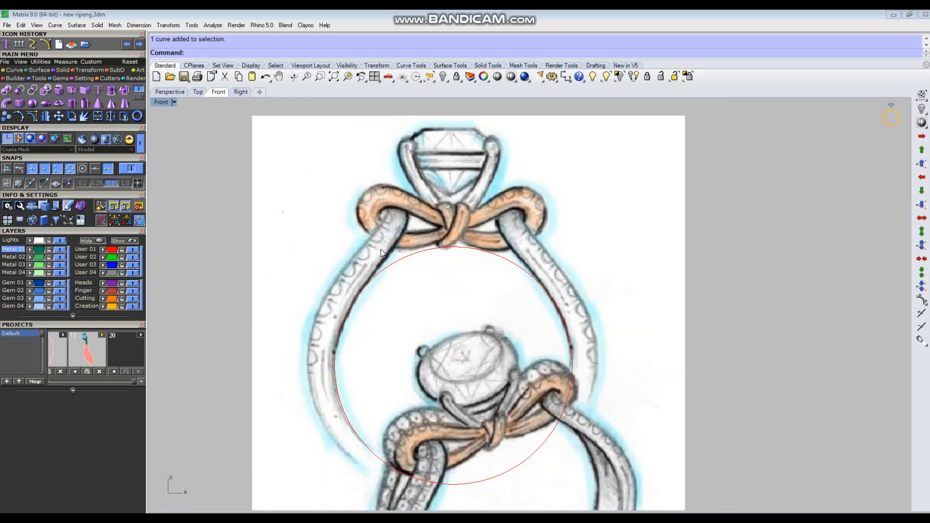
Hide the Lights layer holding the ring reference sketch so only the finger circle shows
click(59, 241)
click(538, 299)
right_drag(471, 373, 531, 333)
scroll(531, 333, down, 6)
click(644, 352)
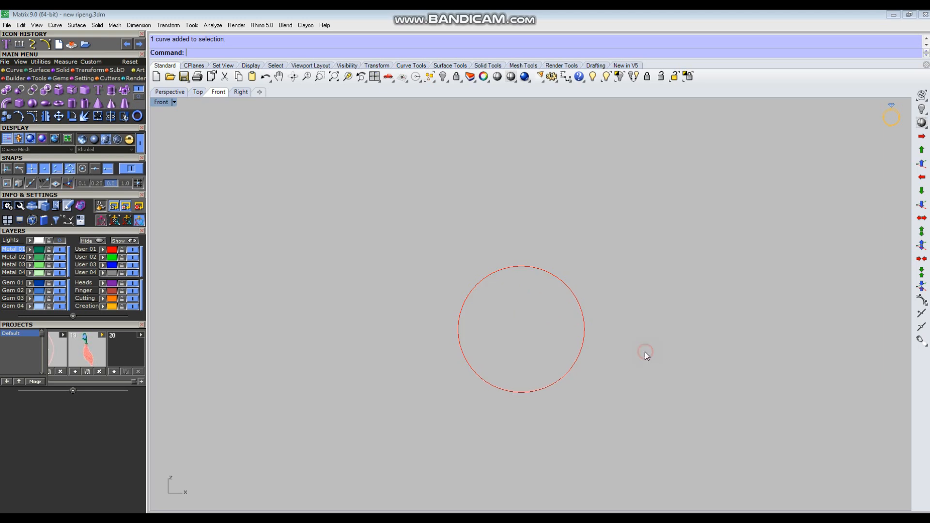
Draw a 1.20 mm vertical line downward from the bottom quadrant of the finger circle
text(l)
key(Return)
click(520, 393)
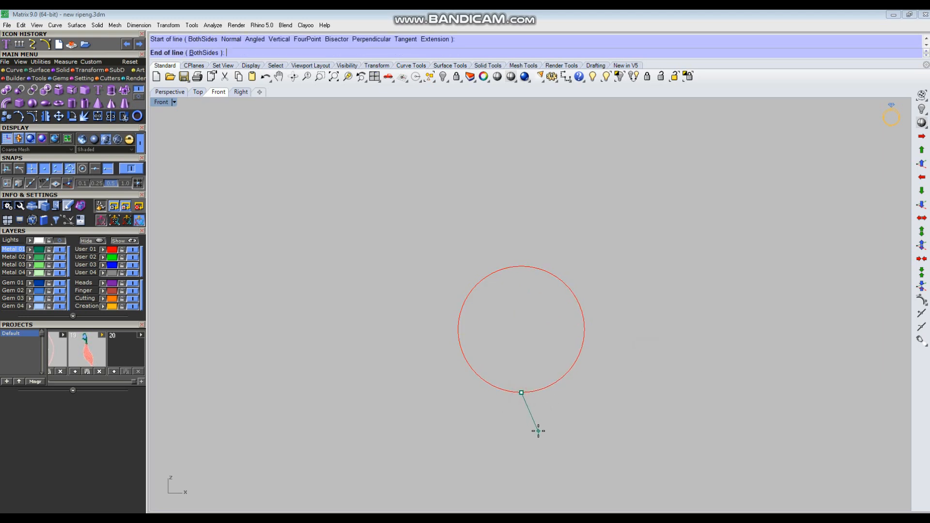
text(1.20)
key(Return)
click(522, 460)
Draw a 1.40 mm horizontal line outward from the right quadrant of the finger circle
key(Return)
click(587, 326)
text(1.20)
key(Return)
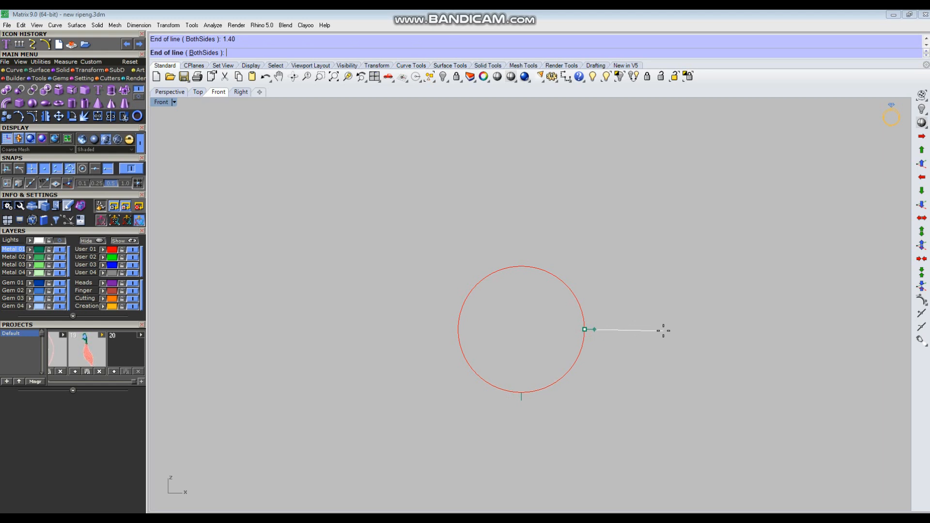
click(697, 345)
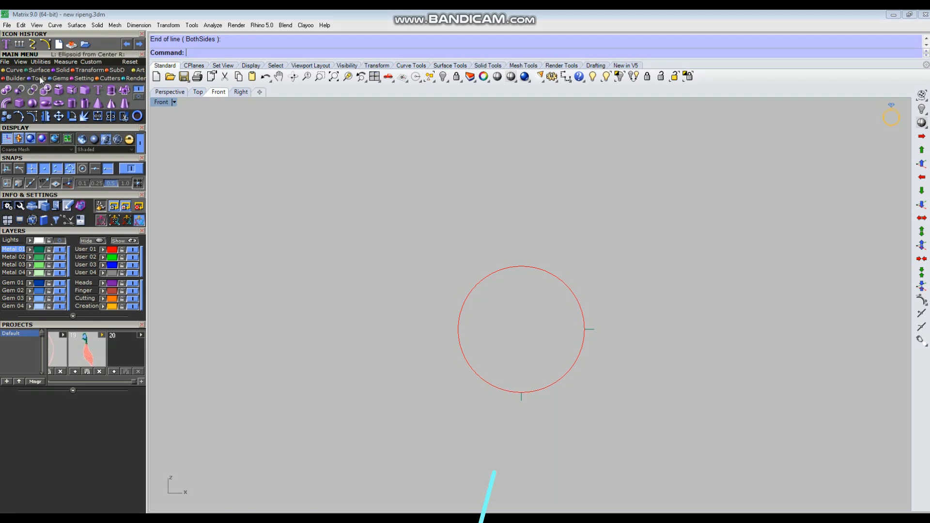
Draw a direction arc from the bottom line's outer end to the right line's outer end, starting horizontally
click(14, 71)
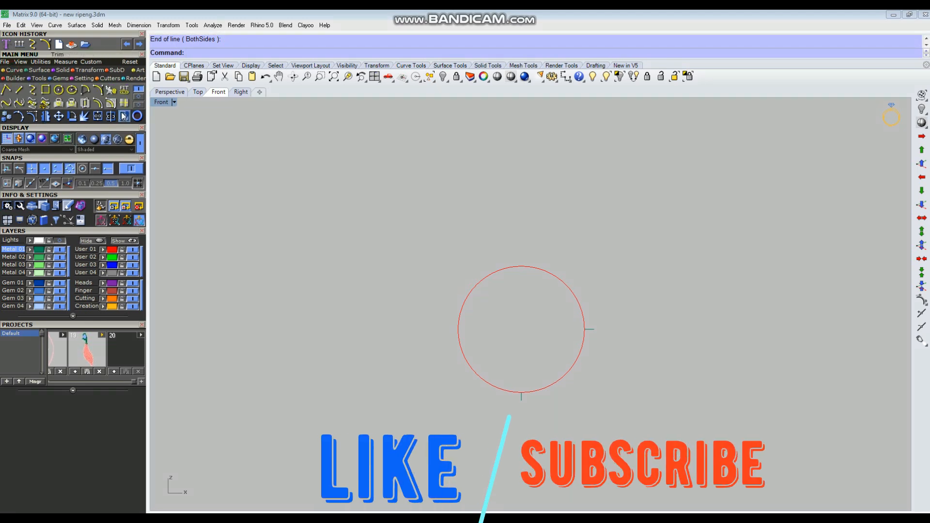
click(114, 93)
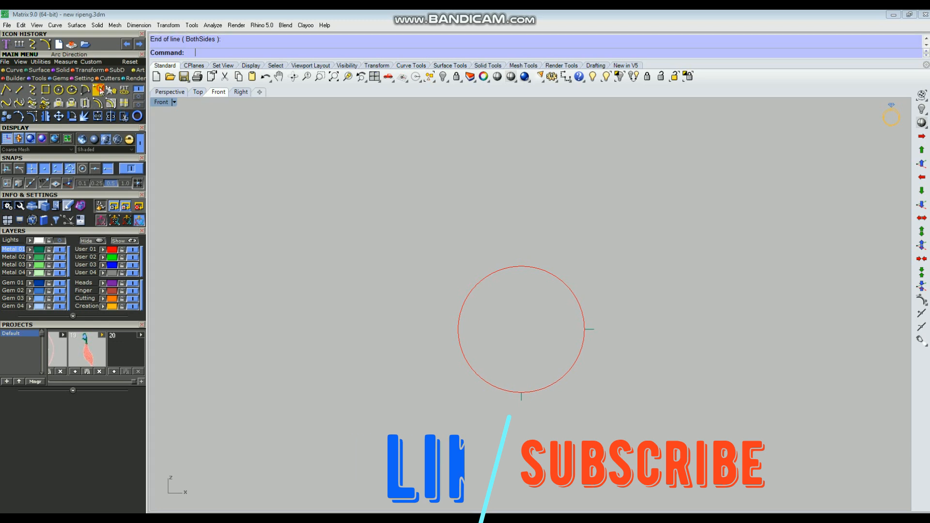
click(521, 401)
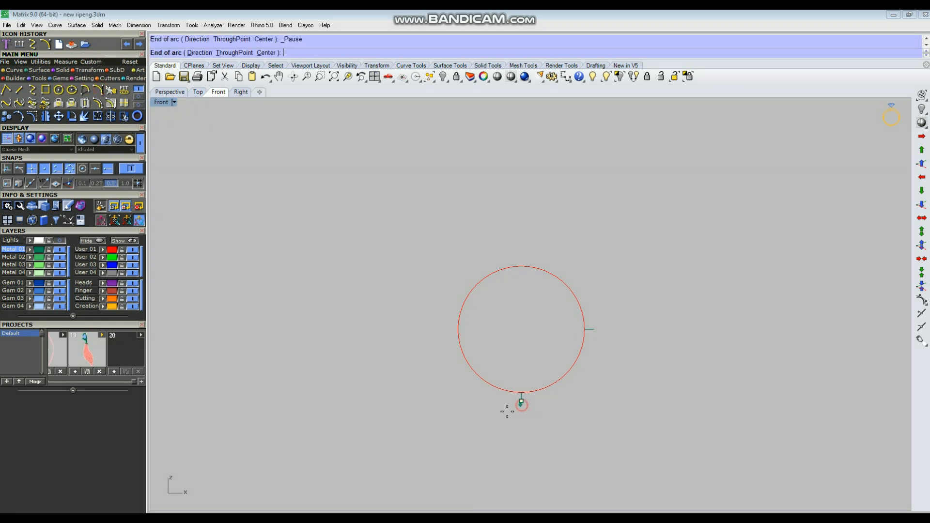
click(592, 331)
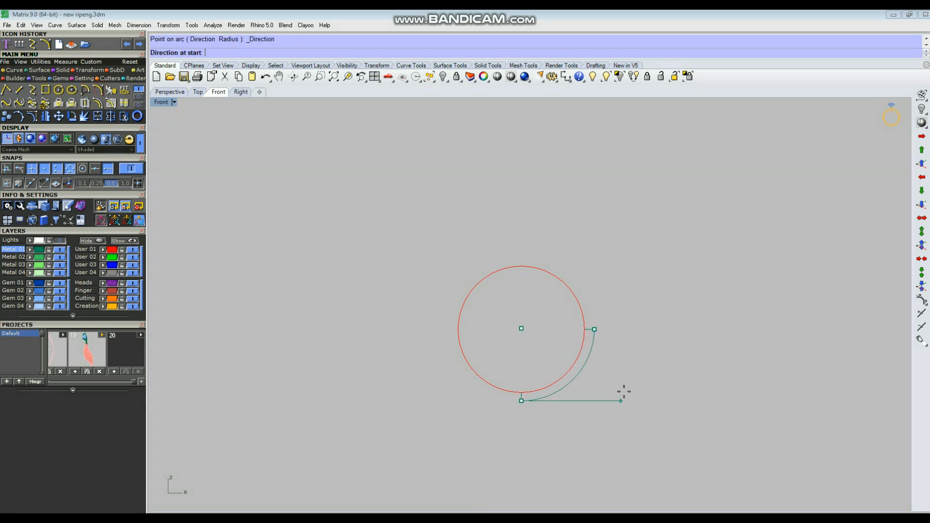
click(641, 396)
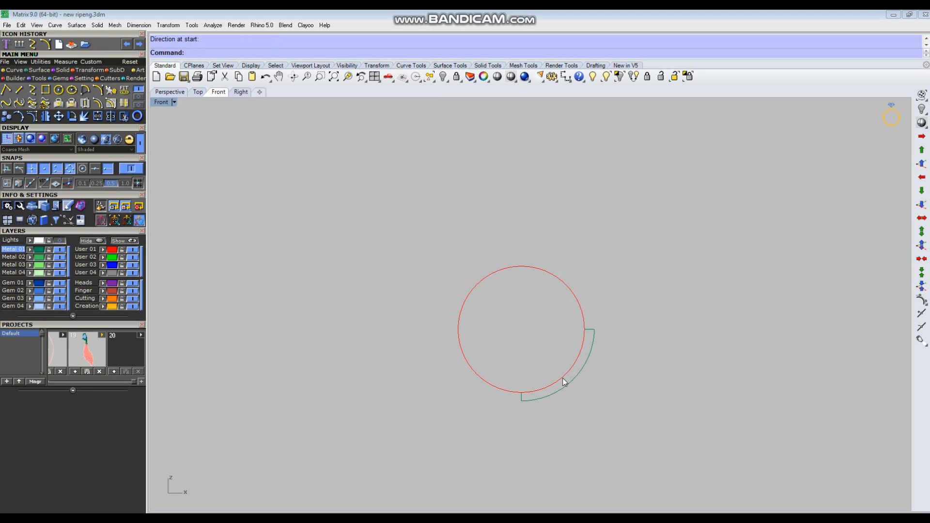
Draw a vertical centre line from the origin at 0 up past the top of the finger circle
text(l)
key(Return)
text(0)
key(Return)
click(531, 176)
Offset the finger circle outward by 1.40 mm
click(551, 273)
text(o)
key(Return)
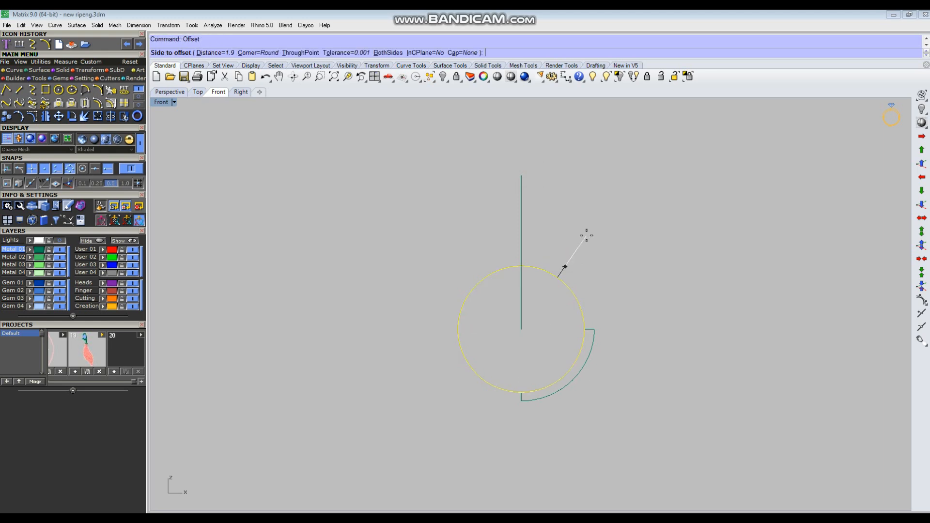
text(1.470)
key(Return)
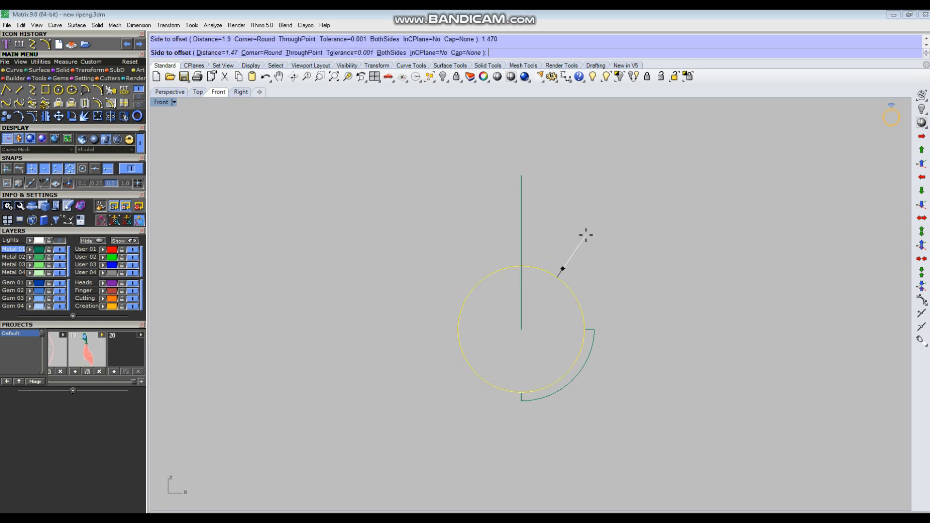
text(1.40)
key(Return)
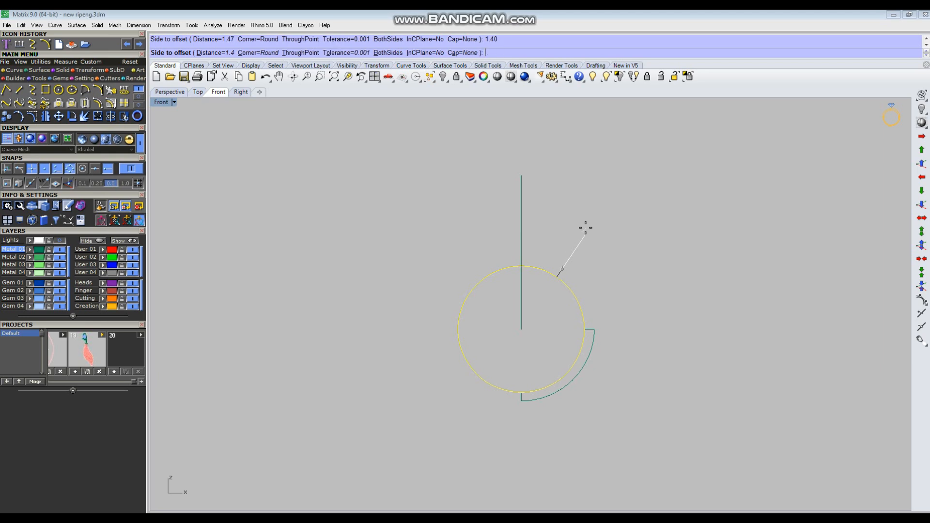
click(588, 219)
key(Escape)
Split the offset circle at the vertical centre line and right tick line, and delete all but its upper-right quarter
click(545, 261)
key(ctrl+t)
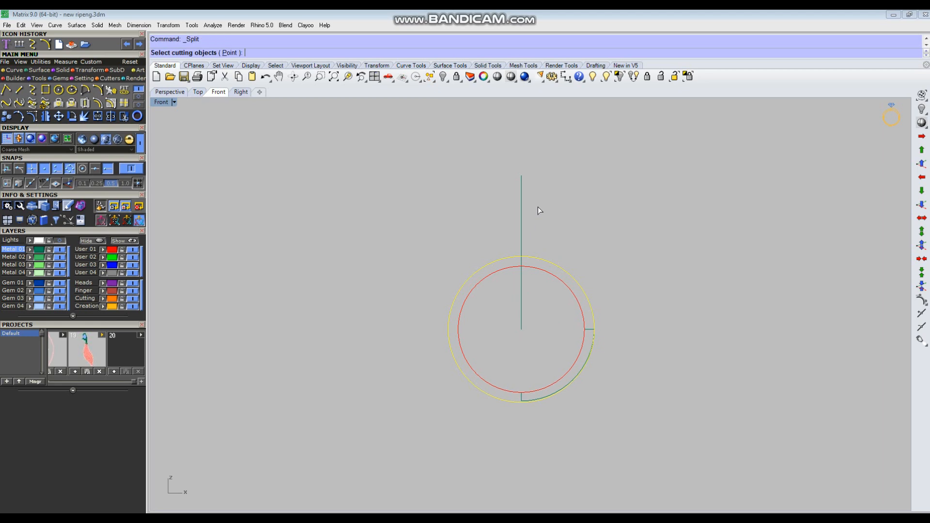
scroll(567, 319, up, 3)
key(Return)
ctrl+drag(607, 211, 581, 250)
key(Delete)
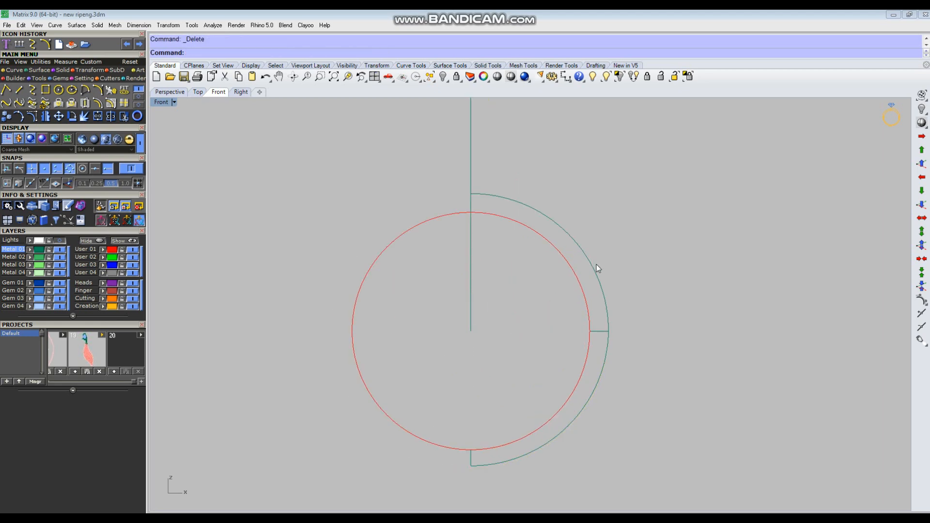
Show the Lights layer's reference sketch and rebuild the upper-right quarter arc with 7 points and degree 3
click(581, 259)
scroll(606, 290, down, 2)
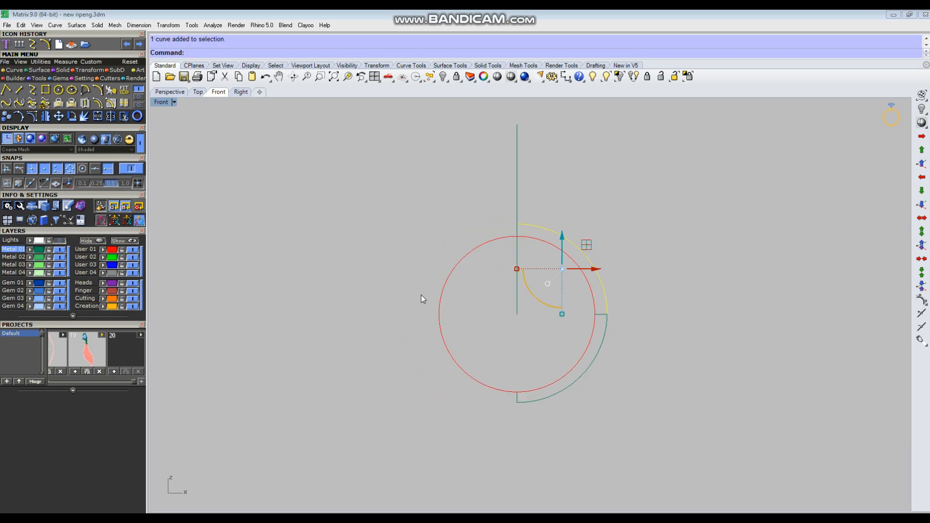
click(59, 241)
scroll(555, 235, up, 2)
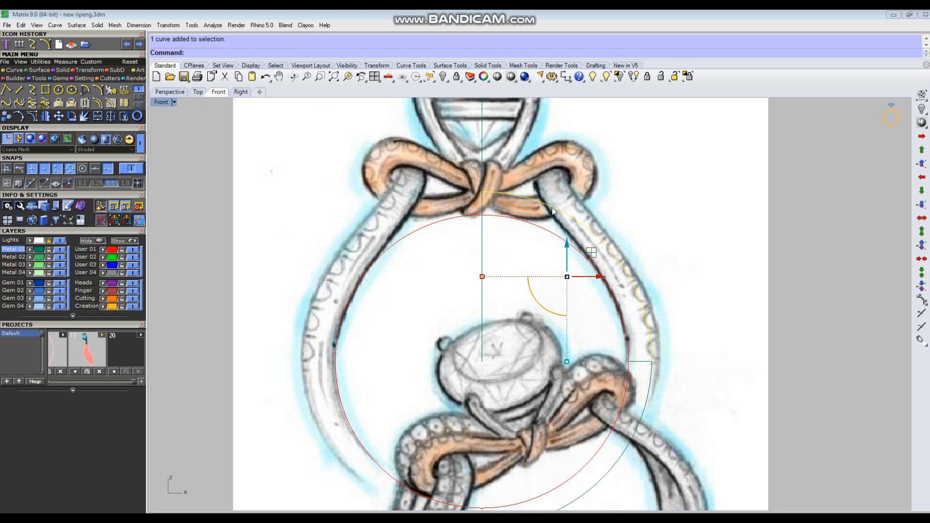
click(922, 300)
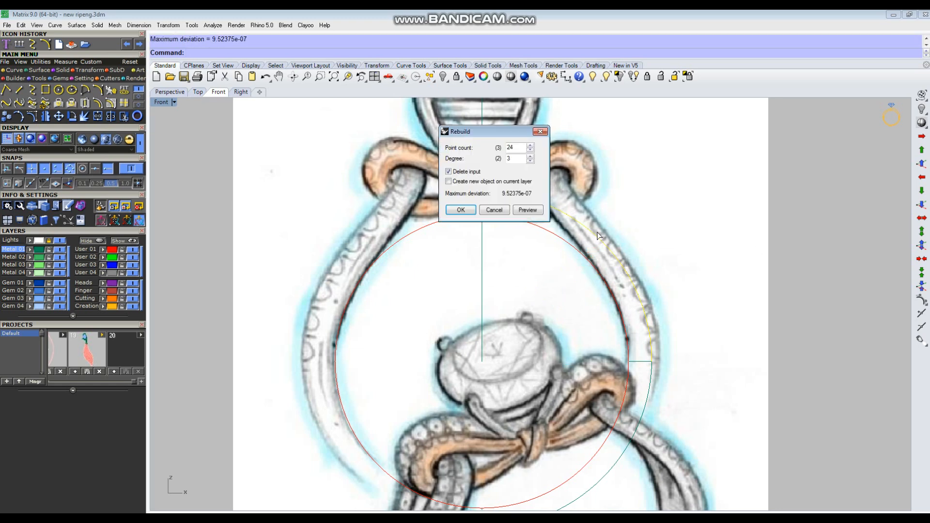
click(513, 147)
text(7)
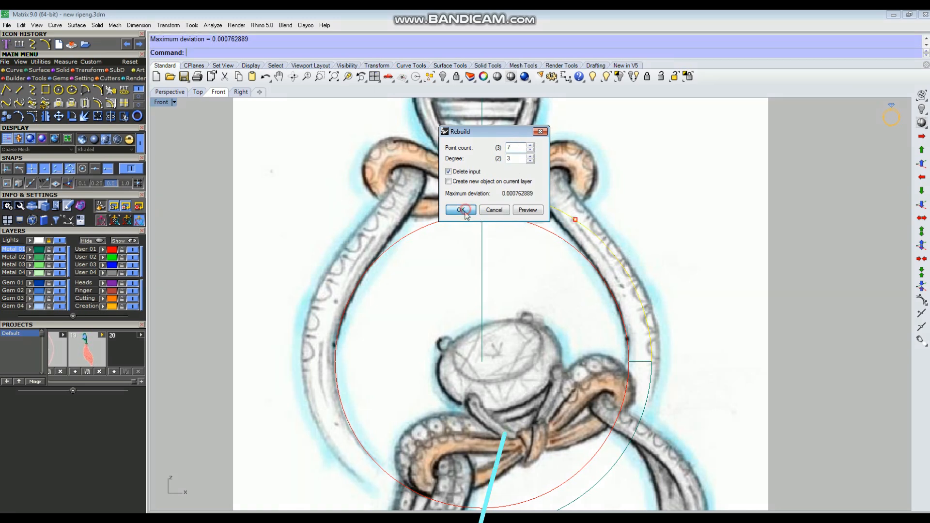
click(461, 210)
Turn on the arc's control points, delete the one at the centre line, and move its upper points along the sketched shoulder
key(F10)
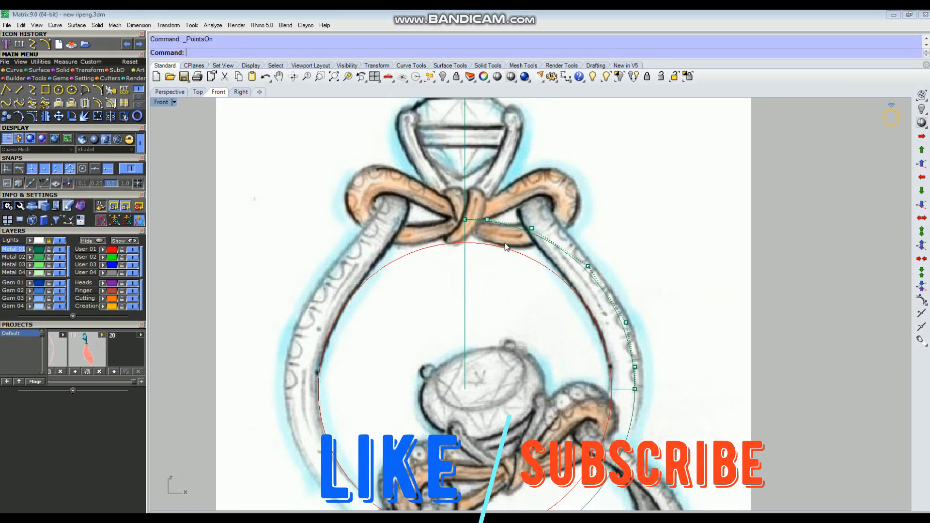
scroll(461, 205, up, 2)
drag(446, 200, 473, 244)
scroll(472, 227, up, 1)
key(Delete)
drag(429, 194, 571, 278)
drag(552, 197, 484, 242)
drag(524, 201, 600, 159)
drag(586, 264, 594, 265)
drag(589, 212, 611, 207)
click(630, 335)
scroll(471, 207, down, 2)
scroll(486, 251, down, 1)
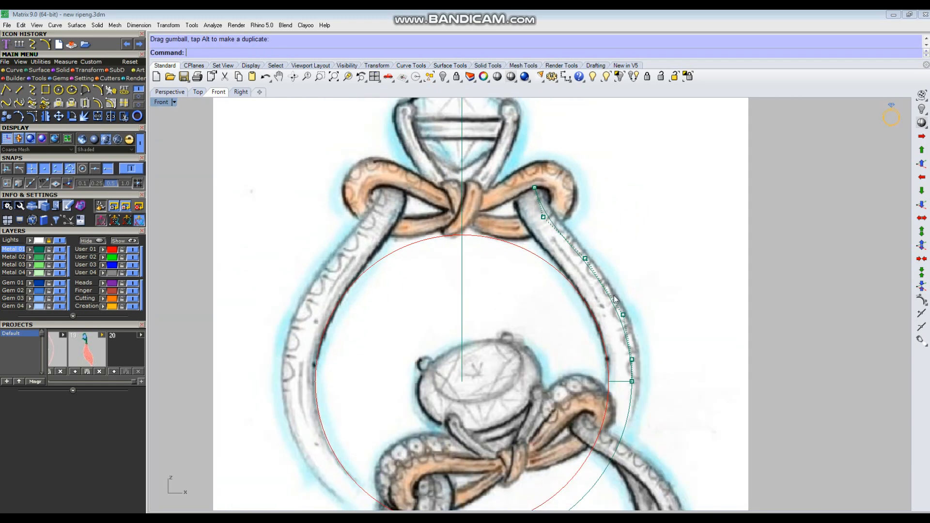
click(572, 289)
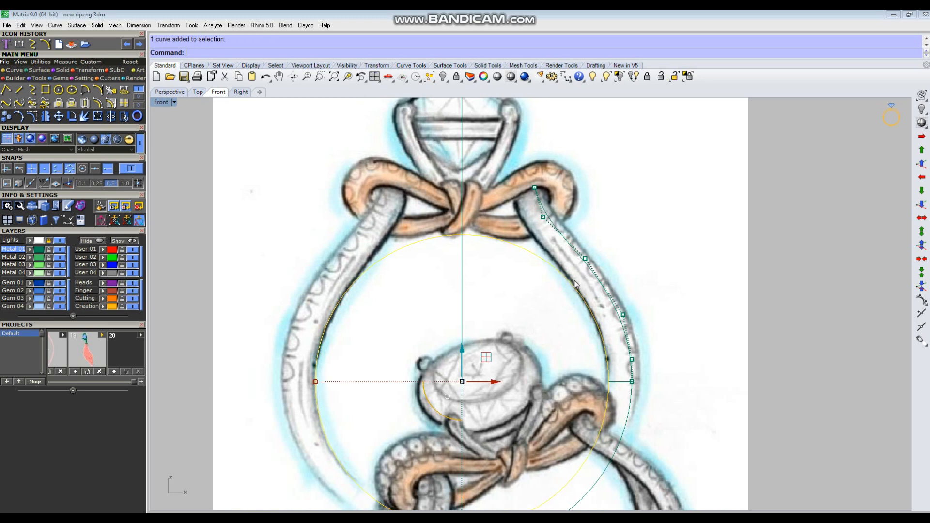
click(637, 257)
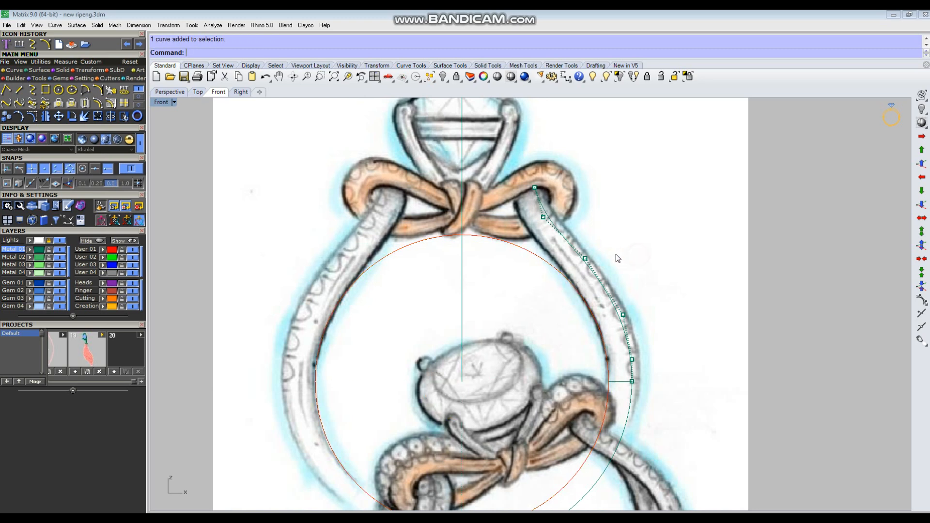
scroll(565, 233, up, 1)
scroll(576, 223, down, 1)
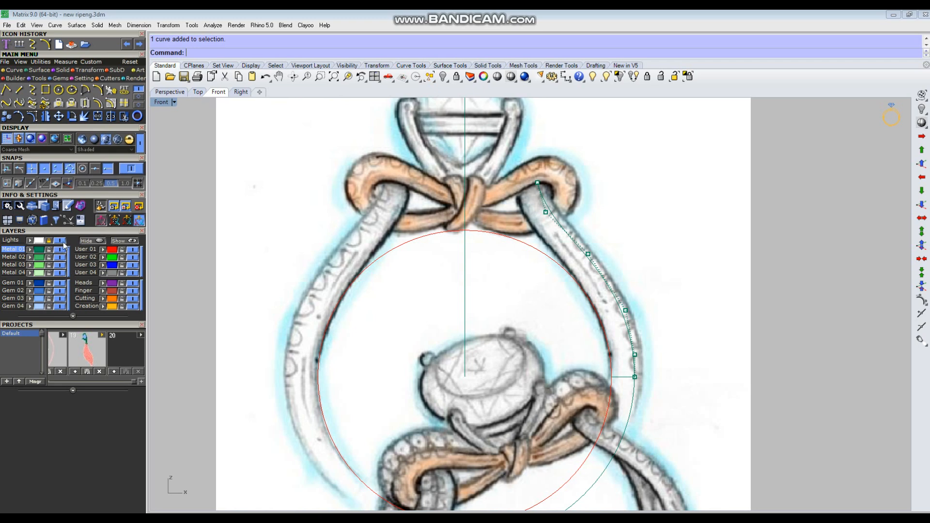
Hide the Lights layer's reference sketch and fine-tune the upper control points of the shoulder curve
click(60, 241)
scroll(533, 189, up, 1)
drag(519, 161, 579, 191)
scroll(568, 201, up, 1)
click(687, 221)
scroll(587, 209, down, 1)
scroll(557, 222, up, 1)
scroll(597, 208, up, 1)
click(639, 202)
Nudge the shoulder curve's lower control points to smooth its run into the bottom arc, and turn the points off
drag(589, 279, 758, 377)
drag(665, 291, 665, 288)
click(818, 292)
scroll(671, 227, down, 1)
scroll(640, 305, down, 2)
scroll(670, 339, up, 3)
drag(688, 394, 722, 327)
click(740, 299)
key(Escape)
scroll(596, 259, down, 8)
scroll(625, 295, down, 4)
scroll(618, 269, up, 2)
Join the shoulder curve and the bottom arc into one shank profile curve and rebuild it
click(600, 256)
shift+click(634, 369)
right_drag(658, 363, 677, 329)
key(ctrl+j)
text(r)
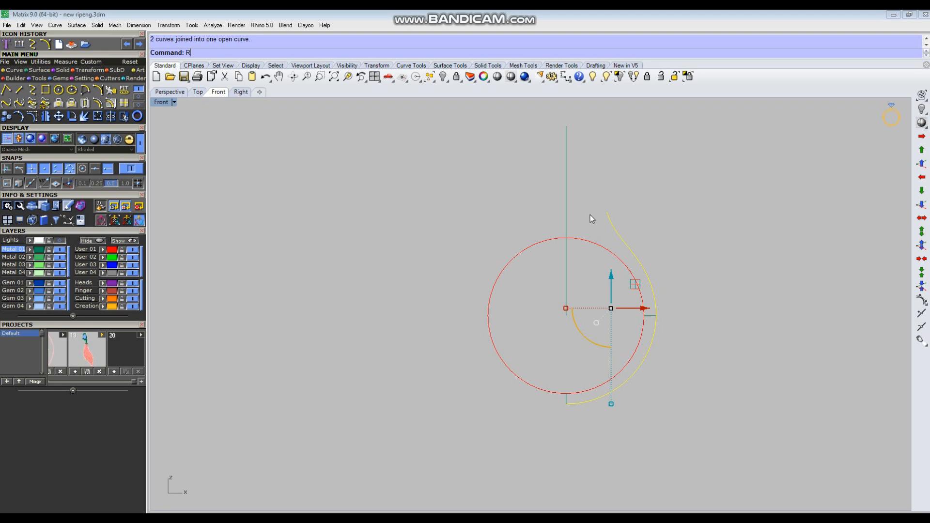
key(Return)
key(Return)
click(699, 276)
Turn on the rebuilt profile curve's control points and nudge its top two points slightly sideways, then turn the points off
scroll(632, 238, up, 2)
click(630, 254)
key(F10)
scroll(612, 227, up, 3)
drag(626, 253, 580, 212)
shift+click(591, 189)
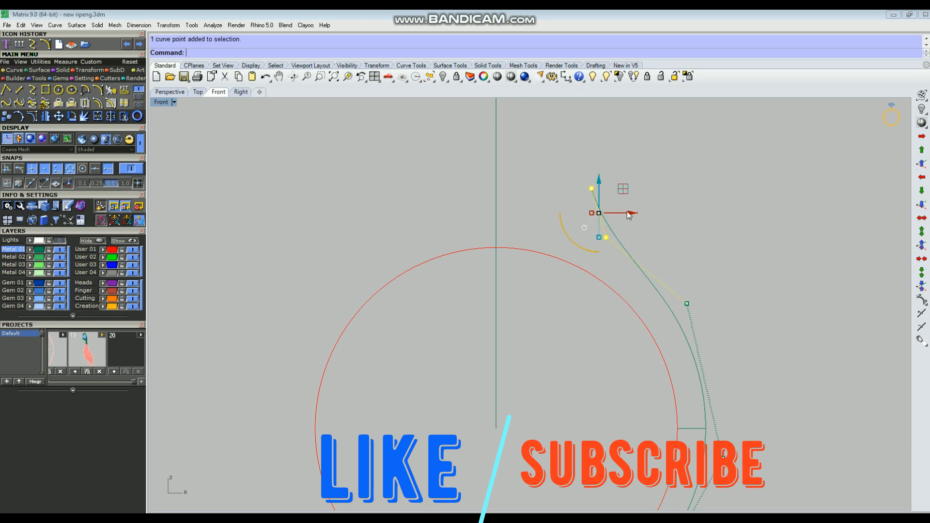
drag(630, 212, 632, 211)
click(729, 219)
scroll(623, 172, down, 6)
scroll(612, 234, up, 4)
scroll(633, 236, down, 10)
key(Escape)
Nudge the profile curve's control point just below the horizontal guide line sideways, and turn the points off
click(646, 241)
scroll(666, 265, up, 5)
key(F10)
click(656, 314)
scroll(671, 328, up, 2)
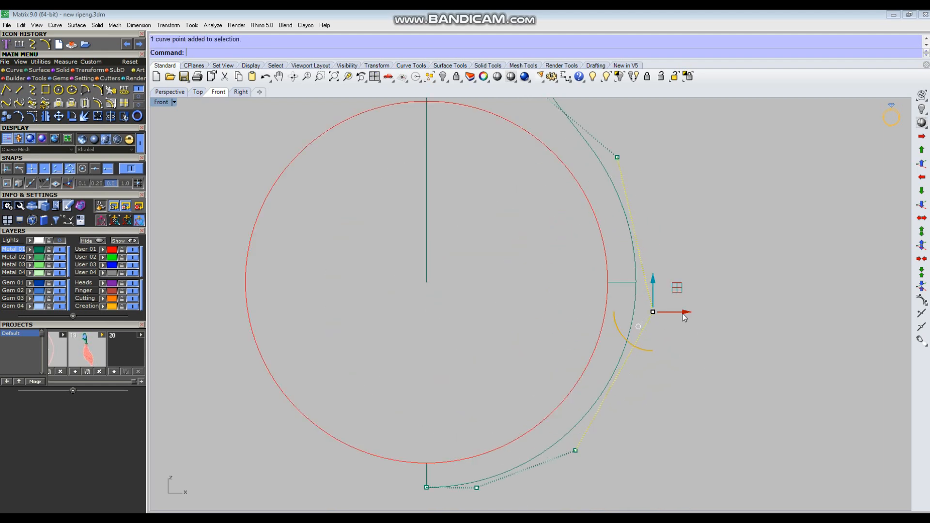
drag(685, 316, 684, 313)
click(730, 318)
scroll(649, 312, down, 8)
key(Escape)
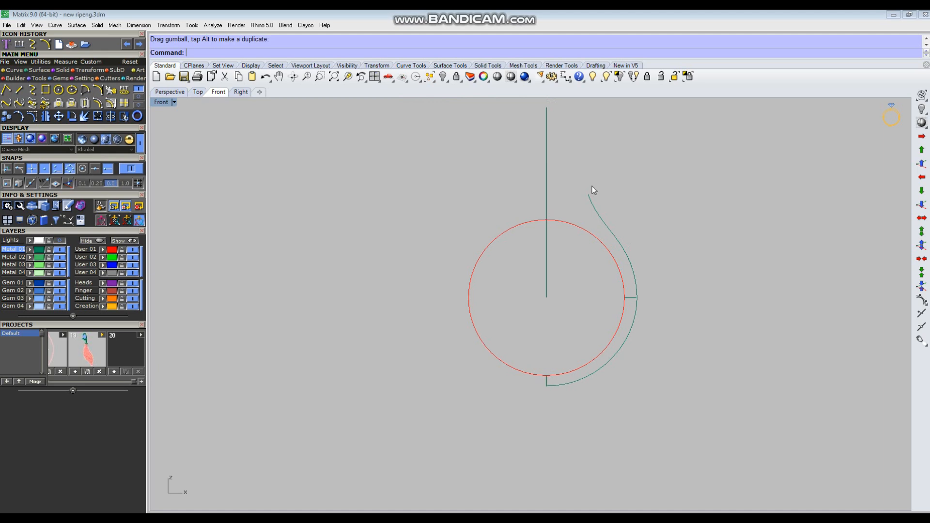
Move the shank profile curve to the User 01 layer and delete the two short thickness guide lines
click(600, 216)
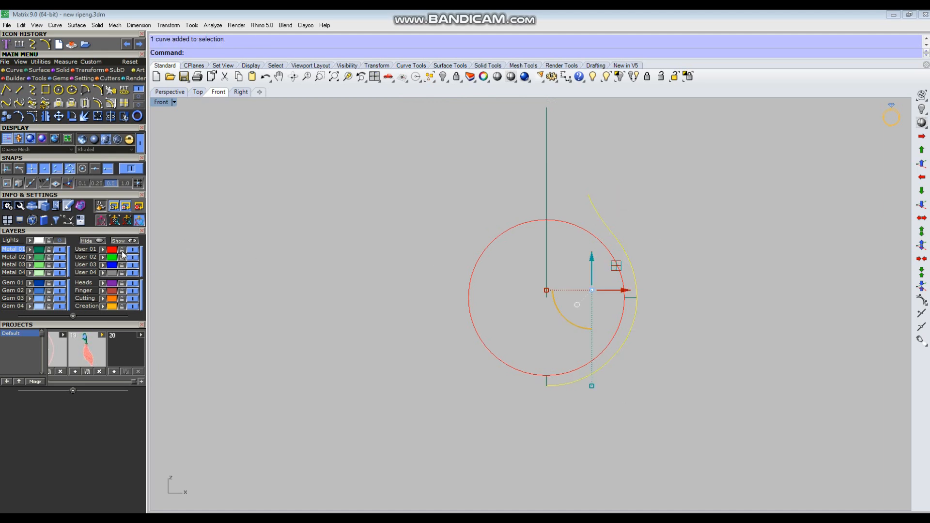
click(103, 252)
click(317, 235)
drag(575, 272, 692, 355)
shift+drag(521, 330, 596, 453)
key(Delete)
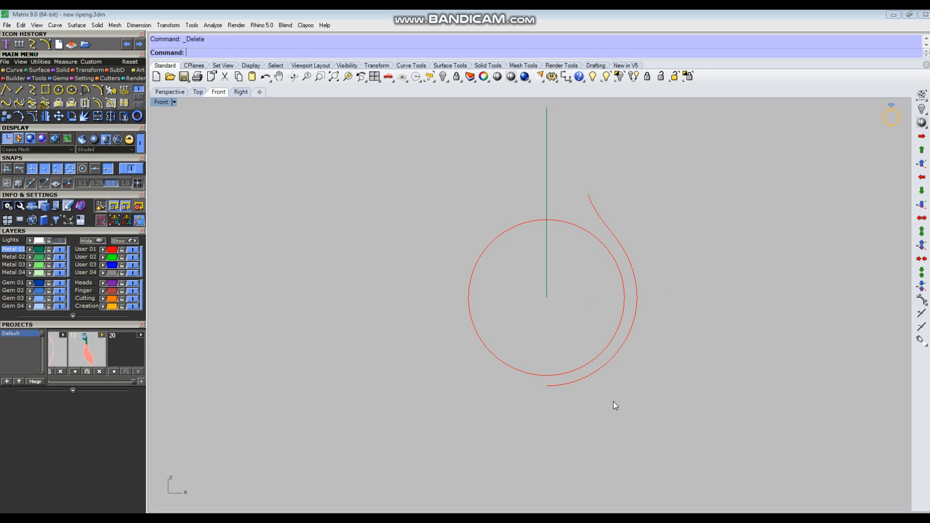
Measure the length of the shank profile curve and copy the value
right_drag(633, 237, 605, 274)
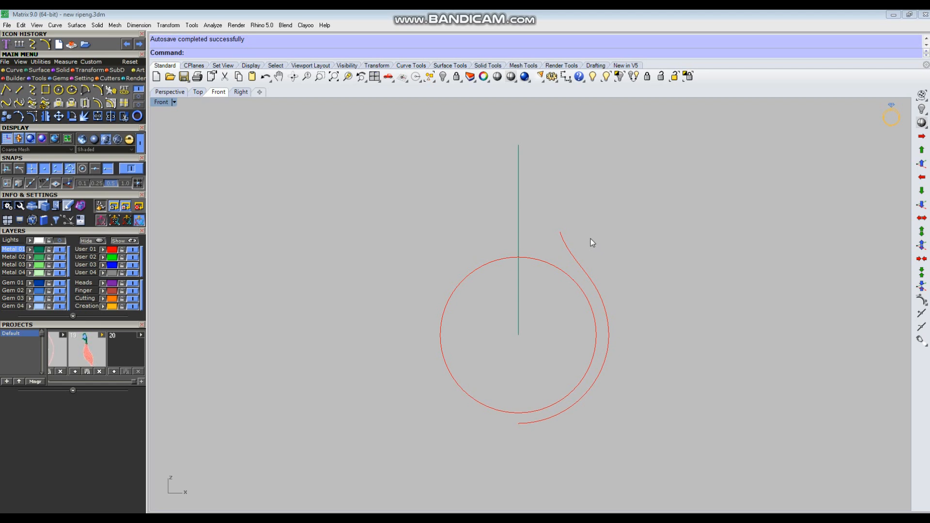
right_drag(613, 194, 604, 208)
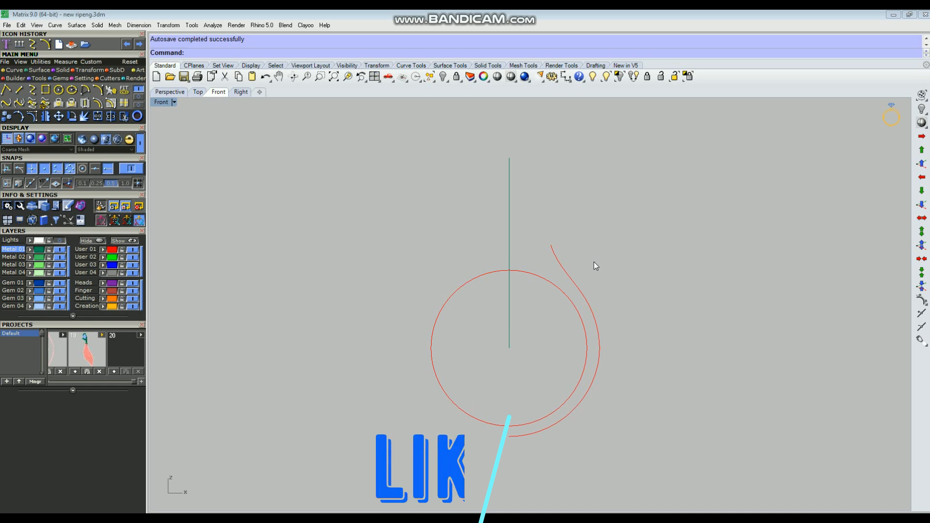
drag(586, 217, 545, 269)
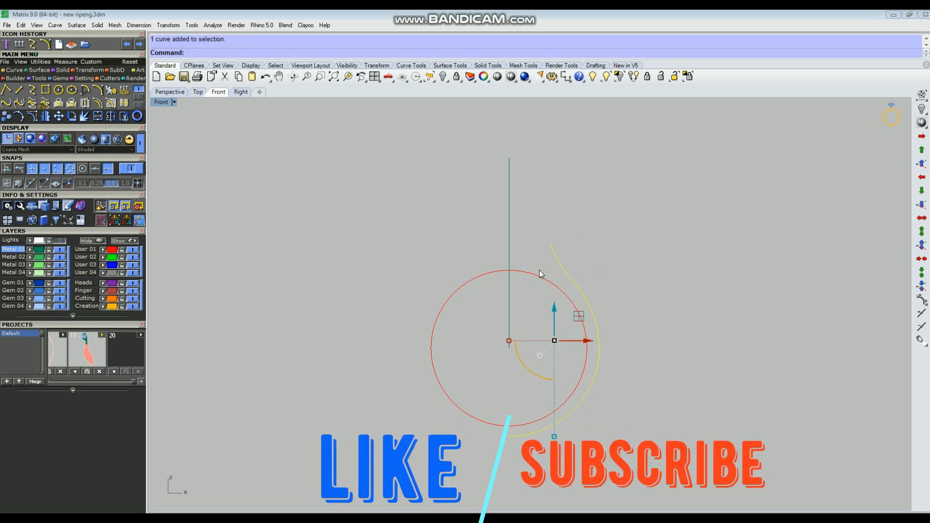
text(length)
key(Return)
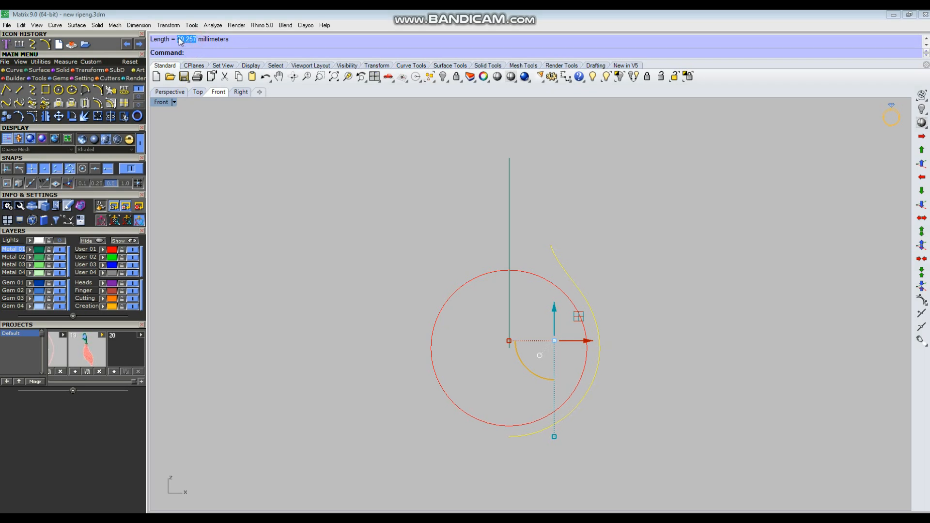
Draw a horizontal 29.257 mm line outward from the origin and put it on the User 03 layer
click(365, 176)
scroll(358, 166, down, 8)
text(l)
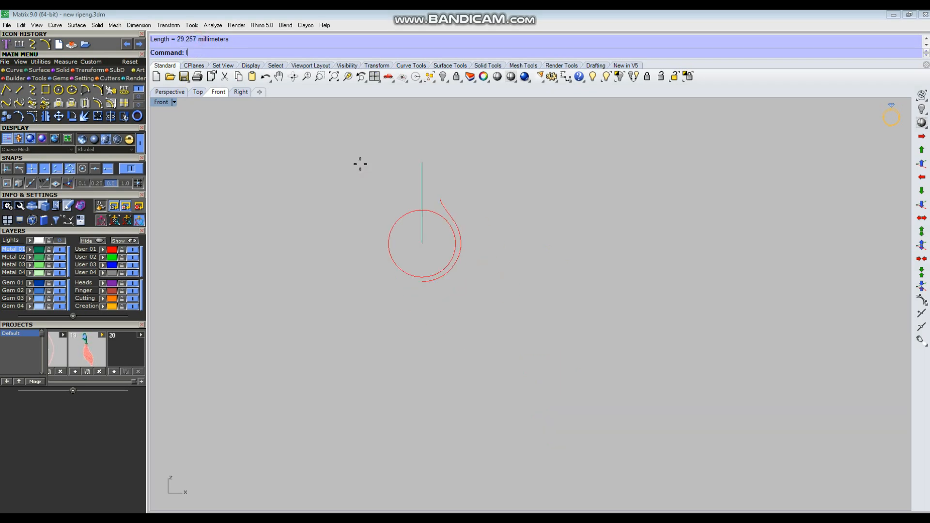
key(Return)
text(0)
key(Return)
text(29.257)
key(Return)
shift+click(696, 239)
click(518, 244)
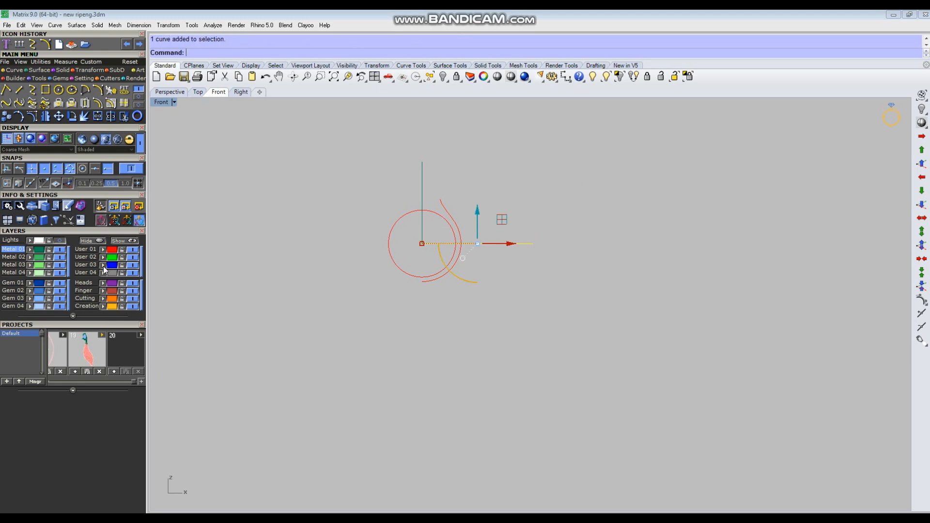
click(420, 359)
right_drag(409, 310, 483, 364)
Hide the User 01 layer with the finger circle and shank profile curve
click(504, 246)
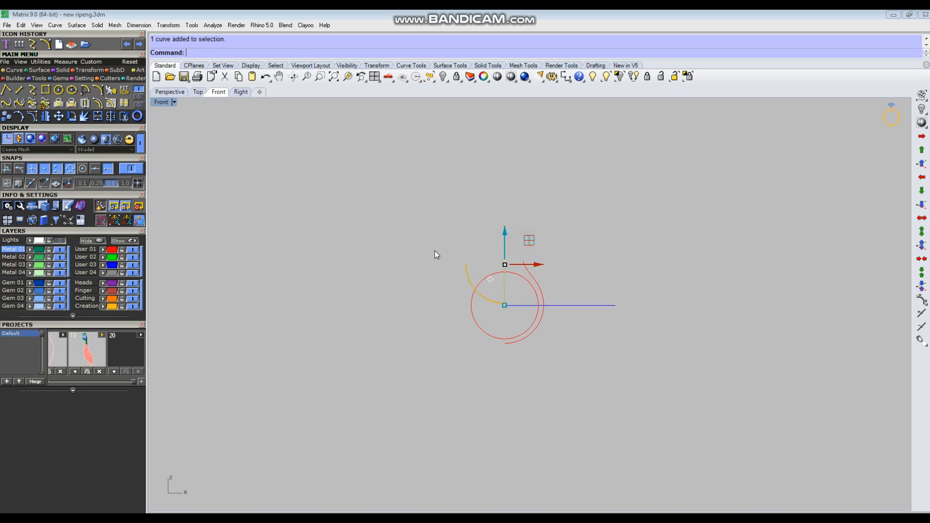
click(599, 321)
click(132, 249)
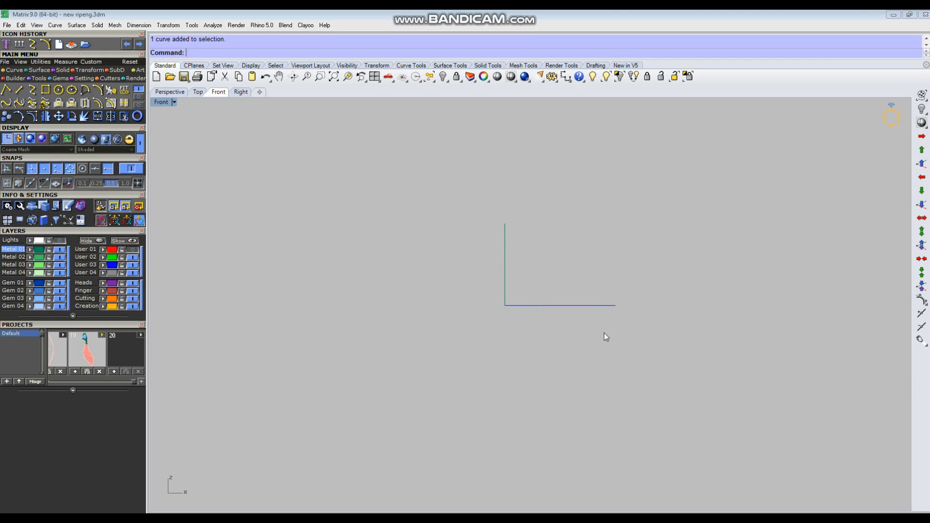
Delete the vertical centre line from the Top view and lock the User 03 layer
key(ctrl+F1)
drag(349, 193, 504, 380)
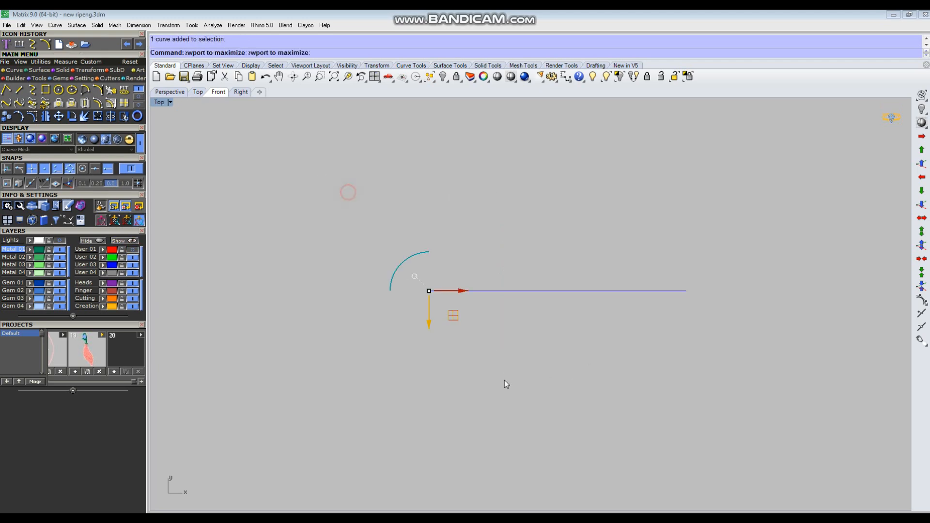
key(Delete)
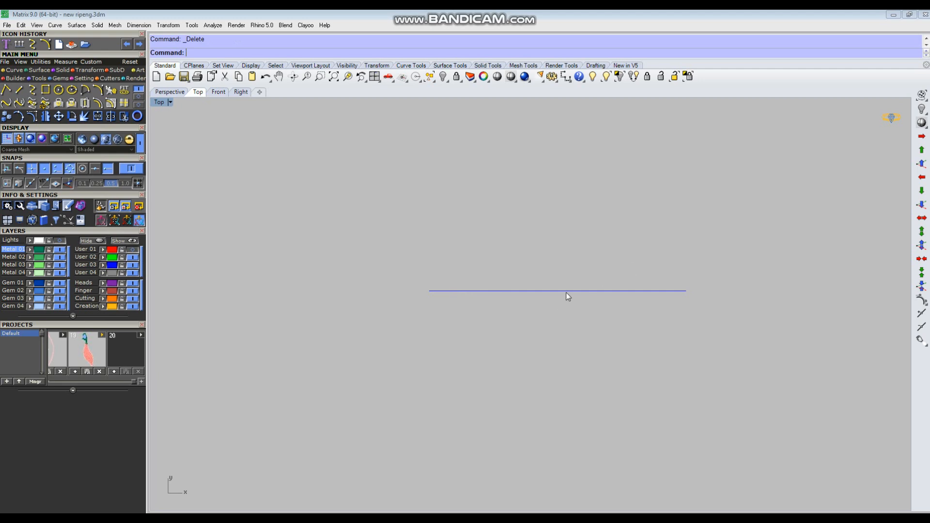
click(122, 265)
Show the Lights layer's reference sketch in the Front view, examine the shape of the band, and hide it again
key(ctrl+F2)
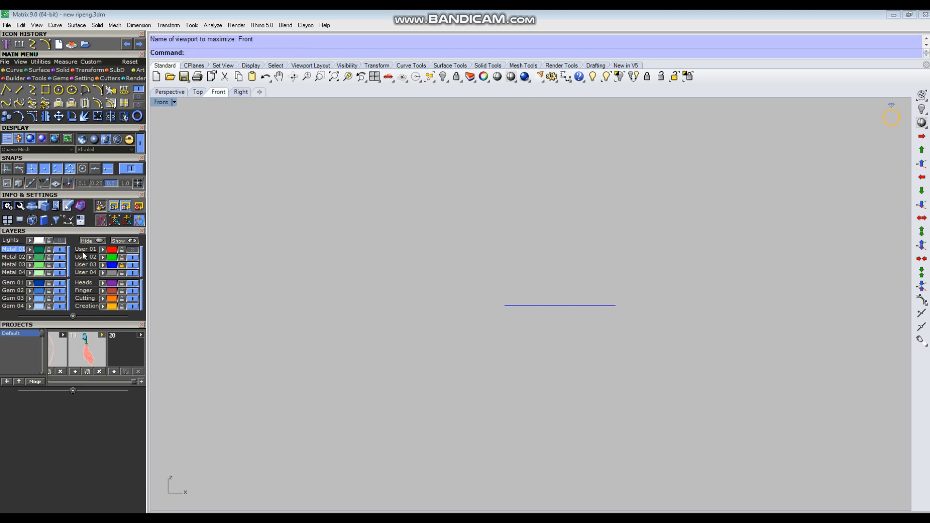
click(60, 241)
scroll(540, 286, up, 4)
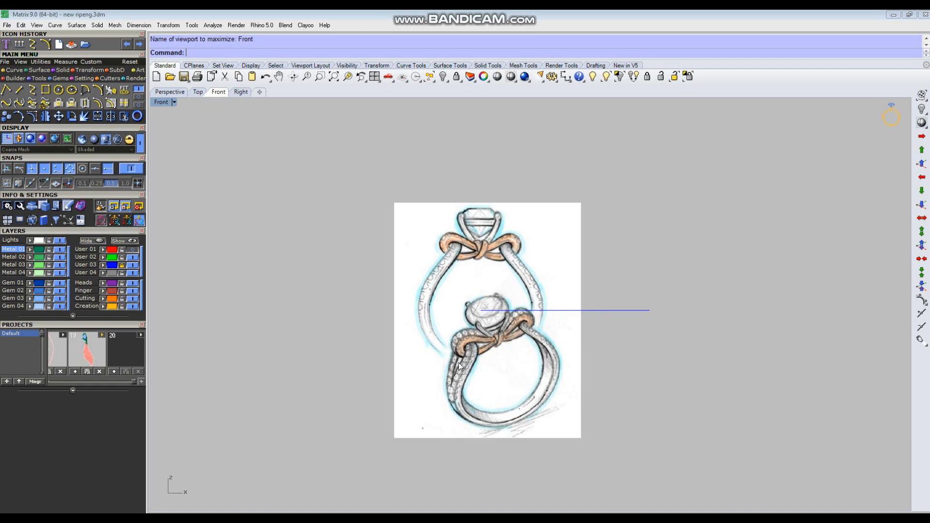
scroll(462, 368, up, 4)
right_drag(459, 389, 474, 347)
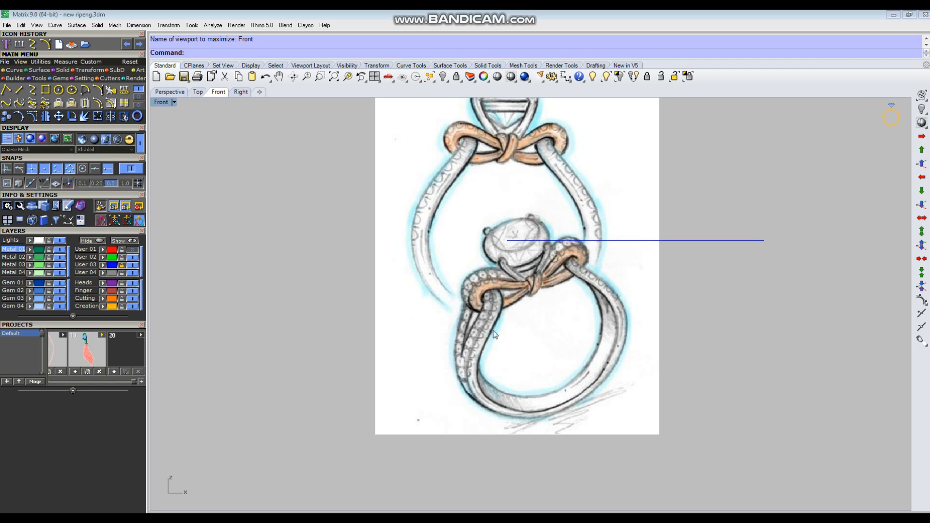
scroll(523, 370, down, 4)
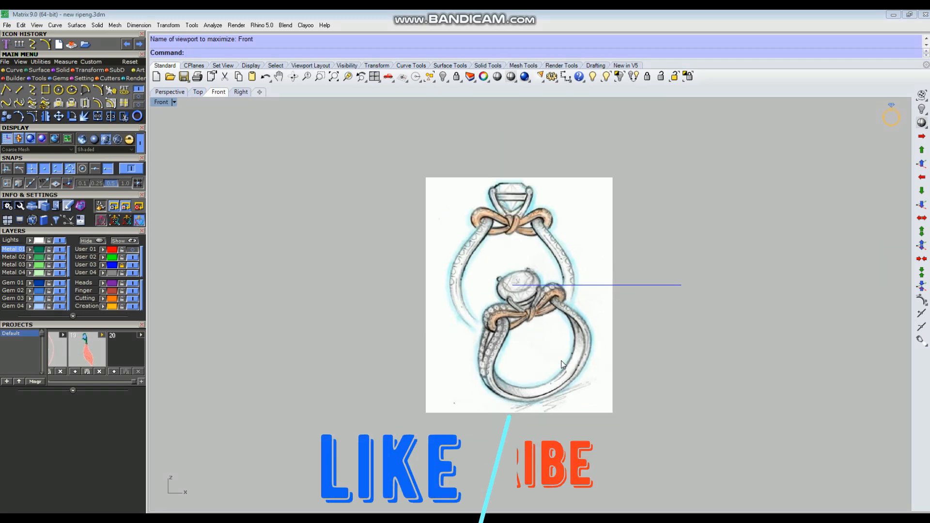
click(60, 240)
In the Top view, draw a vertical both-sides line centred on the origin, across the start of the blue line
key(ctrl+F1)
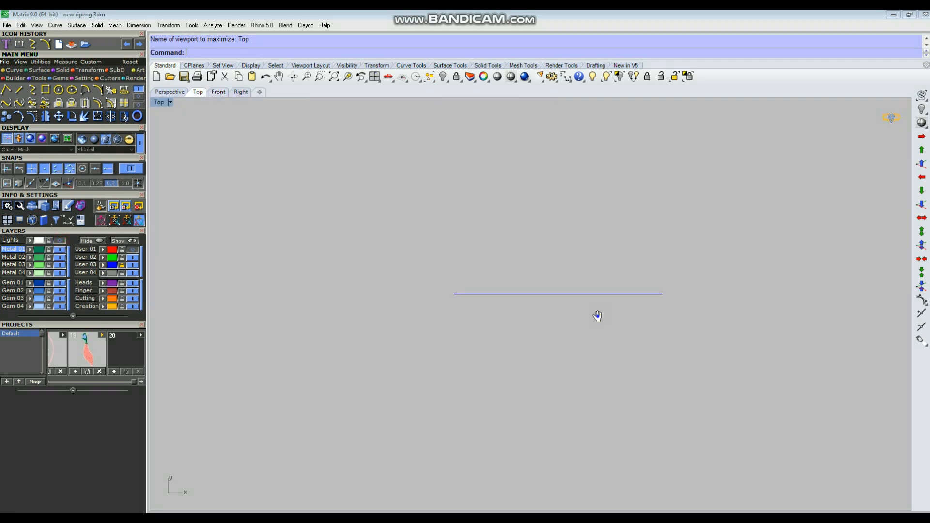
text(l)
key(Return)
text(0)
key(Return)
text(b)
key(Return)
click(478, 223)
Draw a shorter vertical both-sides line centred on the outer end of the blue line
key(Return)
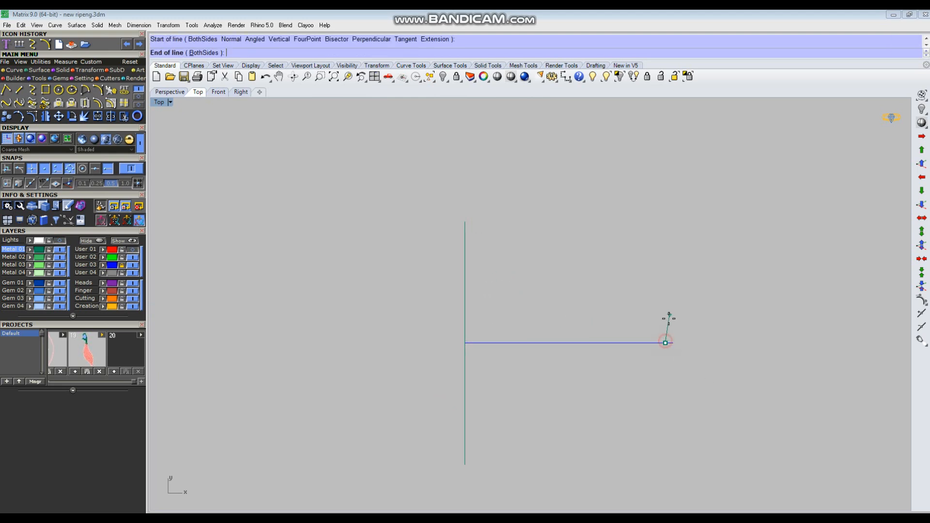
click(678, 345)
text(b)
key(Return)
click(673, 282)
Create one tween curve midway between the two vertical cross lines
drag(733, 271, 466, 295)
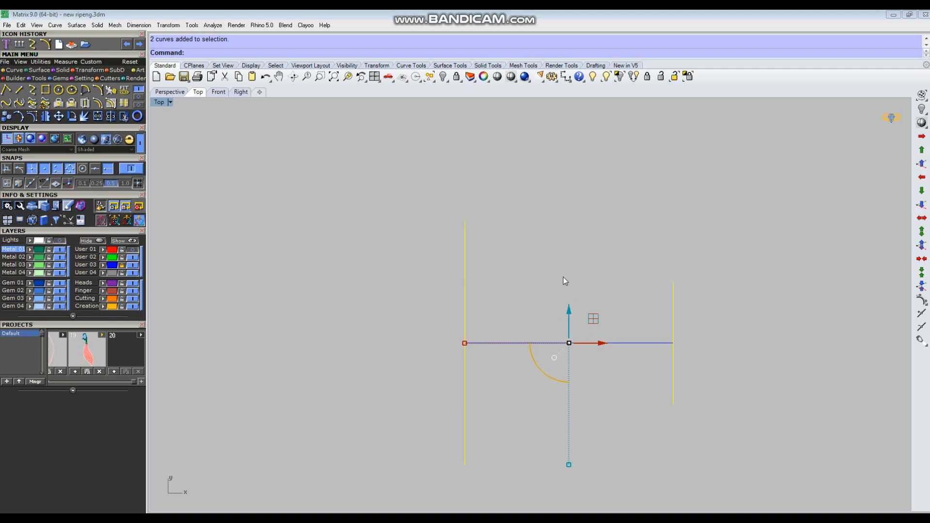
text(t)
key(Return)
key(Return)
drag(592, 249, 557, 286)
click(630, 207)
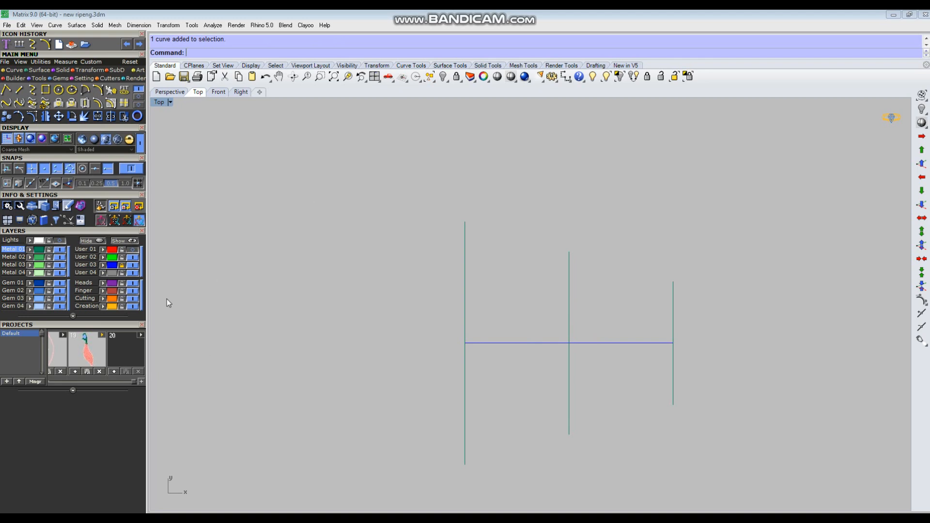
Show the User 01 layer and draw a test circle on the blue line near its outer end, in the Perspective view
click(133, 249)
key(ctrl+F4)
right_drag(525, 388, 525, 269)
click(561, 263)
right_drag(606, 264, 608, 338)
click(611, 315)
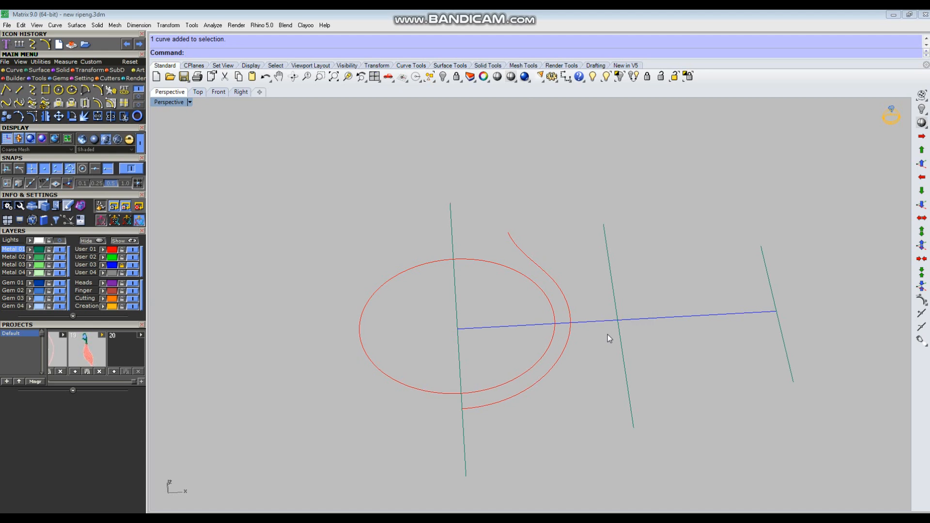
text(i)
key(Return)
click(732, 314)
click(724, 286)
click(719, 297)
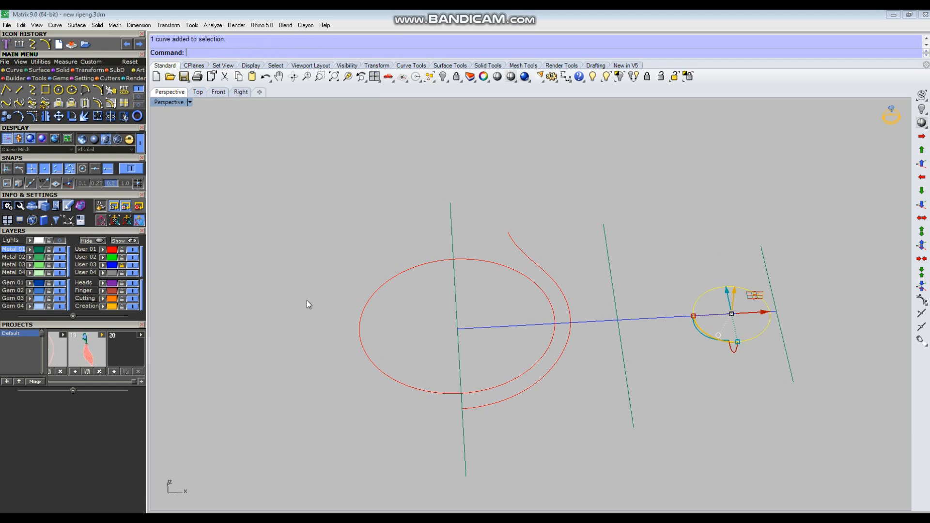
Flow a copy of the test circle from the blue line onto the shank profile curve
text(flow)
key(Return)
click(666, 317)
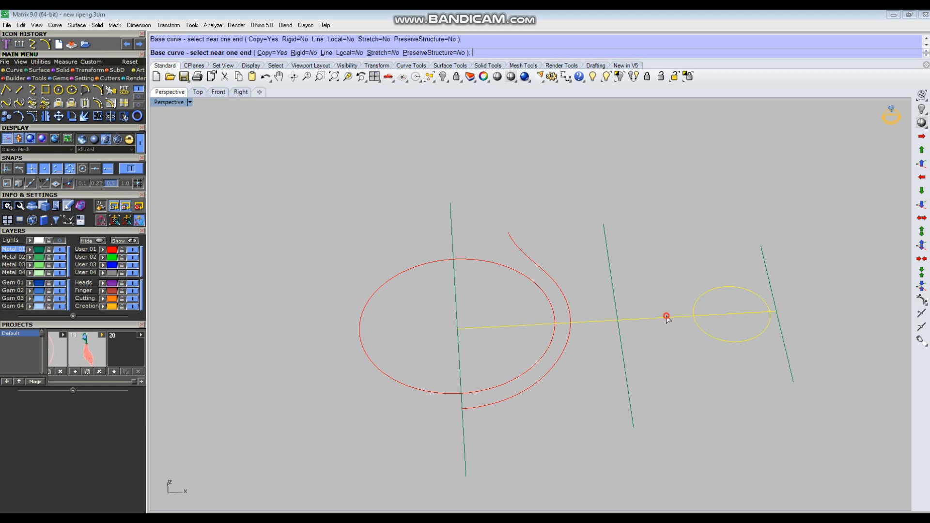
click(560, 295)
right_drag(617, 368, 622, 351)
key(Escape)
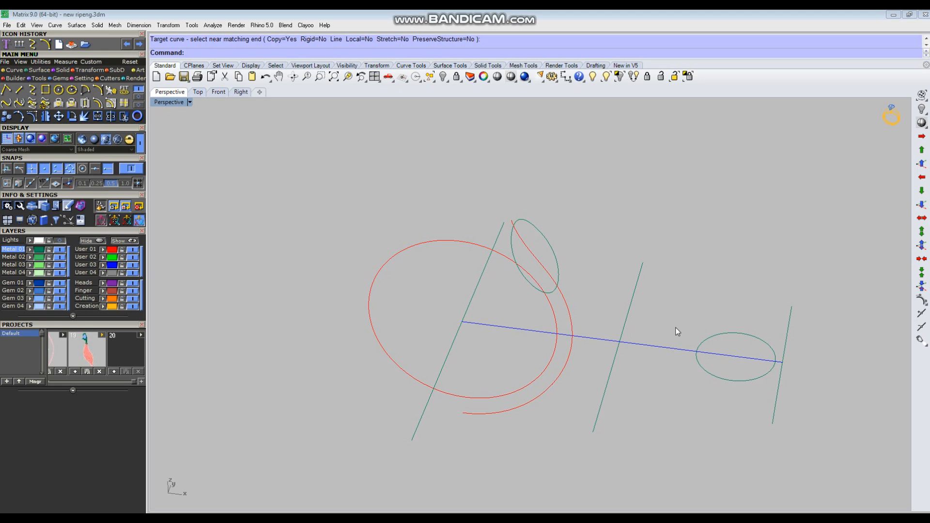
Delete the flowed circle on the shank profile and hide the User 01 layer
key(Escape)
click(539, 237)
key(Delete)
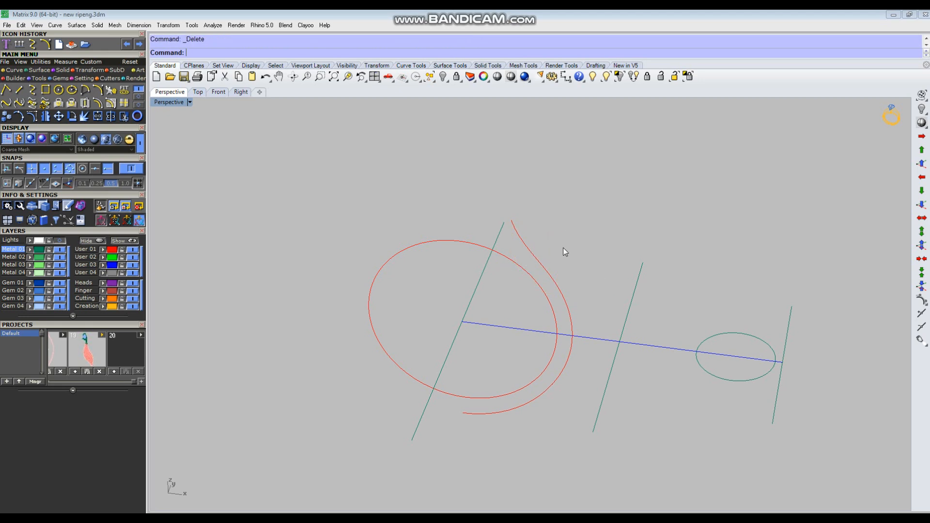
click(132, 250)
right_drag(467, 280, 520, 322)
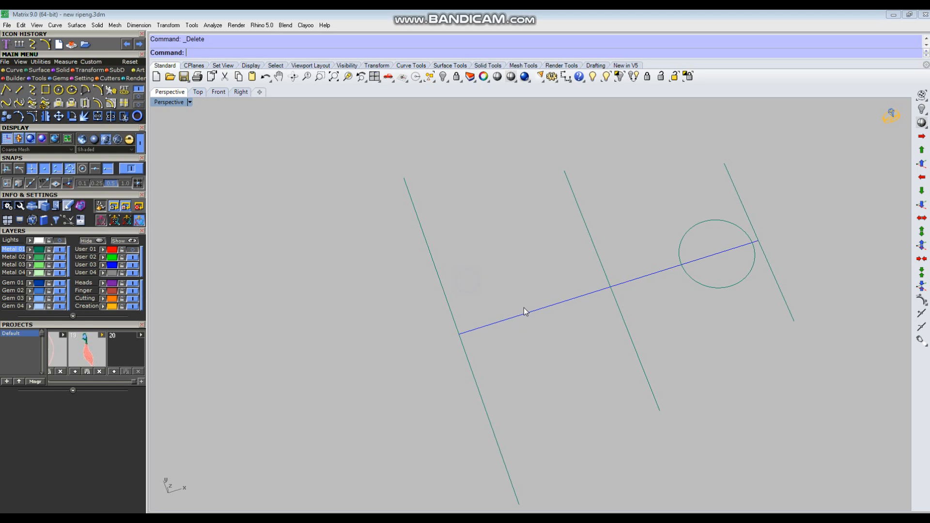
In the Top view, delete the test circle and the vertical line at the blue line's outer end
key(ctrl+F1)
scroll(516, 310, down, 4)
scroll(616, 327, up, 4)
scroll(584, 347, up, 4)
right_drag(585, 344, 603, 327)
mouse_move(626, 246)
mouse_down()
mouse_move(611, 276)
mouse_move(625, 259)
mouse_up()
key(Delete)
key(Delete)
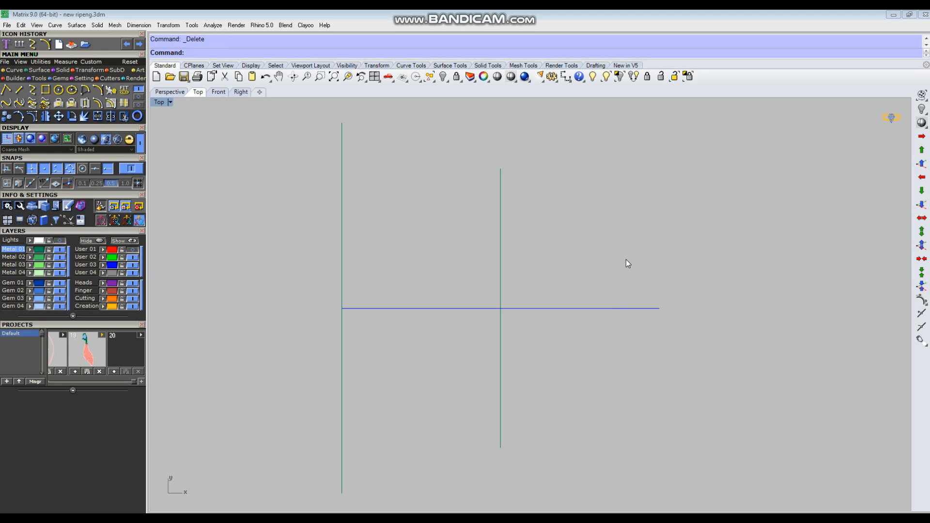
Draw a vertical both-sides line extending 3 mm each way from the outer end of the blue line
text(line)
key(Return)
click(660, 308)
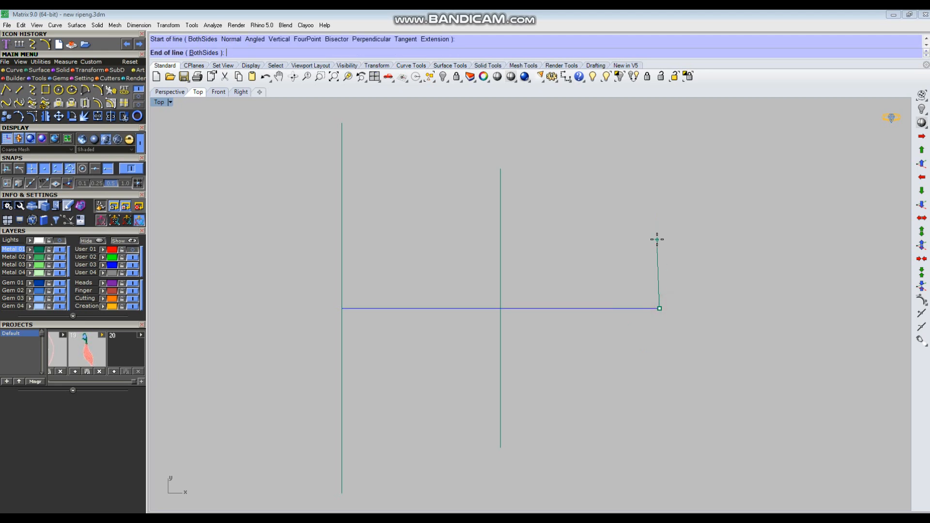
text(b)
key(Return)
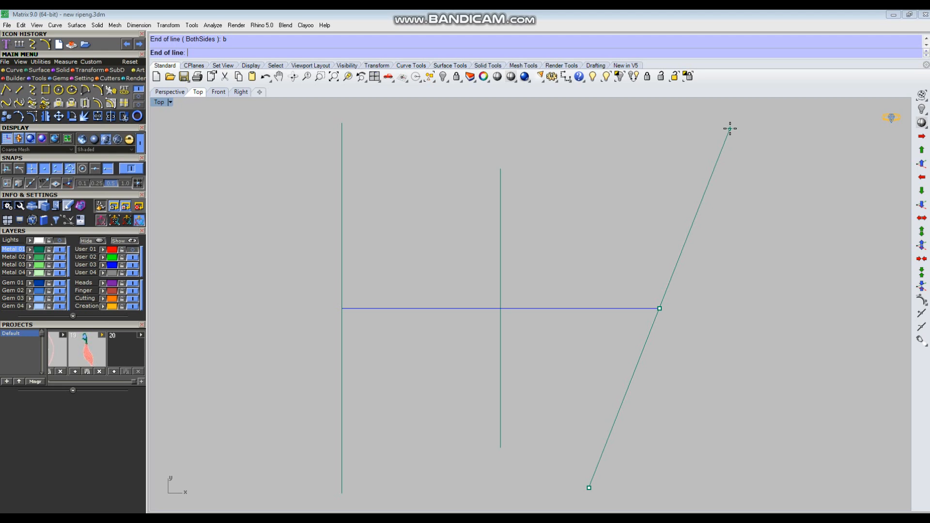
text(3)
key(Return)
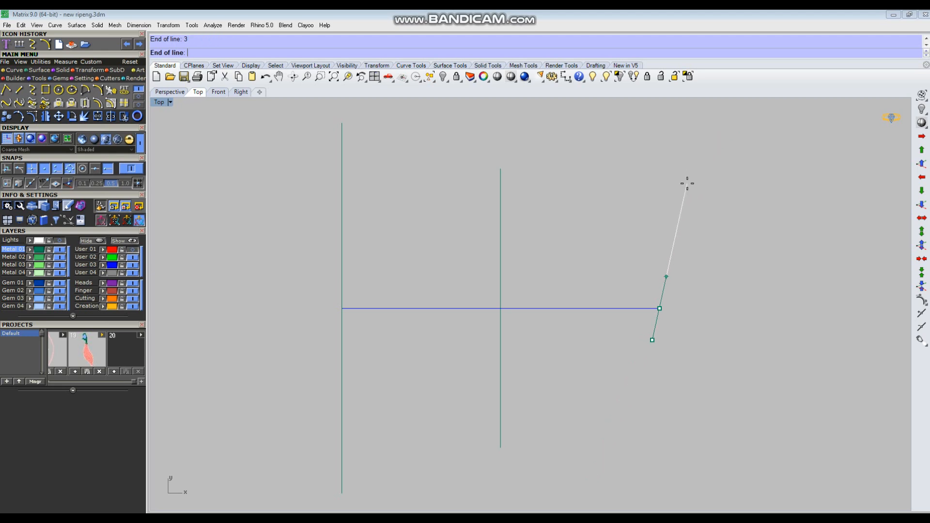
click(659, 178)
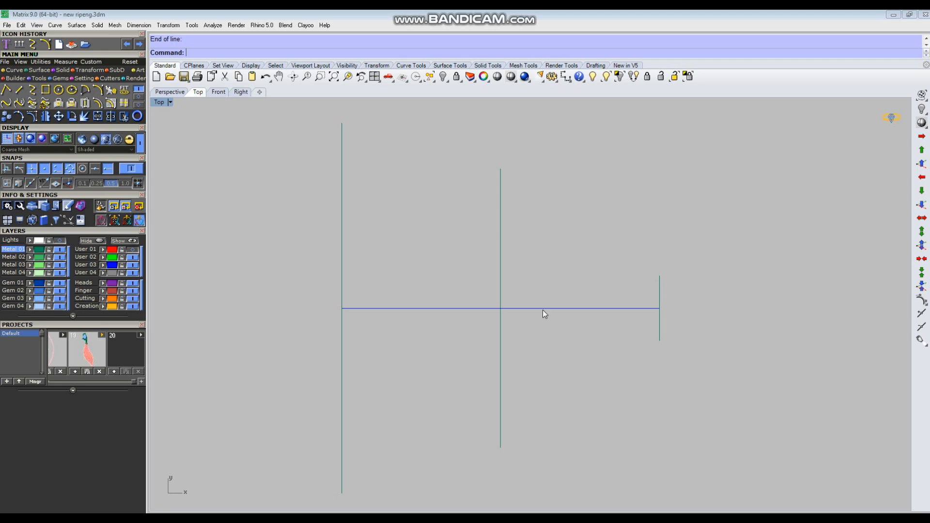
Draw a circle centred on the outer end of the blue line, reaching the ends of the vertical line there
text(c)
key(Return)
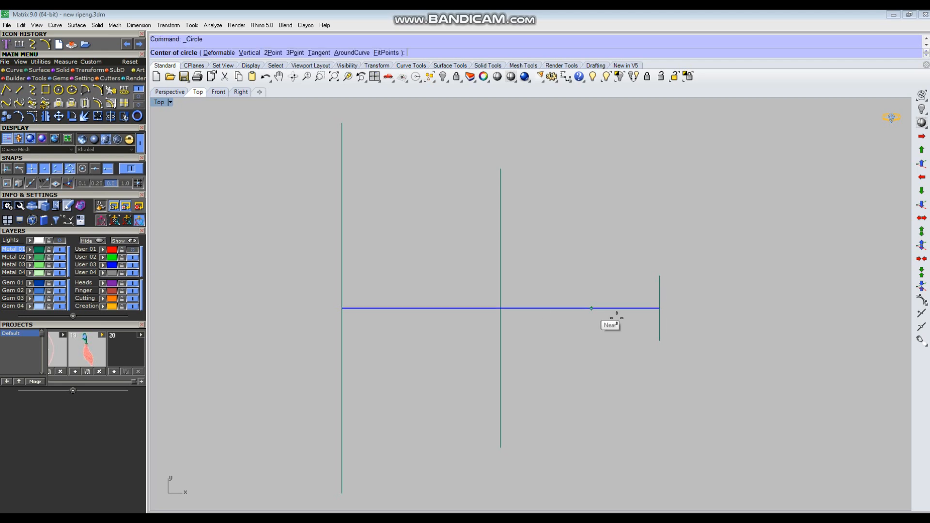
click(659, 308)
click(654, 280)
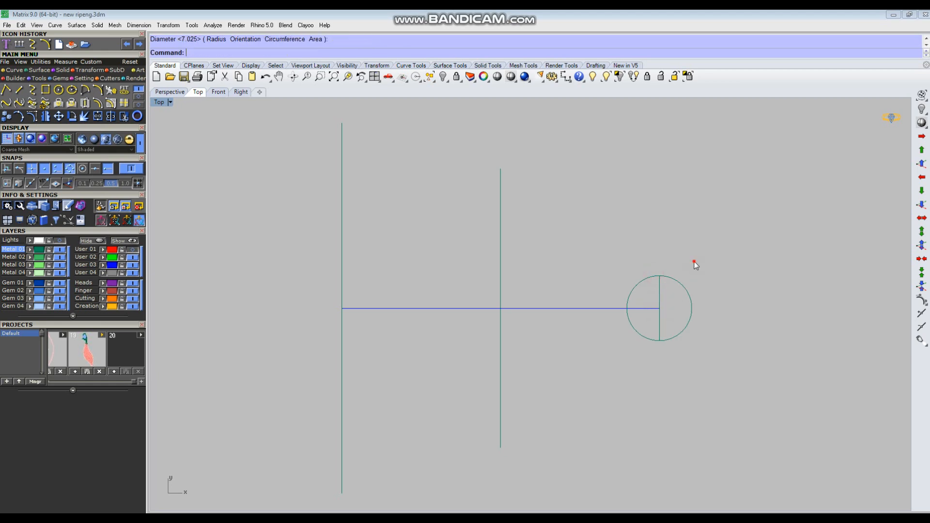
Move the circle inward along the blue line so its outer quadrant sits on the blue line's outer end
click(683, 283)
scroll(685, 315, up, 2)
text(m)
key(Return)
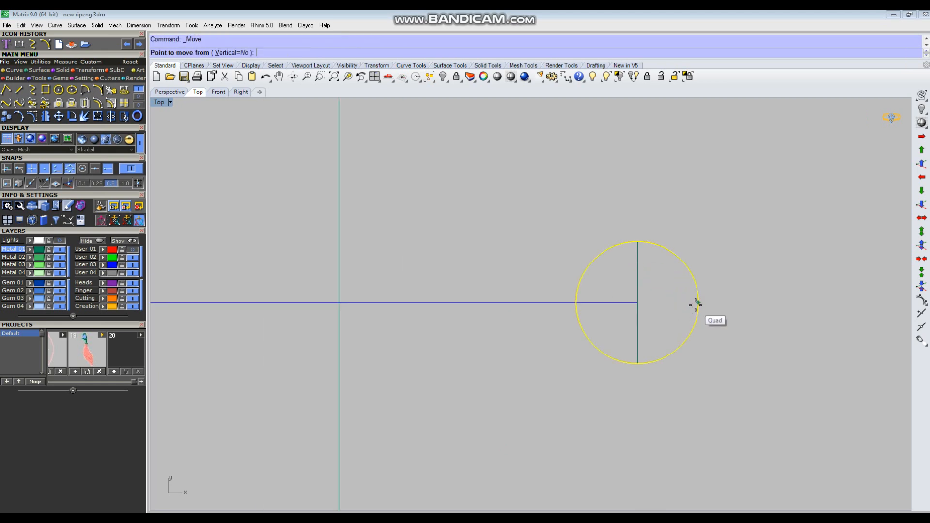
click(698, 302)
click(637, 303)
click(683, 297)
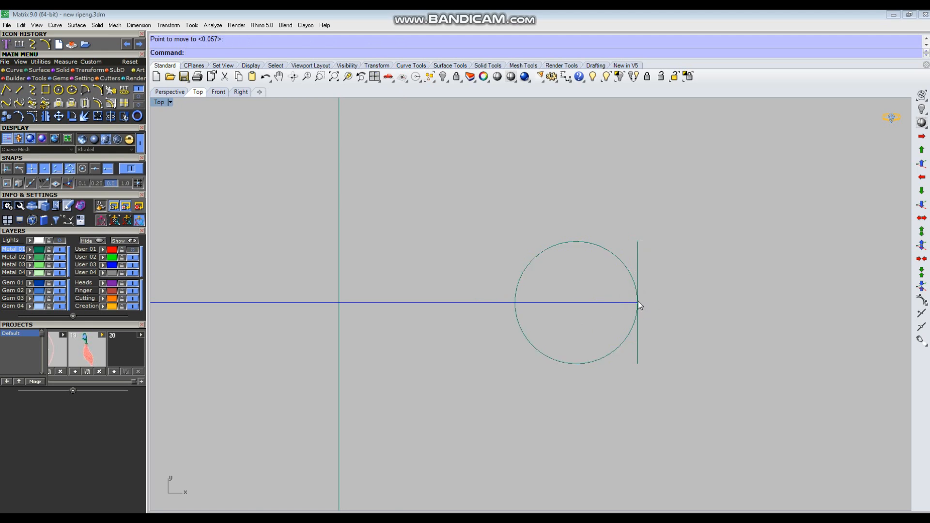
Delete the long vertical line at the inner end of the blue line
scroll(681, 307, down, 10)
right_drag(489, 294, 490, 311)
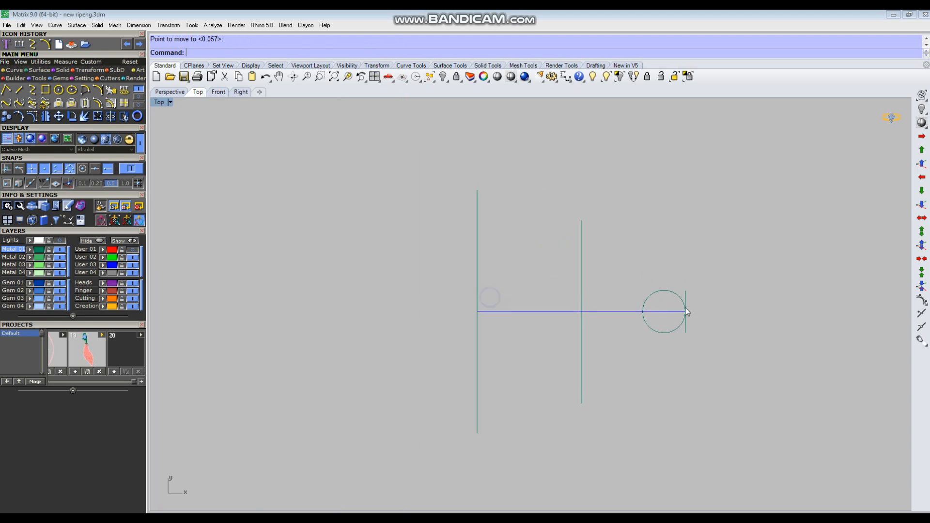
drag(493, 220, 451, 238)
key(Delete)
Draw a vertical both-sides line extending 1 mm each way from the inner end of the blue line
text(l)
key(Return)
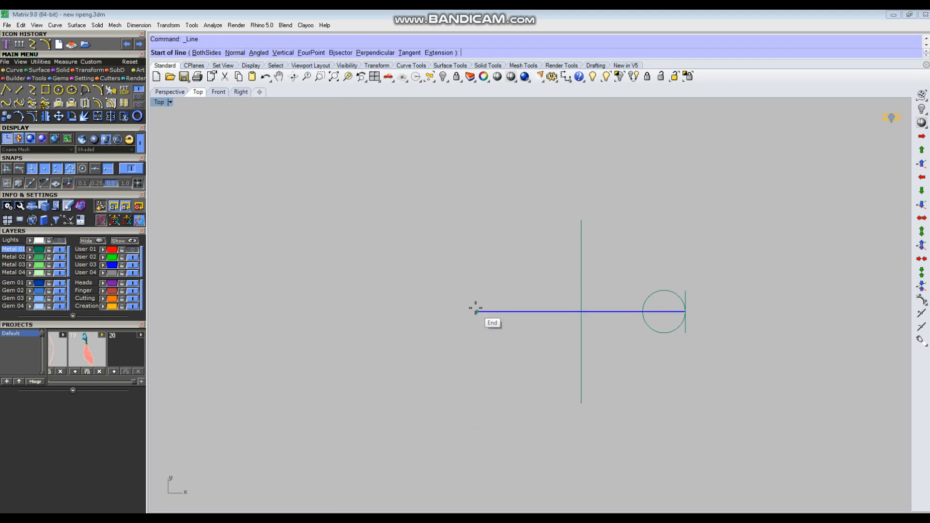
click(469, 310)
text(b)
key(Return)
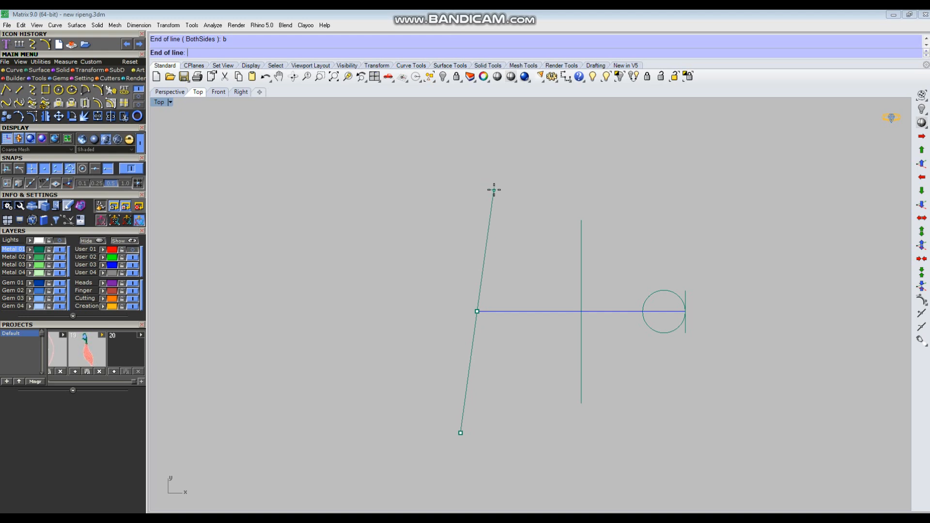
text(1)
key(Return)
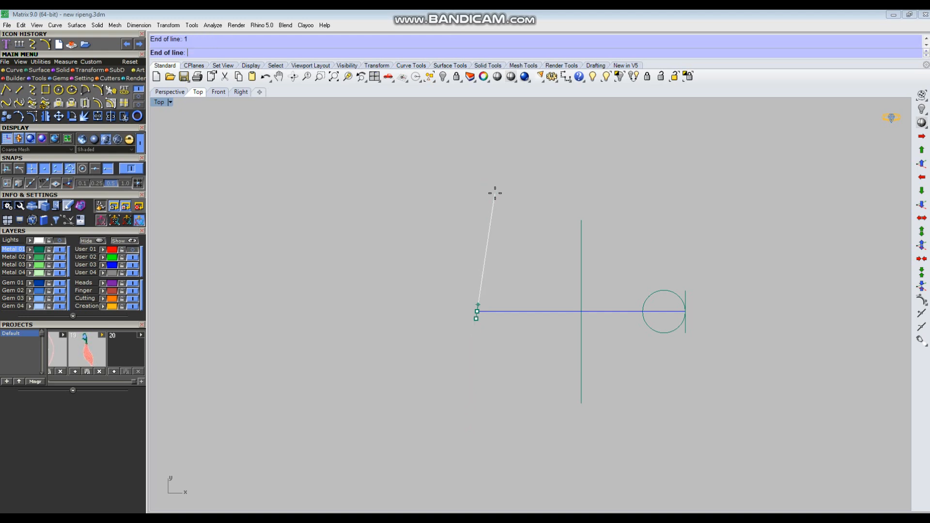
click(490, 181)
key(Return)
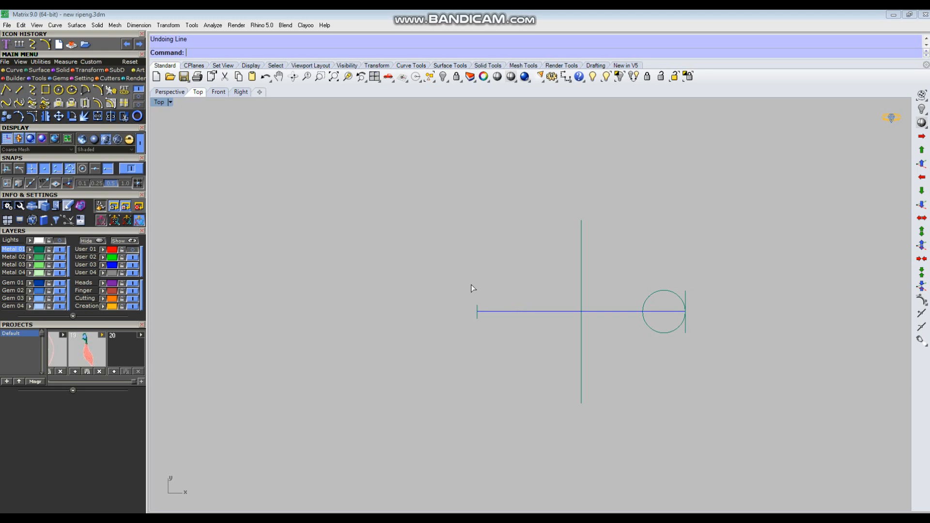
Draw a vertical both-sides line extending 1.5 mm each way from the inner end of the blue line
click(477, 311)
text(b)
key(Return)
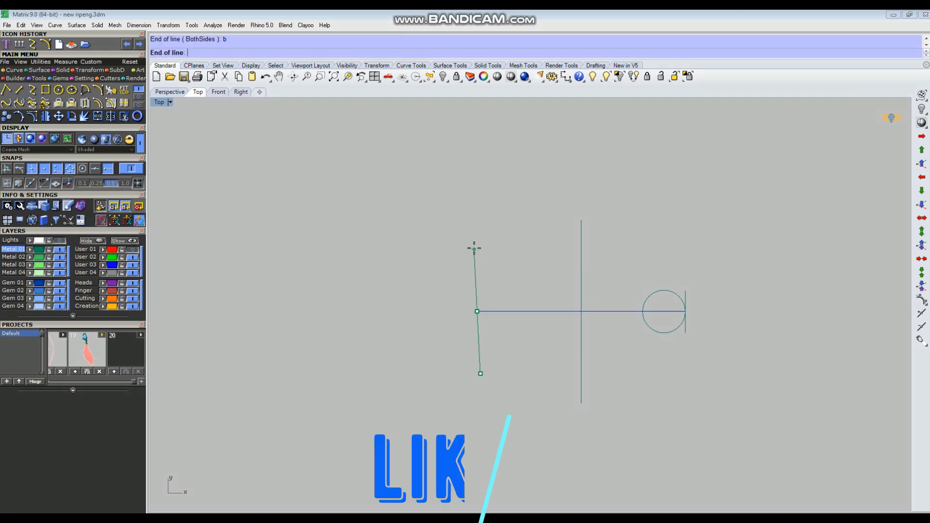
text(1)
key(Return)
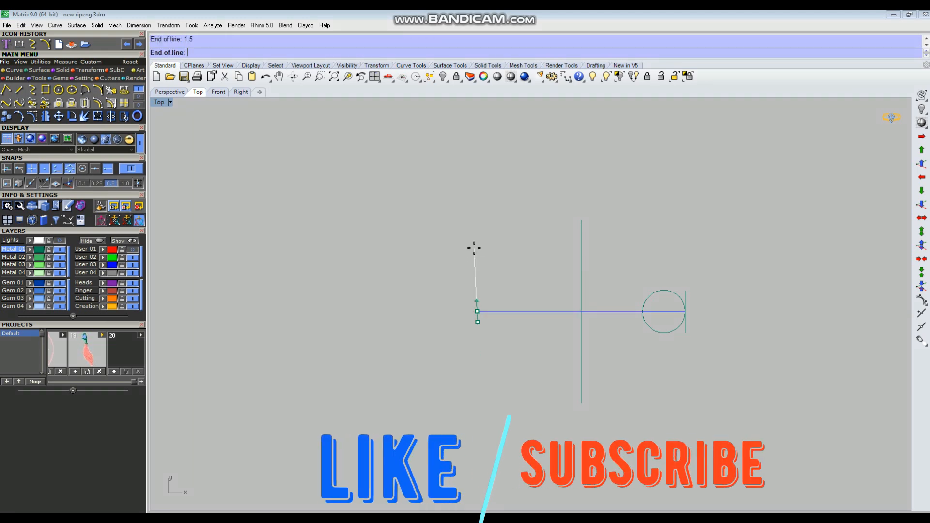
click(484, 226)
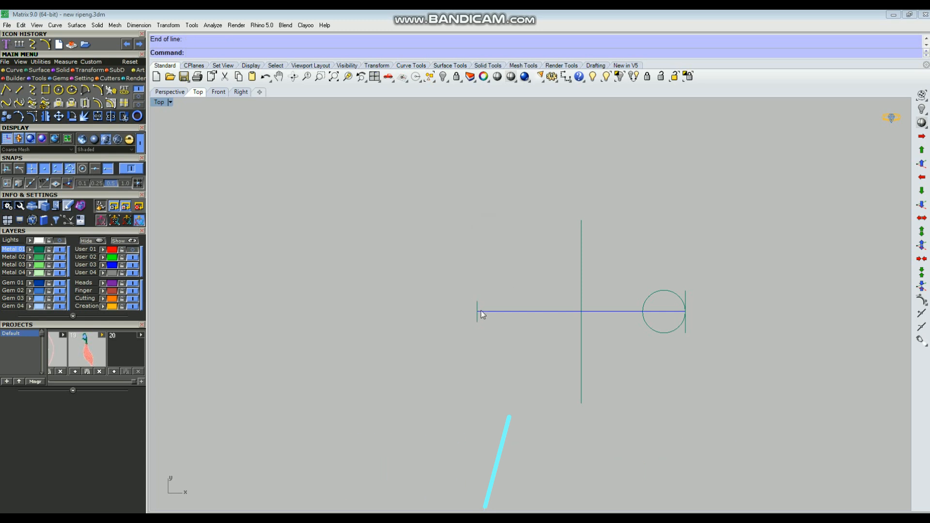
Offset the short vertical line at the inner end 2 mm toward the circle
drag(428, 264, 557, 390)
text(o)
key(Return)
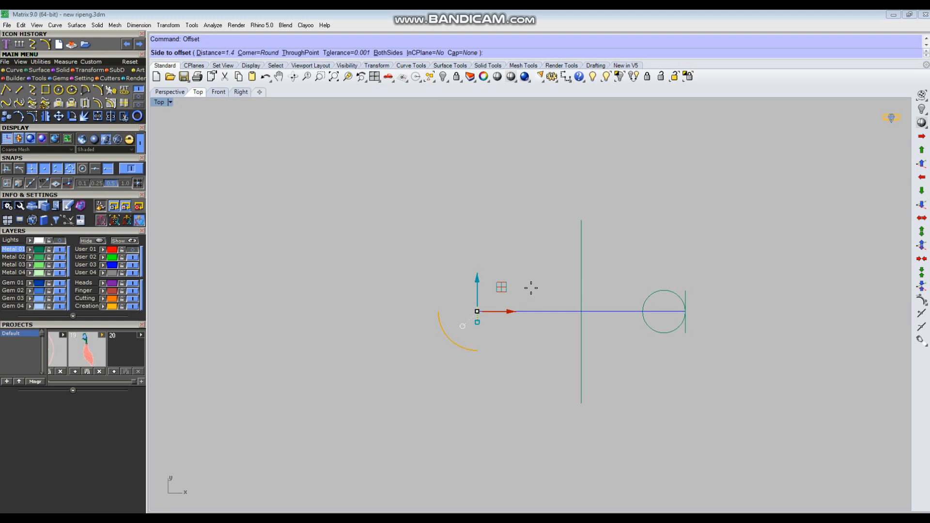
text(2)
key(Return)
click(529, 281)
click(421, 294)
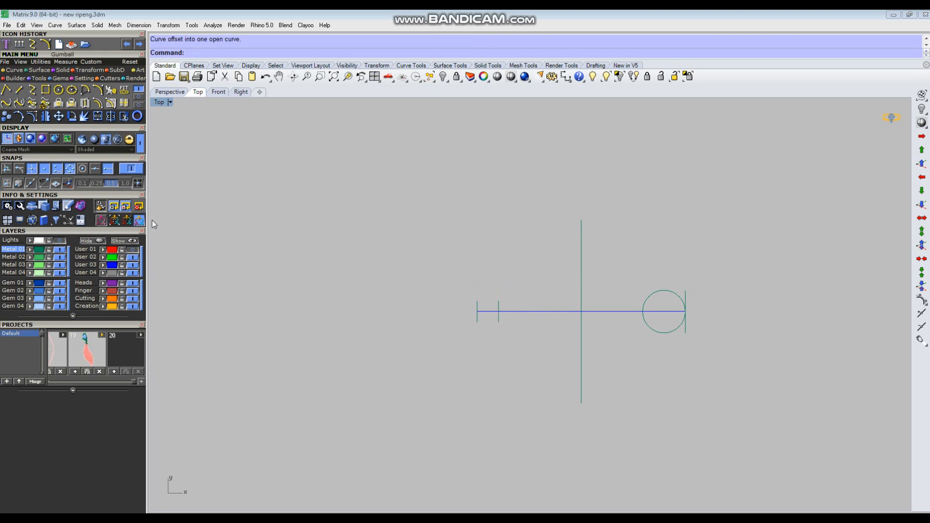
Draw a line from the upper end of the offset line to the circle's upper quadrant
click(499, 301)
scroll(650, 287, up, 2)
click(663, 291)
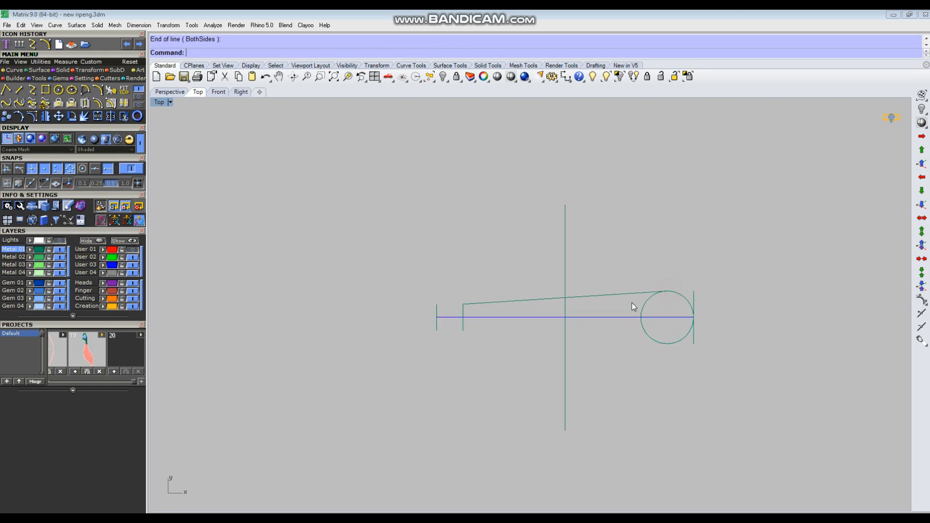
Mirror the sloping taper line across the blue line
click(619, 293)
text(Mirror)
key(Return)
click(620, 299)
click(324, 290)
key(Escape)
Trim away the inner part of the circle using both taper lines as cutting objects
scroll(619, 302, up, 4)
click(630, 323)
shift+click(637, 263)
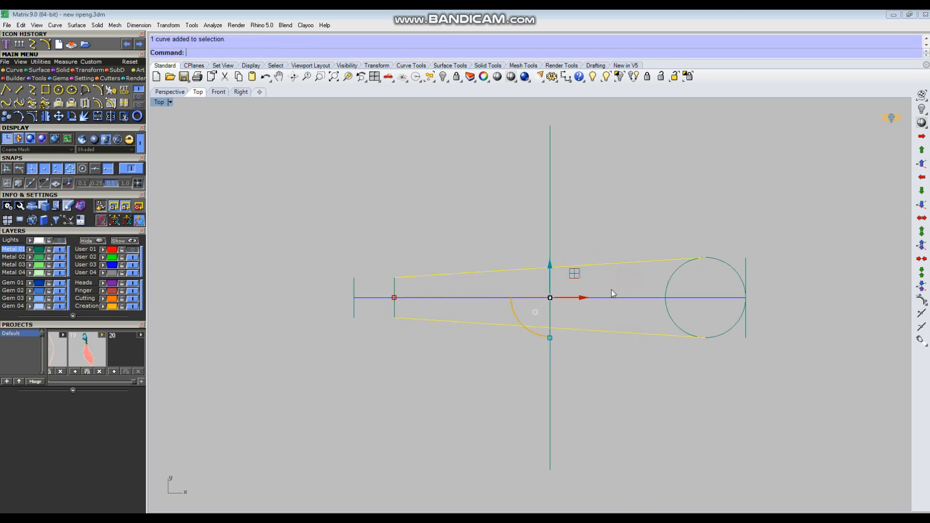
scroll(671, 291, up, 6)
text(t)
key(Return)
click(668, 269)
scroll(669, 268, down, 2)
key(Return)
scroll(731, 269, down, 6)
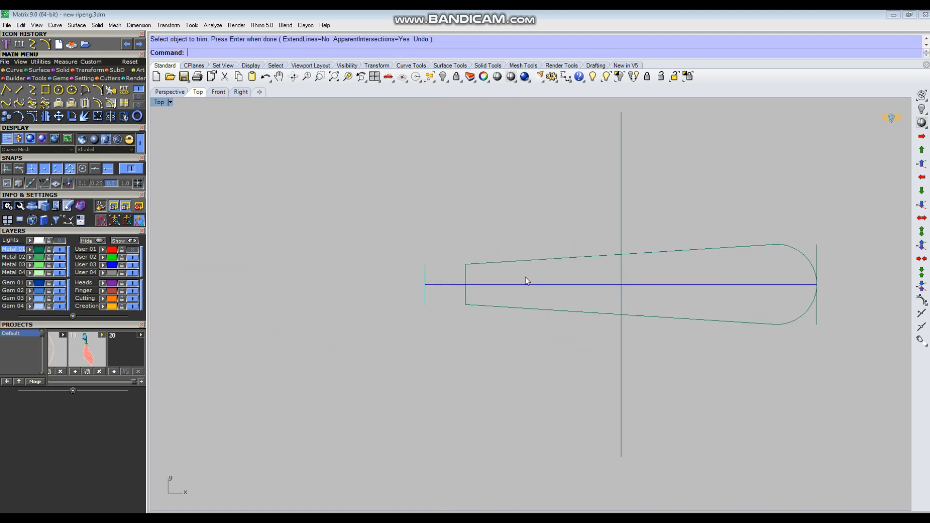
Draw a horizontal line joining the upper ends of the two short vertical lines
text(l)
key(Return)
scroll(525, 277, up, 4)
click(418, 252)
click(351, 255)
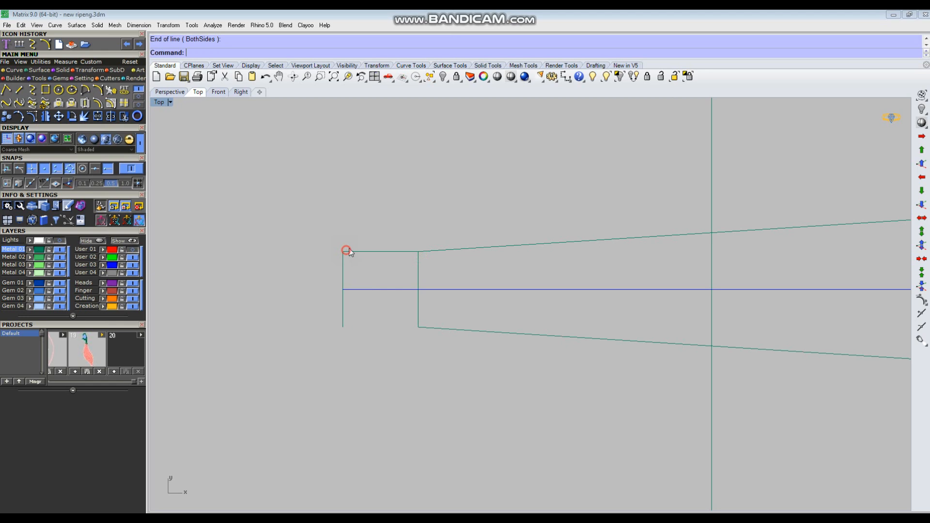
Delete the lower taper line
click(524, 333)
scroll(501, 350, down, 3)
key(Delete)
scroll(421, 326, down, 2)
scroll(458, 303, up, 6)
Split the rounded end arc at the blue line and delete its lower half
click(484, 295)
scroll(445, 309, down, 2)
right_drag(719, 378, 681, 382)
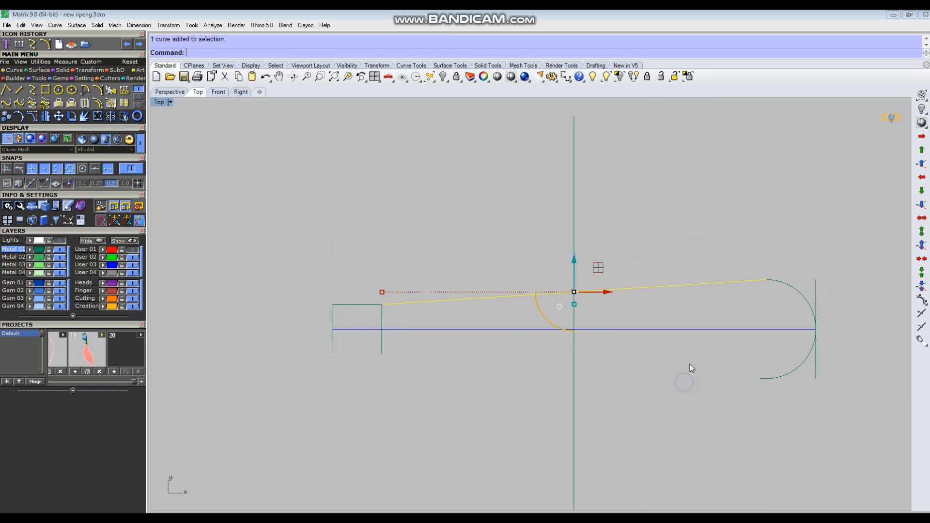
click(791, 291)
key(ctrl+shift+s)
click(719, 329)
right_click(697, 364)
drag(817, 416, 763, 372)
drag(785, 401, 780, 388)
key(Delete)
Join the short horizontal line, the upper taper line and the remaining arc
click(784, 282)
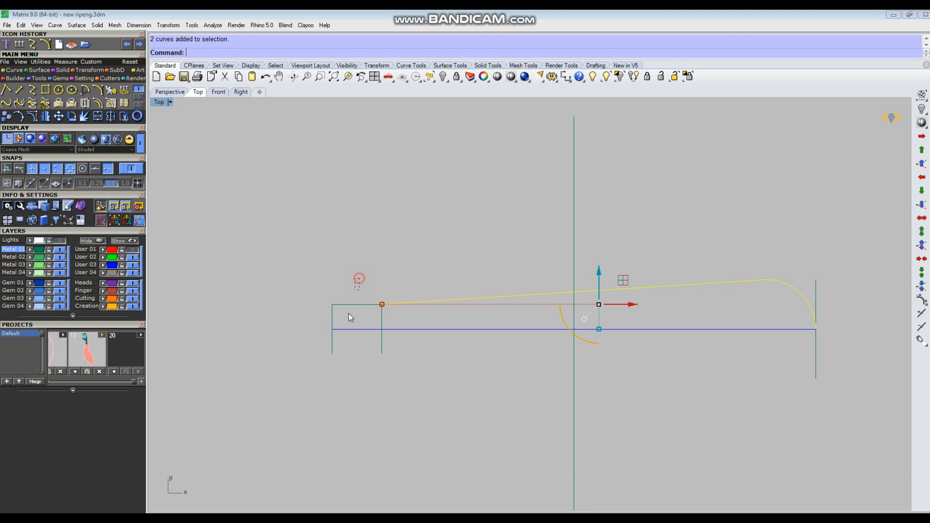
key(ctrl+j)
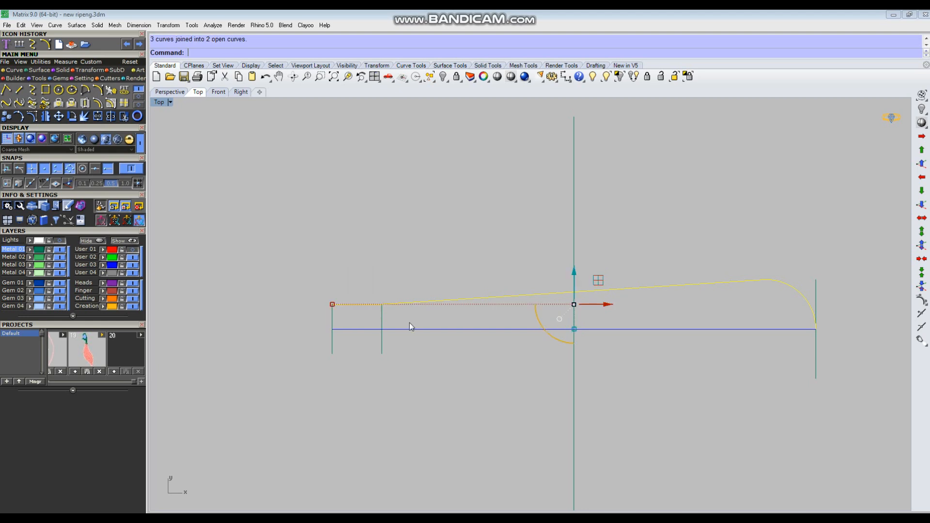
text(rb)
key(Return)
key(Return)
click(700, 288)
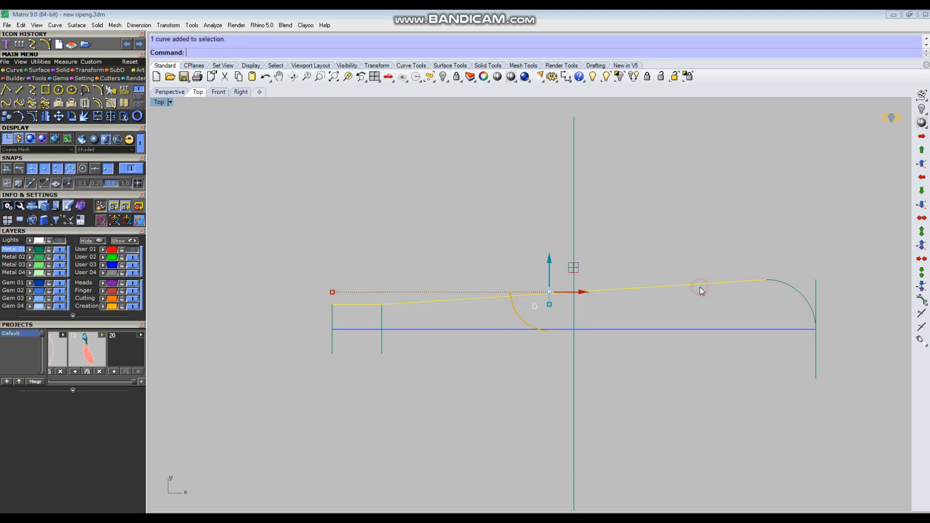
Split the taper line and the arc where they cross and delete the overlapping leftovers
scroll(766, 289, up, 5)
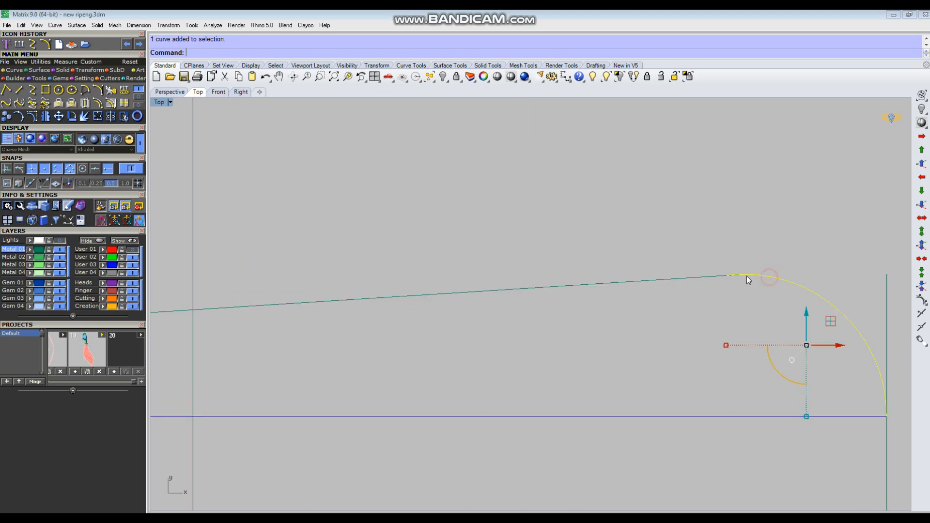
scroll(727, 276, up, 4)
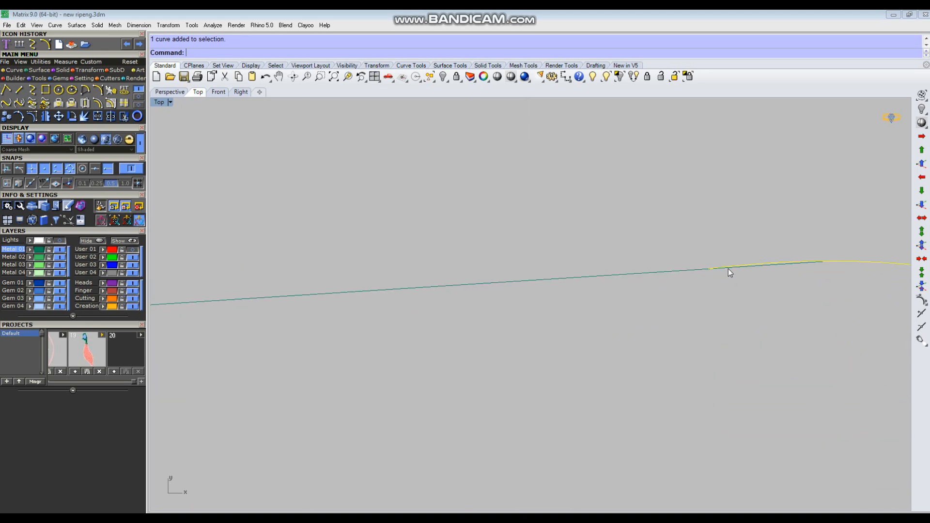
drag(603, 326, 562, 256)
key(ctrl+shift+s)
text(p)
right_click(590, 324)
click(630, 292)
right_click(630, 292)
ctrl+drag(560, 242, 534, 327)
scroll(534, 328, down, 4)
key(Delete)
Join the taper line and the arc into a single upper outline curve
drag(541, 288, 521, 334)
scroll(615, 301, up, 3)
shift+drag(598, 281, 499, 346)
scroll(556, 338, down, 9)
key(ctrl+j)
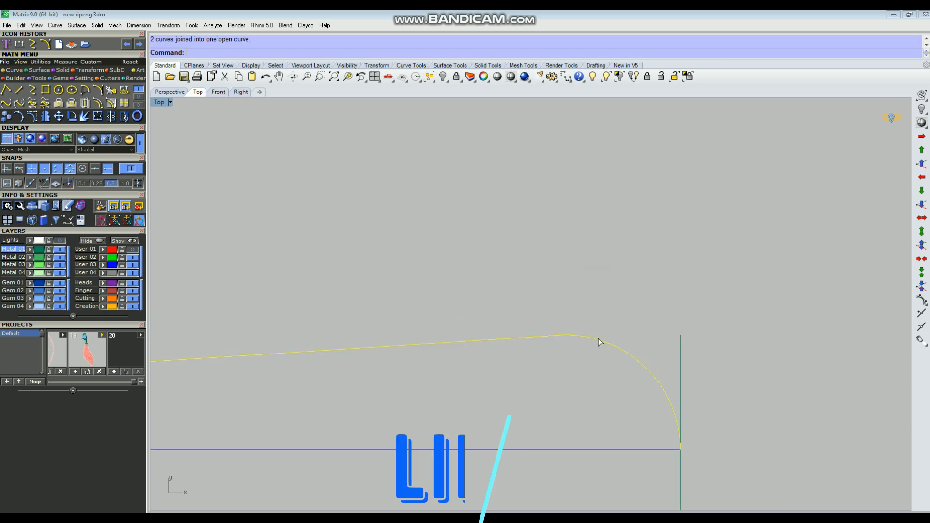
Rebuild the upper outline curve with 13 points at degree 3, deleting the input
click(597, 339)
scroll(596, 336, down, 8)
right_drag(455, 331, 512, 350)
right_drag(209, 389, 306, 378)
click(369, 293)
click(392, 372)
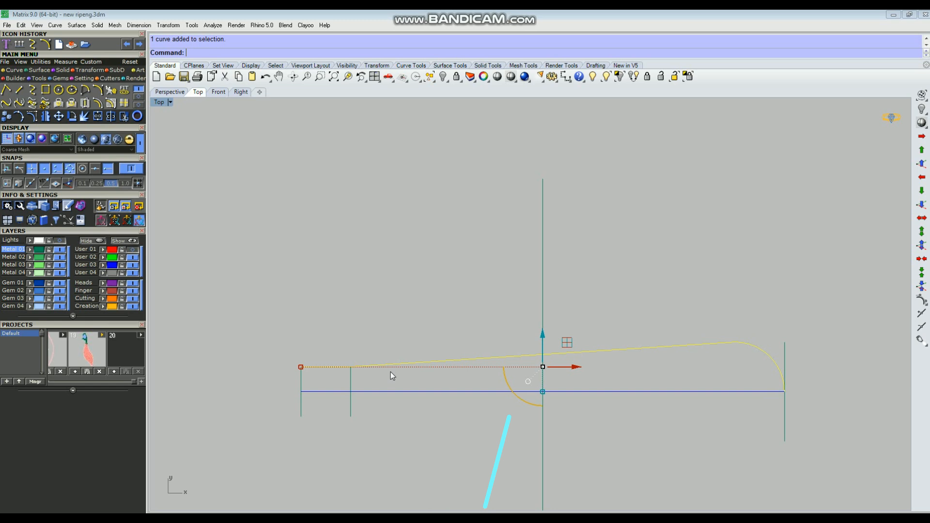
key(ctrl+r)
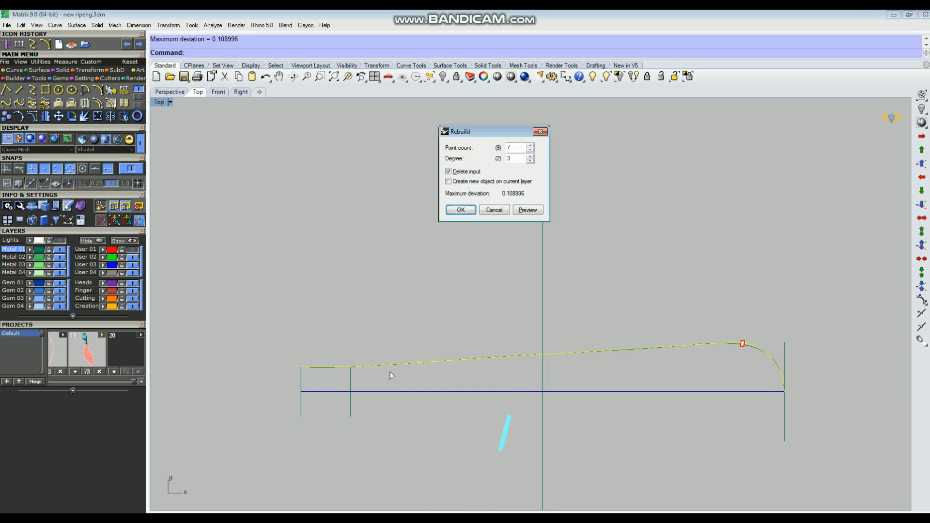
double_click(519, 148)
text(9)
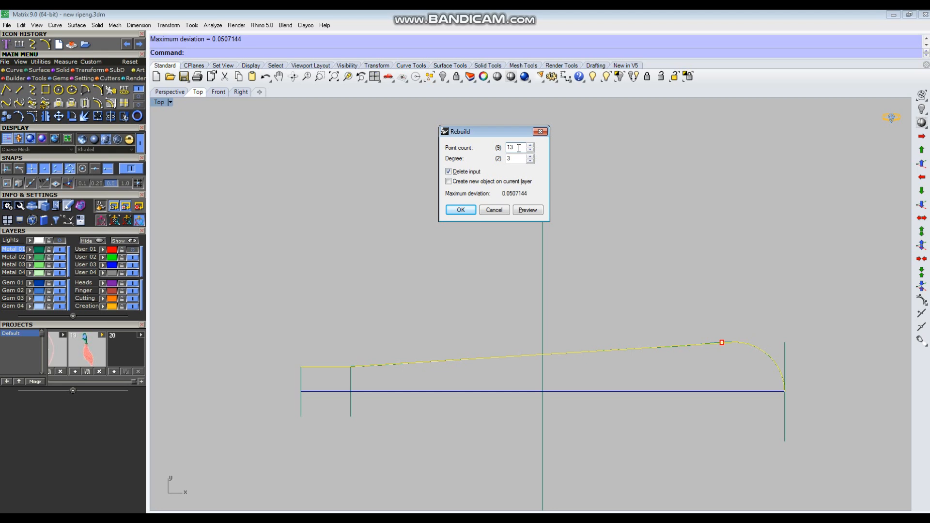
click(459, 210)
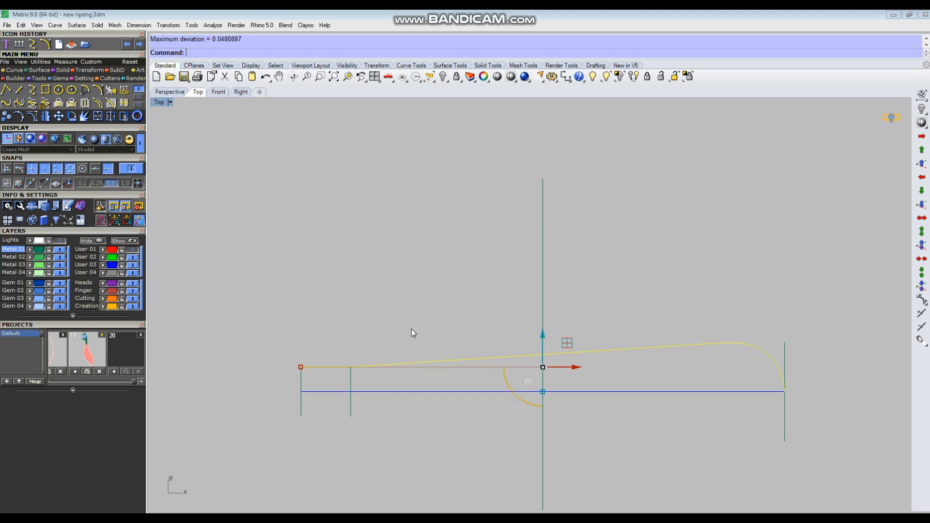
click(709, 283)
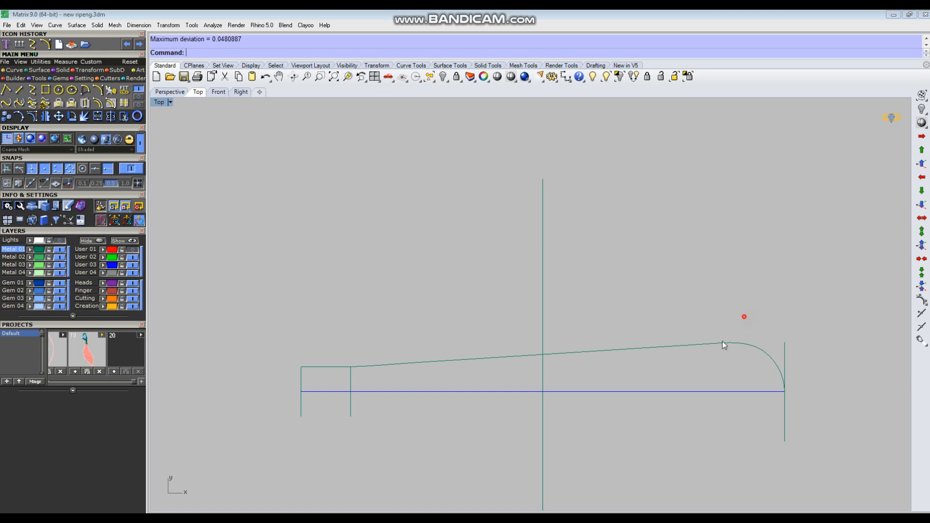
Mirror the rebuilt outline curve across the blue line
click(691, 346)
right_drag(691, 349, 689, 324)
text(mirror)
key(Return)
click(678, 361)
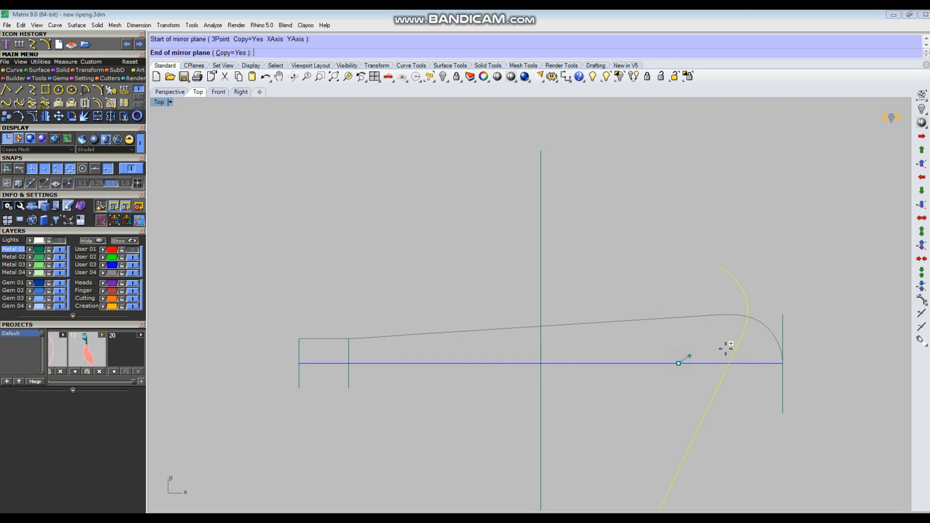
click(731, 348)
Turn on the control points of the upper and lower outline curves
right_drag(648, 347, 678, 286)
shift+drag(707, 324, 685, 359)
right_drag(577, 342, 666, 330)
scroll(521, 297, down, 1)
key(F10)
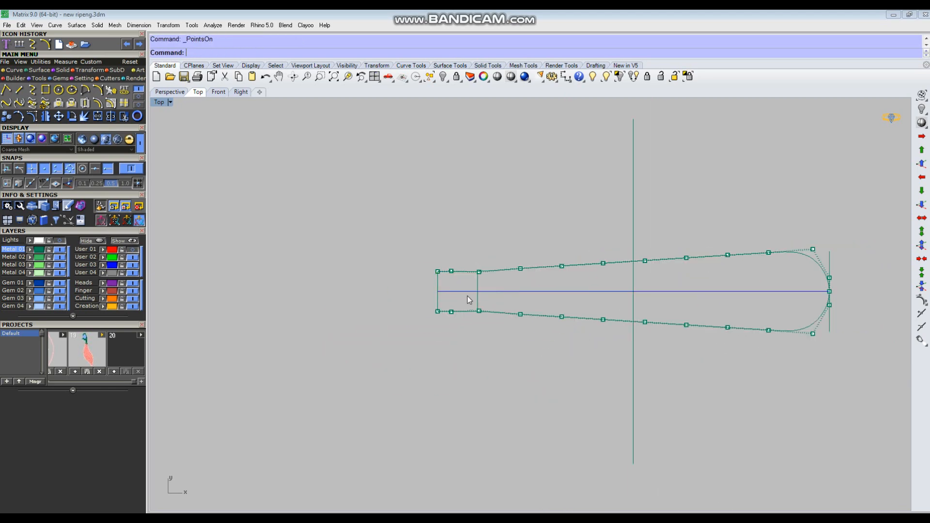
Scale the control-point pairs near the narrow end slightly in width to level the straight end section
scroll(470, 296, up, 3)
scroll(475, 289, up, 2)
drag(522, 217, 583, 389)
scroll(533, 383, up, 2)
ctrl+drag(495, 332, 494, 333)
drag(529, 373, 527, 378)
shift+drag(395, 160, 457, 421)
drag(468, 380, 467, 377)
click(419, 248)
Scale the middle control points of both outline curves slightly toward the blue line and turn the points off
scroll(420, 248, down, 6)
drag(479, 247, 609, 314)
scroll(533, 289, up, 4)
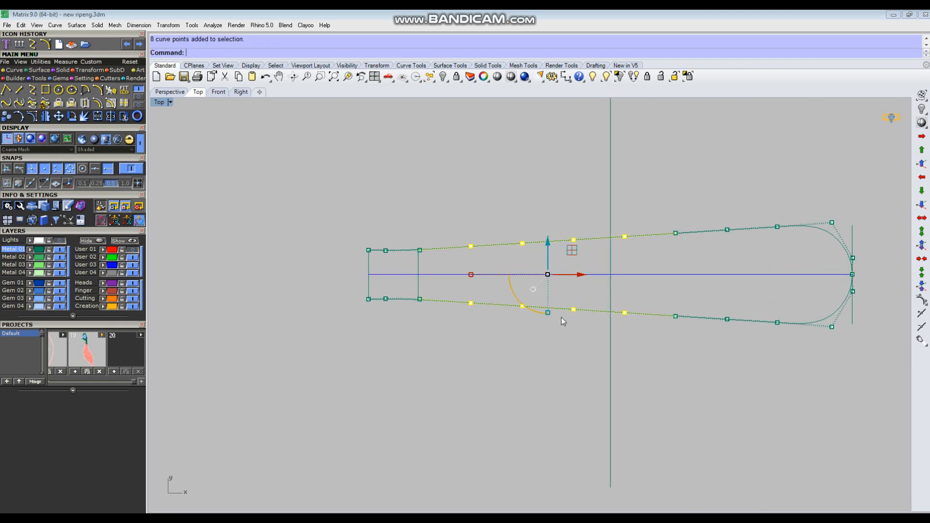
drag(548, 313, 548, 310)
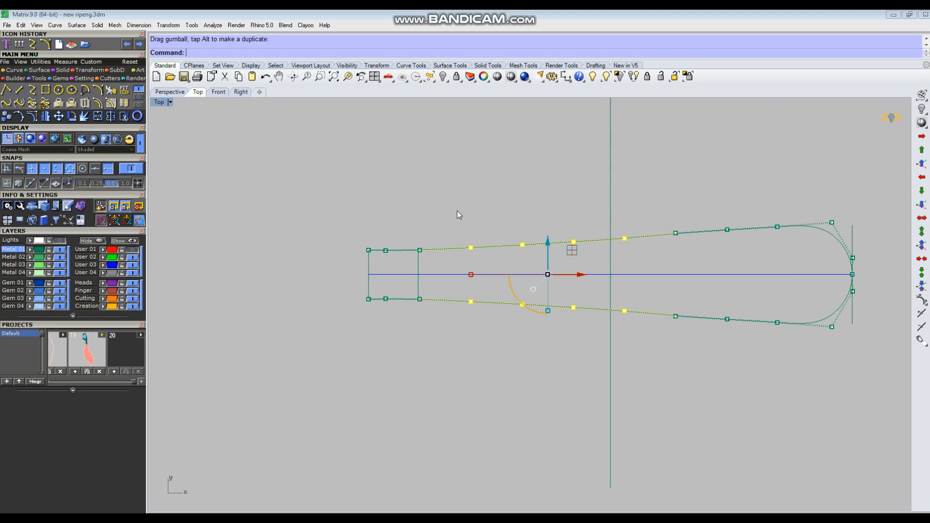
ctrl+drag(457, 211, 554, 326)
scroll(554, 325, up, 4)
key(Escape)
key(Escape)
scroll(501, 347, down, 6)
Rebuild the upper and lower outline curves with 9 points at degree 3, deleting the input curves
drag(708, 220, 694, 273)
shift+drag(691, 299, 671, 345)
key(ctrl+z)
drag(711, 248, 697, 281)
shift+drag(703, 320, 675, 353)
text(R)
key(Return)
double_click(511, 147)
text(11)
key(BackSpace)
key(BackSpace)
text(9)
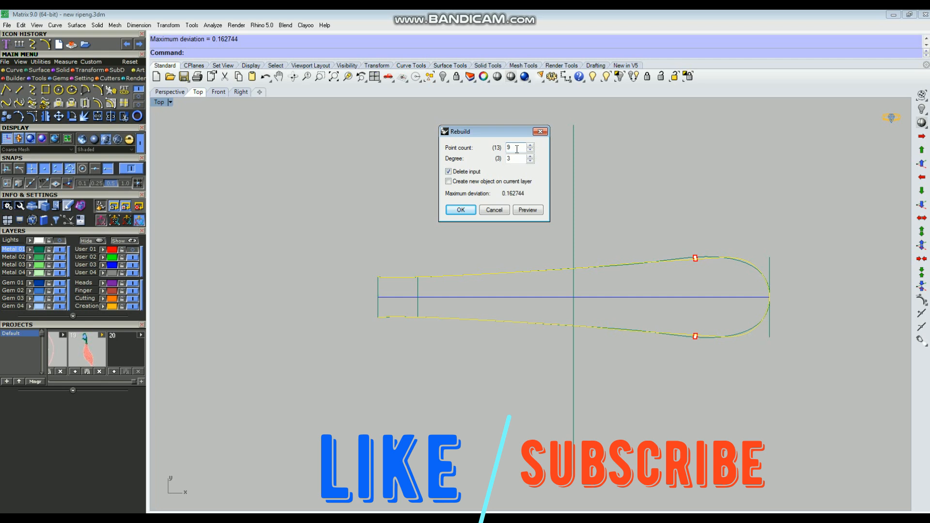
click(470, 210)
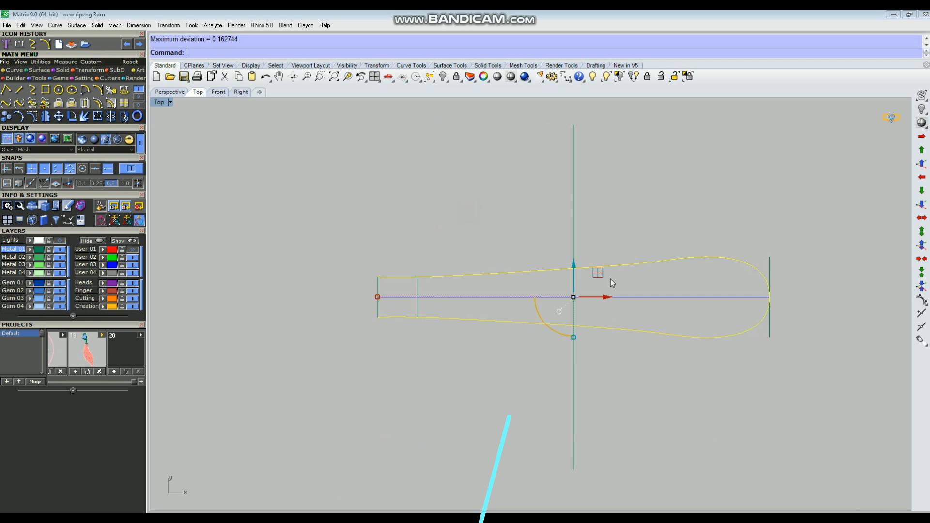
Turn on the outline curves' control points and scale the pair beside the rounded tip outward from the blue line
key(F10)
scroll(695, 286, up, 4)
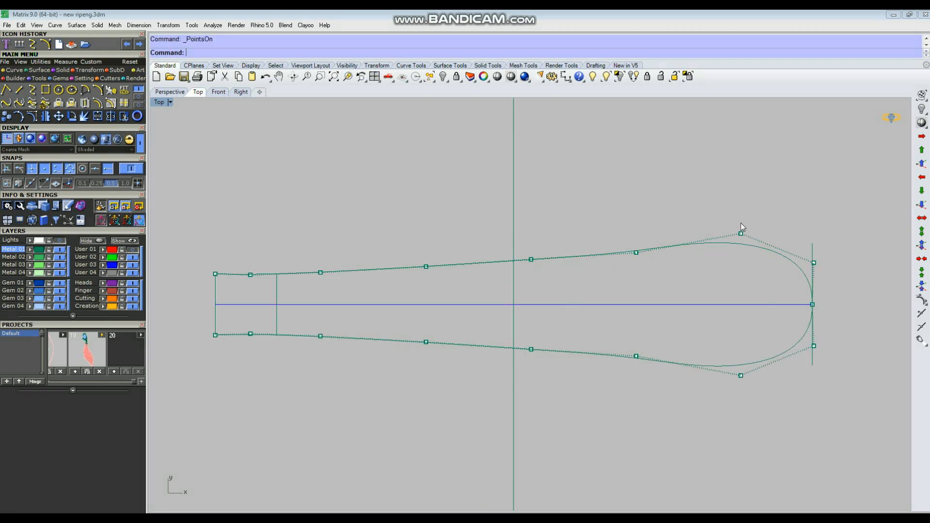
click(814, 262)
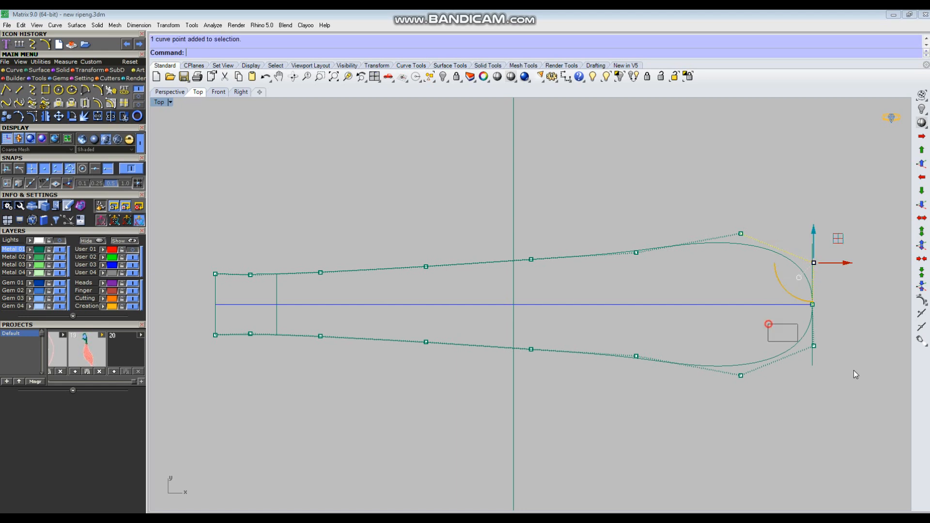
scroll(822, 358, up, 2)
drag(813, 343, 809, 354)
scroll(724, 242, down, 2)
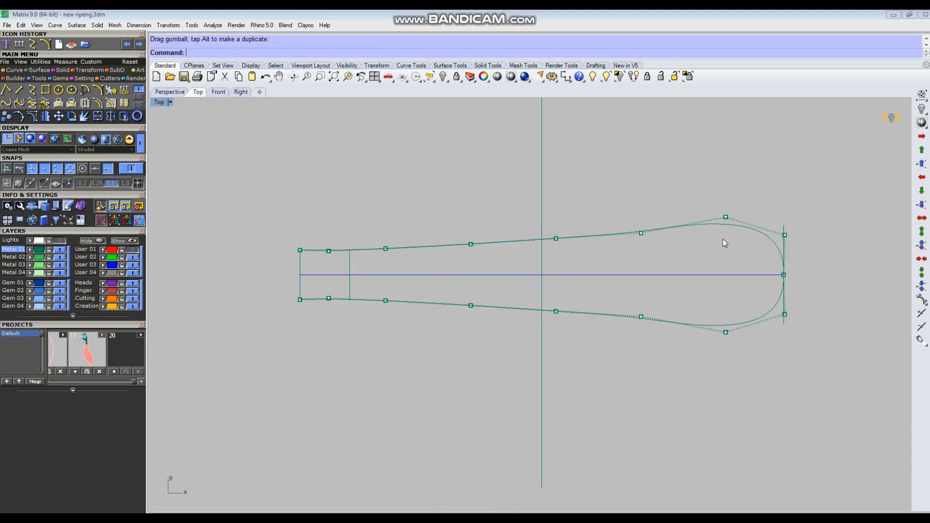
Scale the two control-point pairs leading into the rounded end slightly inward and spread the widest pair farther apart
drag(605, 189, 642, 315)
click(608, 349)
drag(526, 205, 554, 305)
scroll(564, 317, up, 4)
click(606, 366)
scroll(560, 293, down, 3)
drag(705, 173, 723, 327)
scroll(726, 322, up, 3)
click(624, 295)
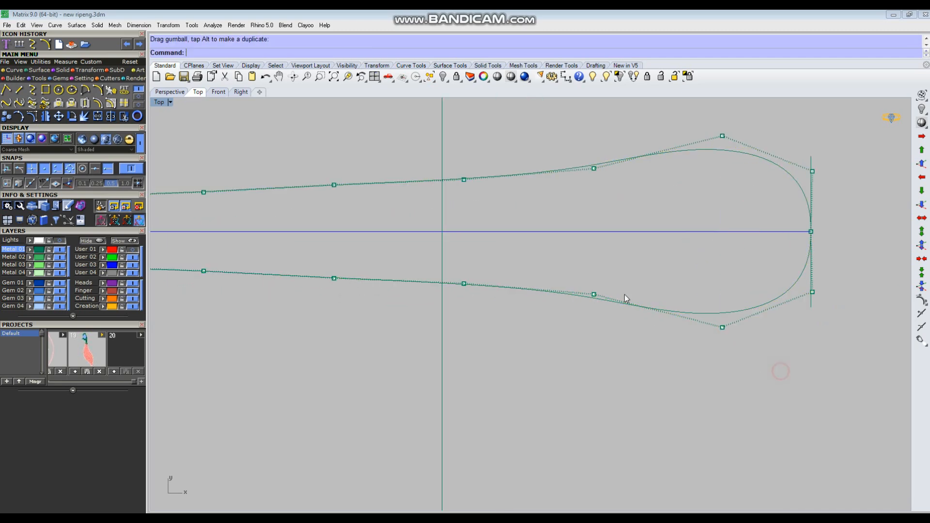
Scale the pair on the narrow side of the vertical line inward and the pair before the widest one outward
scroll(699, 305, down, 3)
drag(449, 200, 473, 286)
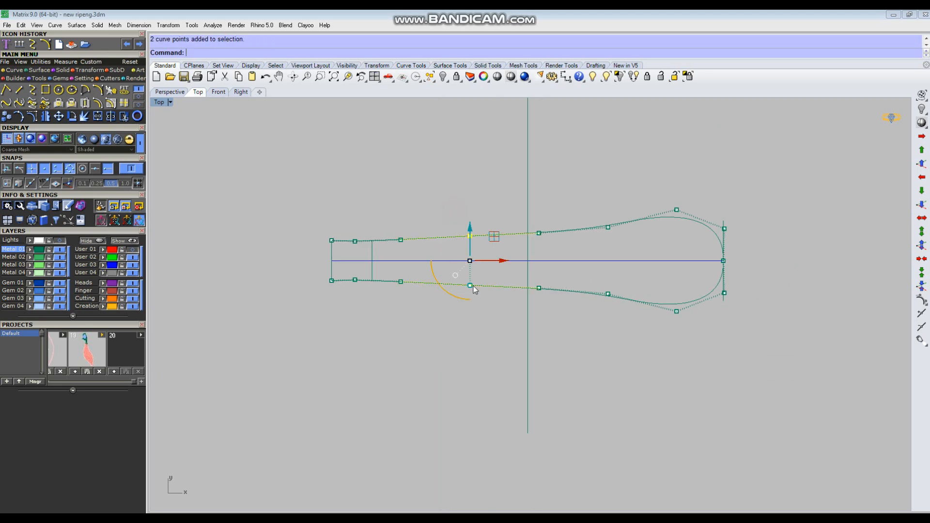
scroll(468, 285, up, 3)
click(499, 344)
scroll(535, 298, down, 3)
scroll(602, 225, up, 3)
drag(598, 189, 618, 326)
click(612, 385)
scroll(590, 324, down, 4)
Scale the third control-point pair from the narrow end slightly toward the blue line
scroll(436, 250, up, 6)
drag(344, 240, 620, 399)
scroll(459, 369, up, 2)
drag(431, 364, 429, 362)
click(452, 193)
Scale the control-point pair just on the wide side of the vertical line slightly in width
scroll(489, 255, down, 3)
scroll(489, 255, down, 6)
drag(513, 196, 558, 270)
scroll(559, 279, up, 4)
drag(493, 173, 561, 314)
scroll(553, 271, up, 4)
drag(545, 275, 545, 274)
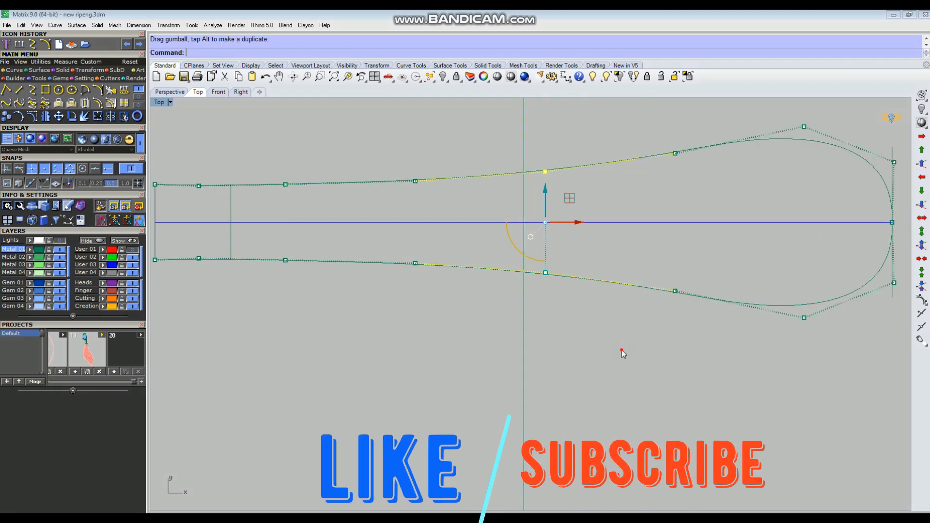
click(618, 345)
Spread the widest control-point pair farther from the blue line and turn the points off
scroll(555, 320, down, 4)
drag(675, 241, 697, 326)
shift+click(694, 169)
scroll(716, 256, up, 3)
scroll(600, 254, down, 3)
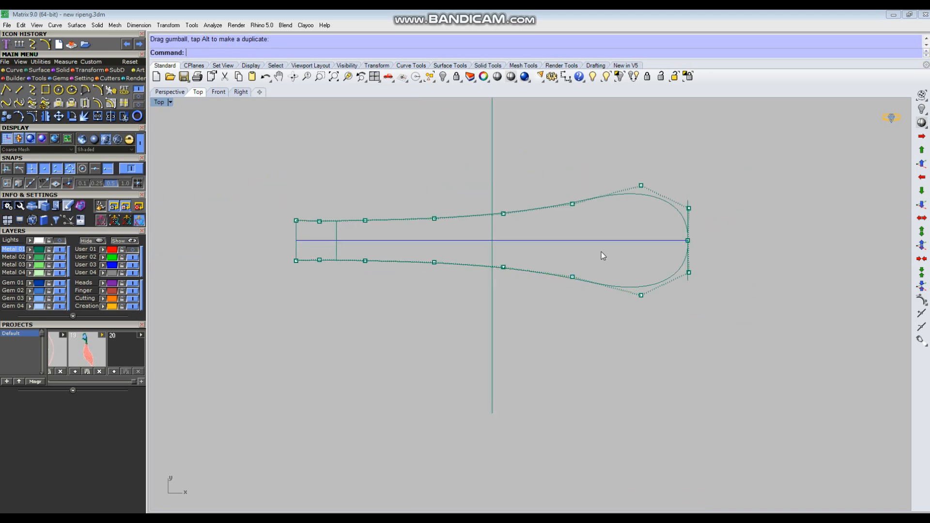
key(Escape)
Rebuild both outline curves again with 12 points at degree 3
scroll(622, 202, up, 6)
drag(641, 159, 634, 199)
scroll(623, 228, down, 6)
right_drag(598, 231, 651, 234)
shift+drag(690, 281, 663, 315)
right_drag(662, 317, 683, 307)
text(re)
key(Return)
double_click(521, 147)
text(10)
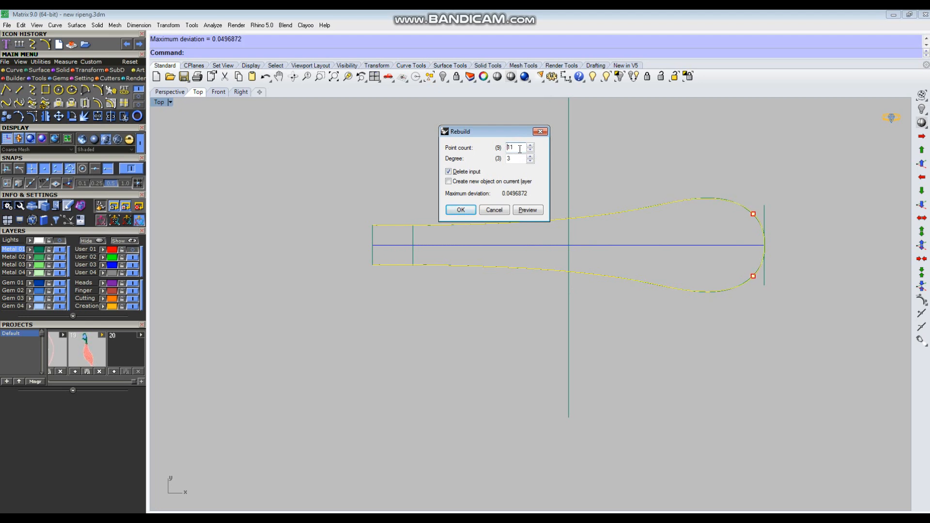
click(461, 210)
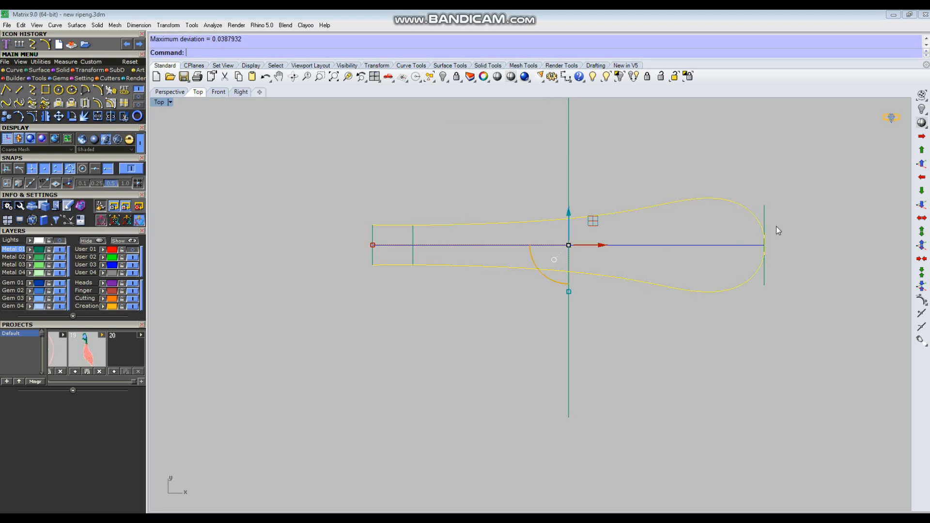
Turn on the rebuilt curves' control points and widen the pair where the rounded end begins slightly
key(F10)
scroll(667, 231, up, 5)
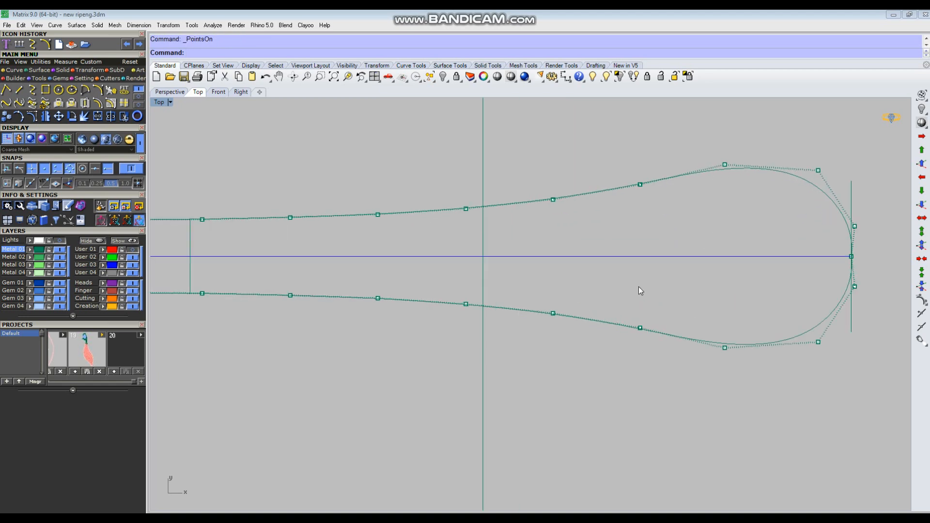
drag(684, 146, 704, 334)
scroll(718, 345, up, 3)
click(708, 379)
scroll(639, 352, down, 2)
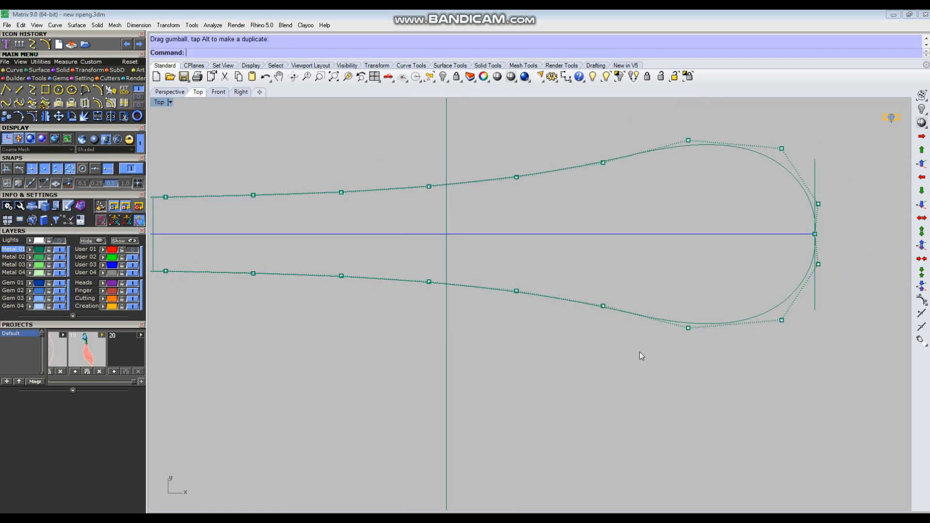
Scale the two control-point pairs just before the rounded end slightly toward the blue line
drag(587, 115, 604, 303)
click(524, 347)
drag(501, 342, 537, 165)
drag(516, 291, 516, 288)
click(536, 357)
scroll(539, 320, down, 2)
Scale the two pairs on the narrow side of the vertical line slightly inward and turn the control points off
drag(435, 192, 466, 320)
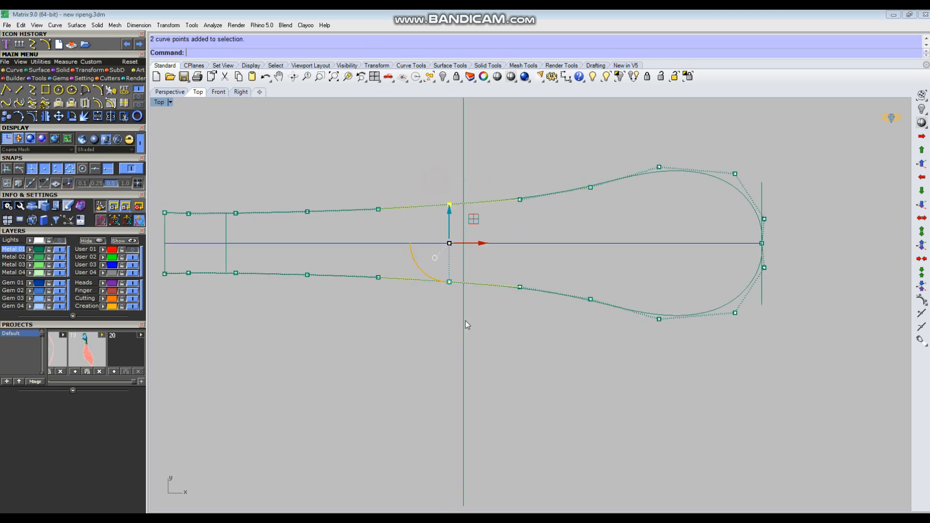
scroll(444, 276, up, 2)
drag(443, 276, 444, 270)
click(573, 372)
scroll(470, 284, down, 4)
scroll(560, 289, down, 4)
drag(421, 180, 460, 324)
scroll(442, 278, up, 3)
drag(440, 271, 440, 270)
click(435, 297)
scroll(407, 286, down, 4)
key(Escape)
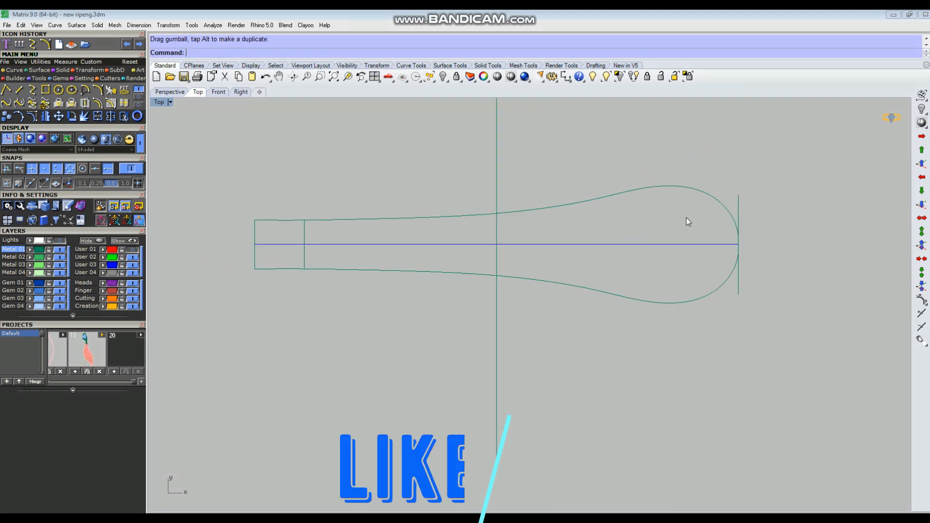
Delete the short vertical guide line at the rounded tip of the outline
scroll(685, 219, down, 4)
click(702, 264)
scroll(704, 261, up, 3)
click(751, 144)
click(718, 168)
scroll(731, 219, up, 4)
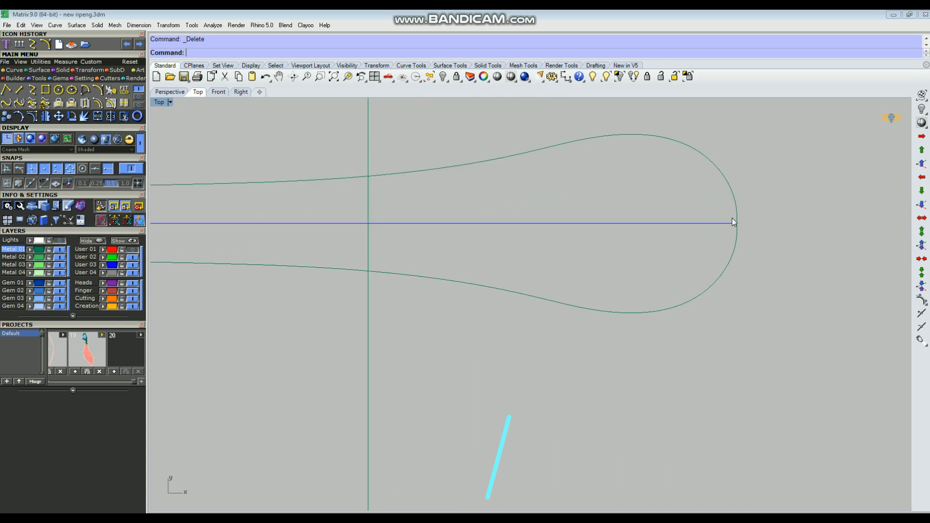
Move the control-point pair nearest the rounded tip slightly back along the length to align with the tip point
click(733, 290)
shift+drag(718, 173, 703, 179)
right_drag(826, 241, 758, 277)
key(F10)
scroll(690, 210, up, 5)
drag(690, 207, 618, 236)
shift+drag(732, 430, 734, 436)
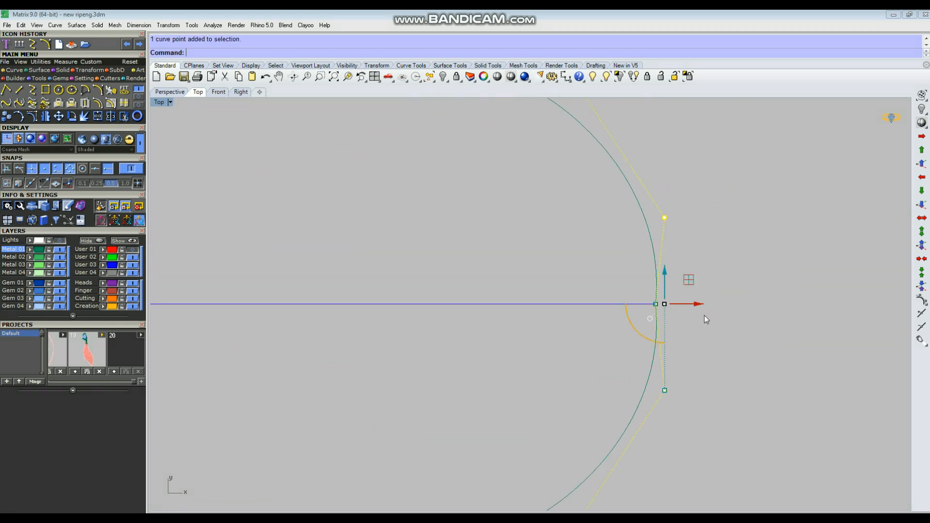
drag(702, 304, 697, 304)
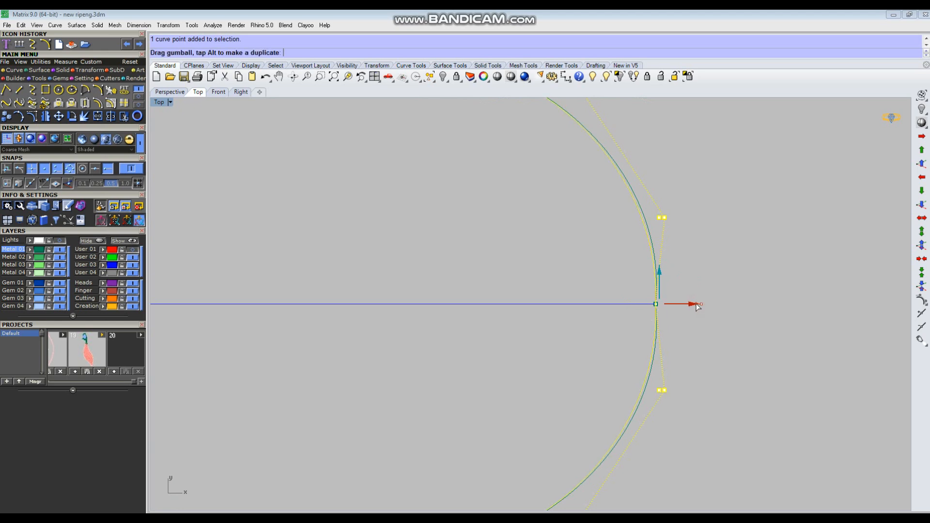
drag(694, 303, 695, 303)
click(753, 259)
scroll(714, 254, down, 4)
key(Escape)
Spread the control-point pair beside the tip slightly in width, nudge it toward the narrow end and turn the points off
scroll(725, 304, down, 14)
scroll(717, 287, up, 4)
click(682, 249)
scroll(719, 307, up, 10)
key(F10)
click(742, 228)
shift+drag(692, 329, 799, 395)
scroll(749, 346, up, 4)
drag(739, 336, 739, 344)
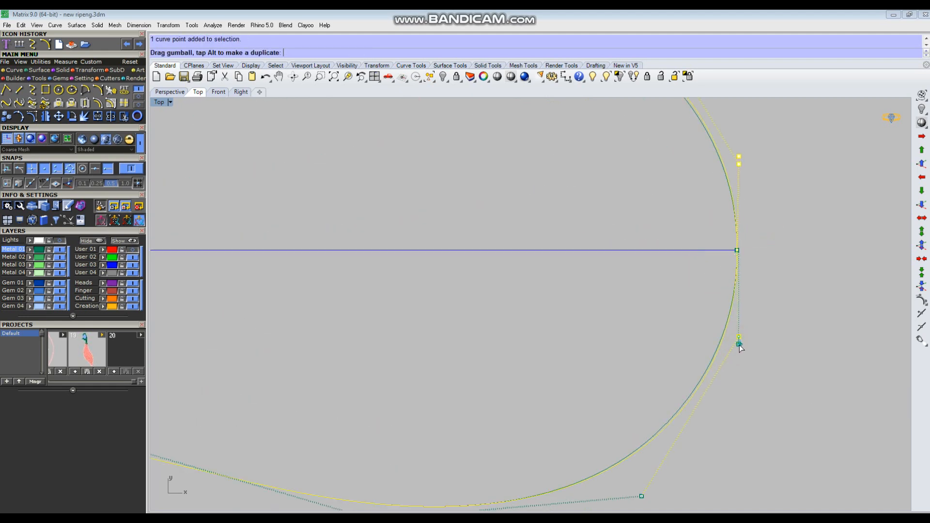
drag(773, 253, 771, 253)
click(793, 286)
scroll(666, 309, down, 6)
key(Escape)
scroll(667, 311, down, 4)
scroll(703, 301, down, 6)
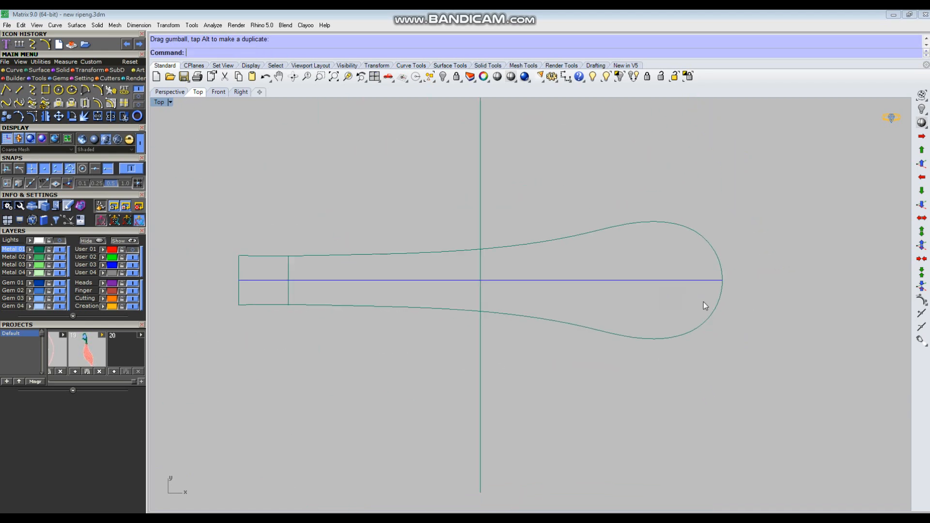
Join the upper and lower outline curves into one curve
click(659, 303)
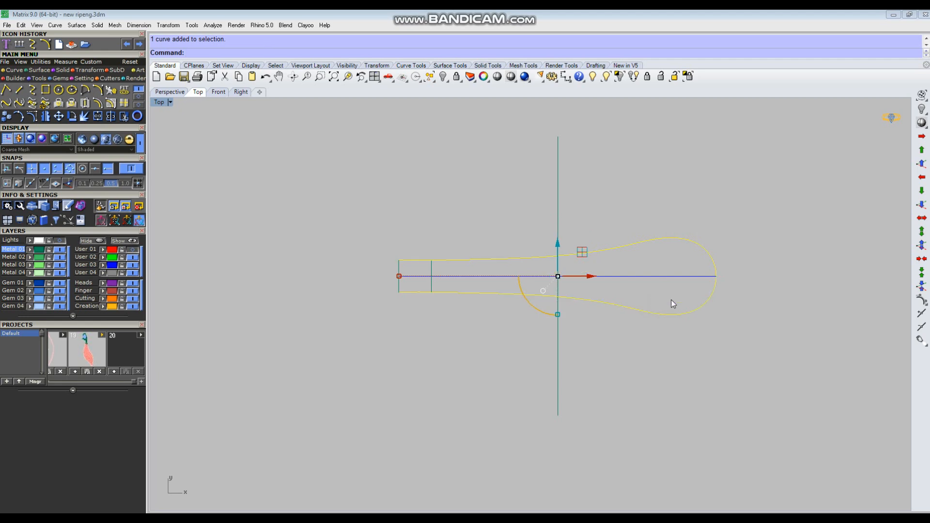
scroll(671, 299, up, 1)
key(ctrl+j)
key(ctrl+o)
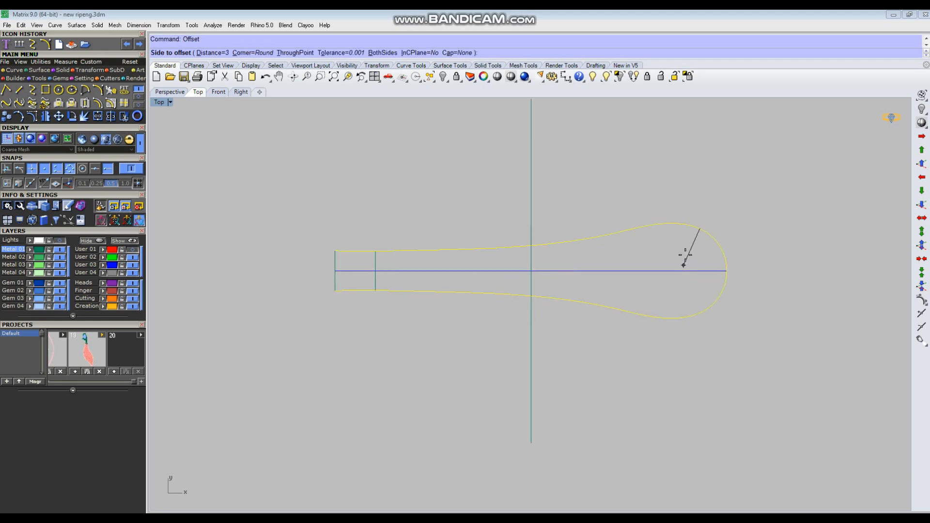
key(Escape)
Draw a circle with a diameter of 1.30 mm above the rounded end of the outline
right_drag(663, 253, 615, 297)
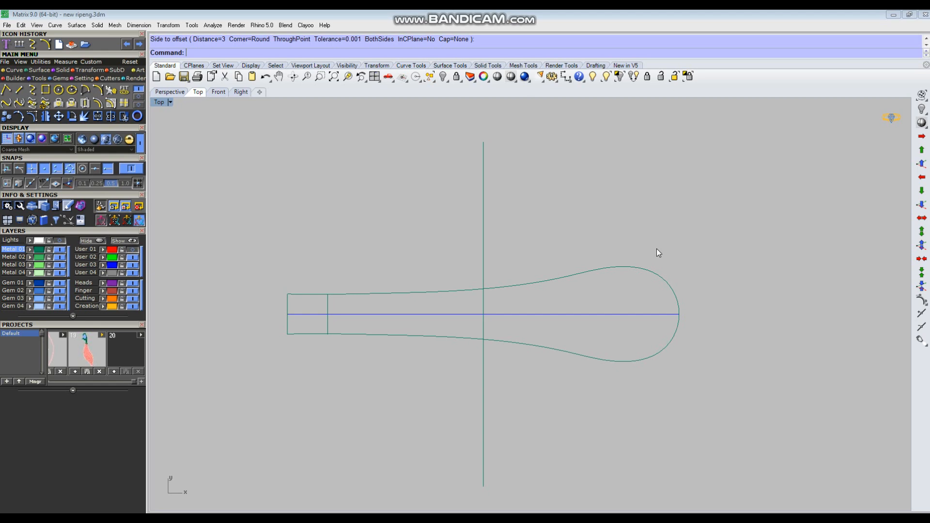
text(c)
key(Return)
click(710, 213)
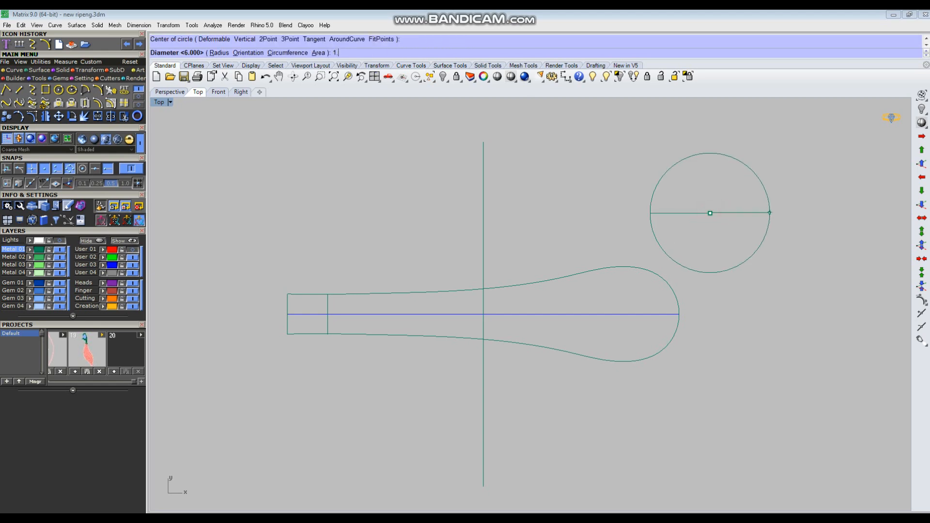
text(1.30)
key(Return)
Offset the 1.30 mm circle outward by 0.25 mm
click(701, 226)
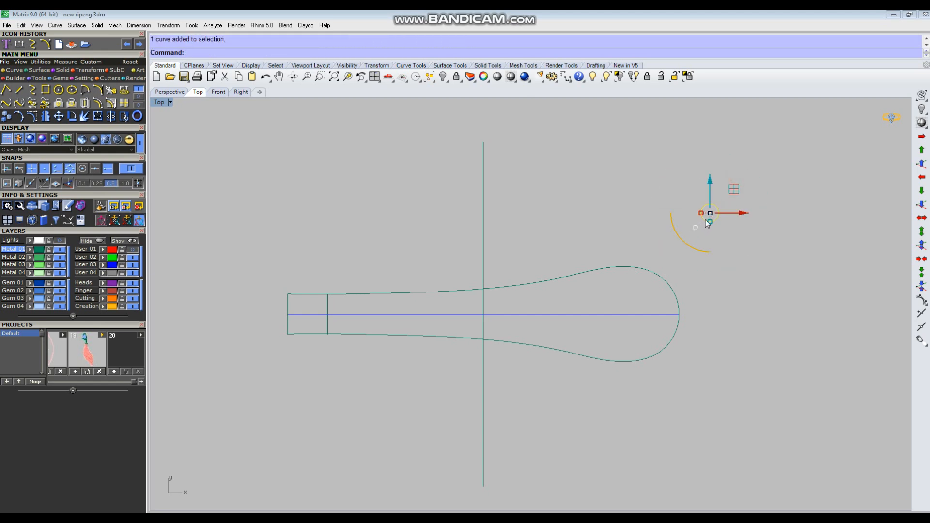
text(o)
key(Return)
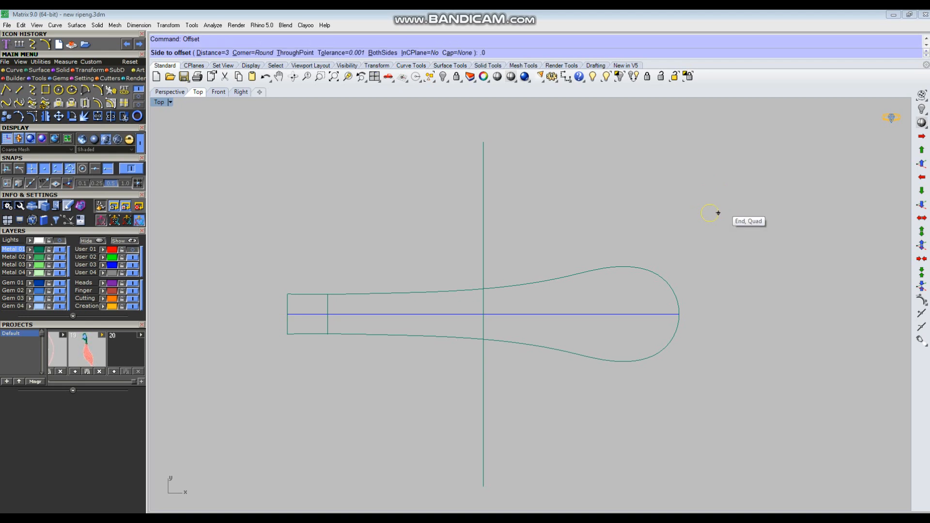
text(.25)
key(Return)
click(759, 173)
Measure the diameter of the outer circle
click(735, 303)
scroll(734, 237, up, 4)
click(717, 201)
text(D)
key(Return)
key(Escape)
Offset the shank outline inward by 1.80 mm
click(697, 262)
click(623, 299)
right_click(582, 321)
right_drag(582, 320, 642, 295)
text(O)
key(Return)
text(1.80)
key(Return)
click(631, 293)
click(651, 263)
scroll(651, 263, down, 4)
scroll(638, 286, up, 2)
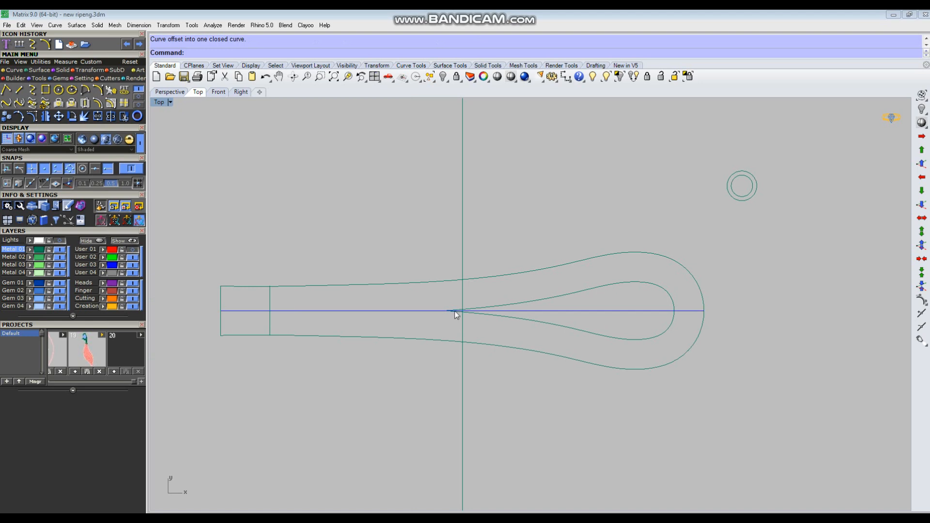
Try moving the long vertical line slightly toward the rounded end, and undo the move
click(463, 213)
scroll(503, 305, down, 2)
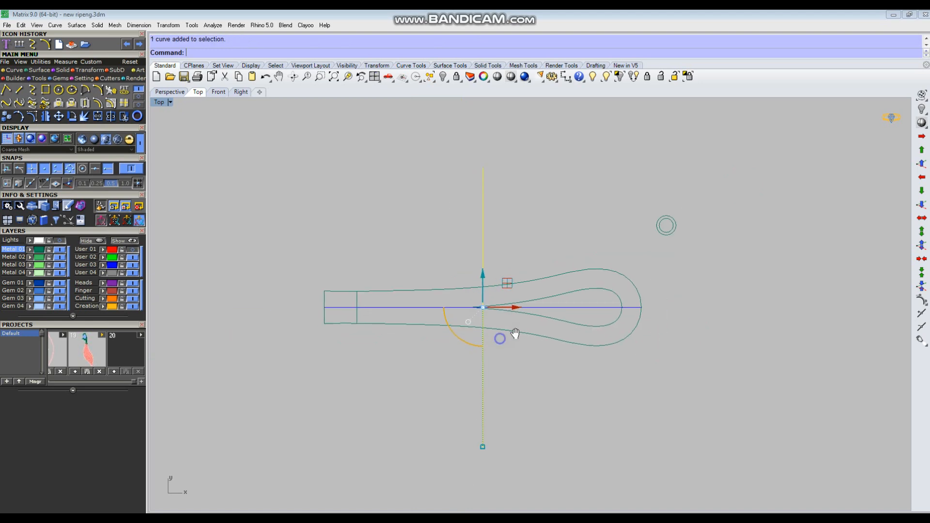
drag(522, 307, 537, 305)
scroll(514, 303, up, 3)
click(503, 303)
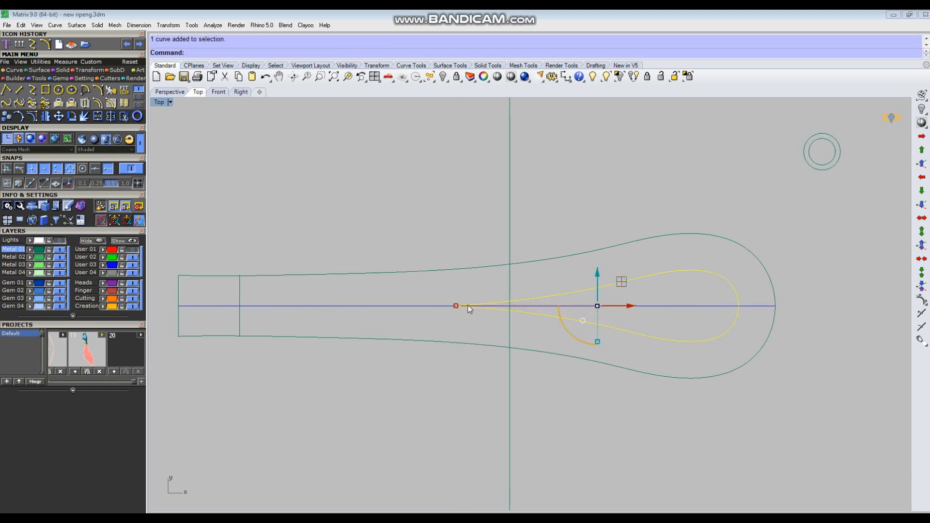
scroll(513, 306, down, 2)
key(ctrl+z)
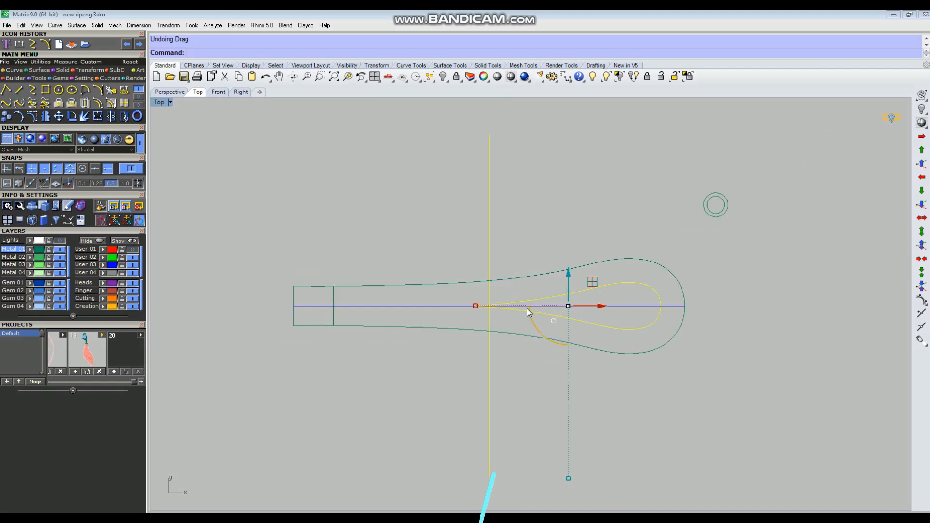
Delete the inner offset curve and turn on the shank outline's control points
click(627, 288)
key(Delete)
drag(637, 229, 568, 298)
key(F10)
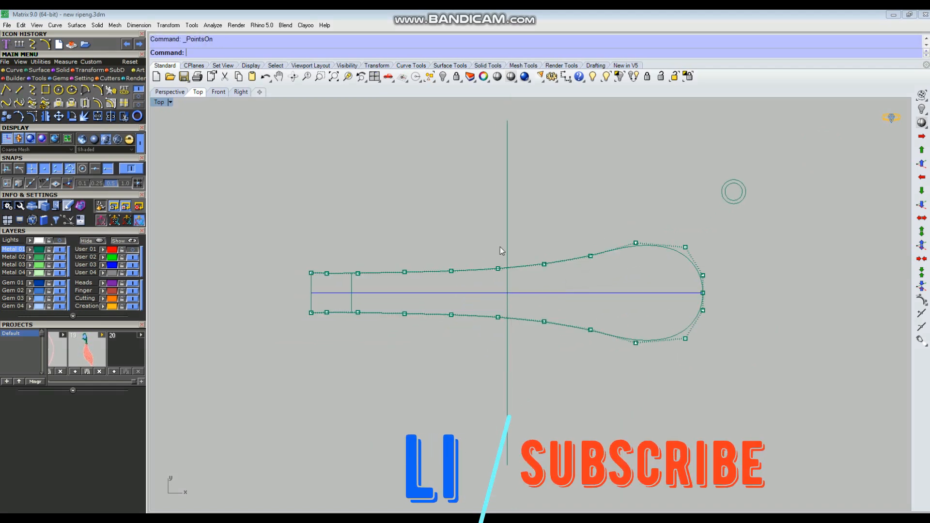
Narrow the outline slightly at the three control-point pairs between the long vertical line and the bulge of the rounded end
scroll(498, 249, up, 3)
drag(481, 242, 497, 373)
drag(568, 231, 586, 378)
drag(625, 188, 674, 393)
click(647, 181)
scroll(547, 267, down, 4)
Narrow the outline slightly at the three control-point pairs between the short cross line and the long vertical line
drag(440, 240, 480, 399)
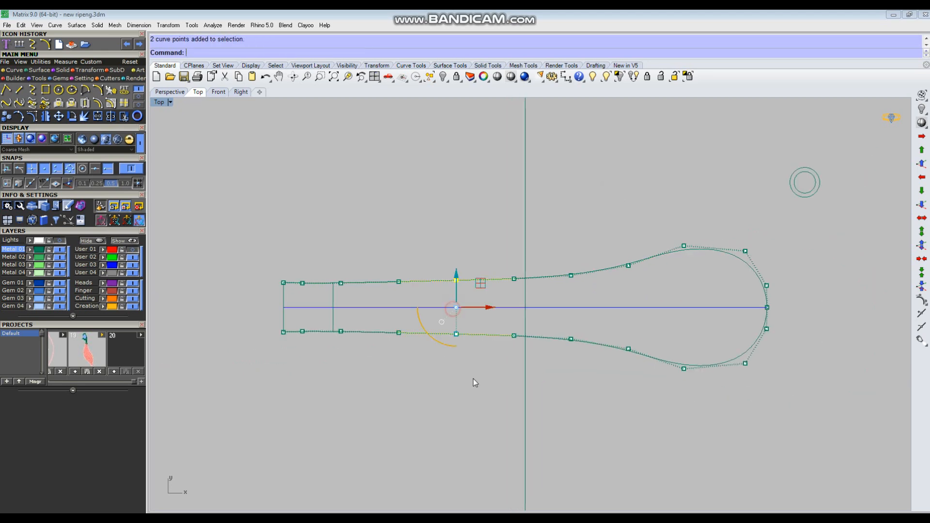
scroll(465, 353, up, 2)
drag(453, 322, 452, 320)
click(452, 164)
drag(328, 189, 379, 380)
scroll(365, 330, up, 2)
drag(366, 317, 367, 318)
scroll(419, 365, down, 4)
scroll(442, 333, up, 3)
drag(454, 160, 505, 370)
scroll(472, 339, up, 2)
drag(472, 338, 471, 336)
click(421, 382)
scroll(430, 344, down, 5)
scroll(470, 340, down, 3)
right_drag(510, 376, 512, 330)
scroll(513, 332, down, 3)
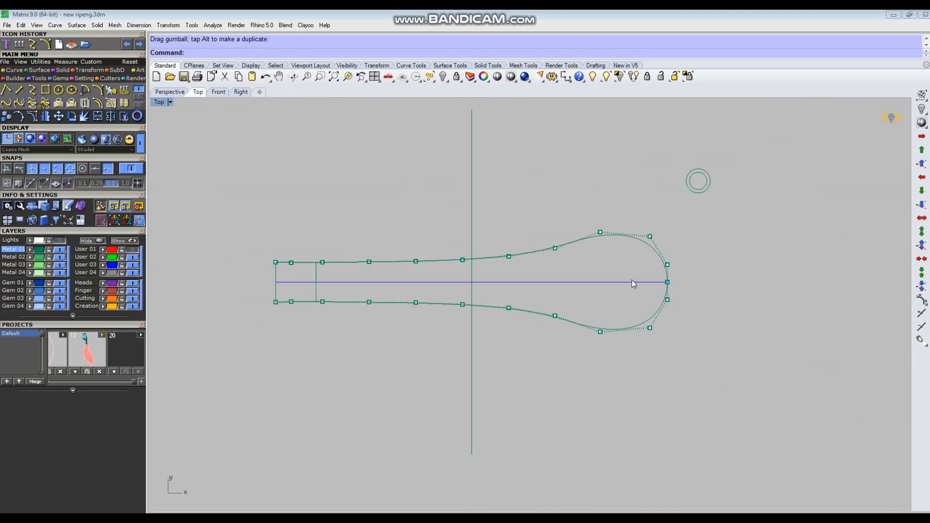
Fine-tune the width of the two control-point pairs around the rounded end's bulge and turn the points off
scroll(645, 231, up, 2)
drag(633, 208, 659, 257)
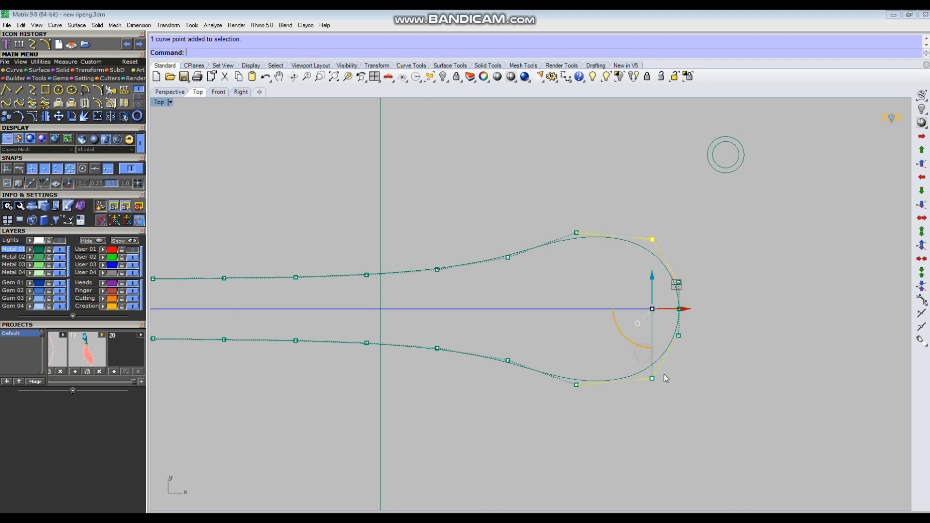
drag(651, 376, 651, 377)
click(730, 355)
drag(555, 204, 586, 249)
shift+drag(566, 350, 577, 380)
scroll(664, 305, down, 4)
click(629, 296)
key(Escape)
Offset the reshaped outline inward by 1.80 mm
drag(609, 238, 581, 291)
right_drag(578, 292, 639, 293)
scroll(640, 293, up, 4)
right_click(640, 293)
click(640, 292)
click(621, 164)
scroll(513, 291, up, 5)
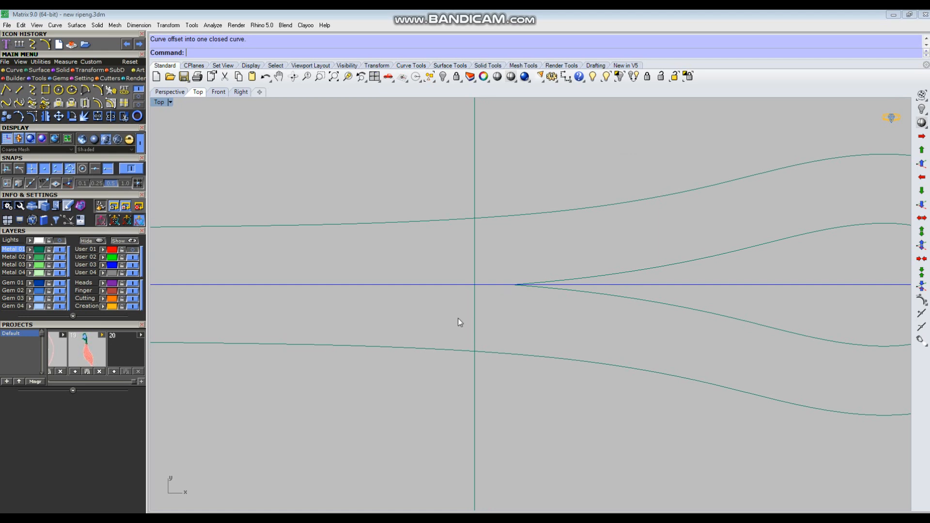
Try moving the long vertical line to the pointed end of the inner offset curve, and undo the move
scroll(458, 319, down, 3)
click(470, 181)
drag(502, 297, 523, 297)
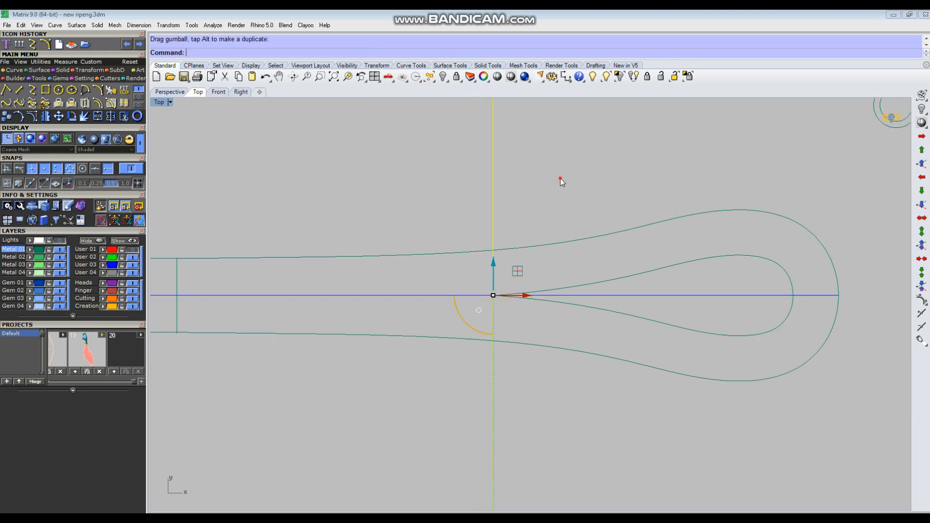
key(ctrl+z)
key(Escape)
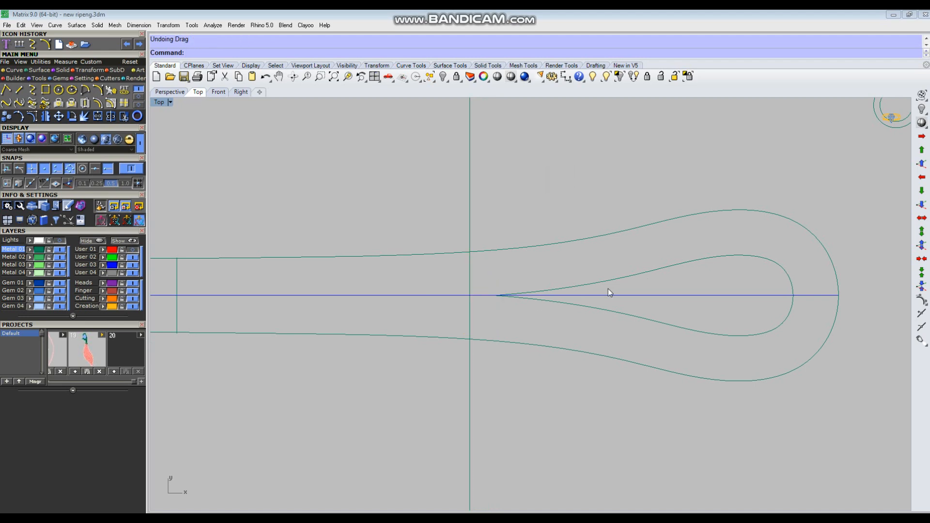
Measure the width of the outline's narrow end with a temporary dimension
scroll(609, 288, down, 2)
right_drag(368, 295, 477, 297)
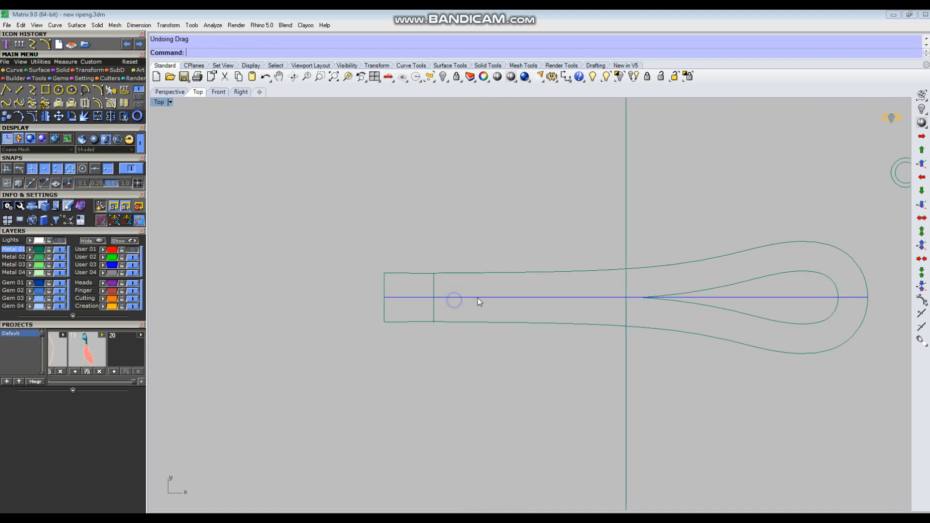
click(566, 76)
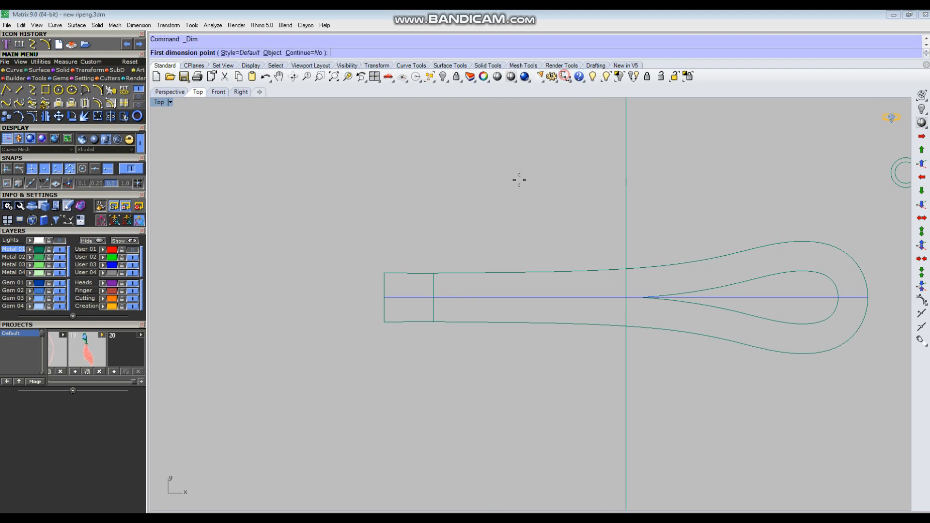
click(380, 271)
click(380, 317)
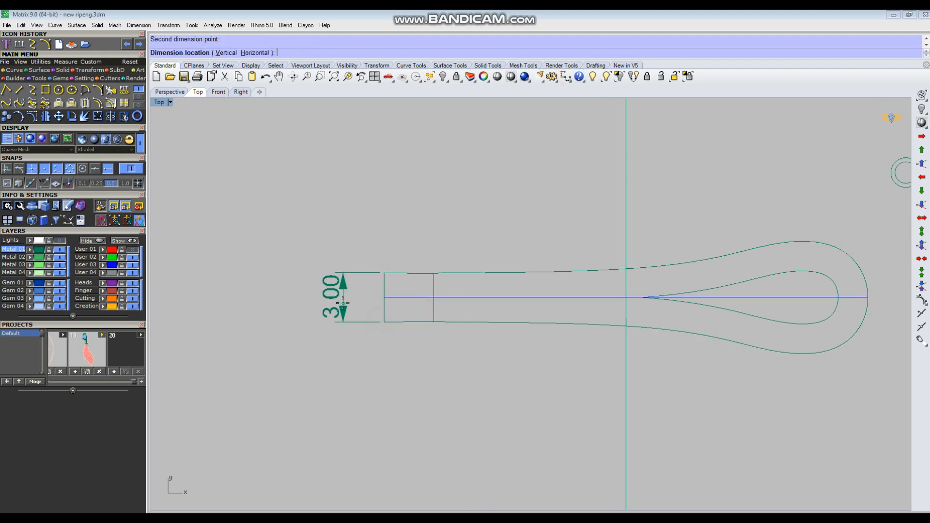
key(Escape)
scroll(343, 294, down, 7)
scroll(501, 283, up, 4)
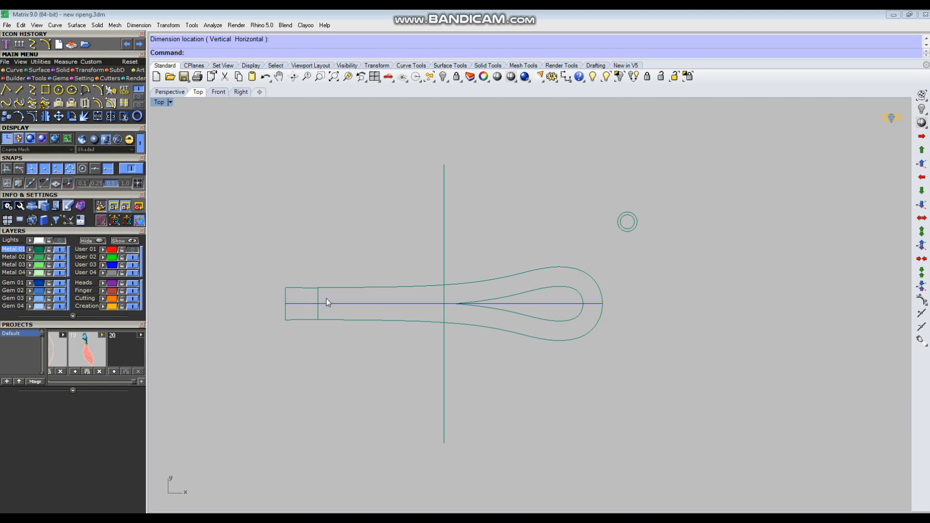
Narrow the outline's narrow end by pulling its control-point pairs in toward the centre line, and turn the points off
drag(330, 292, 330, 293)
right_drag(332, 323, 375, 319)
key(F10)
scroll(334, 270, up, 4)
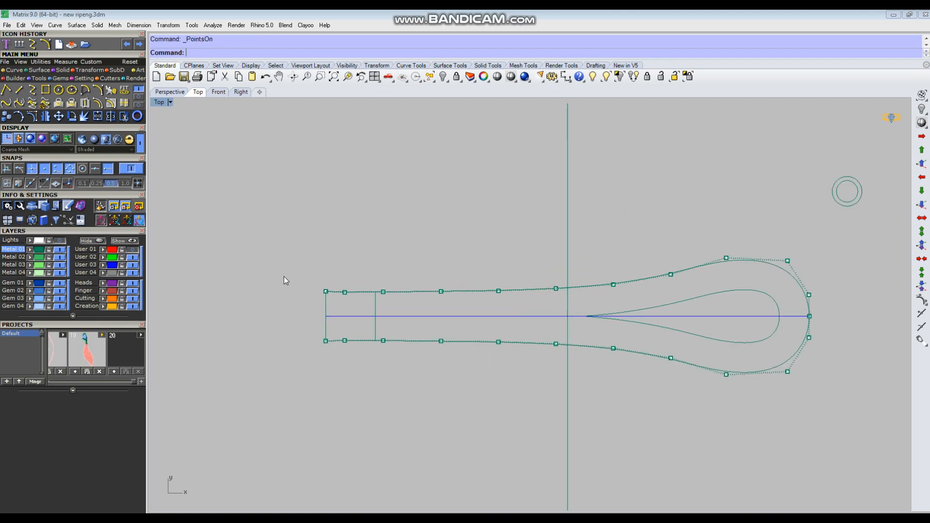
drag(289, 268, 393, 341)
scroll(386, 345, up, 4)
ctrl+drag(460, 203, 506, 383)
scroll(402, 334, up, 4)
drag(326, 347, 326, 344)
click(388, 164)
scroll(473, 245, down, 2)
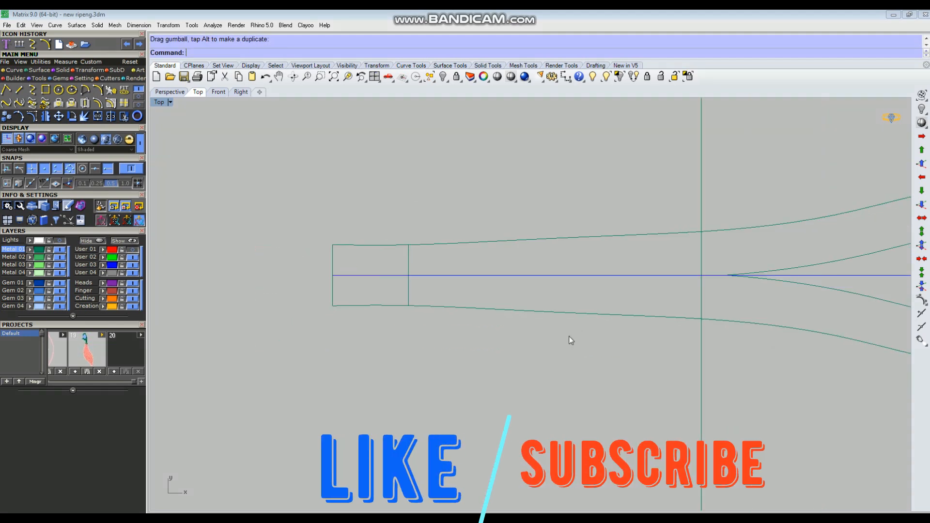
Measure the width of the narrowed shank end with a temporary dimension
click(565, 76)
click(332, 245)
click(332, 305)
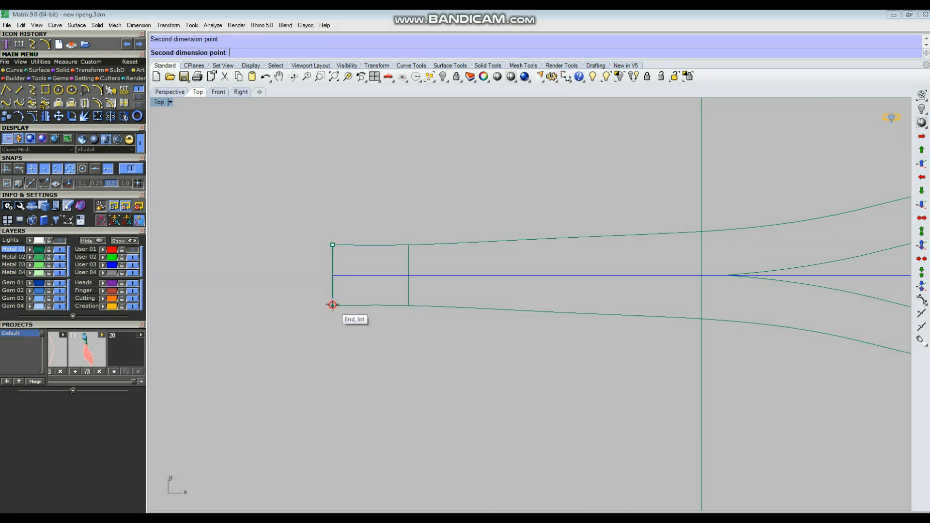
right_click(303, 295)
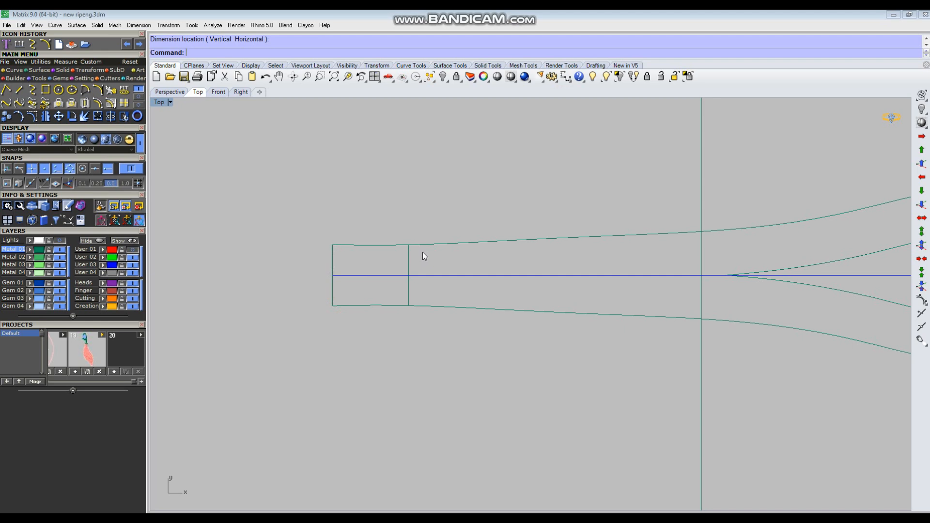
Mirror the outline across the vertical line at its narrow end to check the transition
scroll(420, 257, down, 5)
drag(444, 248, 440, 255)
scroll(392, 280, up, 6)
text(m)
key(space)
click(374, 224)
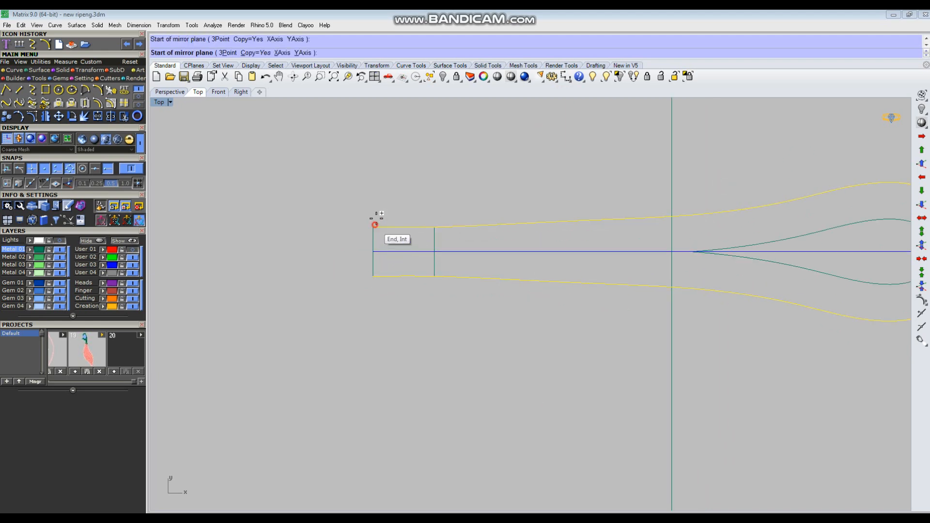
click(383, 159)
scroll(467, 272, down, 4)
scroll(402, 238, up, 5)
scroll(445, 242, up, 3)
scroll(441, 240, down, 3)
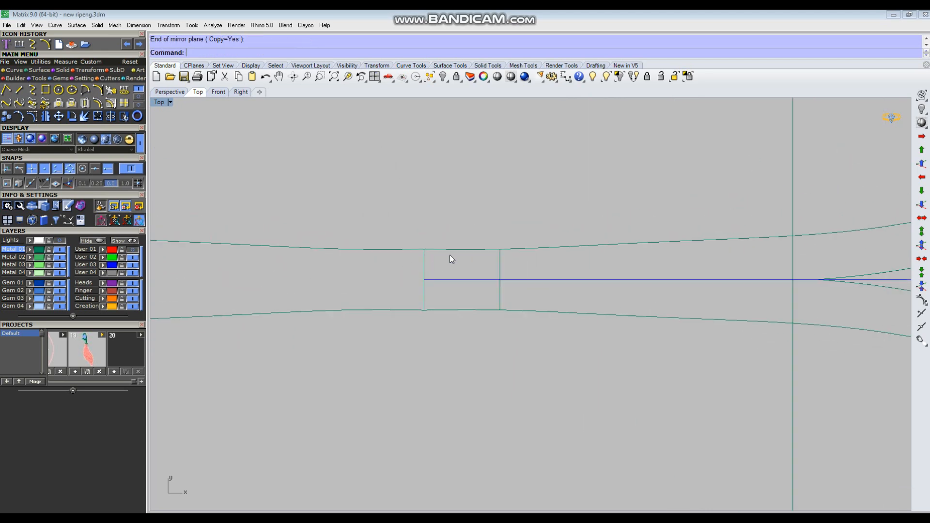
Pull the original outline's end control points at the narrow end slightly inward and turn the points off
scroll(448, 264, up, 3)
click(480, 239)
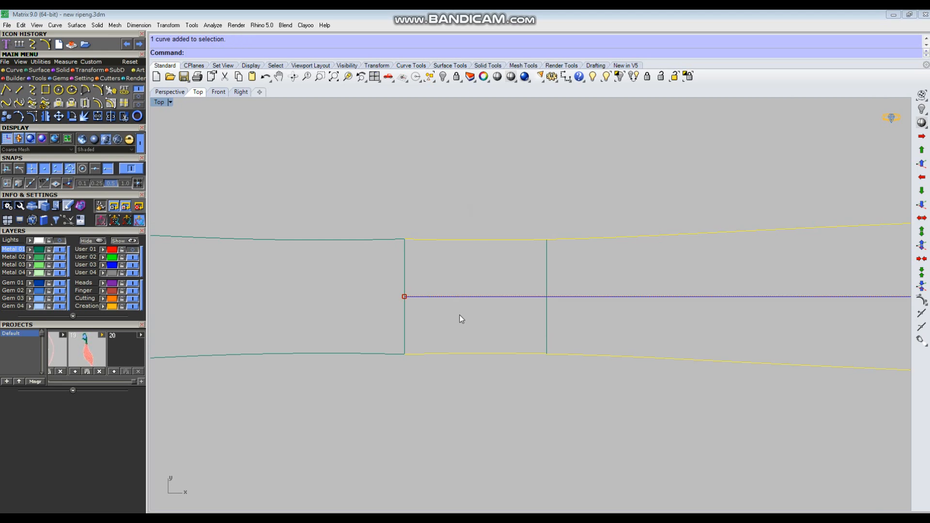
key(F10)
drag(408, 251, 409, 252)
scroll(410, 362, up, 3)
shift+drag(377, 324, 400, 343)
key(Escape)
Delete the mirrored copy of the outline
scroll(537, 189, down, 6)
key(Escape)
right_drag(537, 189, 533, 238)
drag(404, 167, 361, 348)
key(Delete)
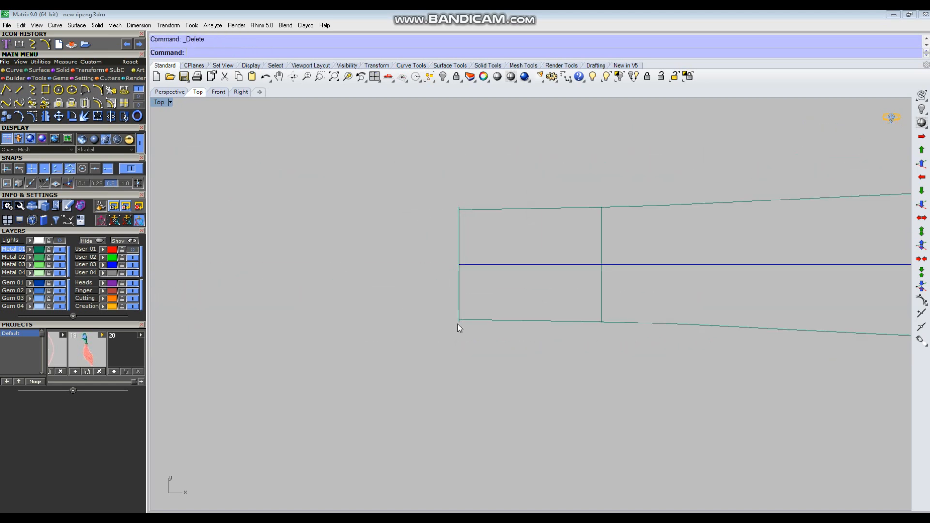
Draw a horizontal line from the upper end of the short cross line past the outline's narrow end
text(line)
key(Return)
click(601, 206)
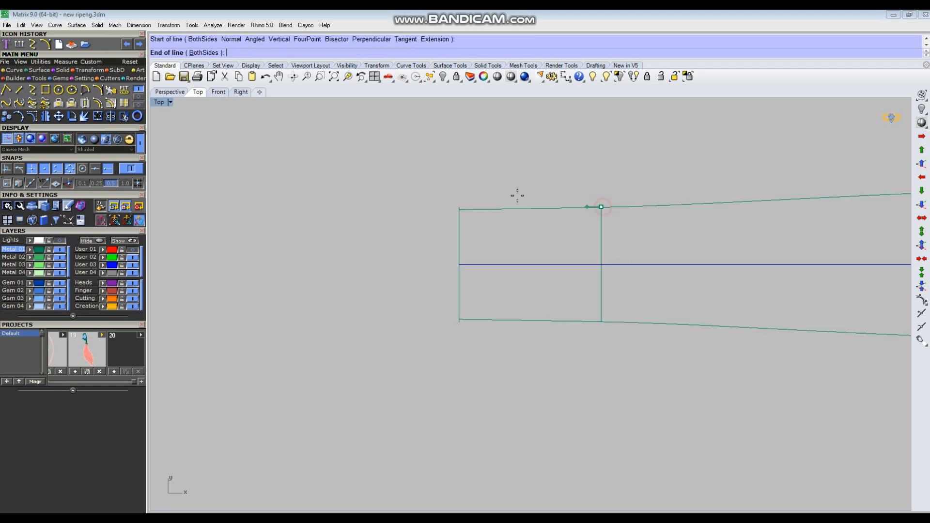
click(391, 188)
scroll(622, 204, up, 8)
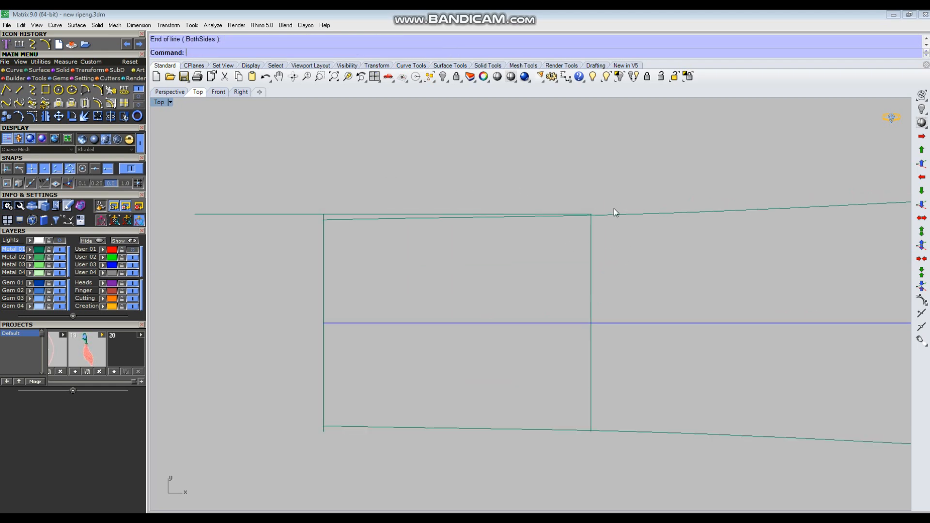
click(588, 232)
scroll(586, 232, down, 2)
key(Delete)
key(ctrl+z)
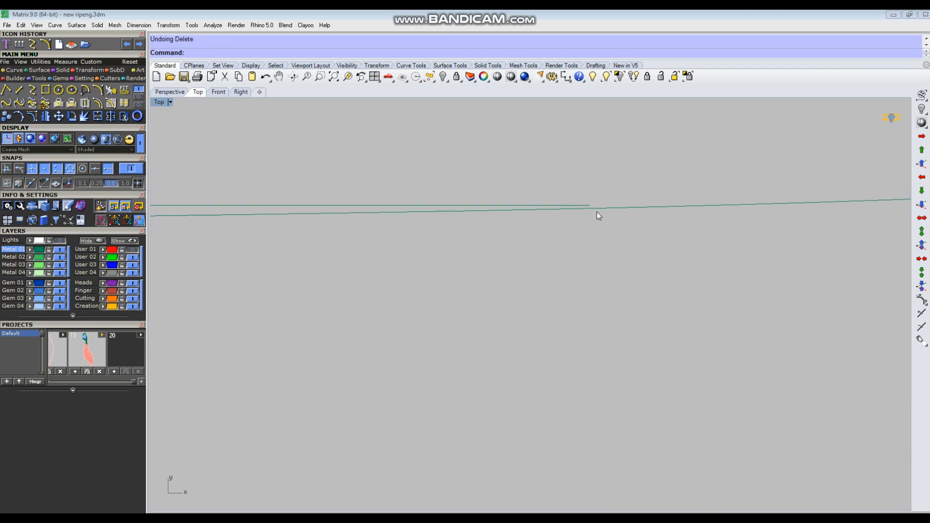
Draw a second horizontal line from the upper outline's crossing with the short cross line past the narrow end
right_click(598, 214)
click(592, 210)
scroll(729, 284, down, 14)
scroll(728, 282, down, 6)
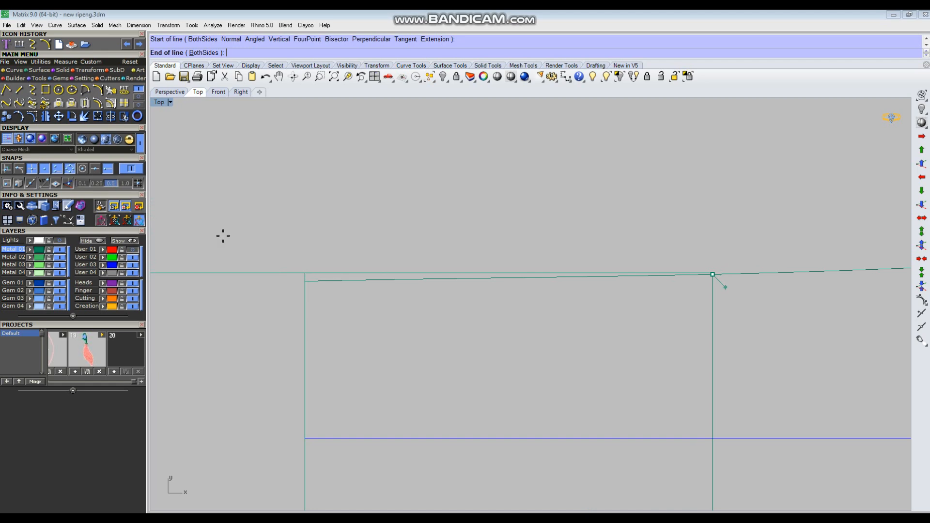
shift+click(175, 266)
Finish the second horizontal line past the narrow end and delete the other horizontal guide line
right_drag(455, 220, 482, 222)
click(264, 252)
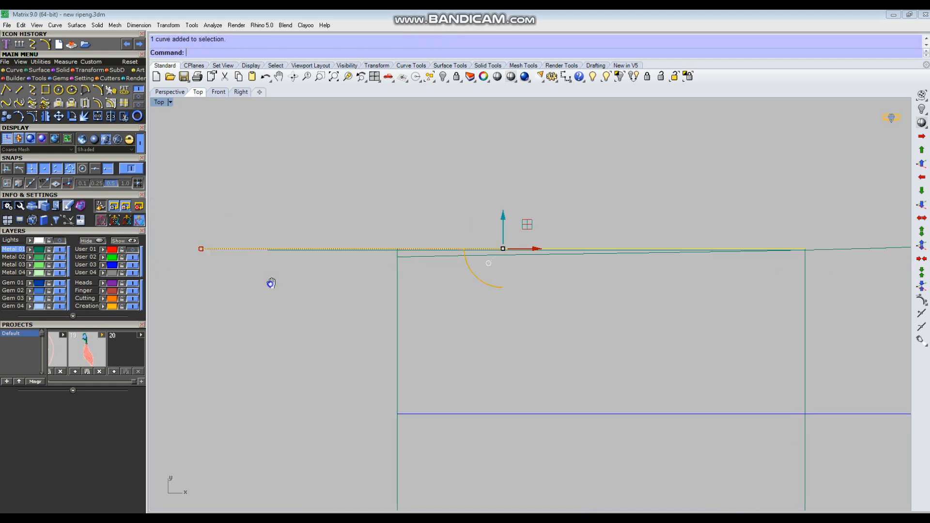
key(Delete)
Show the upper outline's control points and raise the points at the narrow end to the horizontal guide line
click(452, 239)
key(F10)
click(394, 256)
drag(394, 255, 592, 231)
scroll(527, 224, up, 6)
drag(482, 222, 478, 210)
ctrl+drag(597, 219, 678, 286)
scroll(303, 230, up, 4)
drag(346, 230, 324, 293)
Turn off the outline's control points and delete the remaining horizontal guide line
scroll(458, 281, down, 11)
key(Escape)
key(Escape)
scroll(324, 295, down, 4)
key(Delete)
scroll(616, 354, down, 10)
Split the outline with the centre line and delete the surplus piece, keeping only the upper half
click(505, 345)
scroll(468, 364, up, 5)
scroll(293, 285, down, 10)
scroll(570, 294, up, 4)
key(ctrl+shift+s)
click(638, 273)
key(Return)
ctrl+drag(721, 195, 677, 226)
right_drag(668, 234, 688, 235)
key(Delete)
Rebuild the upper half outline with 12 points and degree 3, deleting the input curve
drag(725, 187, 696, 218)
scroll(697, 218, down, 4)
right_drag(577, 220, 583, 230)
text(r)
key(Return)
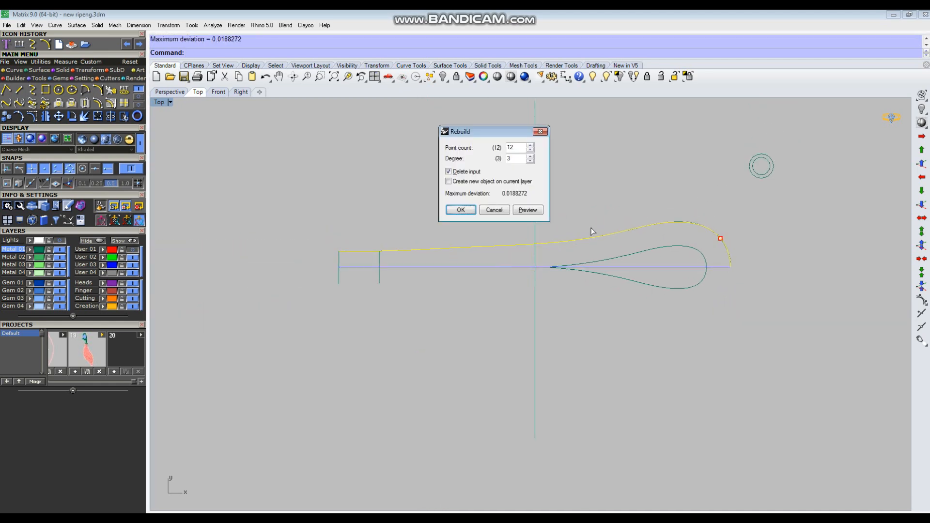
key(Return)
Mirror the upper half outline across the centre line and join both halves at the rounded end
text(m)
key(Return)
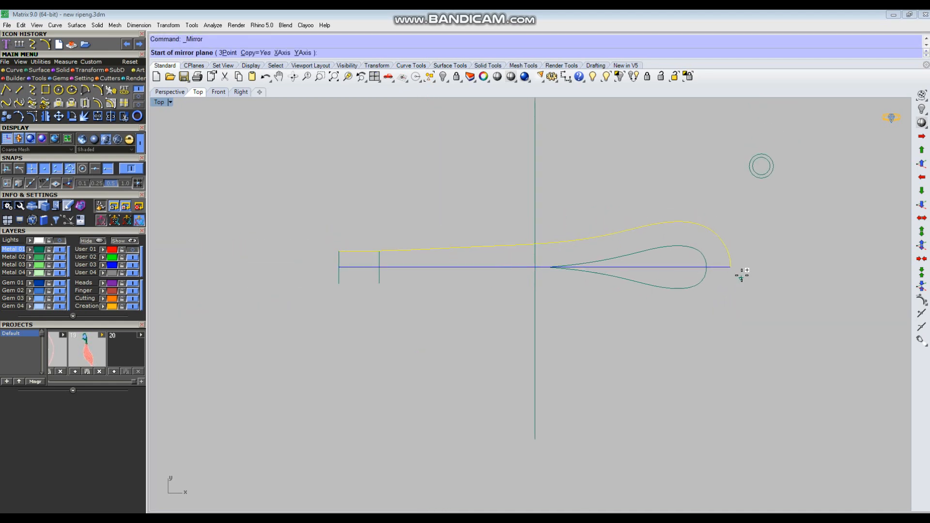
click(725, 267)
click(808, 266)
scroll(754, 278, up, 4)
drag(731, 289, 687, 305)
shift+drag(721, 211, 684, 249)
scroll(754, 274, up, 3)
key(ctrl+j)
Move the pair of control points beside the rounded end slightly inward and turn the outline's points off
key(F10)
scroll(696, 258, up, 8)
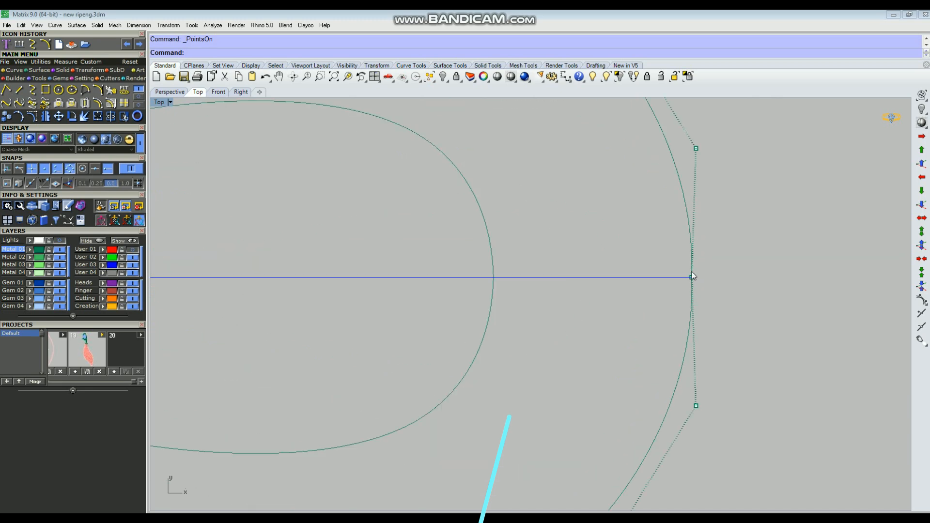
scroll(665, 236, down, 4)
drag(664, 232, 708, 157)
shift+drag(628, 328, 730, 376)
scroll(684, 352, up, 2)
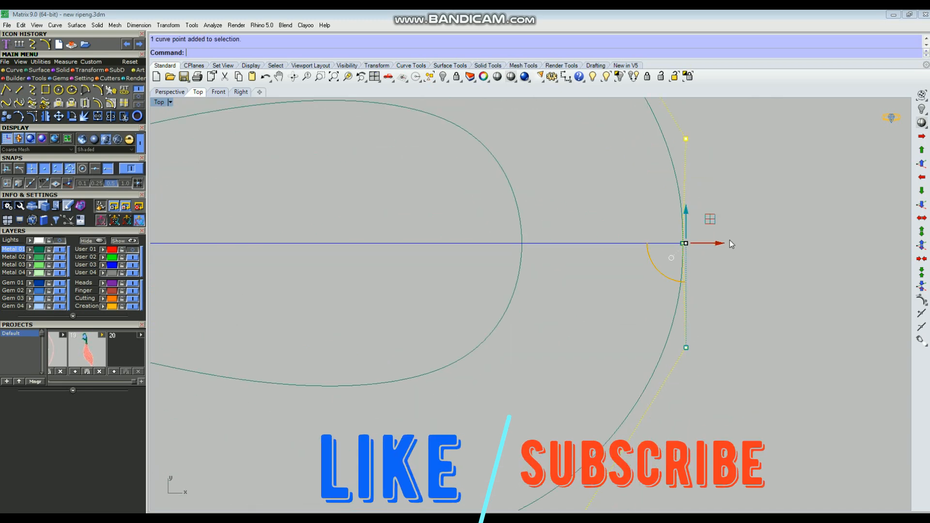
drag(722, 244, 721, 247)
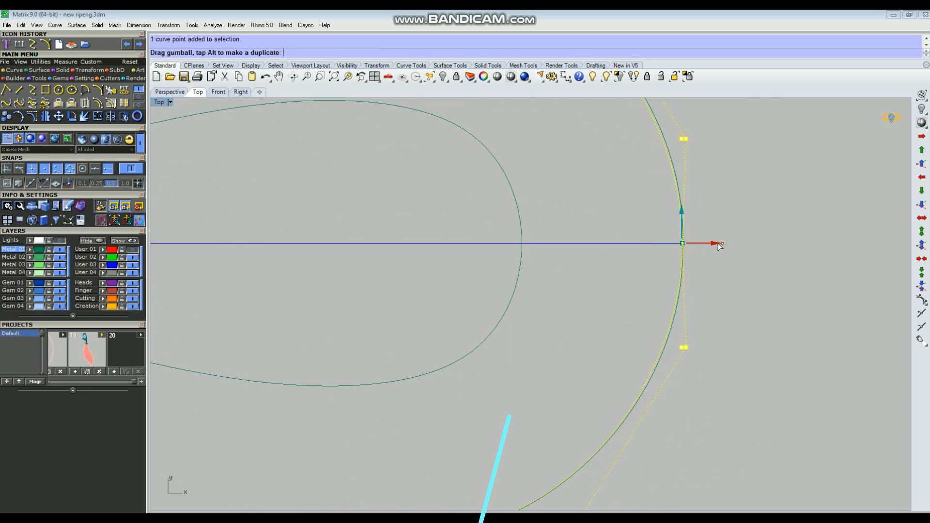
drag(717, 243, 719, 244)
click(757, 263)
scroll(608, 279, down, 6)
drag(619, 226, 684, 147)
shift+drag(635, 301, 648, 329)
scroll(652, 335, down, 4)
click(734, 343)
key(Escape)
Delete the teardrop-shaped inner offset curve
scroll(657, 314, down, 10)
right_drag(636, 324, 685, 325)
scroll(685, 322, down, 4)
scroll(690, 308, up, 3)
click(690, 308)
key(Delete)
Show the joined outline's control points and slightly adjust the spacing of the pair just past the short cross line
click(568, 297)
right_drag(568, 296, 605, 299)
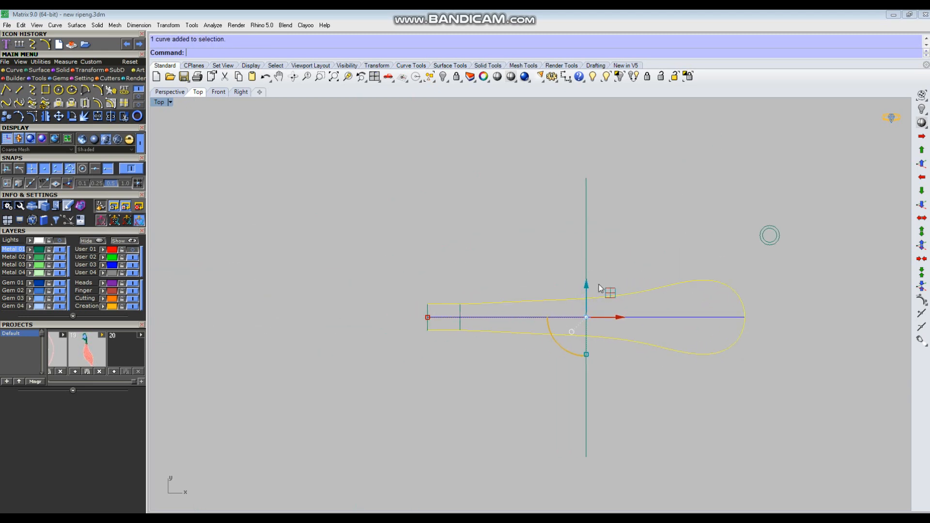
key(F10)
scroll(495, 286, up, 3)
drag(495, 287, 575, 380)
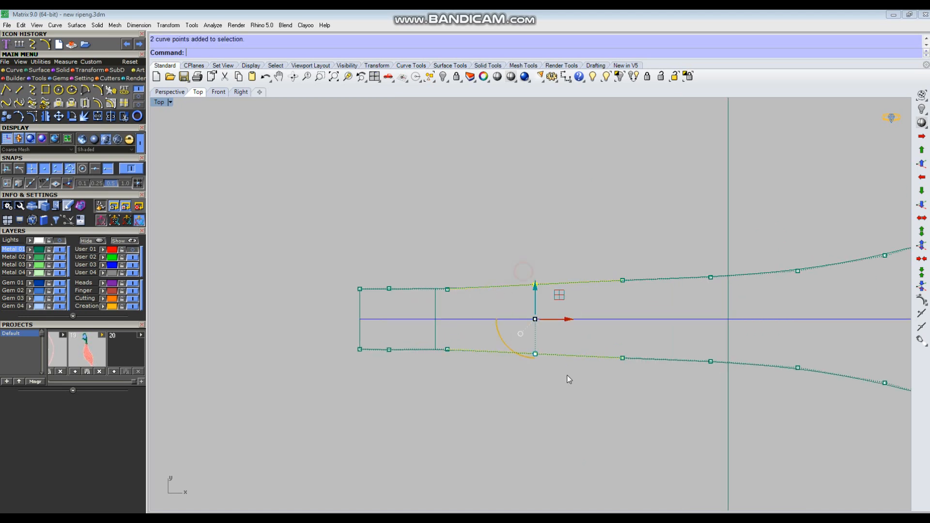
scroll(530, 350, up, 1)
click(530, 350)
drag(529, 348, 529, 347)
Check the following control point pairs along the shank and turn the outline's points off
drag(602, 209, 633, 349)
click(666, 412)
scroll(602, 337, down, 6)
drag(638, 233, 658, 330)
scroll(669, 337, up, 2)
click(608, 365)
scroll(606, 364, down, 4)
key(Escape)
scroll(571, 317, down, 6)
Delete the short vertical line at the very end of the narrow shank
click(662, 295)
scroll(663, 305, down, 2)
scroll(596, 322, up, 4)
scroll(583, 337, up, 3)
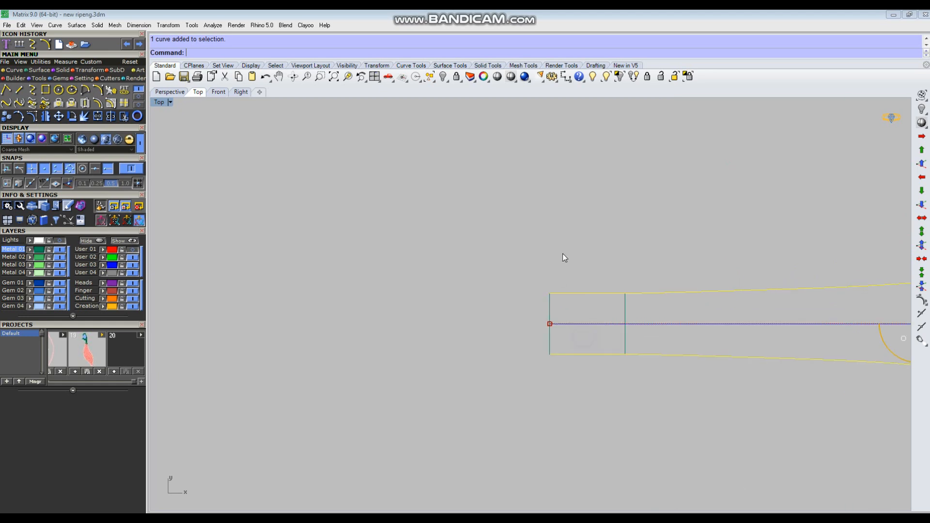
right_drag(551, 303, 475, 283)
scroll(477, 296, down, 3)
scroll(508, 295, up, 1)
scroll(494, 291, up, 6)
click(469, 294)
key(Delete)
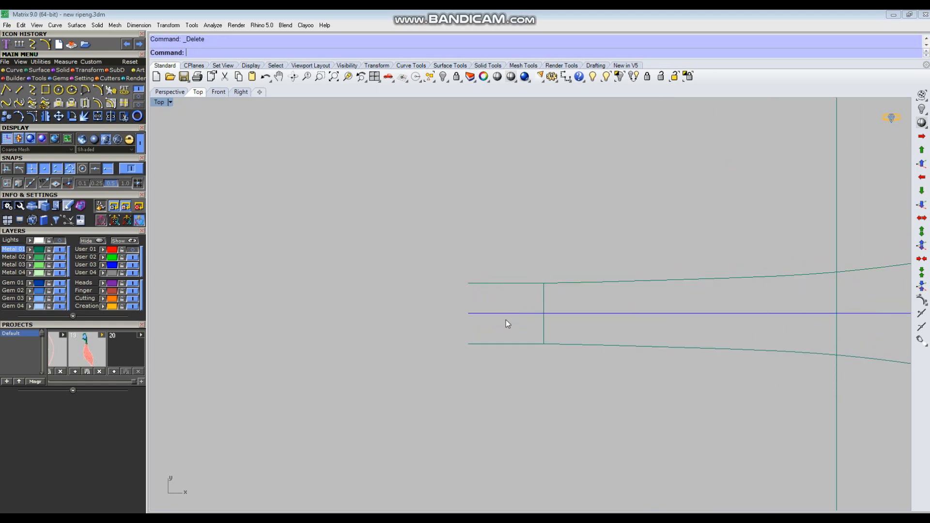
Close the narrow end with a both-sided vertical line from the centre line's end to the outline's ends, and join it to the outline
scroll(500, 316, up, 4)
key(Return)
click(452, 313)
text(b)
key(Return)
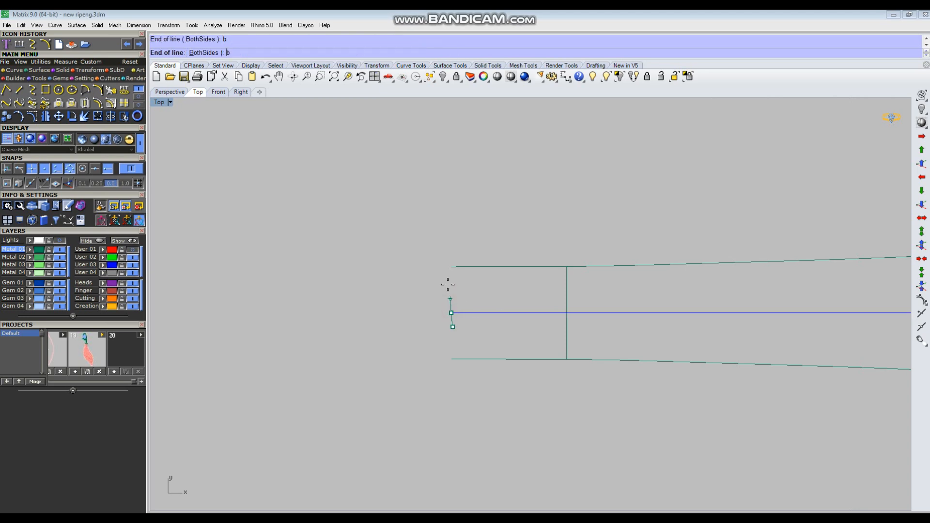
click(451, 268)
drag(470, 235, 435, 285)
scroll(429, 277, down, 4)
key(ctrl+j)
drag(484, 261, 469, 289)
scroll(468, 287, down, 6)
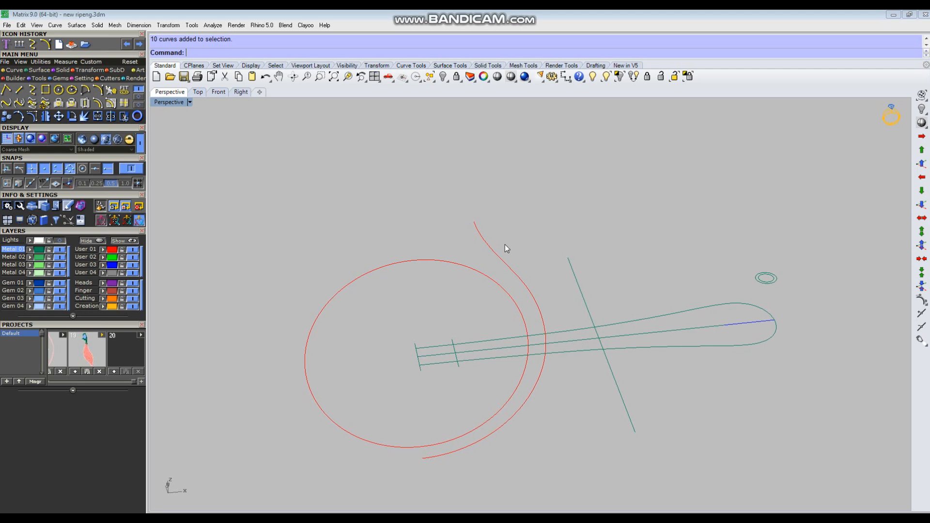
Fill the closed shank outline with a flat surface in the Perspective view
right_drag(505, 244, 649, 316)
scroll(622, 285, up, 2)
drag(665, 250, 646, 289)
right_drag(439, 334, 443, 314)
right_drag(701, 338, 583, 315)
text(Pat)
key(Return)
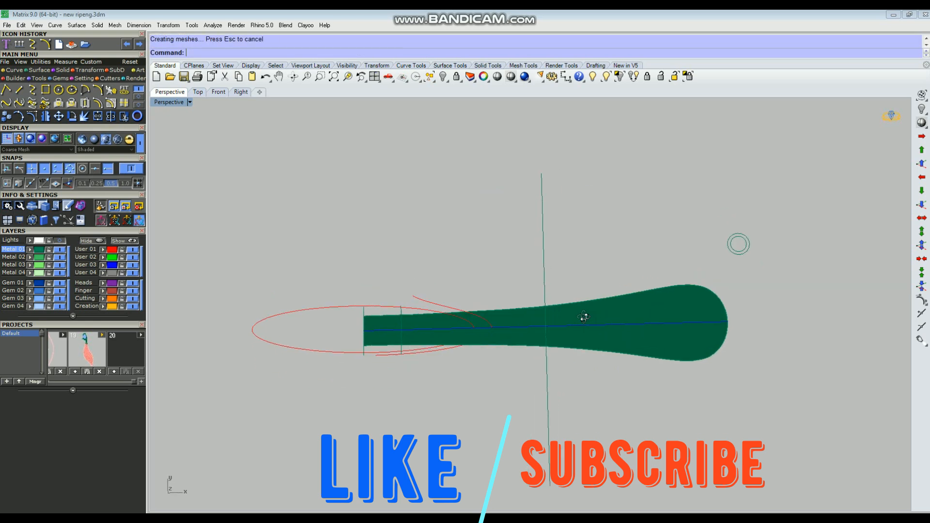
Offset the shank outline inward by 1.80 mm
scroll(629, 300, up, 2)
drag(677, 282, 668, 297)
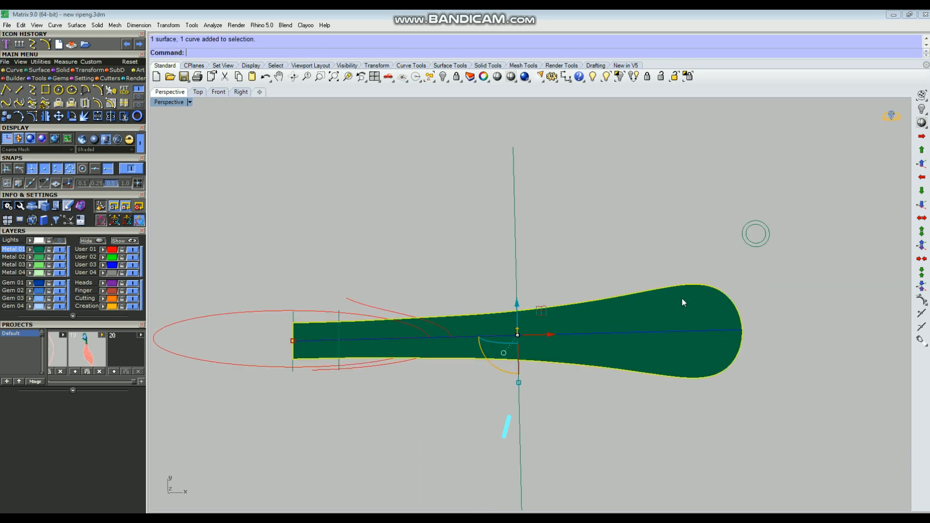
ctrl+click(688, 304)
text(o)
key(Return)
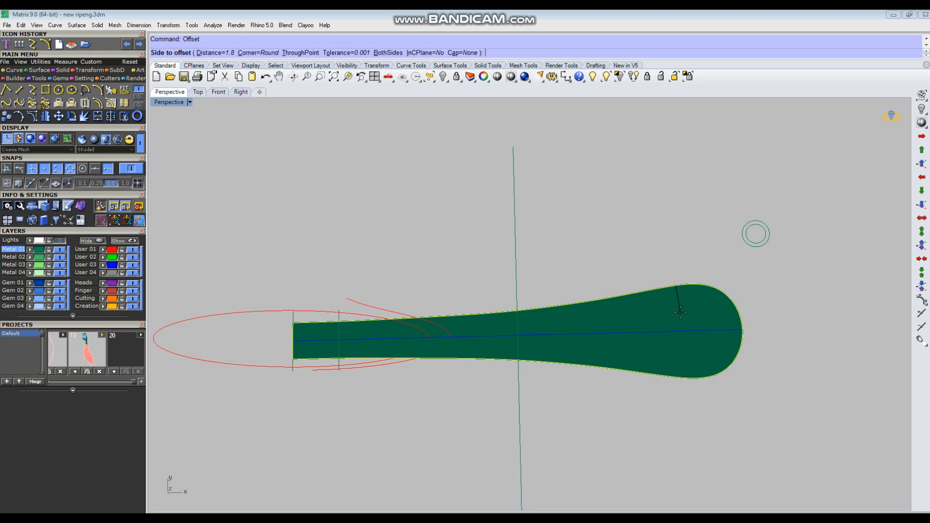
key(Return)
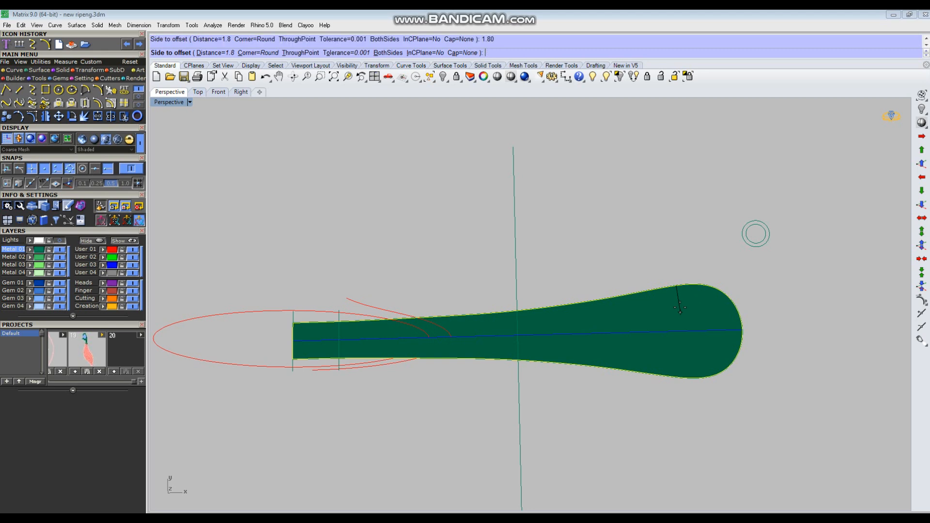
click(680, 308)
Split the flat shank surface with the inner offset curve and delete the teardrop-shaped inner piece
click(567, 189)
right_drag(660, 321, 646, 370)
right_drag(595, 391, 673, 362)
scroll(697, 339, up, 3)
click(696, 343)
text(s)
key(Return)
click(715, 329)
key(Return)
click(680, 195)
scroll(699, 232, down, 4)
click(730, 301)
key(Delete)
Select the flat shank surface with the teardrop opening and check its shape in the Top view
right_drag(716, 357, 585, 339)
scroll(571, 341, up, 3)
key(ctrl+F1)
click(622, 269)
scroll(622, 270, down, 2)
right_drag(576, 261, 621, 272)
scroll(643, 294, up, 8)
right_drag(688, 289, 635, 287)
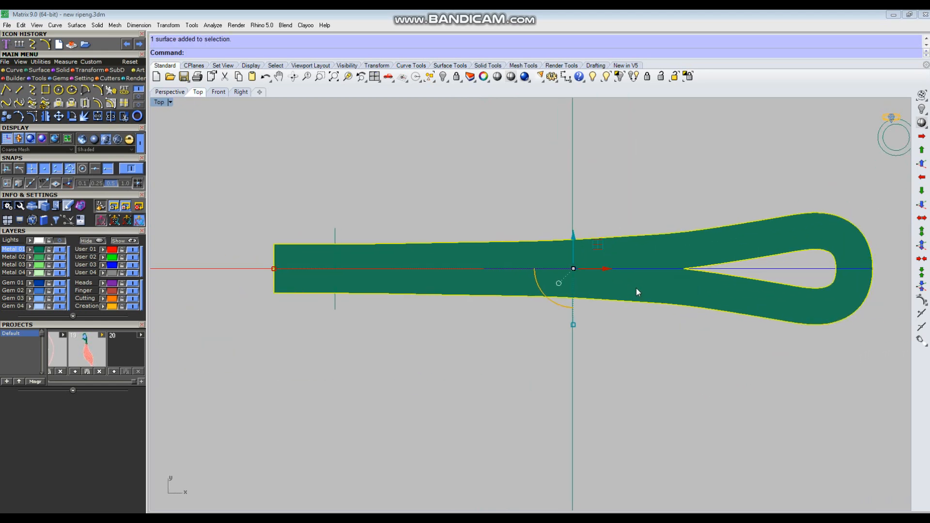
Flow a copy of the flat shank surface from the centre line onto the red outer shank profile curve
key(ctrl+F3)
right_drag(540, 337, 536, 247)
text(flow)
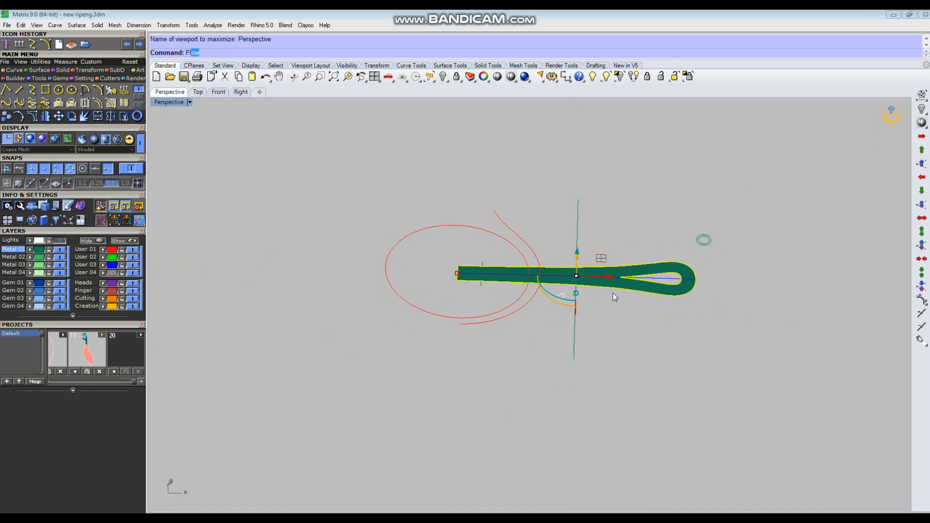
key(Return)
scroll(697, 284, up, 6)
click(653, 275)
scroll(391, 254, down, 4)
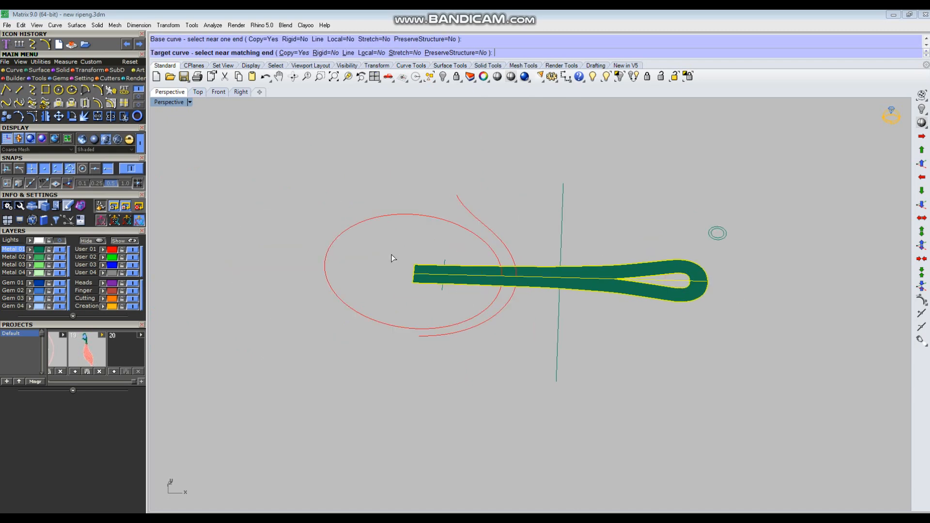
right_drag(515, 297, 498, 237)
click(499, 225)
Hide the original flat surface and its construction curves, keeping the flowed shank and the finger circle shown
right_drag(596, 237, 617, 251)
drag(521, 329, 522, 329)
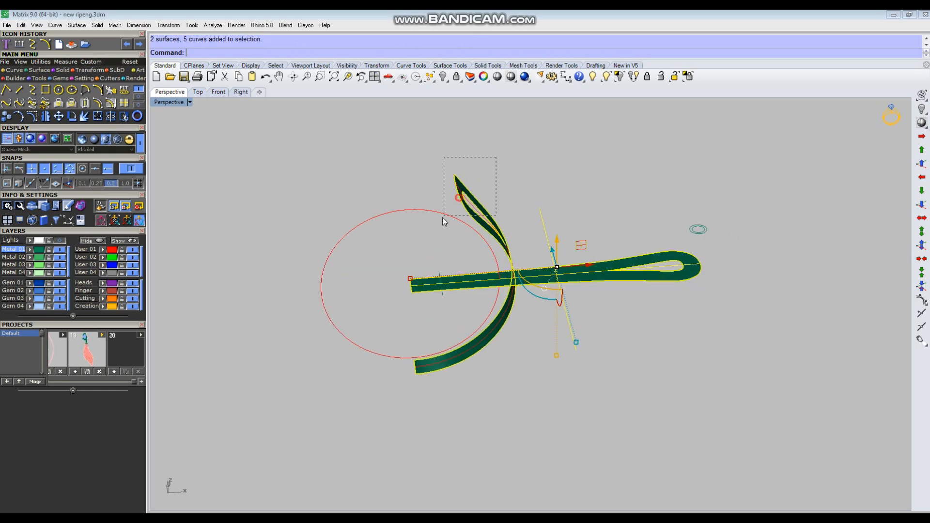
ctrl+drag(445, 215, 440, 251)
right_drag(403, 317, 614, 240)
text(h)
key(Return)
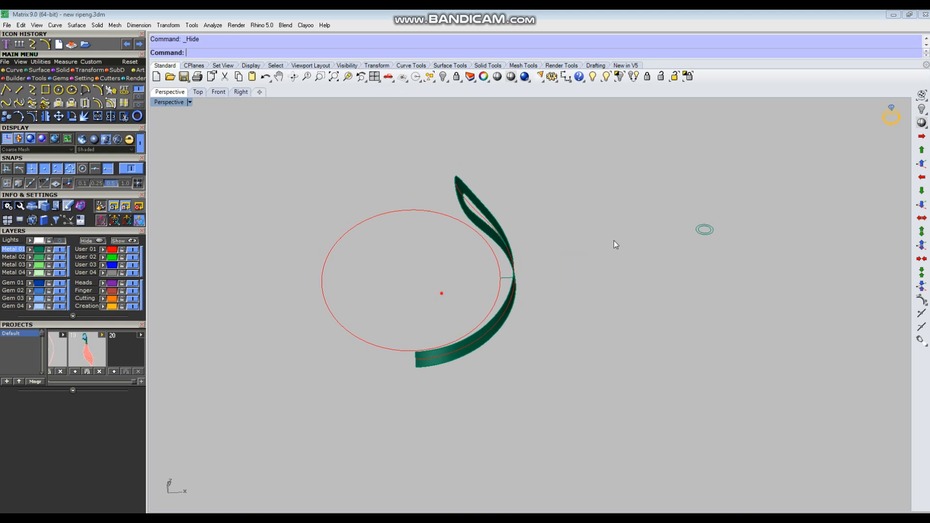
Delete the short line between the finger circle and the curved shank
click(506, 277)
right_drag(596, 302, 581, 237)
key(Delete)
Try to offset the curved shank surface into a solid at a distance of 1.4
right_drag(658, 266, 614, 301)
scroll(564, 255, up, 4)
click(555, 273)
text(os)
key(Return)
right_drag(685, 301, 705, 302)
text(1)
key(Return)
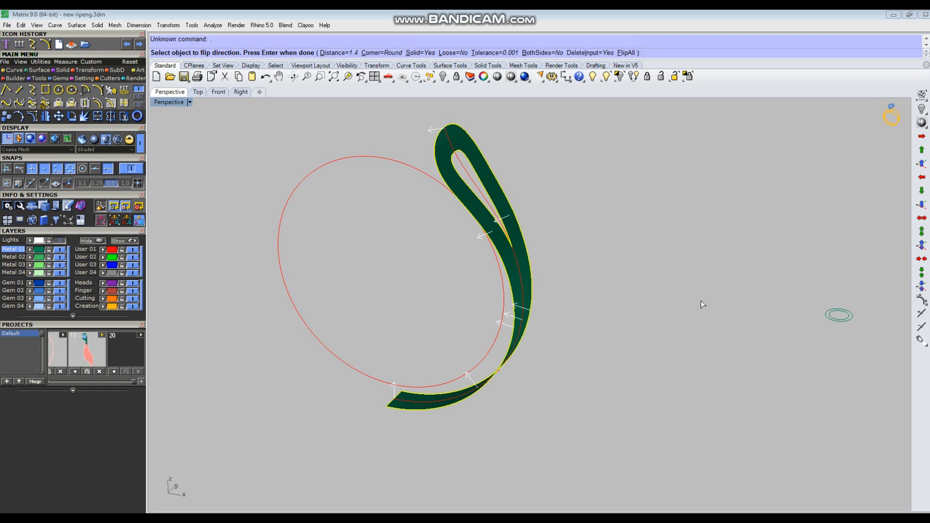
key(Return)
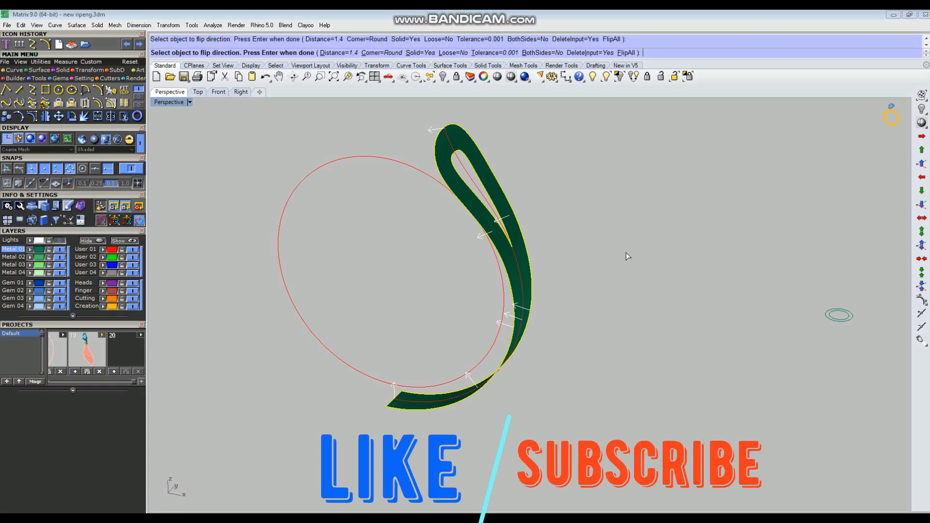
mouse_move(576, 283)
right_down()
mouse_move(635, 268)
mouse_move(622, 255)
mouse_move(588, 285)
right_up()
click(611, 277)
key(ctrl+z)
Offset the curved shank surface towards the finger circle by 1.40 as a solid with round corners, deleting the input
right_click(588, 284)
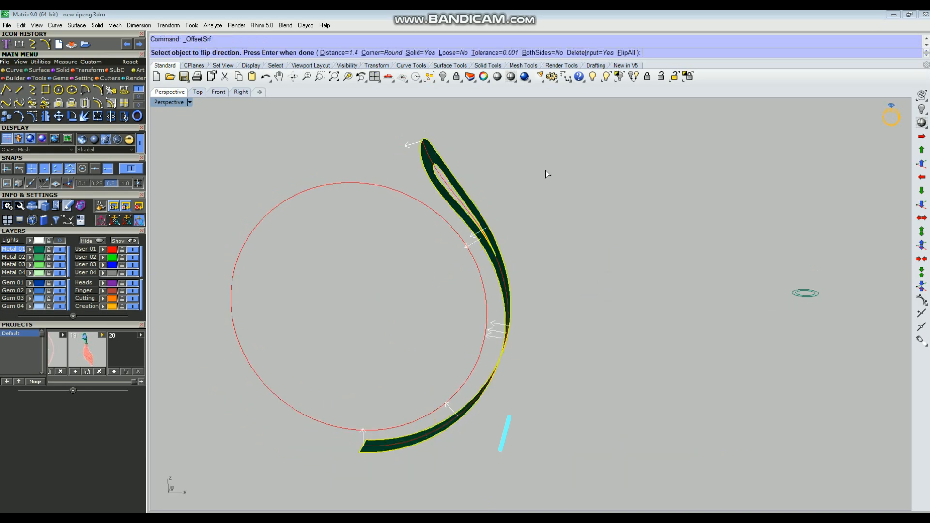
text(1.40)
key(Return)
right_click(571, 203)
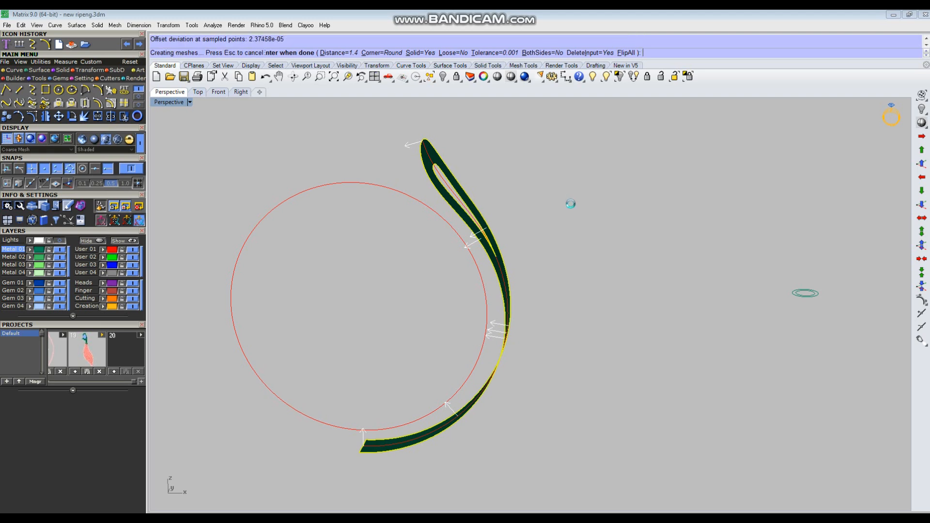
right_drag(570, 205, 608, 272)
Delete the small stray double ring beside the shank in the Front view
key(ctrl+F2)
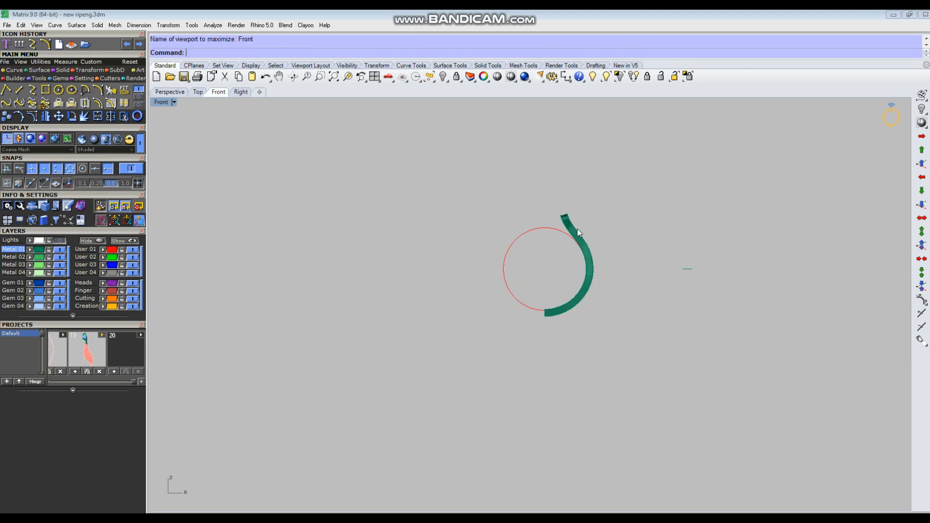
key(Delete)
scroll(751, 361, down, 2)
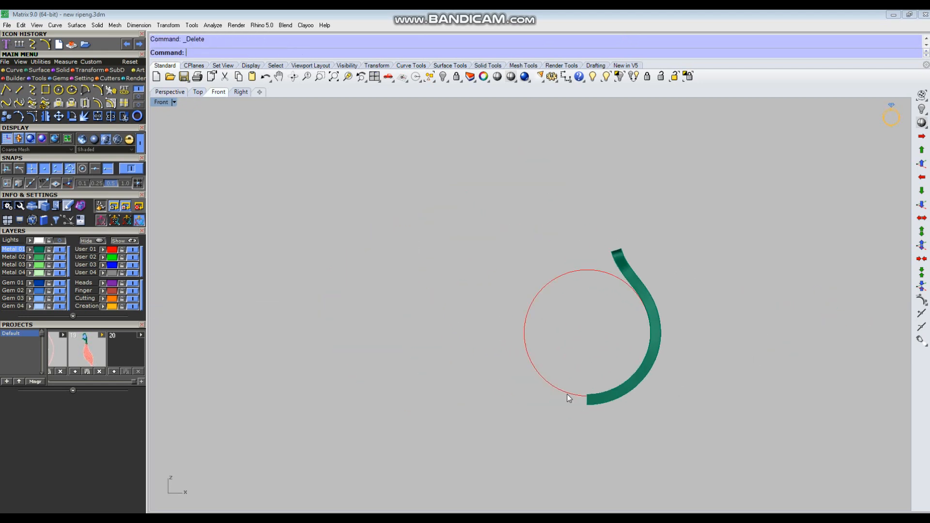
Extrude the finger circle into a cylinder surface and move it along the finger axis so it spans the shank's full width
right_drag(567, 394, 554, 387)
click(566, 264)
key(ctrl+F4)
right_drag(663, 344, 600, 370)
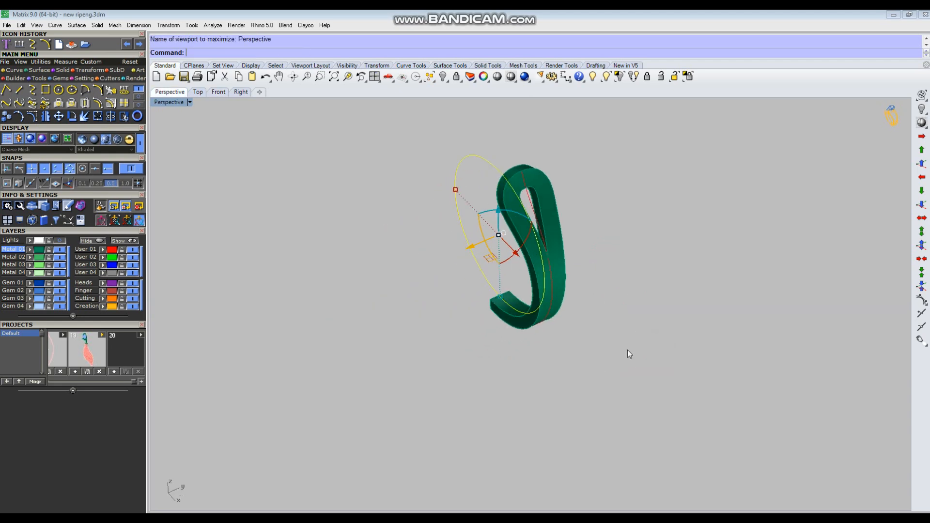
right_drag(625, 339, 579, 329)
ctrl+drag(533, 243, 325, 241)
click(443, 256)
drag(485, 243, 585, 255)
click(780, 297)
right_drag(780, 298, 506, 393)
Try to subtract the finger cylinder from the solid shank with Boolean Difference
scroll(496, 386, up, 5)
click(468, 144)
text(BooleanDifference)
key(Return)
click(526, 352)
key(Return)
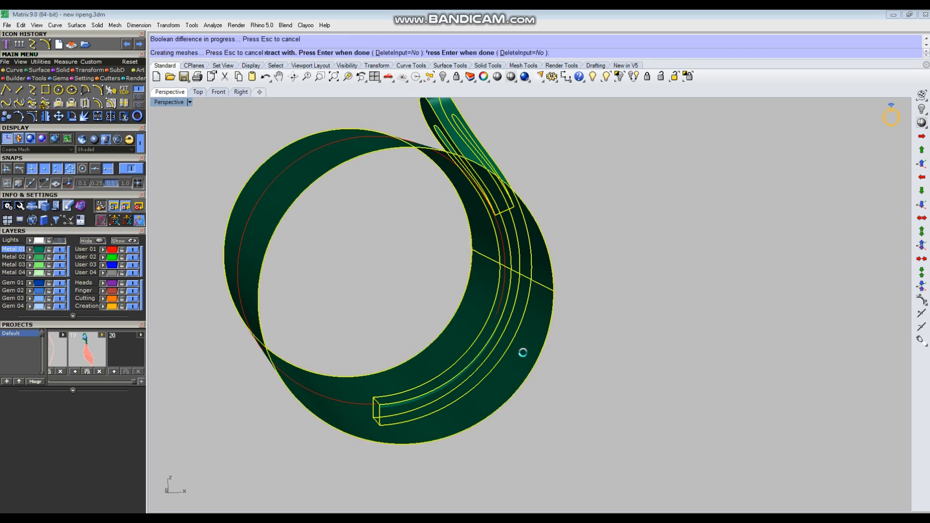
key(ctrl+z)
right_drag(625, 349, 457, 356)
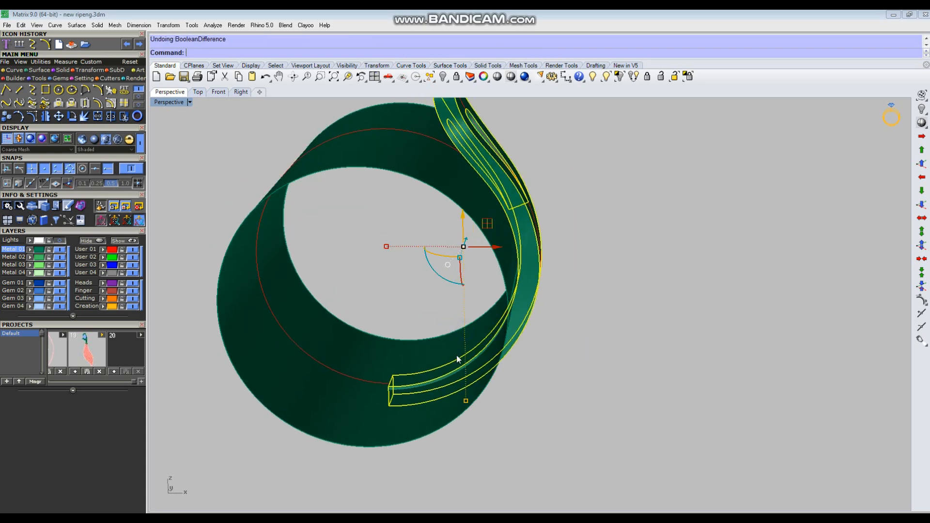
Flip the surface direction of the finger cylinder
click(396, 345)
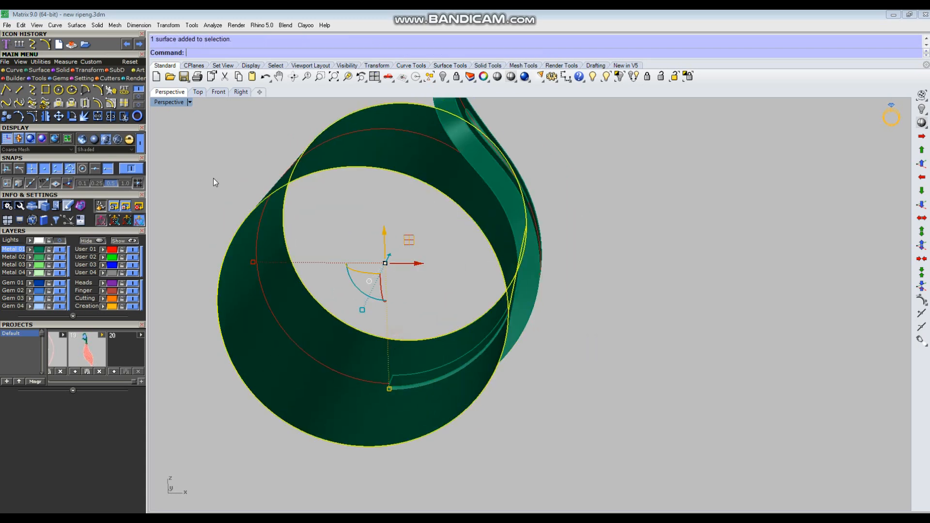
click(41, 63)
click(19, 89)
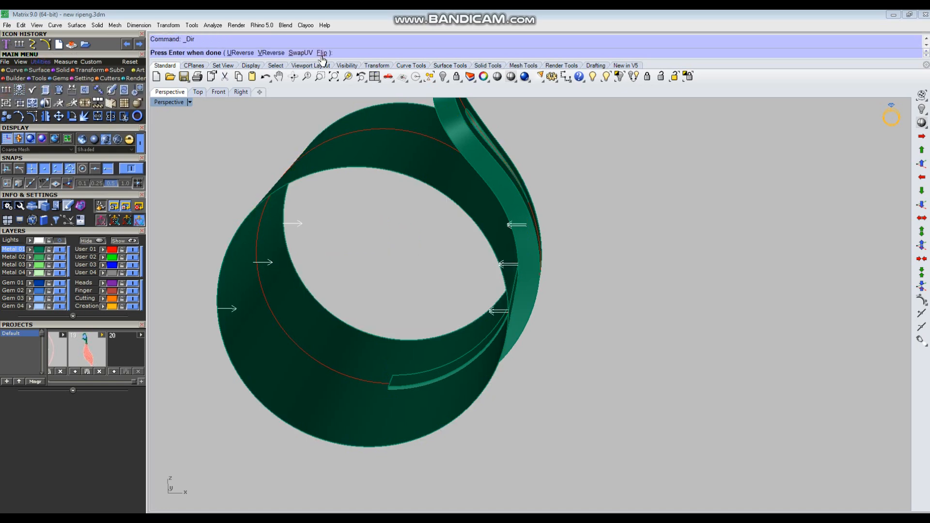
click(322, 55)
right_click(654, 192)
Subtract the finger cylinder from the solid shank with Boolean Difference, keeping the input objects
right_drag(643, 220, 618, 266)
click(616, 268)
click(521, 204)
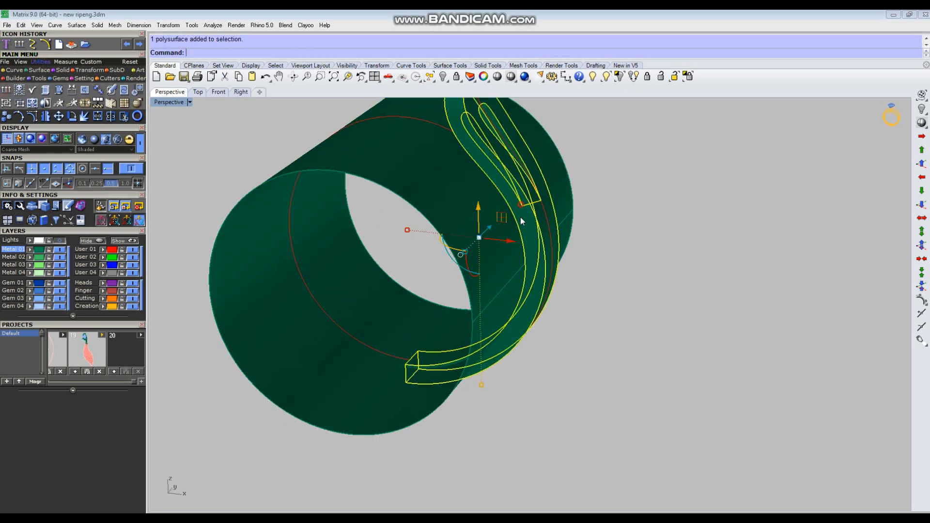
scroll(527, 269, down, 4)
key(ctrl+d)
click(376, 315)
right_click(376, 315)
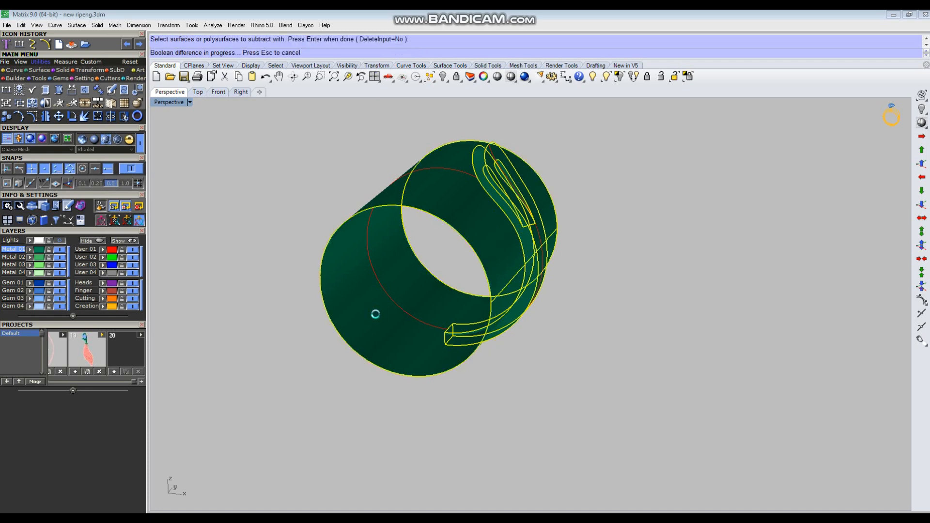
Delete the finger cylinder surface, keeping the finger circle
click(376, 313)
right_drag(477, 337, 514, 342)
key(Delete)
right_drag(600, 316, 625, 352)
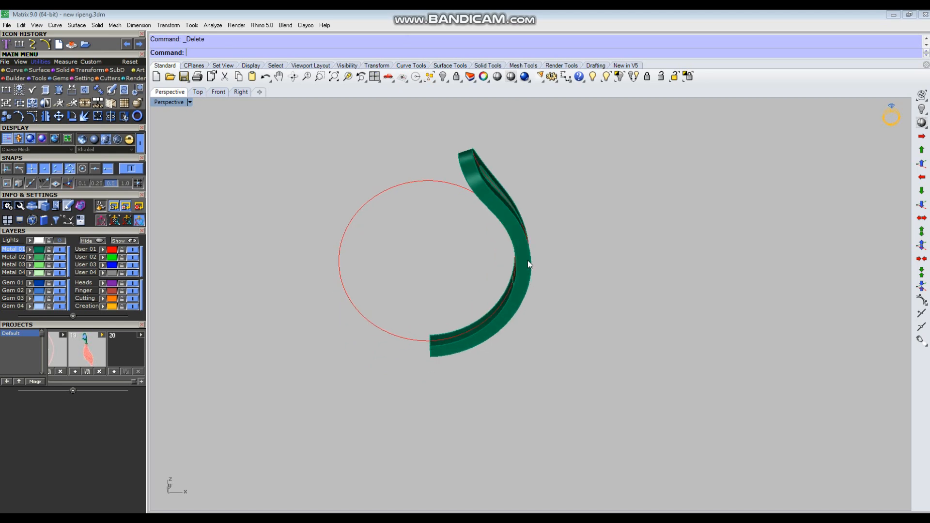
Mirror a copy of the trimmed shank half across the Y axis
click(527, 260)
right_drag(612, 275, 578, 321)
text(mi)
key(Return)
text(y)
key(Return)
key(Escape)
Show the reference sketch in the Front view and compare both shank halves with it
right_drag(472, 342, 556, 261)
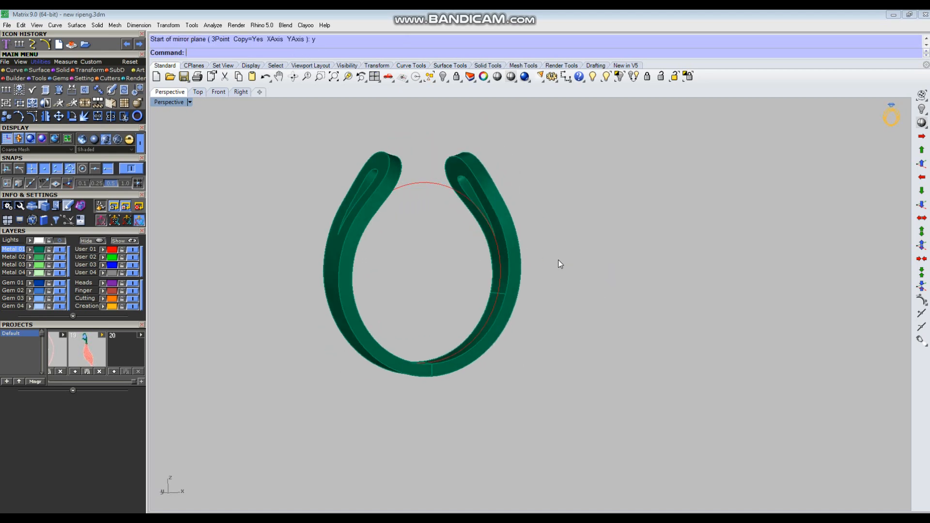
key(ctrl+F2)
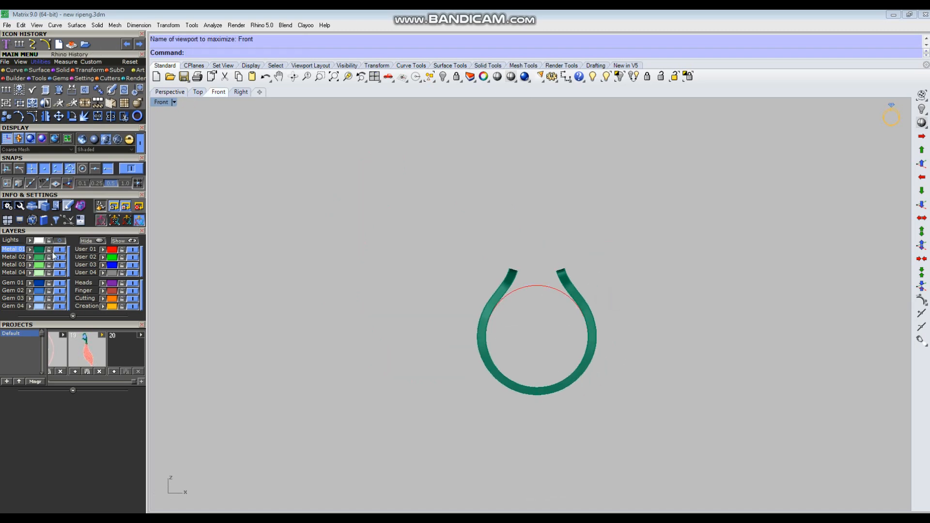
click(47, 243)
scroll(577, 314, up, 4)
right_drag(566, 328, 538, 300)
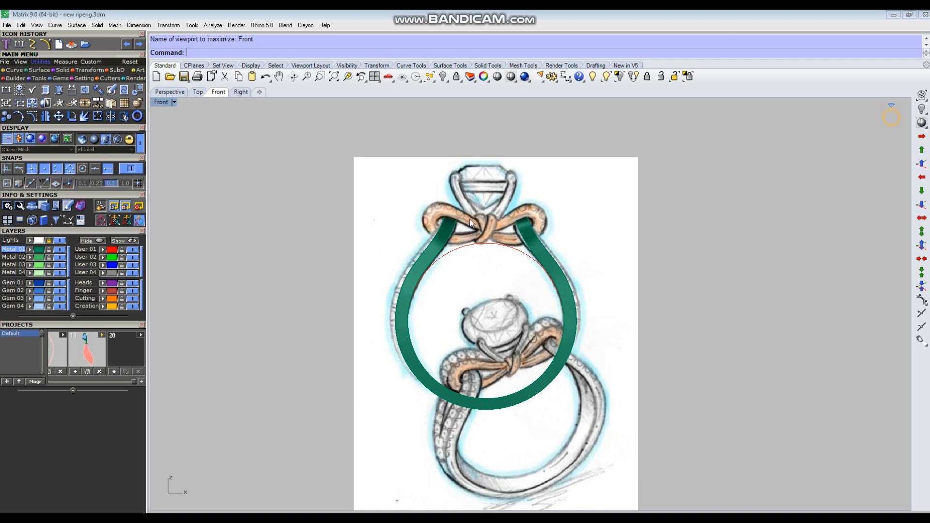
scroll(471, 223, up, 4)
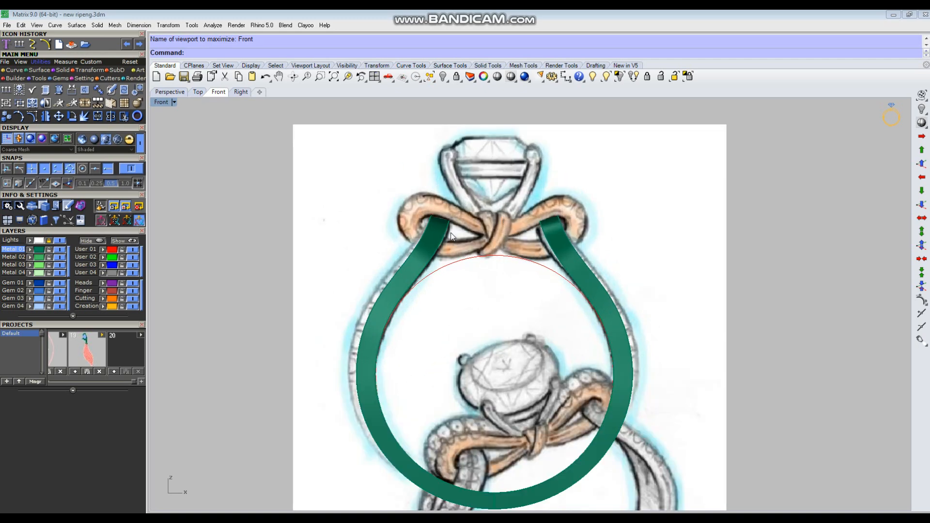
scroll(445, 353, down, 4)
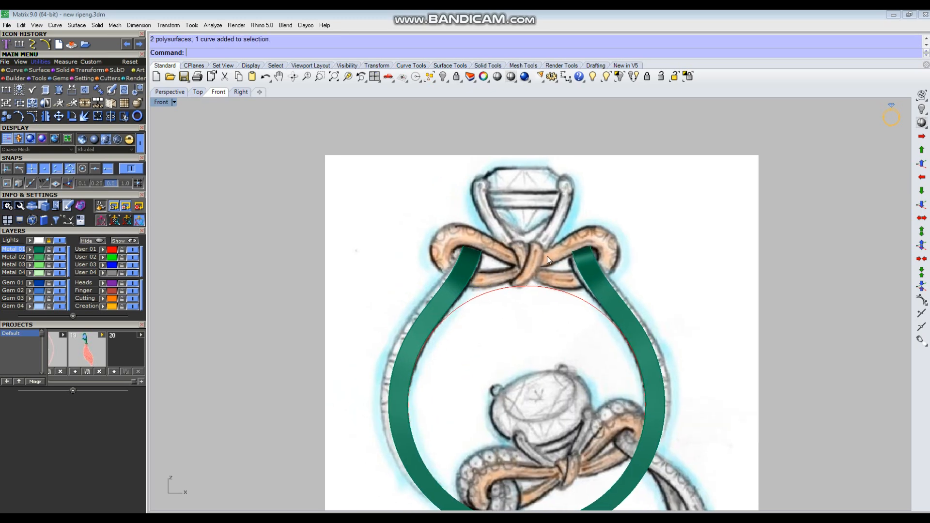
scroll(528, 268, down, 4)
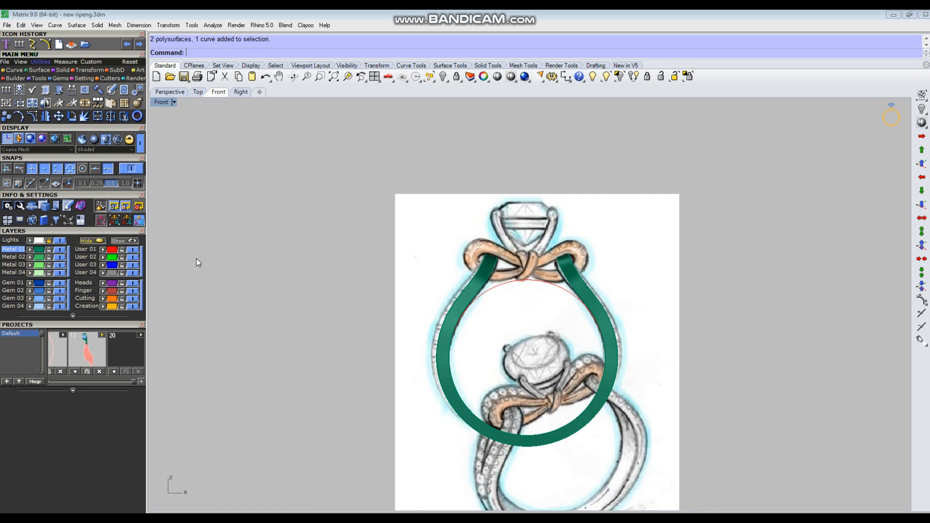
Hide both solid shank halves, leaving the sketch and the red profile curves shown
click(571, 279)
shift+click(481, 269)
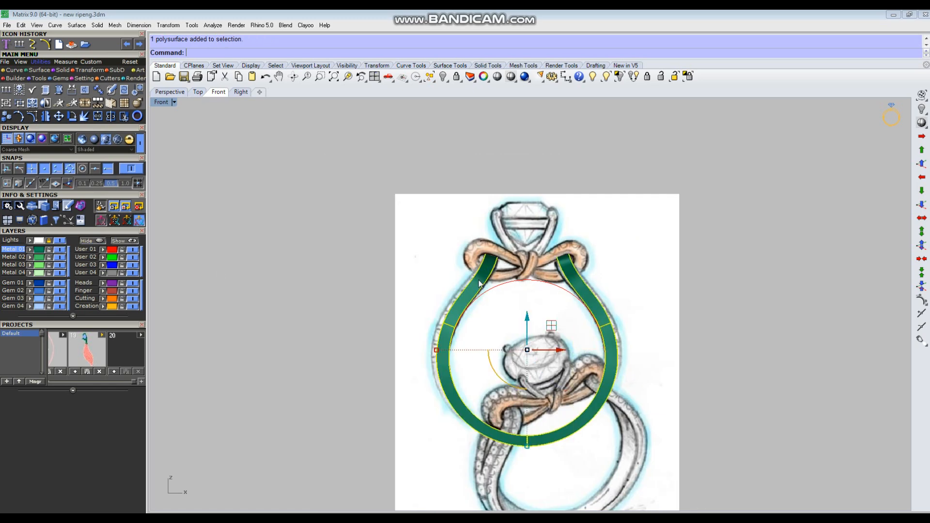
text(h)
key(Return)
Draw a vertical centre line from the origin at the finger circle's centre up past the sketched stone
right_drag(568, 270, 581, 248)
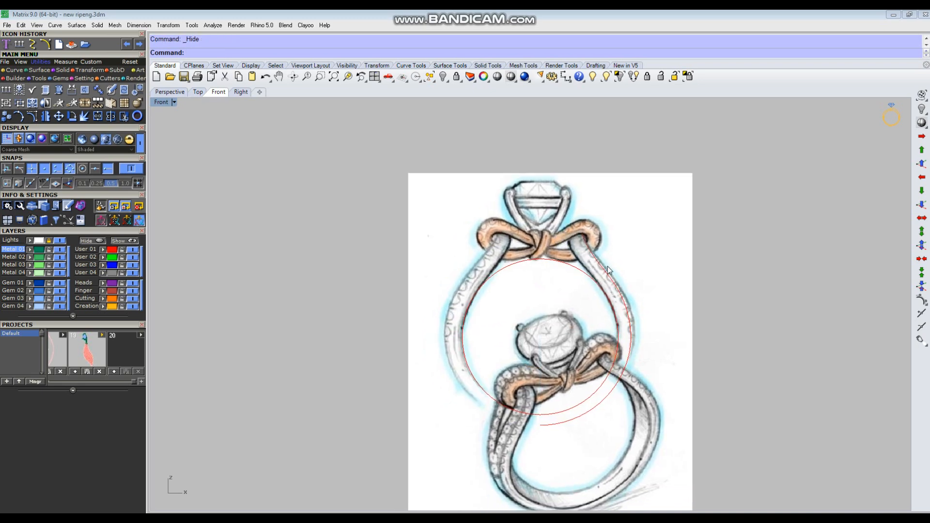
text(line)
key(Return)
click(540, 336)
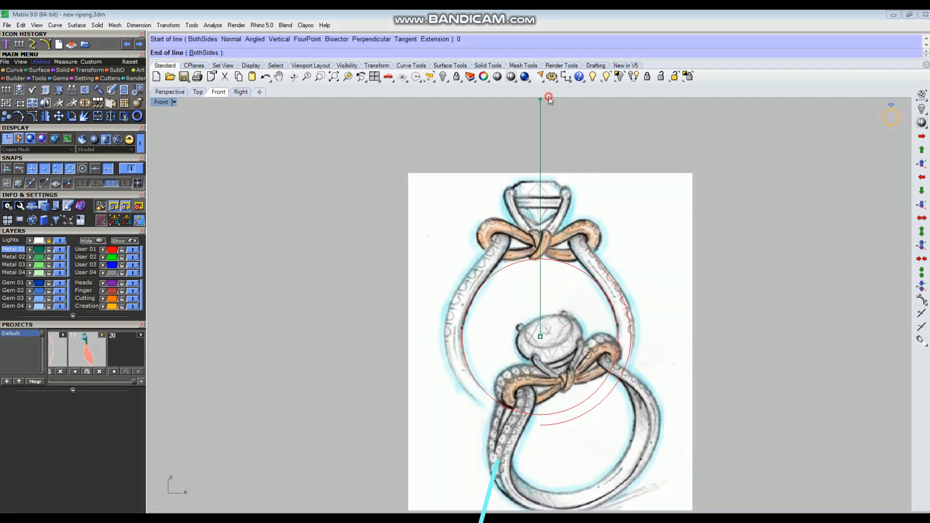
click(540, 129)
Trace the outer outline of the sketched knot's right-hand loop with an interpolated curve, starting and ending on the centre line
right_drag(613, 191, 620, 219)
scroll(560, 273, up, 4)
right_drag(556, 268, 512, 215)
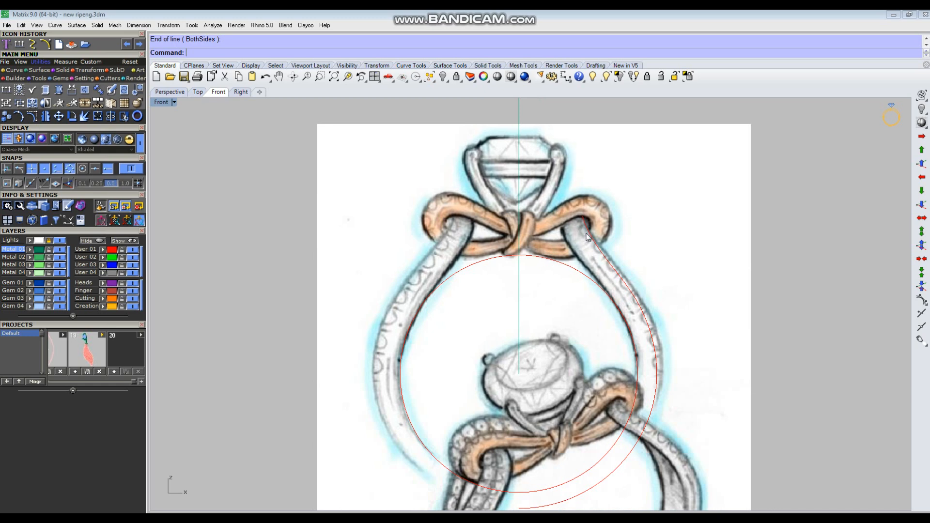
key(Return)
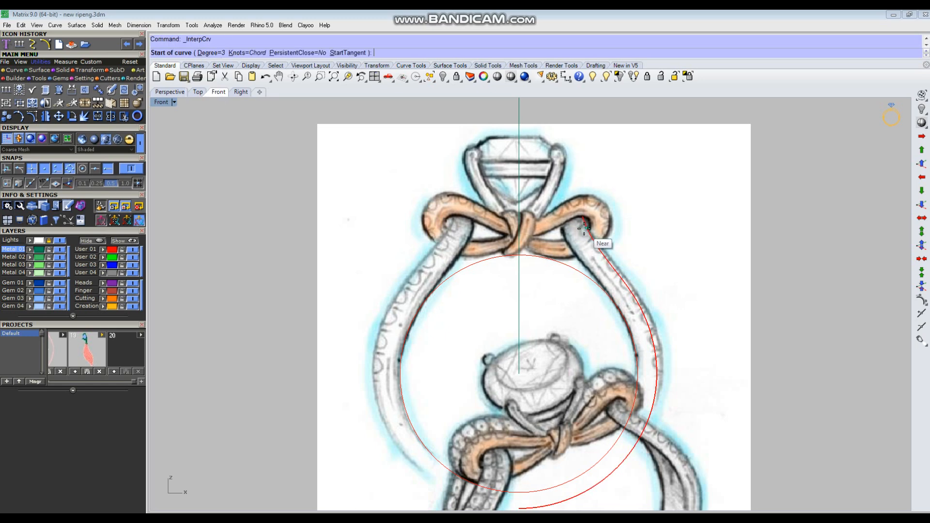
scroll(537, 233, up, 4)
scroll(504, 252, up, 1)
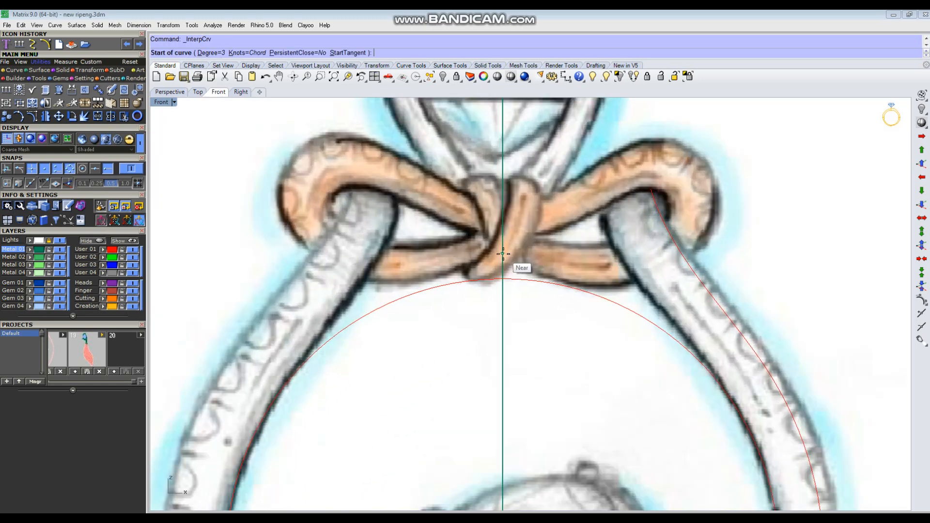
click(502, 252)
click(525, 271)
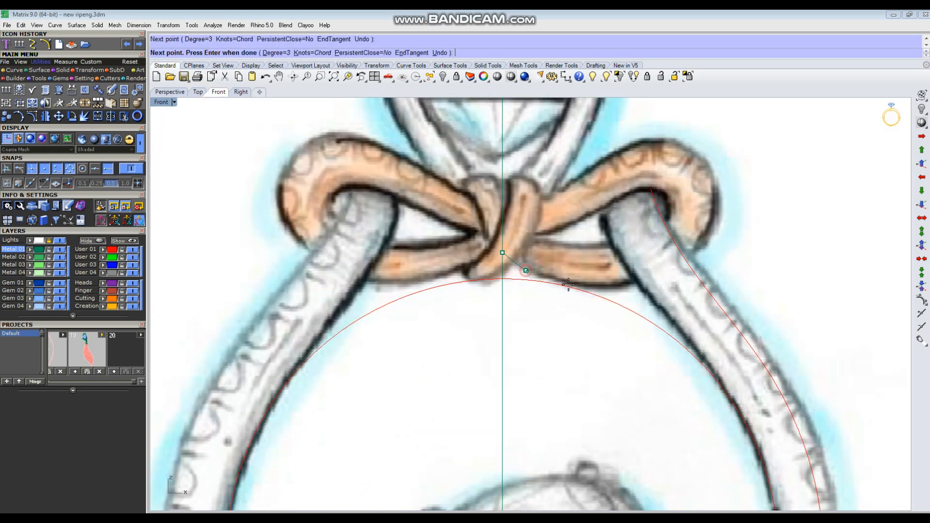
click(606, 289)
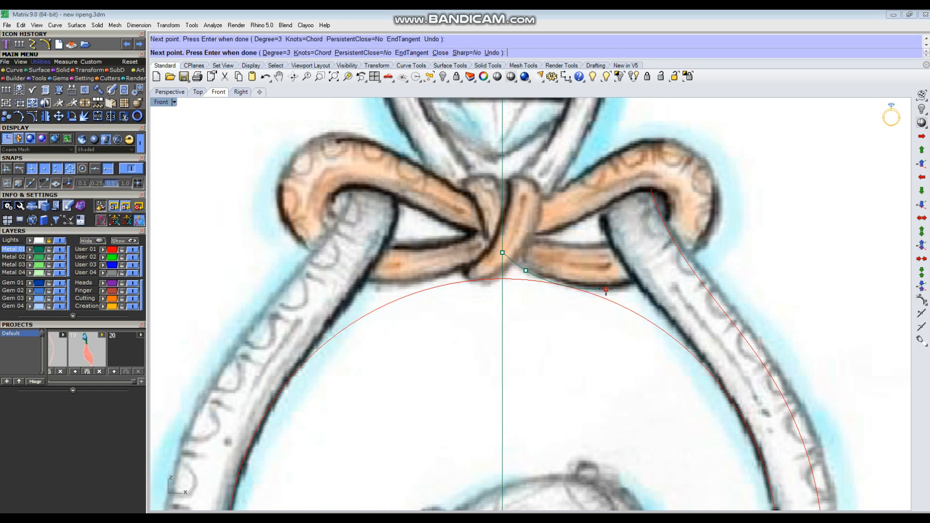
click(678, 266)
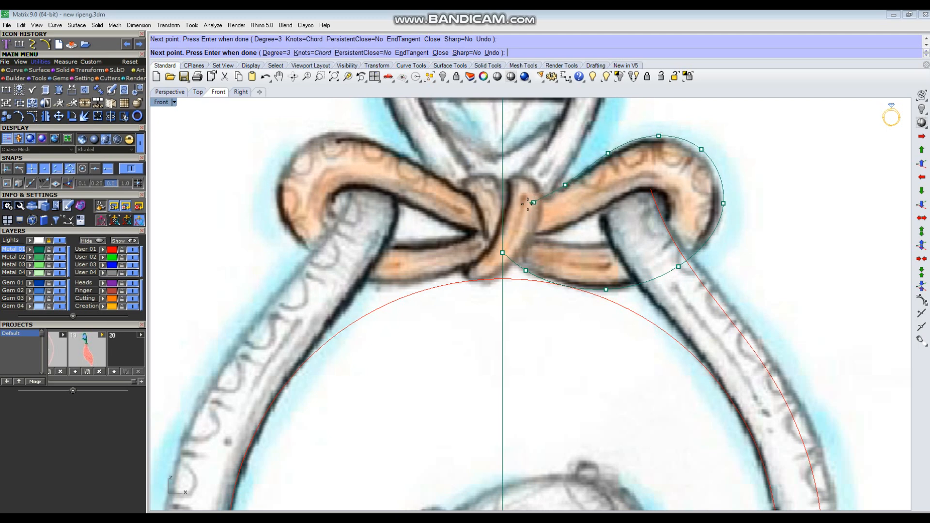
click(502, 206)
right_click(507, 206)
Turn on the loop curve's control points and adjust those near the centre line to follow the sketched knot
click(540, 199)
scroll(538, 209, down, 4)
key(F10)
scroll(529, 245, up, 5)
drag(527, 249, 426, 220)
scroll(499, 237, up, 1)
drag(484, 194, 484, 197)
drag(401, 178, 493, 248)
drag(464, 196, 464, 207)
right_drag(527, 369, 521, 290)
scroll(460, 293, up, 4)
drag(429, 291, 482, 245)
click(488, 307)
scroll(492, 309, down, 2)
drag(504, 349, 544, 299)
click(552, 358)
Move the control points around the loop's outer bend to fit the sketched outline more closely
scroll(557, 356, down, 4)
right_drag(675, 307, 576, 388)
scroll(575, 230, up, 4)
drag(575, 228, 838, 387)
drag(781, 283, 777, 286)
click(625, 164)
scroll(623, 162, down, 2)
drag(729, 400, 779, 315)
drag(777, 317, 775, 311)
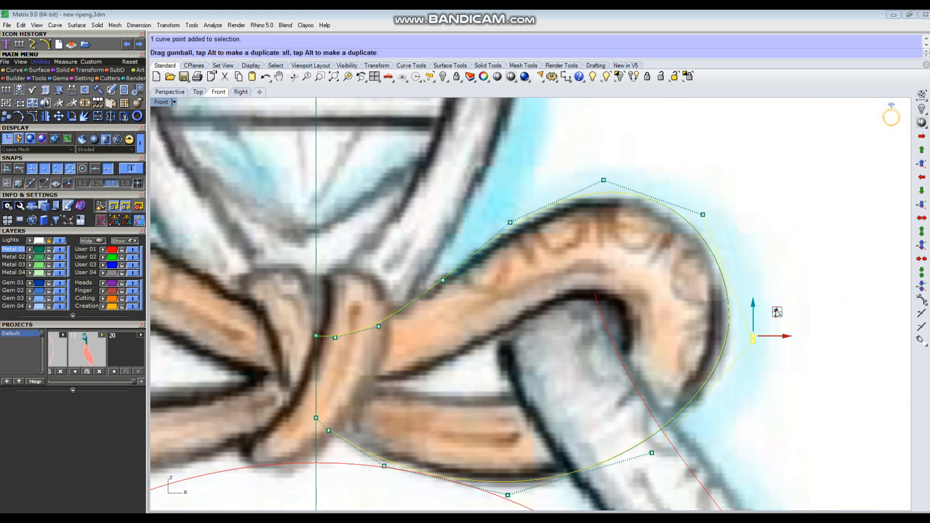
click(775, 349)
Hide the reference sketch and smooth the loop curve by moving its control points, leaving point editing when done
click(60, 240)
scroll(642, 323, down, 4)
key(F10)
scroll(664, 282, up, 6)
drag(576, 189, 604, 213)
drag(610, 178, 612, 174)
scroll(612, 177, down, 4)
drag(489, 271, 604, 165)
click(626, 257)
drag(607, 159, 606, 151)
click(701, 209)
scroll(702, 210, down, 6)
drag(599, 228, 650, 182)
scroll(595, 398, up, 4)
drag(562, 375, 610, 328)
click(643, 197)
key(Escape)
Try mirroring the right loop curve across the Y axis, and undo the mirror
scroll(664, 266, down, 7)
drag(664, 189, 625, 237)
right_drag(627, 242, 661, 253)
text(Mu)
key(BackSpace)
text(i)
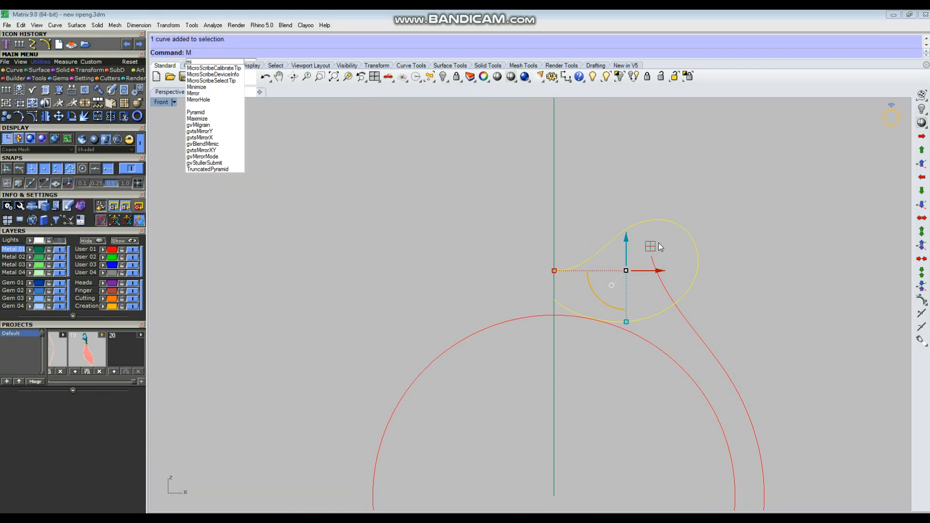
key(Return)
text(y)
key(Return)
click(575, 237)
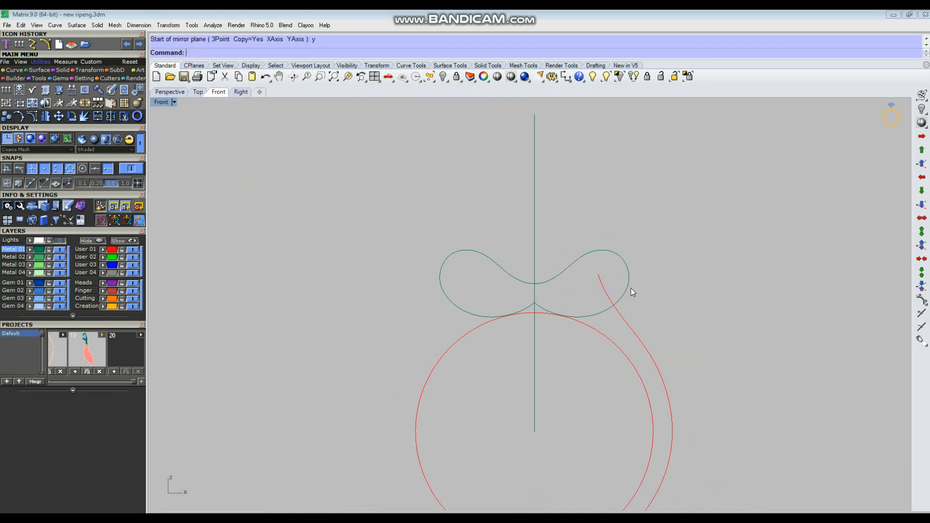
key(ctrl+z)
Show the reference sketch again and rebuild the right loop curve with 13 points at degree 3
drag(638, 231, 603, 265)
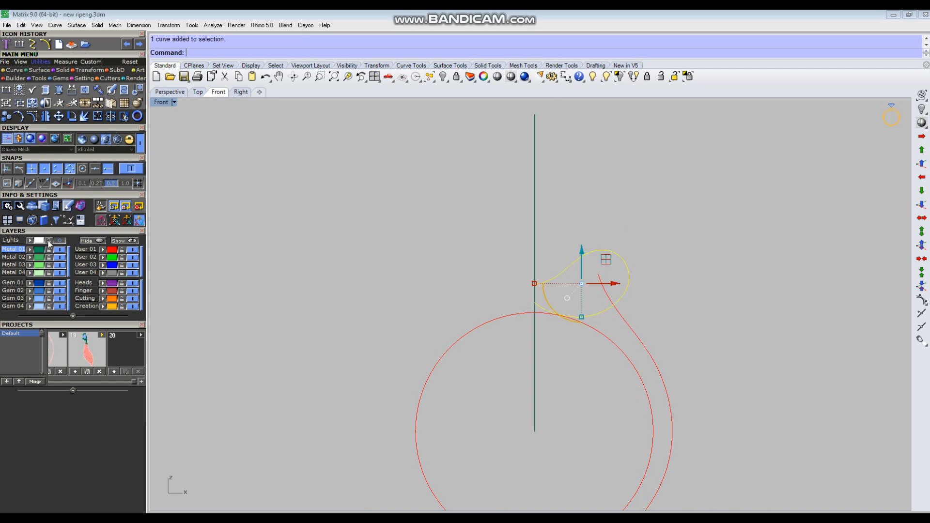
click(48, 241)
scroll(633, 274, up, 4)
right_drag(598, 273, 603, 263)
text(re)
key(Return)
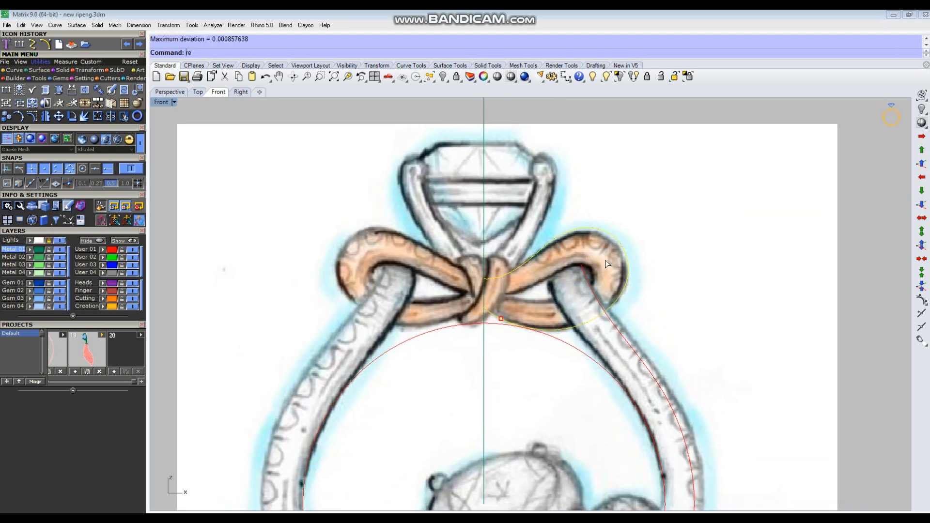
key(Return)
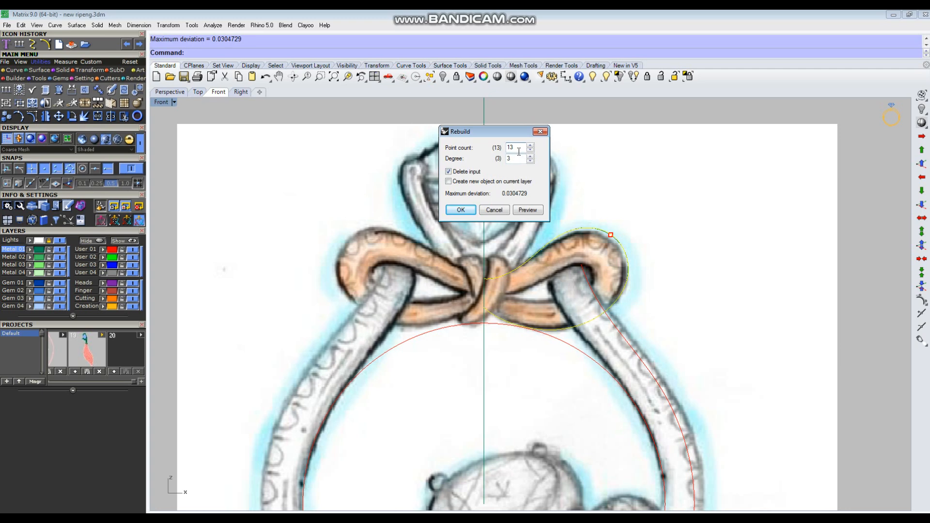
click(460, 211)
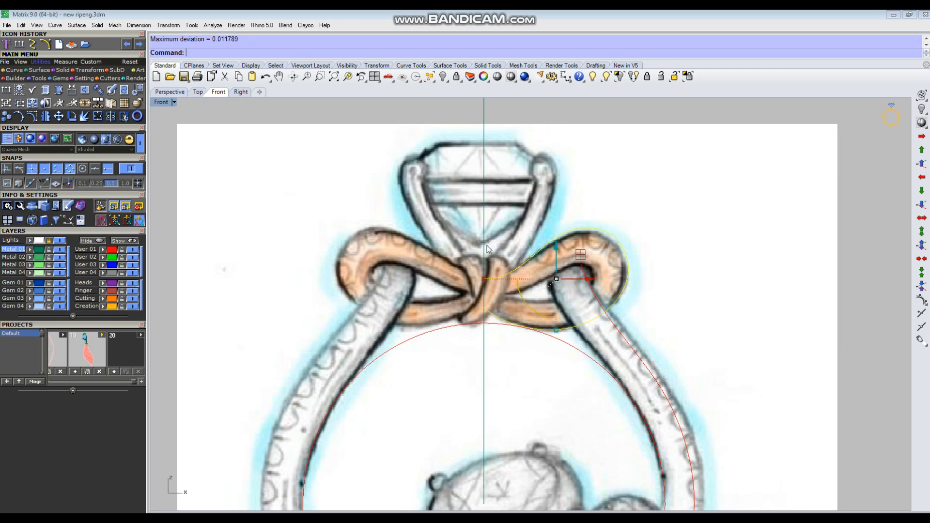
Offset the right loop curve inward by 1.4
scroll(602, 276, up, 4)
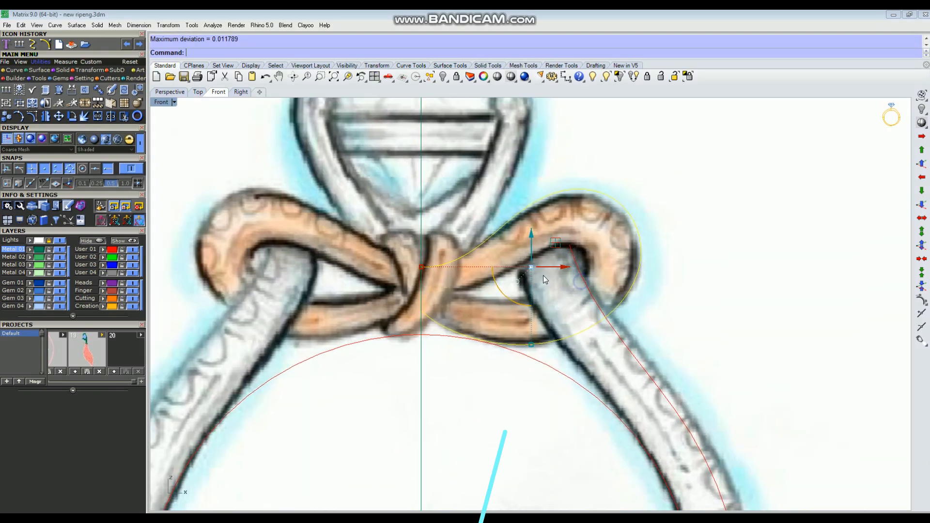
text(offset)
key(Return)
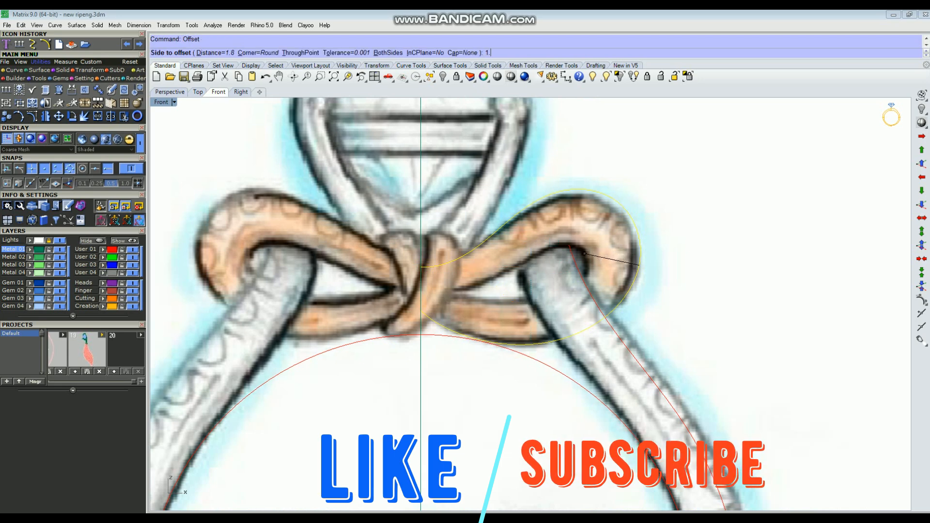
key(Return)
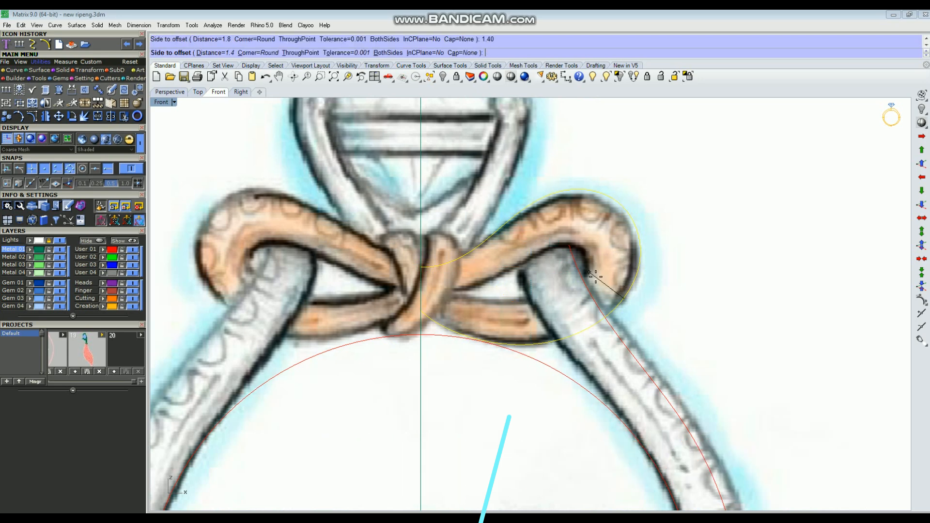
click(622, 264)
click(705, 211)
scroll(533, 300, up, 3)
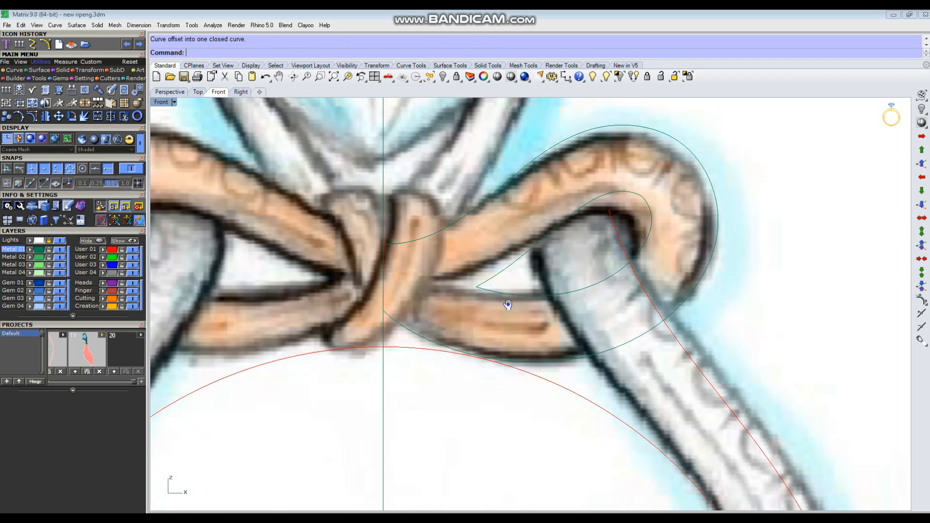
Try splitting the inner offset curve at a point near its pointed tip, and undo the split
click(523, 287)
text(split)
key(Return)
text(p)
key(Return)
click(508, 282)
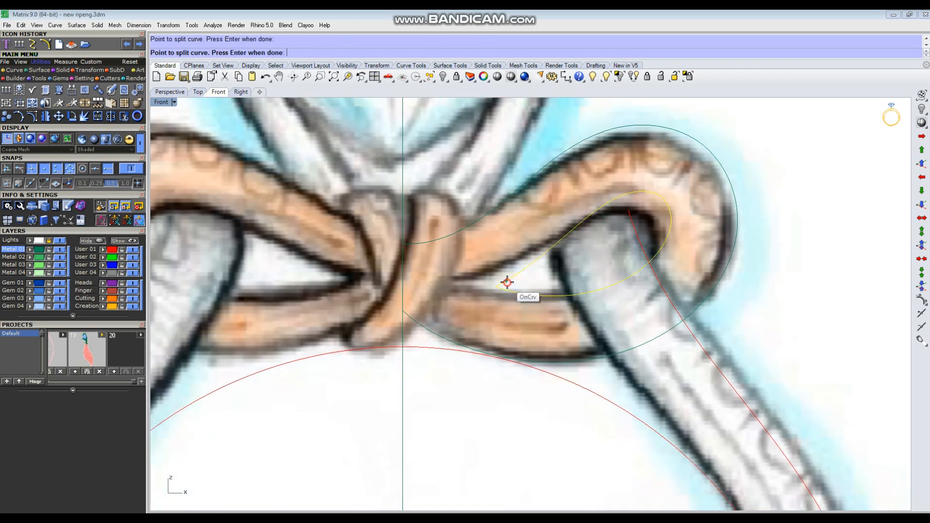
key(Return)
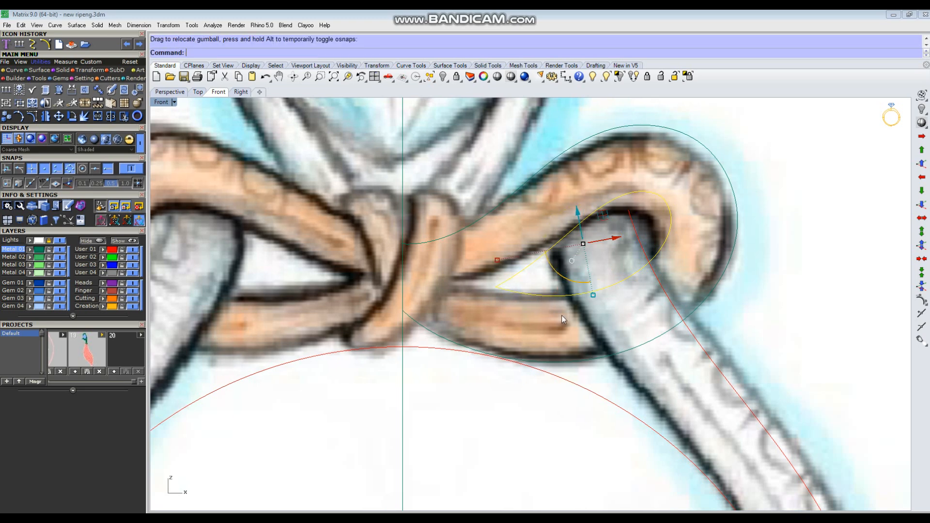
key(ctrl+z)
key(Escape)
Try splitting the inner offset curve near its tip once more, and delete that curve
drag(552, 281, 536, 312)
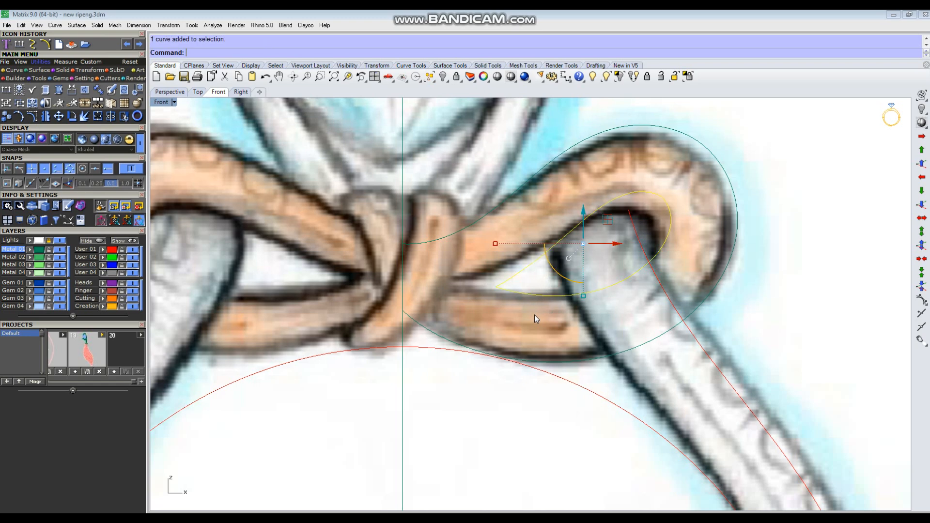
key(Return)
text(p)
key(Return)
scroll(536, 314, up, 2)
click(502, 269)
key(Return)
ctrl+drag(766, 132, 725, 184)
scroll(718, 187, down, 4)
scroll(649, 252, down, 2)
key(Delete)
Offset the outer loop curve inward again at the same 1.4 distance
drag(793, 135, 743, 161)
text(o)
key(Return)
click(741, 184)
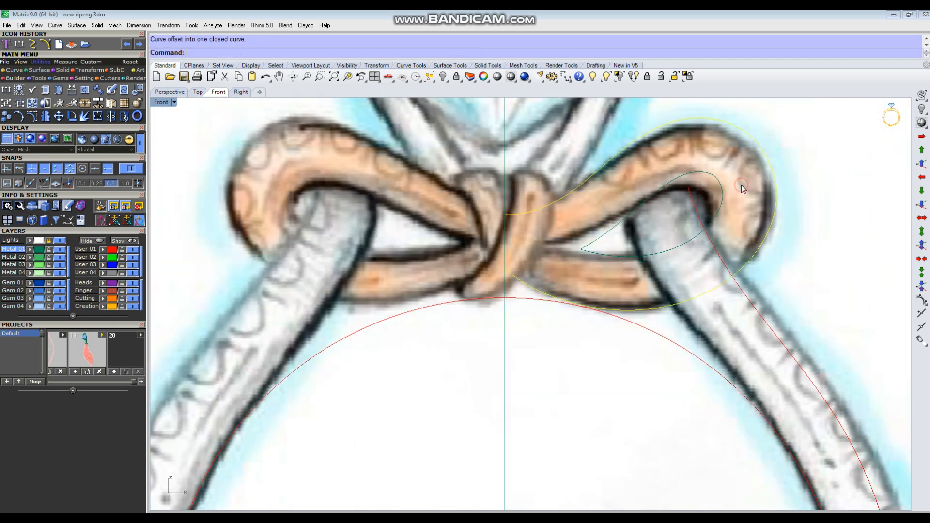
Rebuild the new inner loop curve and turn on its control points
click(725, 194)
right_drag(725, 194, 697, 210)
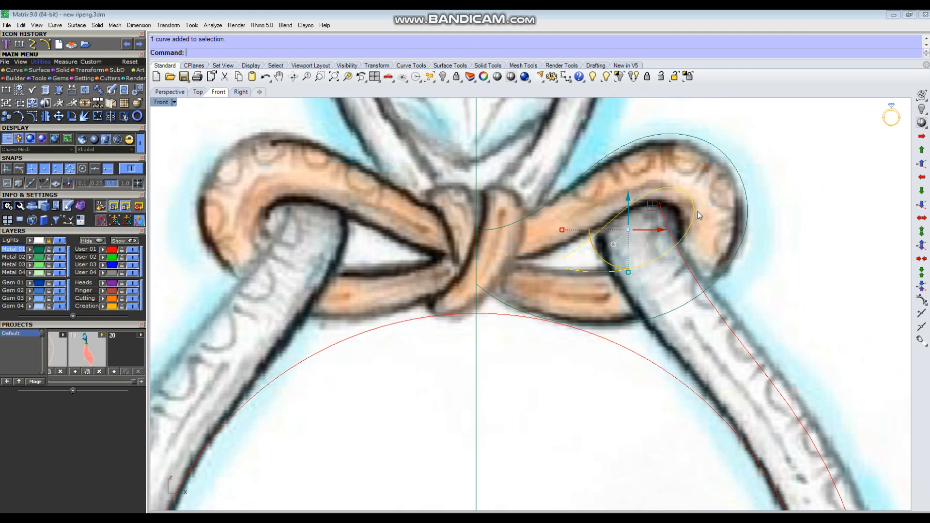
text(re)
key(Return)
key(Return)
scroll(571, 276, up, 3)
key(F10)
Move the inner curve's control points near its tip toward the centre line to follow the sketched knot opening
scroll(576, 262, up, 3)
scroll(576, 262, up, 2)
click(585, 260)
drag(612, 236, 411, 229)
drag(585, 229, 634, 262)
drag(634, 224, 493, 248)
scroll(551, 218, down, 2)
scroll(616, 214, down, 2)
right_drag(616, 214, 590, 246)
drag(581, 235, 617, 262)
drag(624, 227, 612, 230)
drag(548, 280, 571, 301)
drag(581, 269, 460, 266)
scroll(570, 294, down, 3)
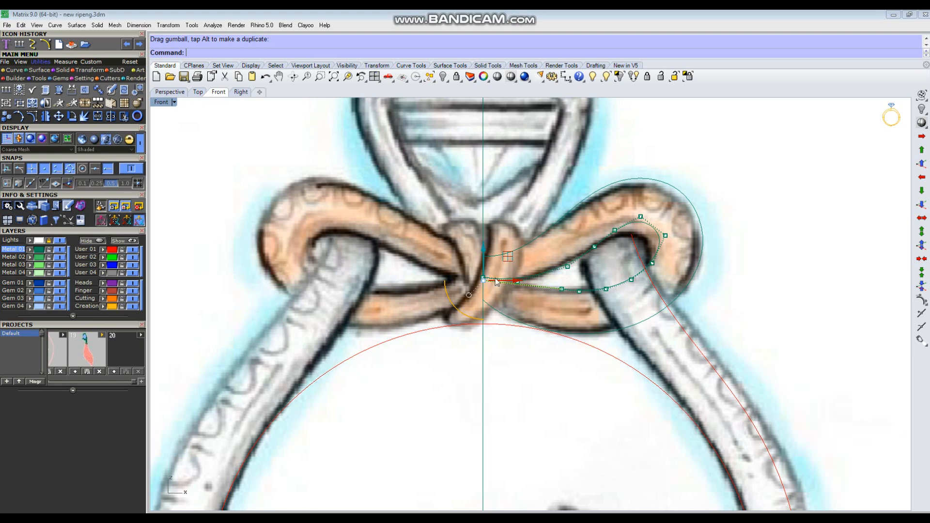
Hide the reference sketch and refine the inner curve's control points along its narrow end, leaving point editing when done
scroll(496, 281, up, 4)
click(480, 274)
drag(509, 252, 510, 252)
click(60, 240)
scroll(307, 308, down, 4)
click(560, 303)
drag(585, 282, 566, 286)
click(596, 309)
drag(616, 286, 610, 288)
scroll(463, 302, up, 4)
click(486, 286)
key(Escape)
key(Escape)
Rebuild the adjusted inner loop curve and show its control points
click(528, 299)
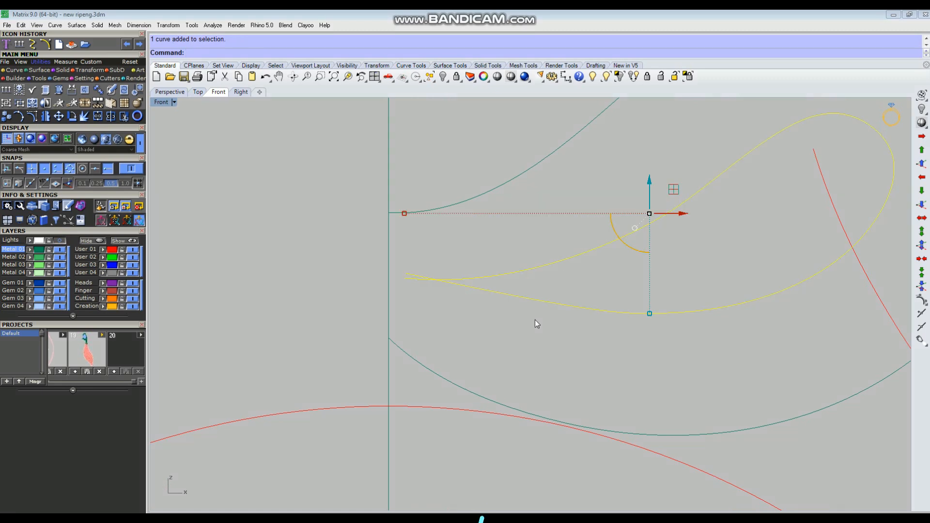
text(rebuild)
key(Return)
scroll(516, 147, up, 1)
click(460, 209)
scroll(472, 239, down, 2)
key(F10)
Move the control points near the inner curve's crossing ends to smooth its two branches
right_drag(568, 281, 543, 294)
scroll(442, 300, up, 8)
click(460, 288)
drag(485, 265, 477, 270)
drag(548, 290, 619, 337)
drag(622, 290, 612, 297)
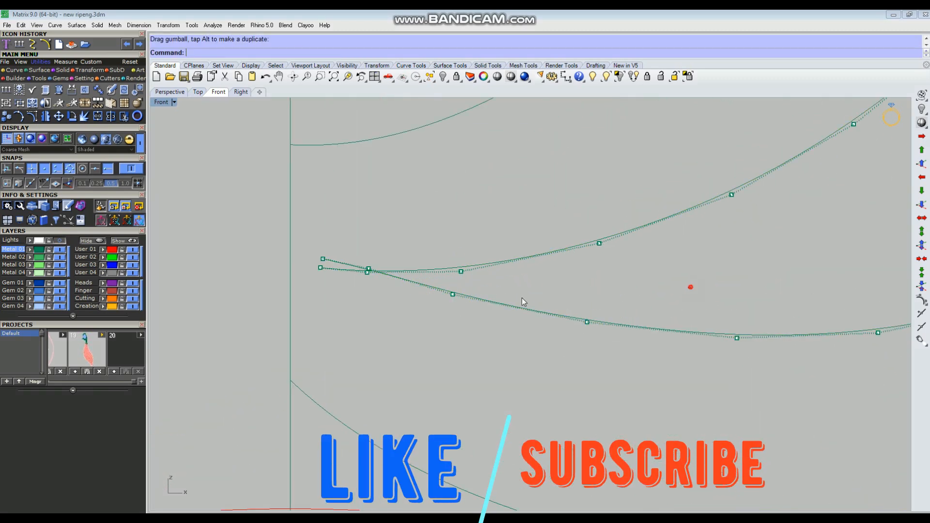
right_drag(692, 291, 550, 269)
scroll(552, 269, down, 2)
click(585, 306)
drag(610, 282, 603, 286)
scroll(439, 290, down, 4)
Fine-tune the remaining control points along the inner loop's branches and leave point editing
scroll(439, 290, up, 4)
click(474, 310)
drag(500, 286, 497, 292)
scroll(549, 243, down, 4)
right_drag(550, 243, 401, 367)
click(604, 255)
drag(632, 232, 634, 233)
scroll(634, 234, down, 4)
key(Escape)
Try trimming the inner curve's overlapping end at the crossing, and undo the trim
click(565, 326)
scroll(536, 331, up, 7)
key(ctrl+t)
click(519, 297)
scroll(517, 322, down, 1)
key(ctrl+z)
Split the inner loop curve where its two ends cross and delete the excess tails
drag(599, 286, 560, 338)
text(p)
scroll(561, 318, up, 4)
click(543, 301)
ctrl+drag(669, 261, 619, 333)
scroll(612, 333, down, 4)
click(618, 324)
text(p)
scroll(579, 301, up, 4)
click(553, 314)
ctrl+drag(650, 271, 589, 389)
scroll(611, 395, down, 4)
click(589, 346)
scroll(575, 344, up, 6)
text(p)
scroll(579, 344, up, 4)
click(556, 334)
ctrl+drag(654, 305, 598, 389)
key(Delete)
Move the inner curve's end control point onto its other end so the tip closes, and leave point editing
scroll(605, 377, down, 4)
click(635, 356)
key(F10)
drag(458, 339, 486, 371)
text(m)
key(Return)
click(480, 354)
click(502, 355)
key(Escape)
key(Escape)
scroll(488, 359, down, 12)
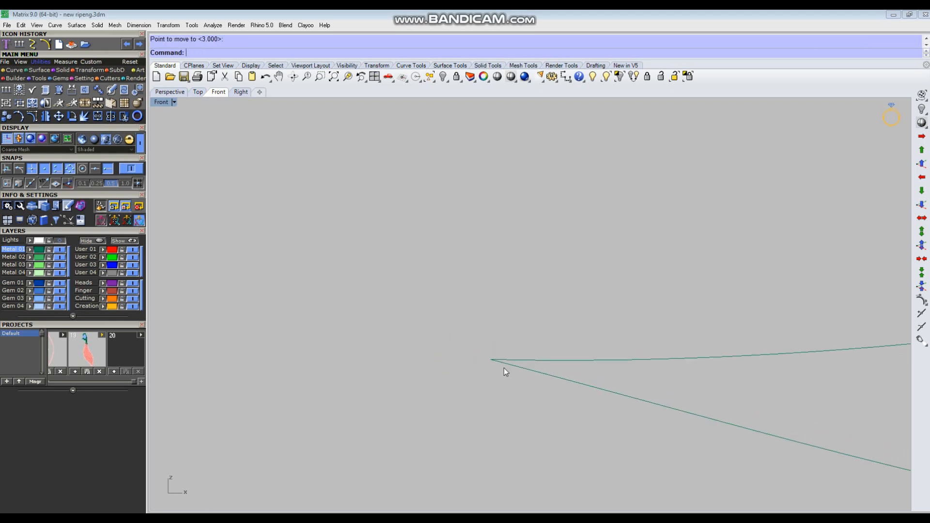
Draw a vertical line along the centre line connecting the outer loop curve's two open ends
right_drag(576, 369, 545, 376)
drag(619, 242, 525, 374)
right_drag(525, 374, 562, 340)
right_drag(487, 347, 521, 323)
scroll(522, 318, up, 3)
text(l)
key(Return)
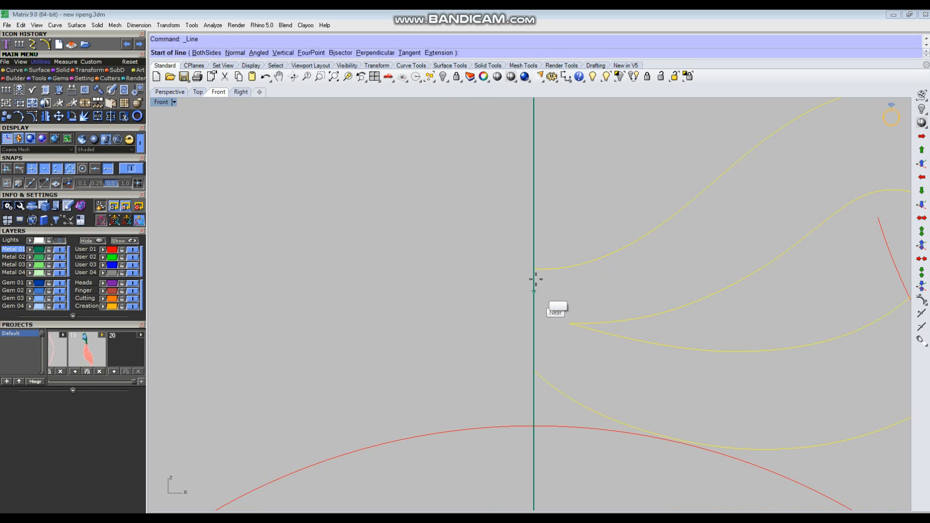
click(534, 269)
click(531, 370)
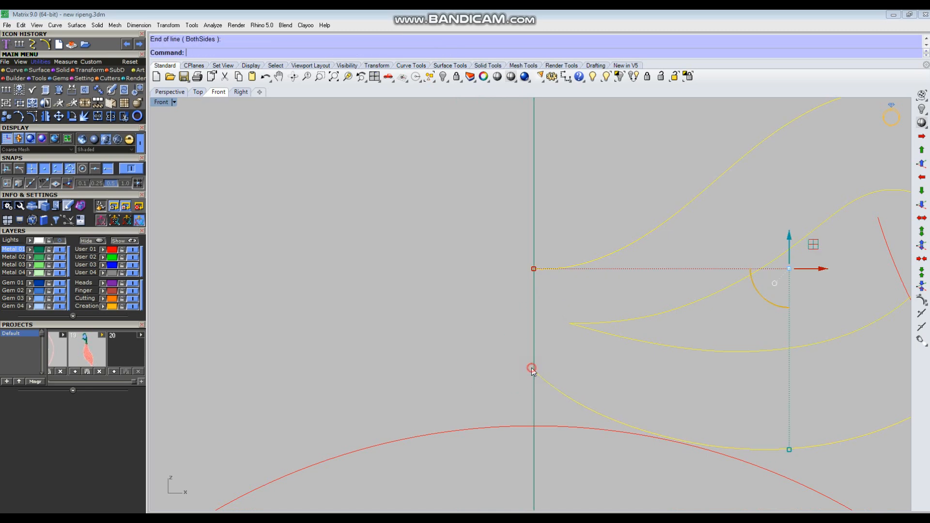
Fill the closed outer loop with a surface and trim away the area inside the inner curve
drag(486, 238, 580, 416)
scroll(570, 353, down, 4)
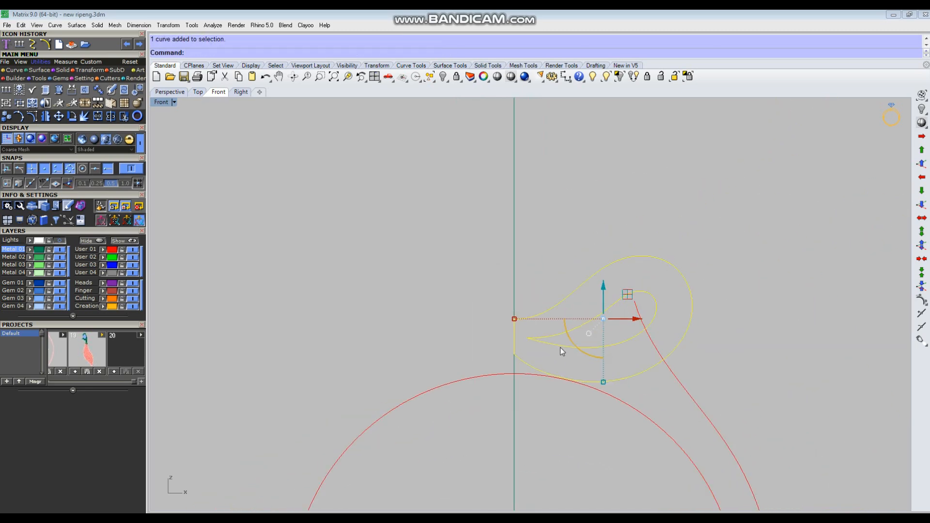
text(patch)
key(Return)
key(Return)
scroll(597, 355, up, 3)
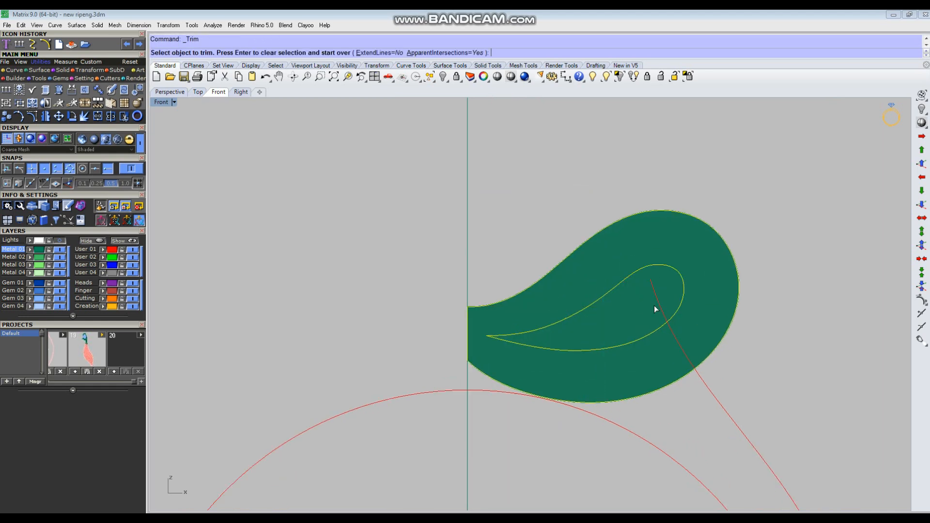
click(632, 313)
key(Return)
scroll(611, 326, down, 5)
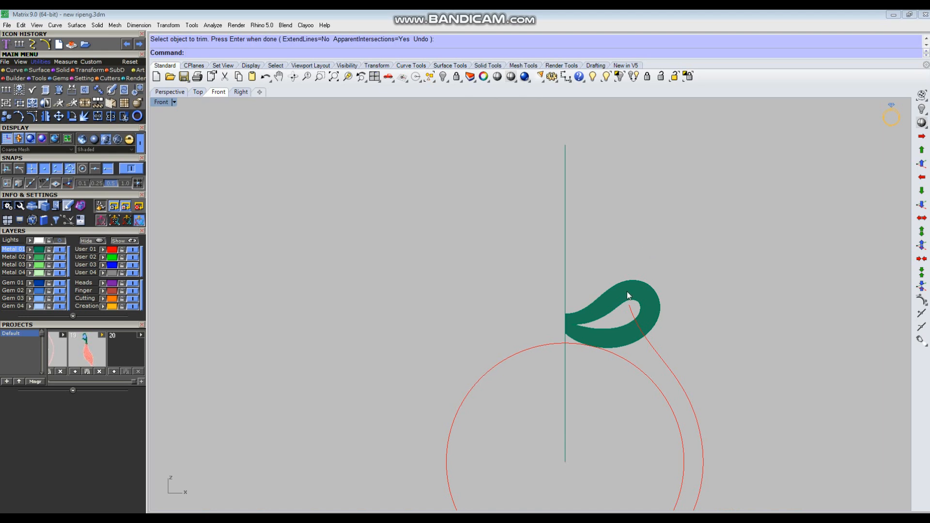
Group the outer and inner loop curves, move them well to the right of the ring, and hide them
drag(638, 297, 636, 301)
scroll(645, 310, up, 4)
ctrl+click(652, 307)
scroll(571, 308, down, 6)
scroll(574, 305, up, 2)
key(ctrl+g)
scroll(574, 304, down, 6)
text(m)
key(Return)
click(641, 271)
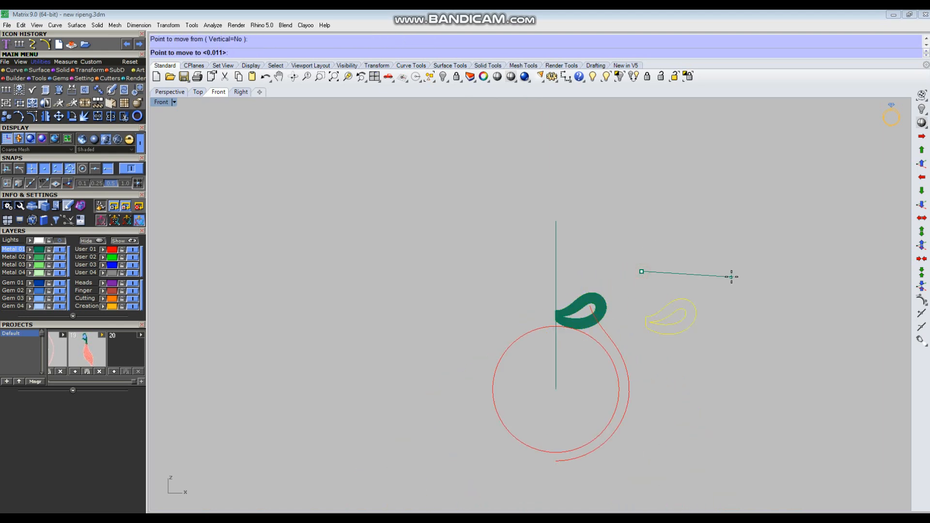
key(Return)
click(773, 274)
key(ctrl+h)
Bring back only the two shank halves from the hidden objects
scroll(584, 308, up, 4)
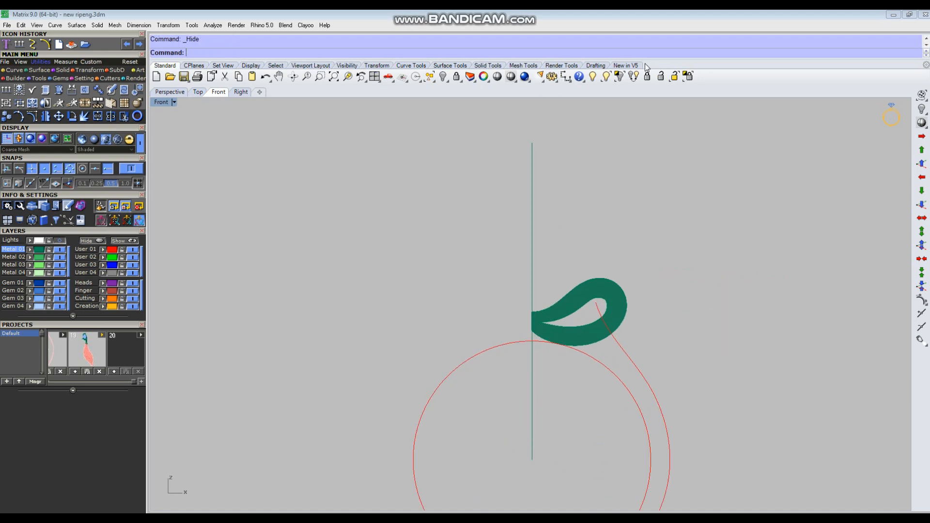
click(606, 76)
click(605, 310)
click(432, 348)
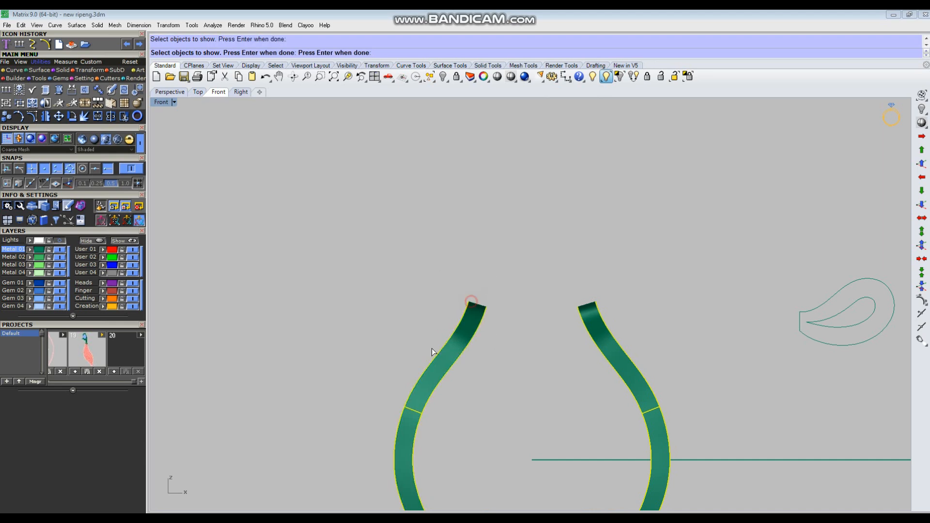
key(Return)
Mirror the right loop surface across the Y axis to create the knot's left loop
scroll(631, 299, up, 3)
click(676, 268)
text(mi)
key(Return)
text(y)
key(Return)
click(640, 266)
scroll(551, 296, down, 9)
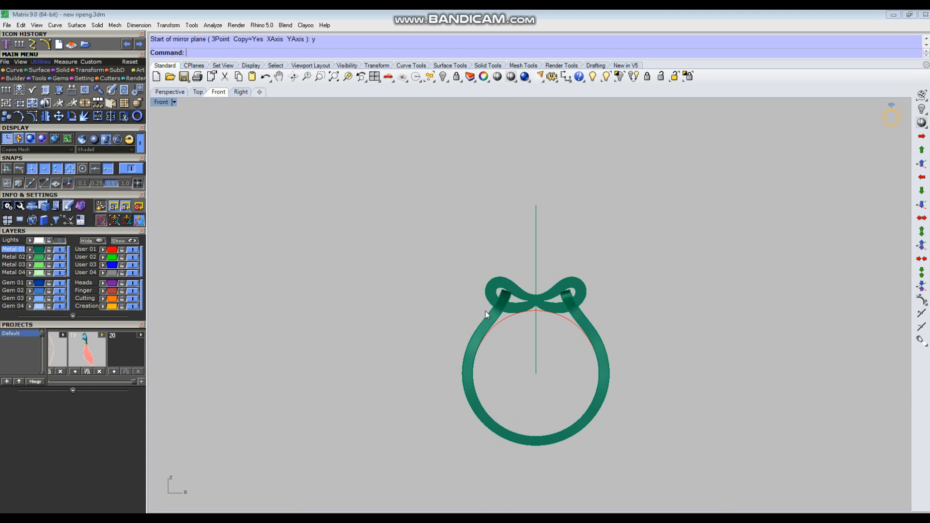
scroll(565, 320, up, 6)
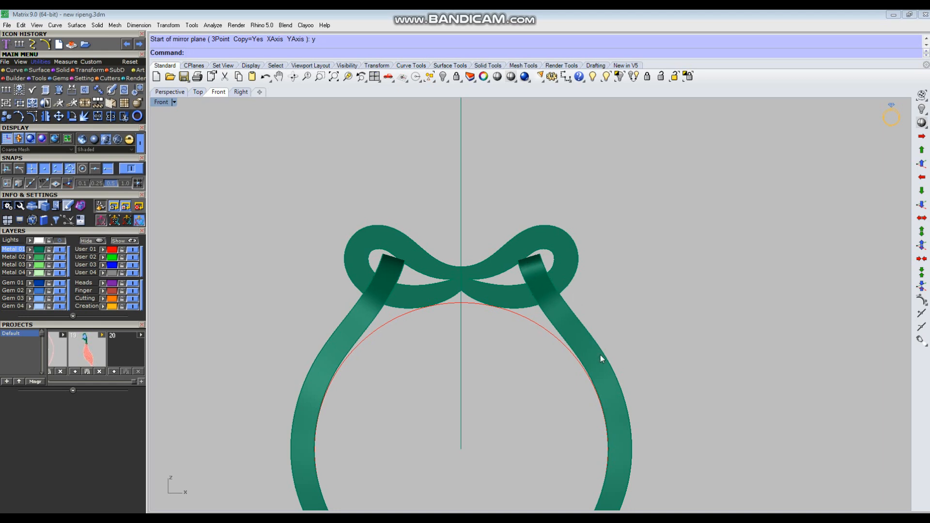
right_drag(601, 354, 607, 327)
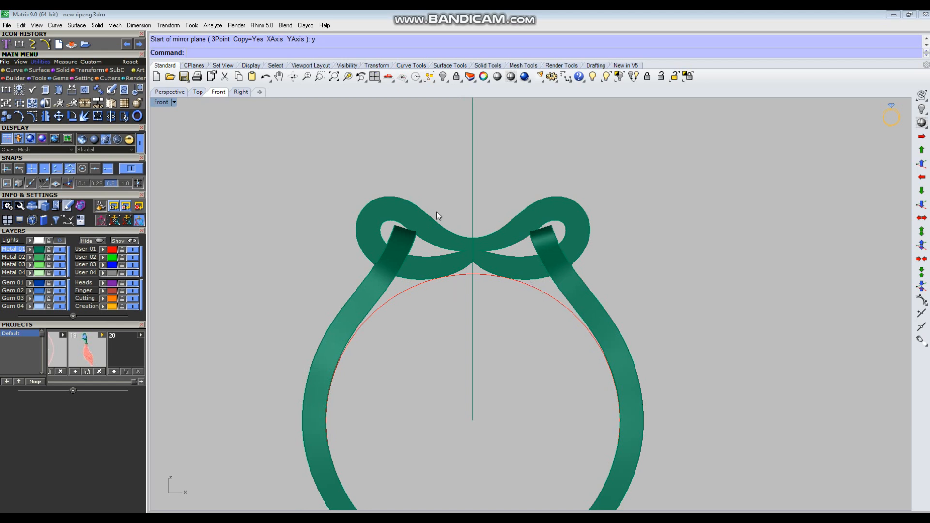
click(377, 201)
shift+click(530, 241)
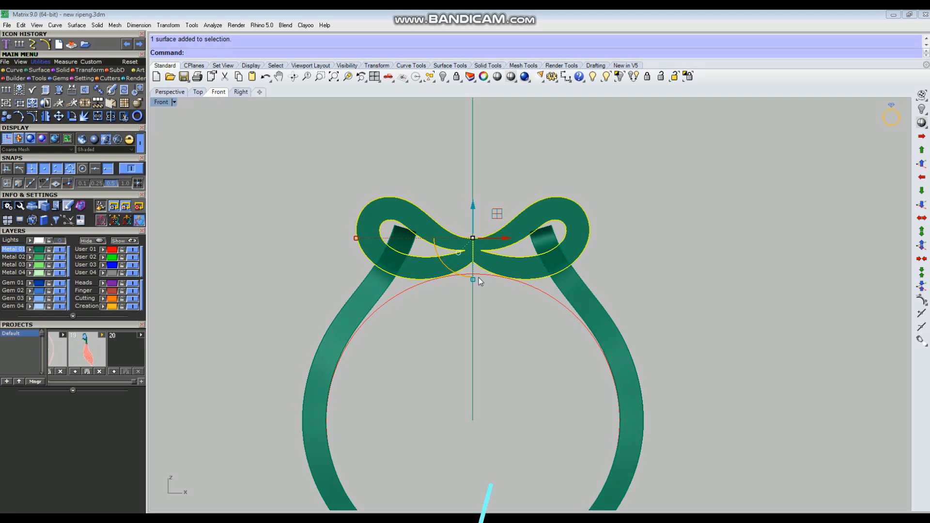
scroll(474, 280, down, 2)
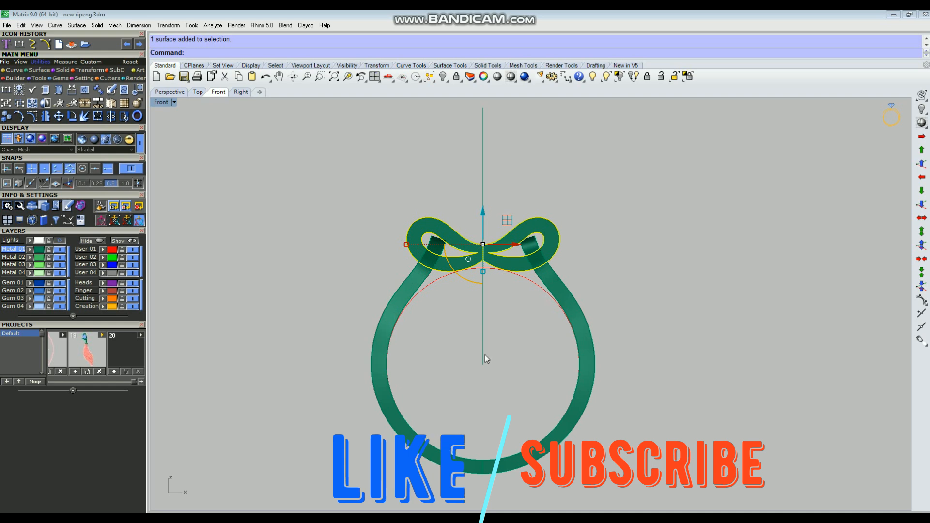
click(683, 274)
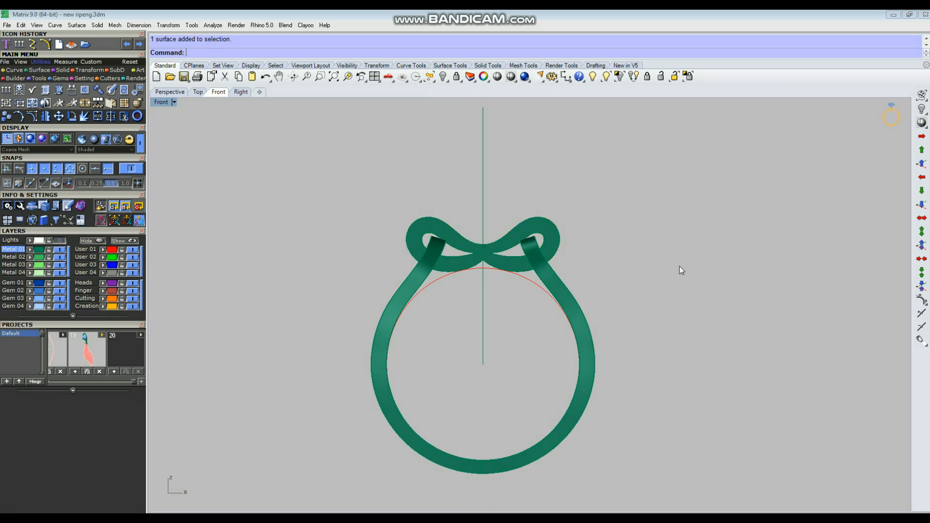
Try to extrude the right loop surface as a solid to both sides with a distance of 0.9, and undo it
key(ctrl+F4)
right_drag(636, 282, 547, 201)
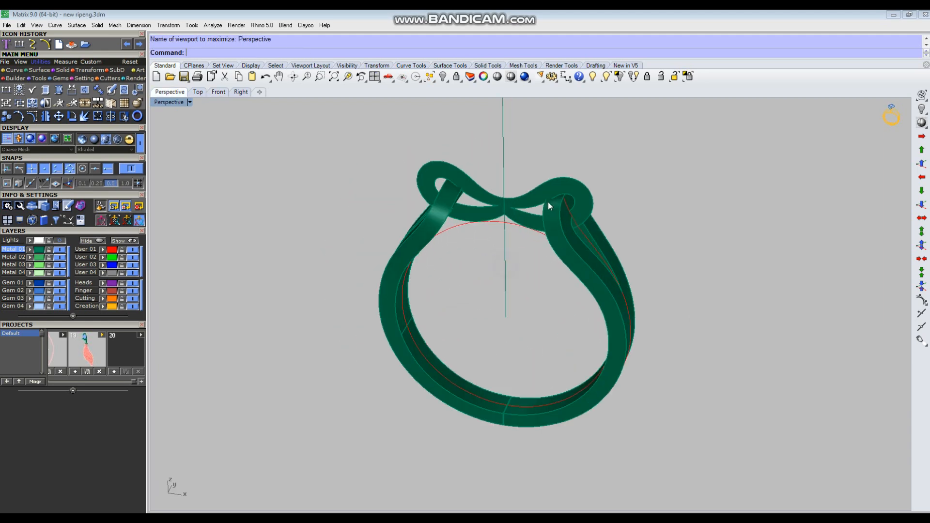
scroll(548, 201, up, 4)
click(540, 180)
scroll(543, 183, down, 4)
right_drag(703, 269, 647, 330)
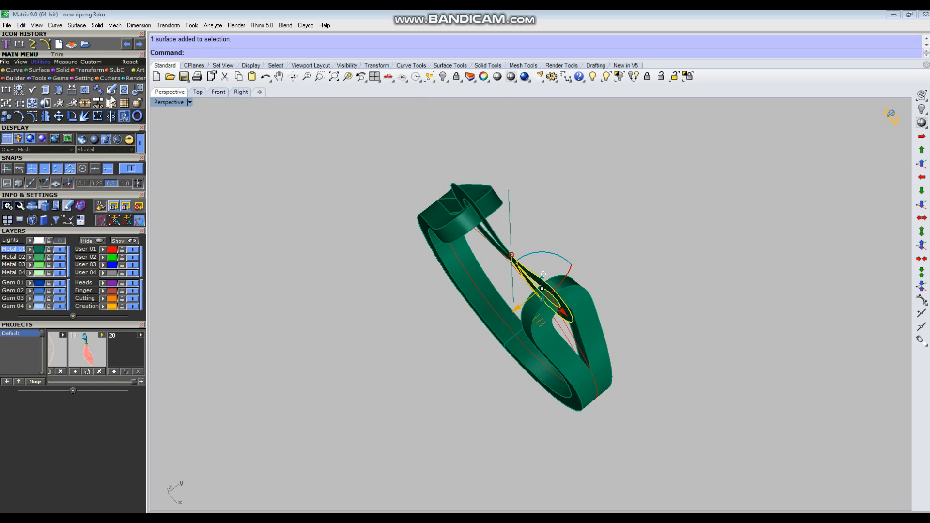
click(64, 70)
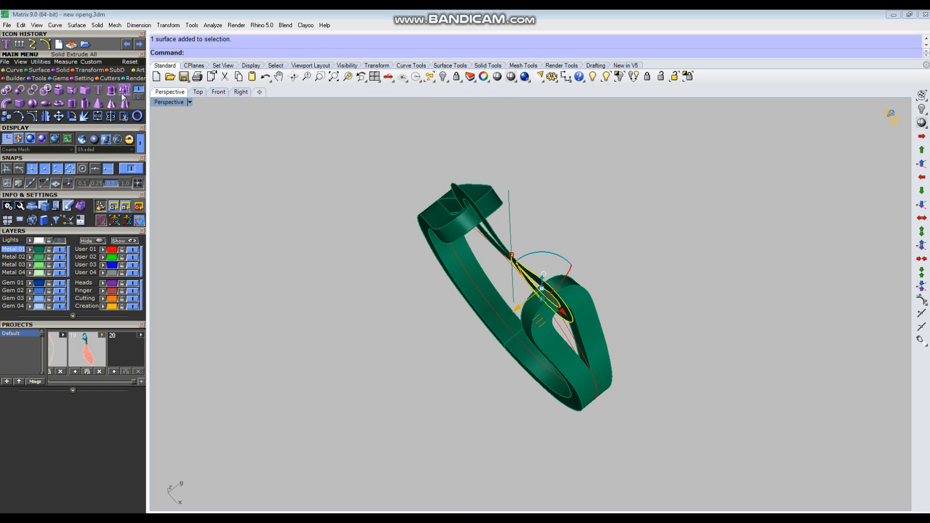
click(124, 91)
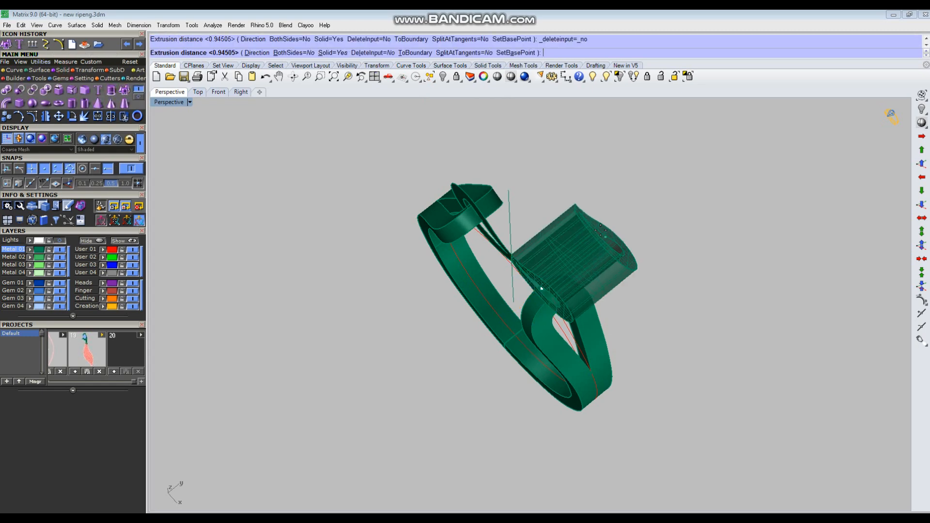
text(b)
key(Return)
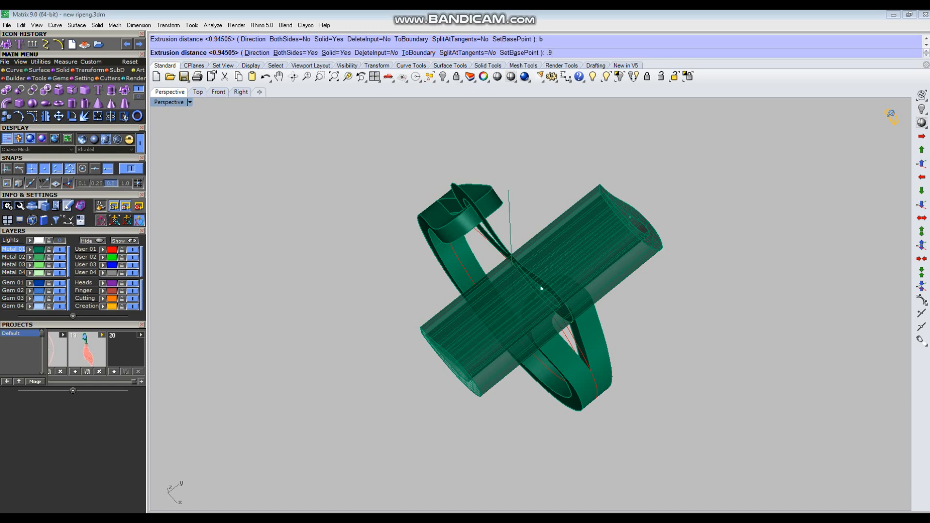
key(Return)
right_drag(574, 339, 654, 361)
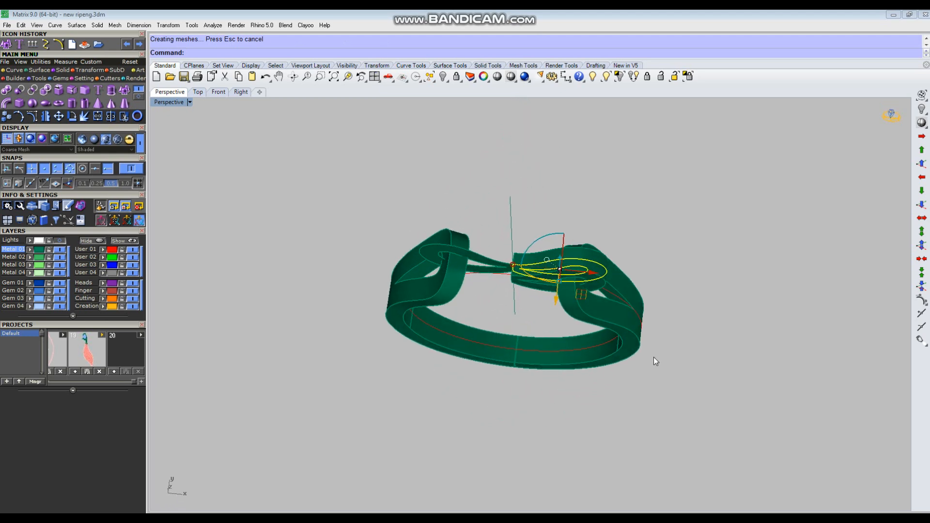
scroll(583, 274, up, 3)
key(ctrl+z)
Extrude the right loop surface as a solid to both sides, wider than the shank, and delete the original flat surface
right_click(693, 225)
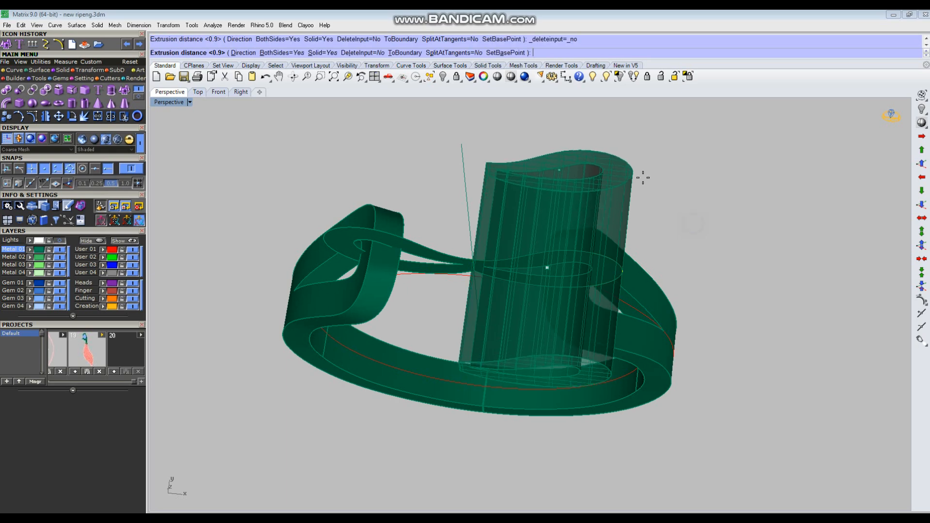
right_drag(680, 249, 580, 263)
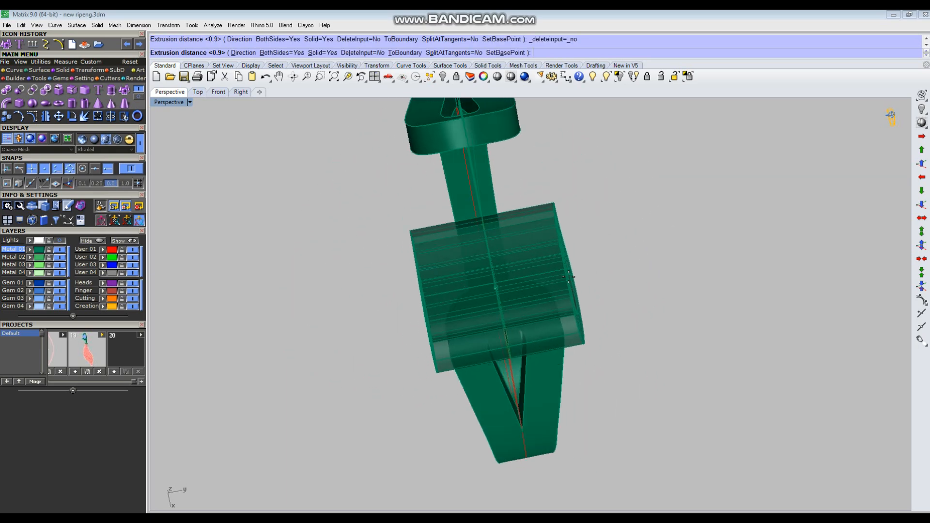
click(571, 269)
right_drag(575, 268, 626, 258)
key(Delete)
Move the flat left loop surface away from the ring and hide it
right_drag(484, 293, 580, 236)
click(463, 182)
scroll(475, 204, down, 2)
scroll(505, 219, down, 3)
right_drag(504, 219, 502, 311)
scroll(502, 311, down, 4)
text(m)
key(Return)
click(630, 228)
key(Return)
shift+click(542, 222)
key(ctrl+h)
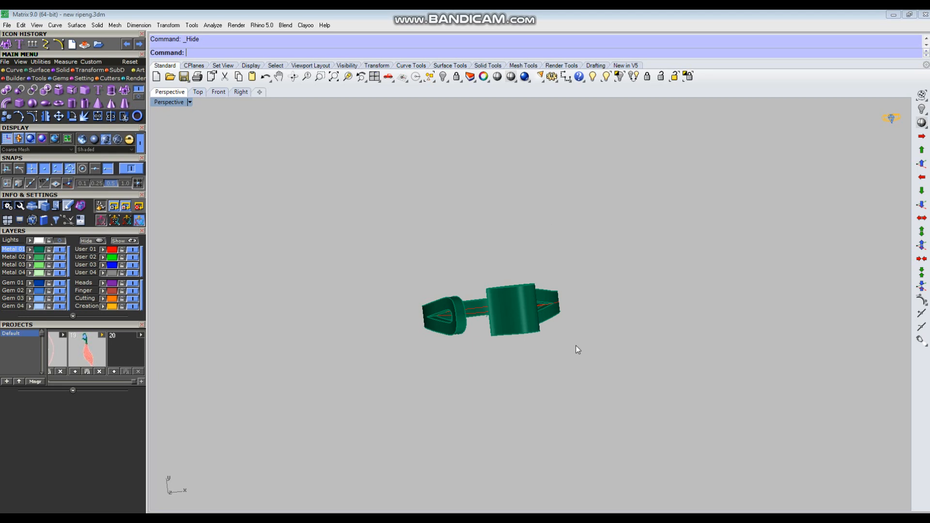
In the top view, turn off the User 01 layer and hide both shank halves, leaving the extruded loop
right_drag(577, 348, 515, 307)
key(ctrl+F1)
key(ctrl+F2)
key(ctrl+F1)
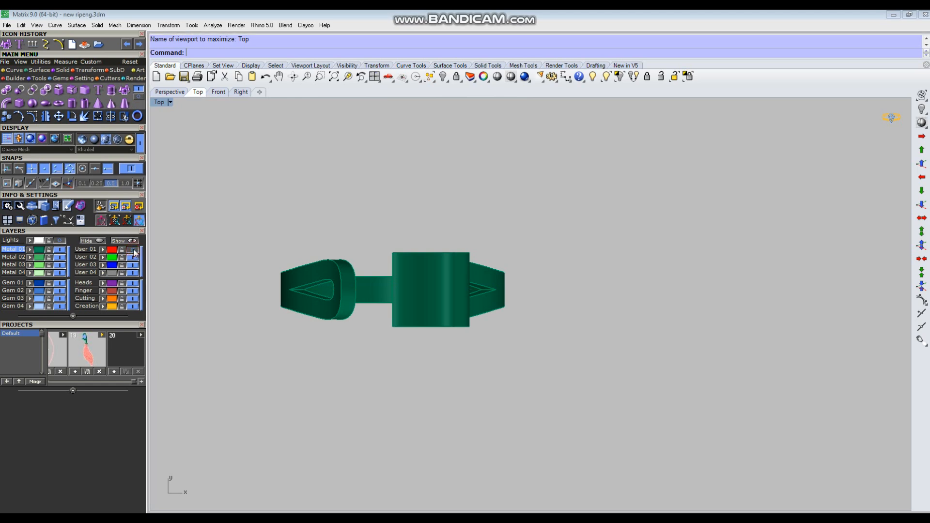
right_drag(492, 307, 446, 324)
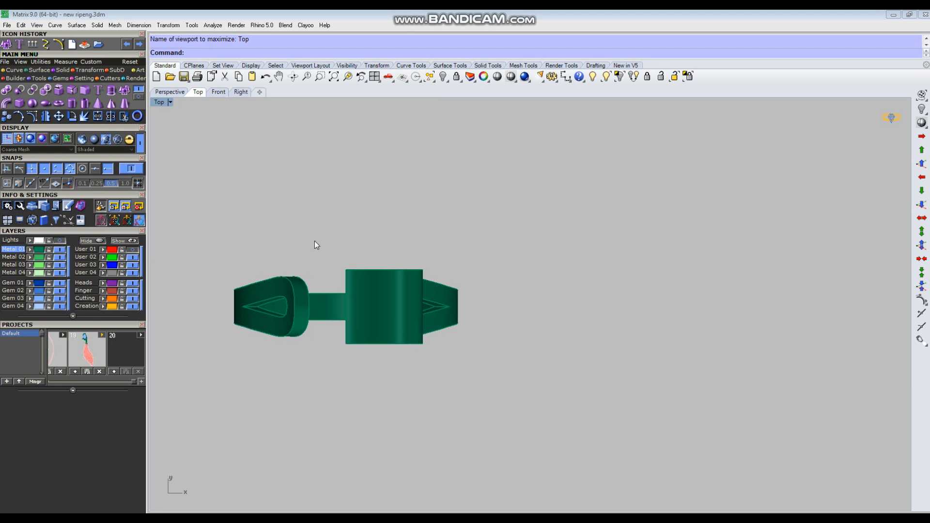
drag(314, 241, 286, 296)
shift+drag(494, 248, 443, 305)
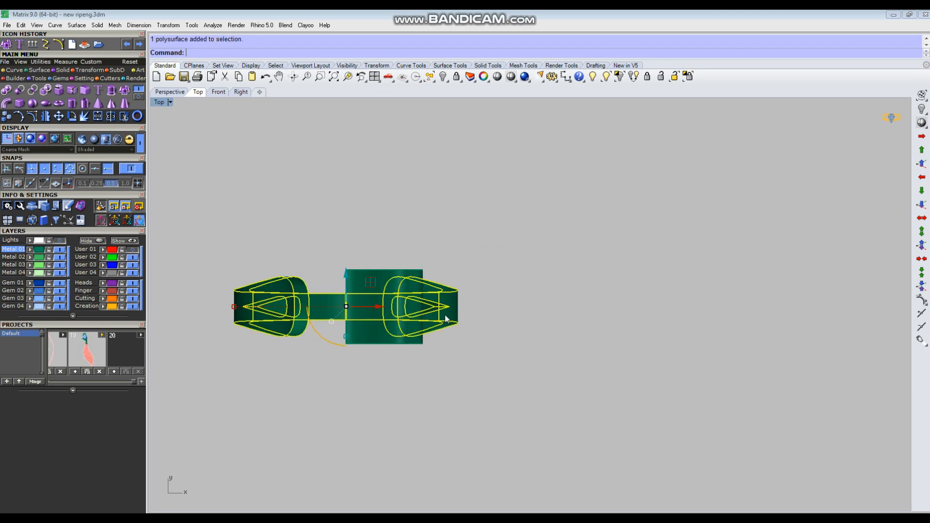
key(ctrl+h)
Draw a horizontal centre line from the origin out past the loop's right side
right_drag(426, 323, 468, 337)
text(l)
key(Return)
text(0)
key(Return)
shift+click(619, 318)
drag(574, 264, 532, 328)
scroll(482, 325, up, 3)
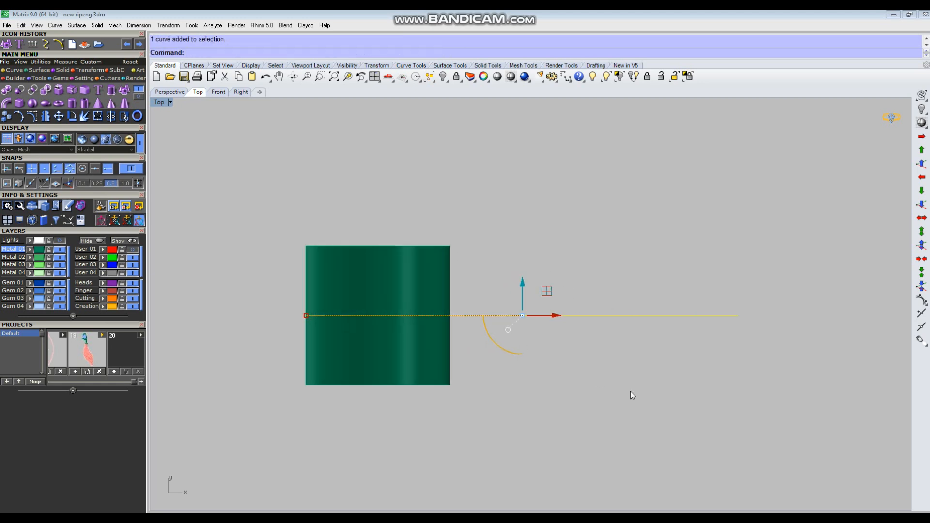
text(c)
key(Return)
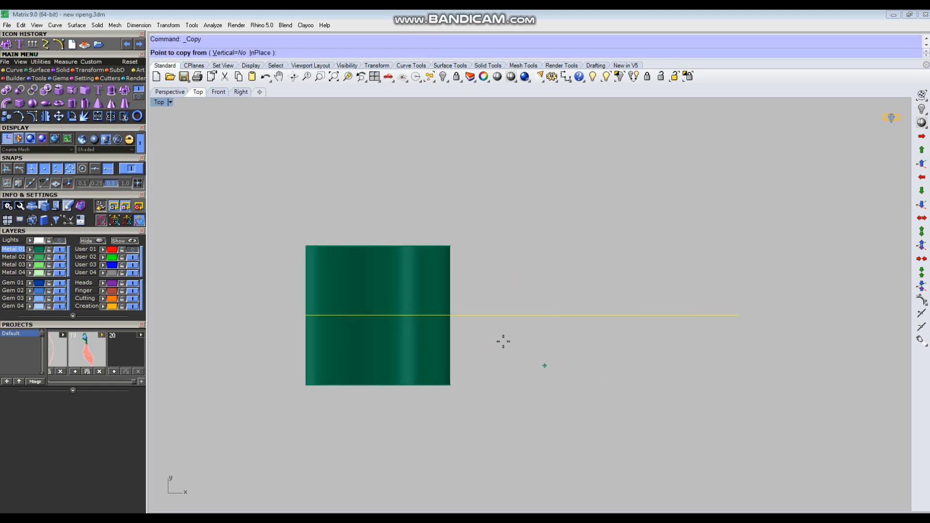
click(452, 316)
key(Escape)
key(Escape)
Draw a 1.80 diameter circle centred on the centre line at the loop's right edge
text(c)
key(Return)
click(448, 315)
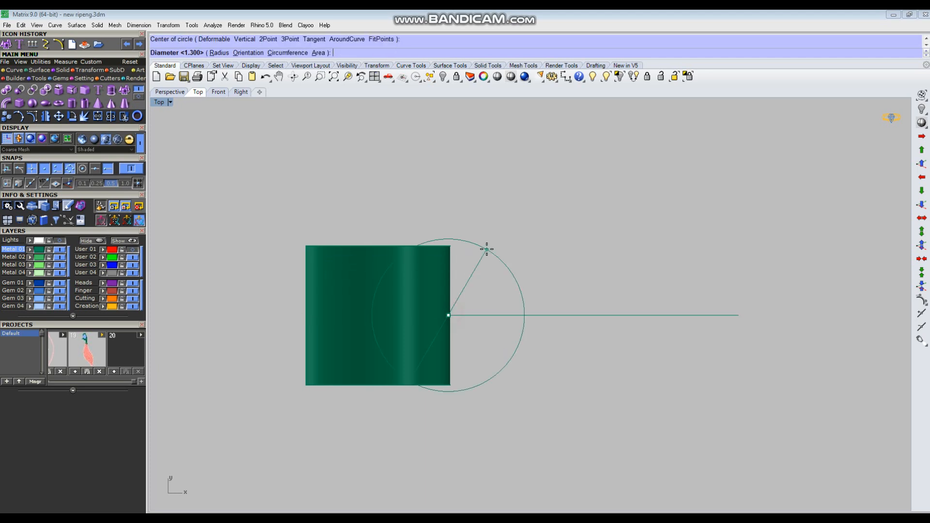
text(1.80)
key(Return)
click(465, 305)
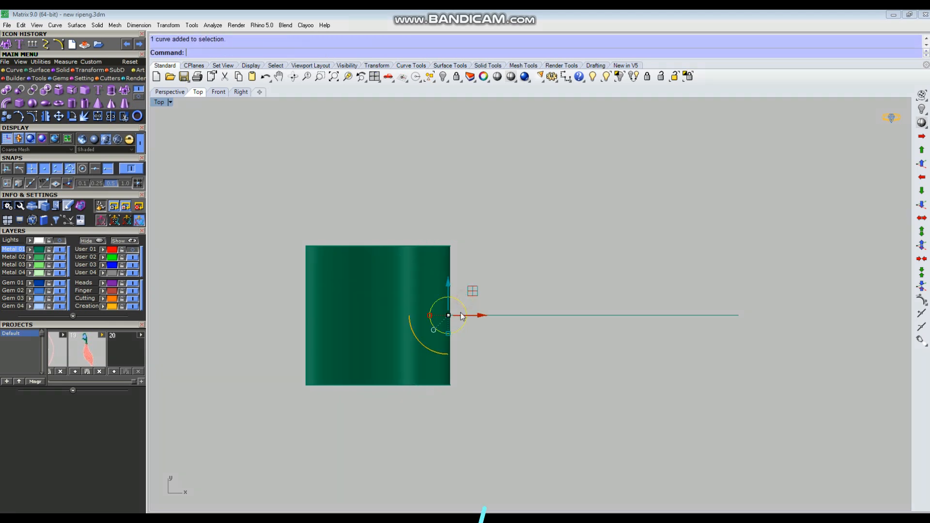
scroll(455, 304, up, 2)
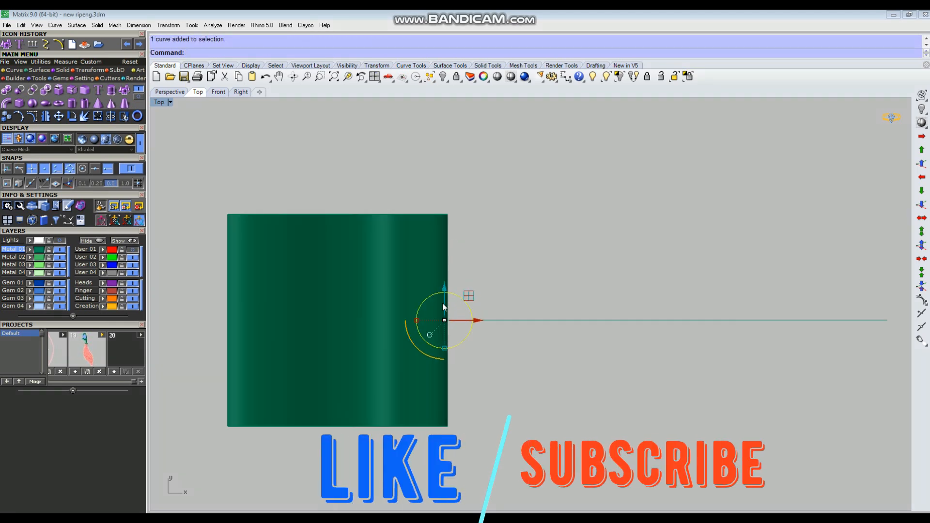
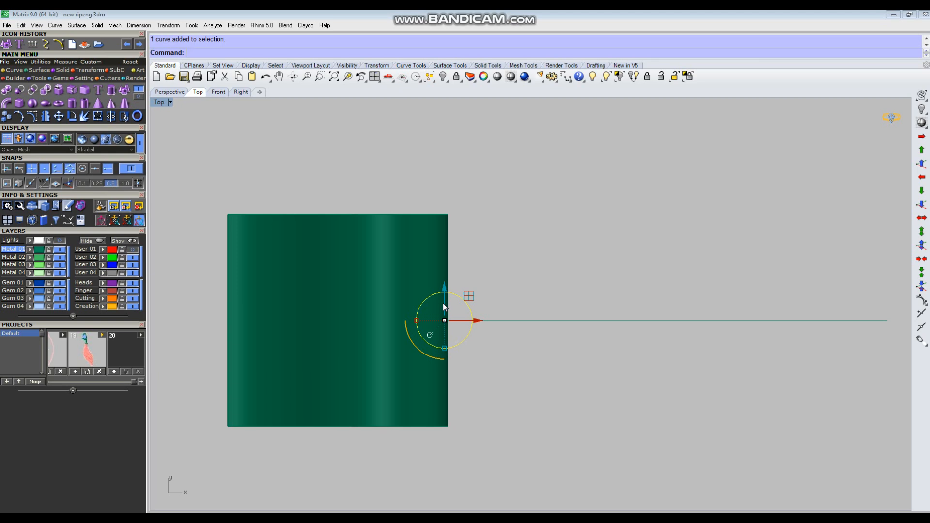
scroll(460, 338, up, 6)
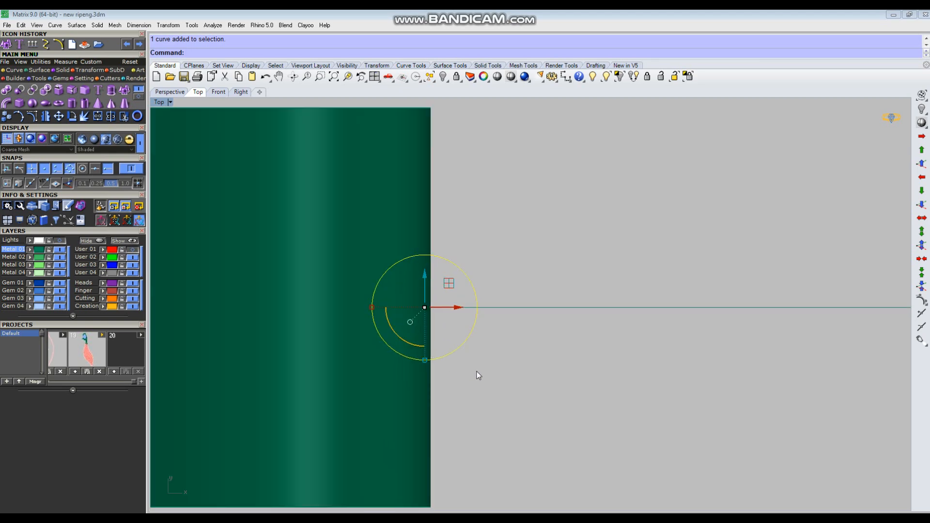
scroll(476, 372, down, 4)
click(493, 372)
Draw a 1.60 diameter reference circle in the empty area beyond the loop's right side
scroll(480, 366, down, 4)
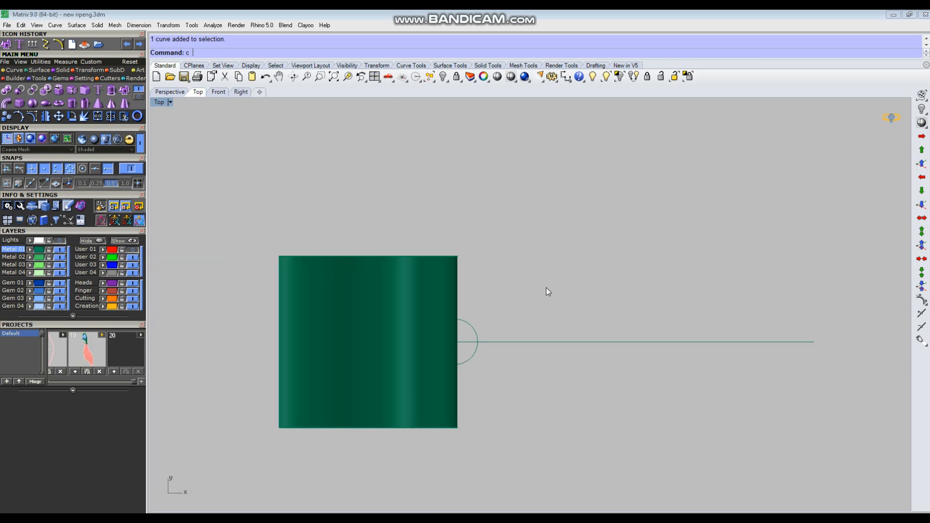
key(Return)
click(550, 267)
text(1)
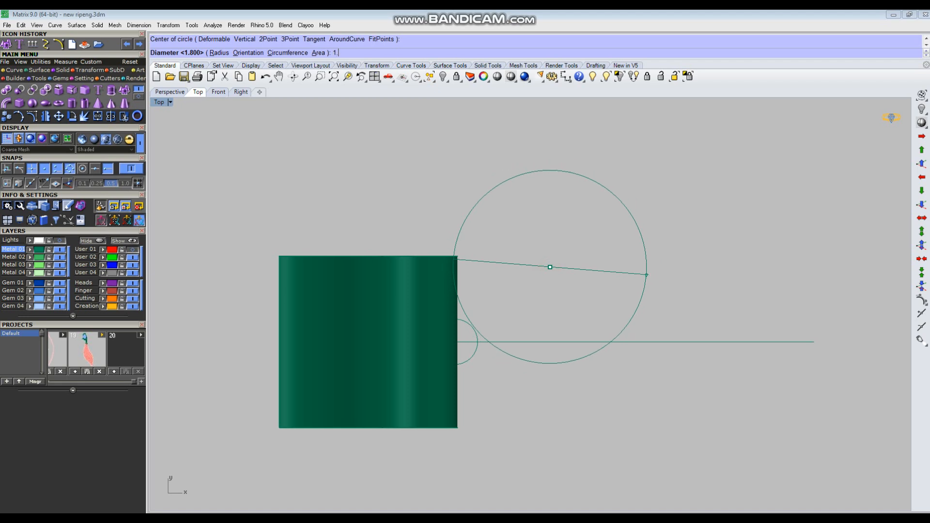
text(.60)
key(Return)
click(569, 271)
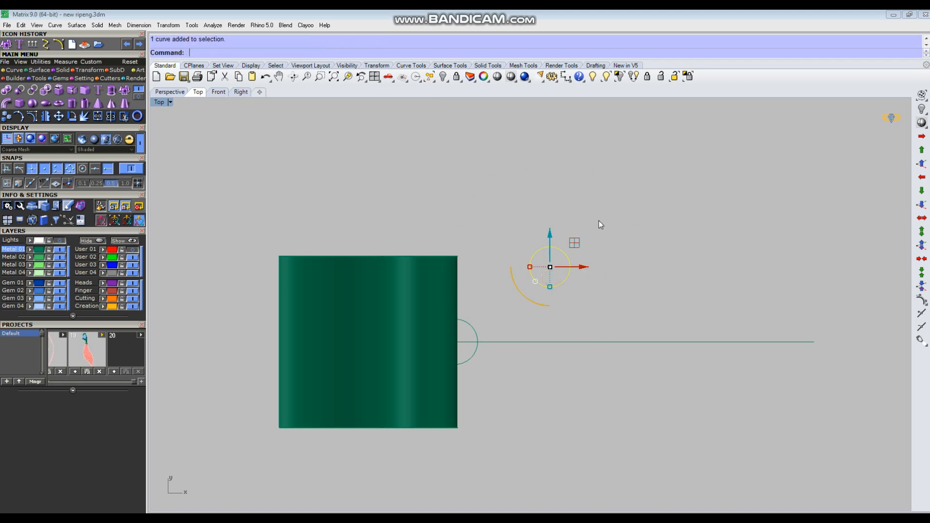
Offset the 1.60 diameter circle outward by 0.25
text(o)
key(Return)
text(.25)
key(Return)
click(599, 214)
click(571, 250)
text(d)
key(Return)
key(Escape)
key(Escape)
Replace the circle at the loop's right edge with a 2.10 diameter circle centred on the centre line
click(475, 325)
key(Delete)
text(c)
key(Return)
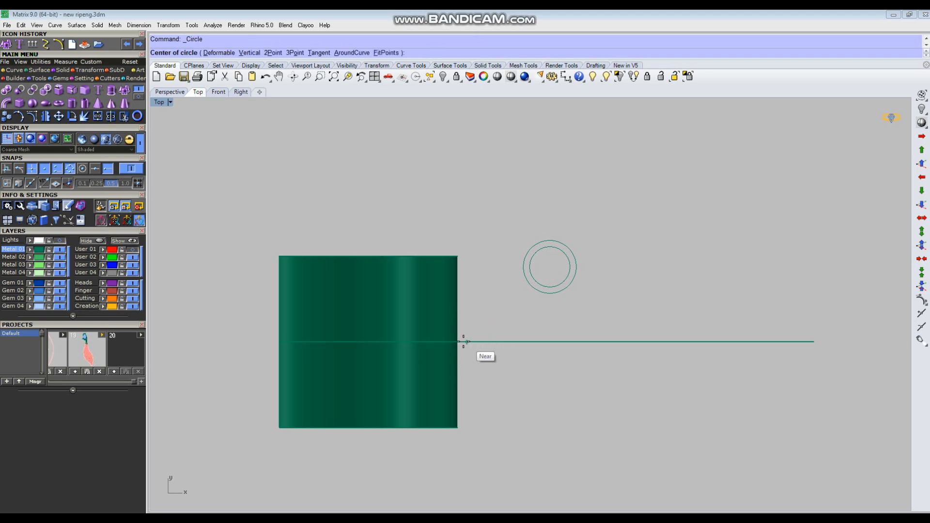
click(463, 342)
text(2.10)
key(Return)
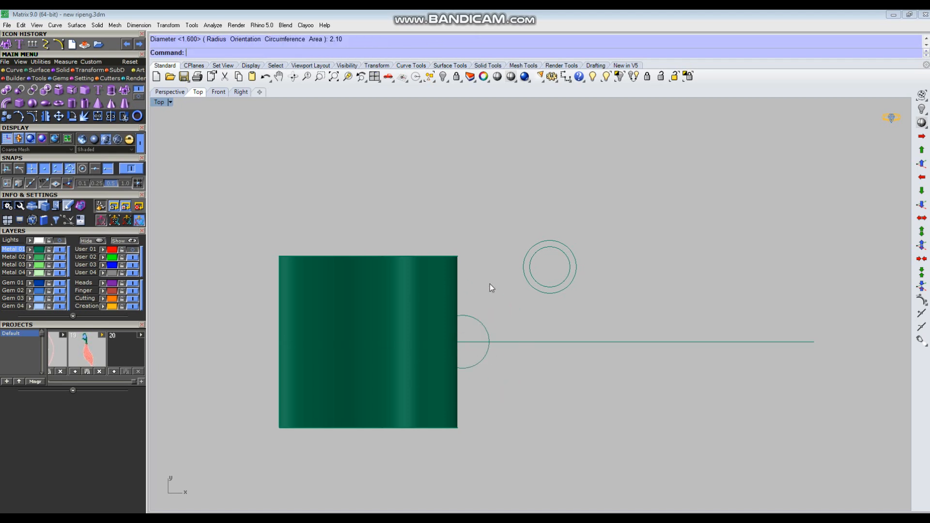
drag(490, 304, 472, 325)
right_drag(506, 308, 538, 287)
click(576, 303)
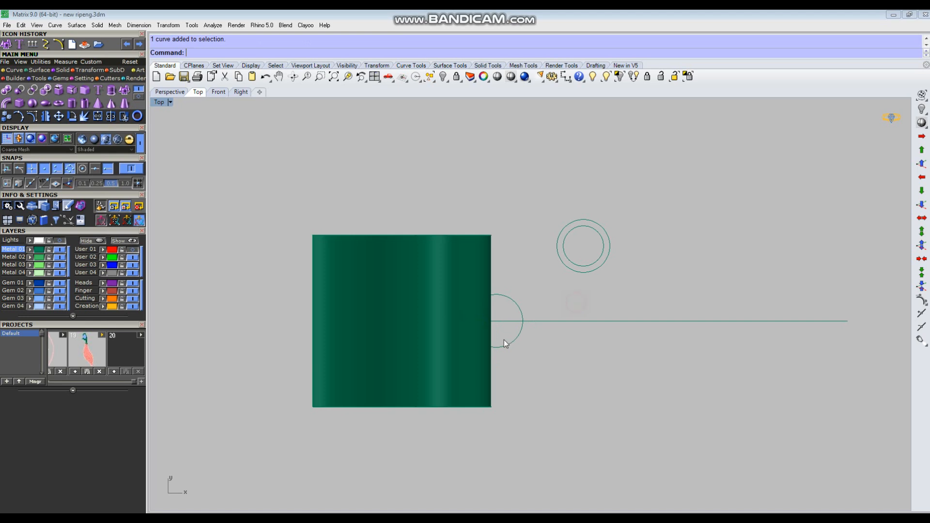
scroll(496, 320, up, 2)
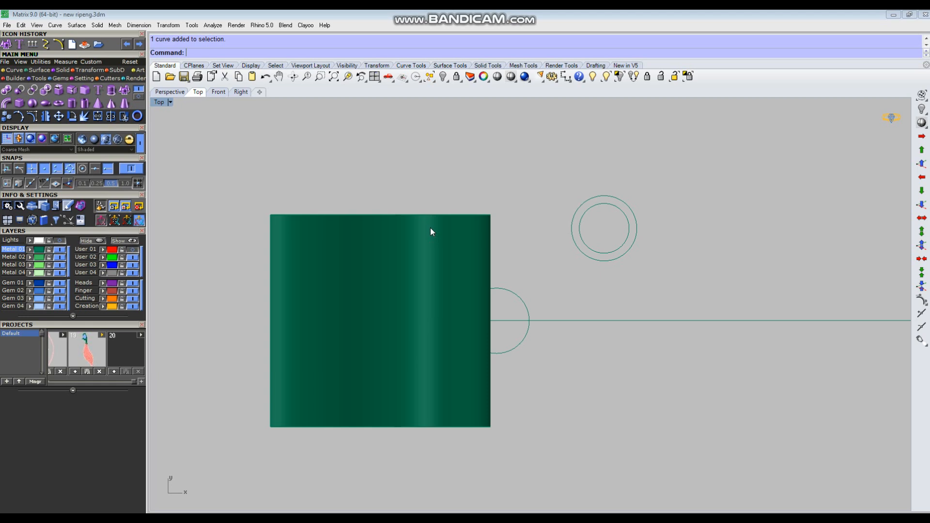
Switch the Top view to wireframe display so the loop's whole centre line can be worked on
click(511, 76)
right_drag(442, 270, 473, 264)
right_drag(396, 292, 448, 297)
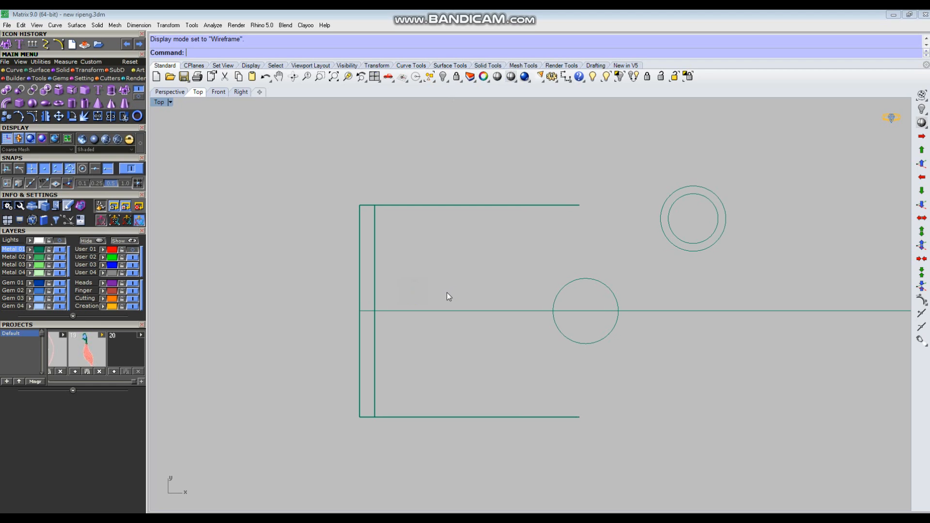
Try a 1.80 diameter circle centred on the centre line near the loop's inner end, and undo it
key(Return)
click(425, 310)
text(1.80)
key(Return)
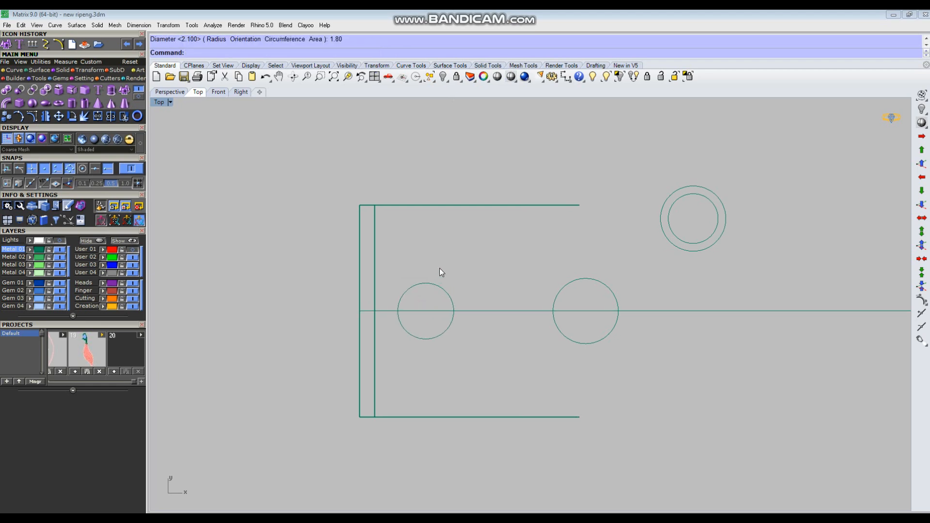
click(436, 284)
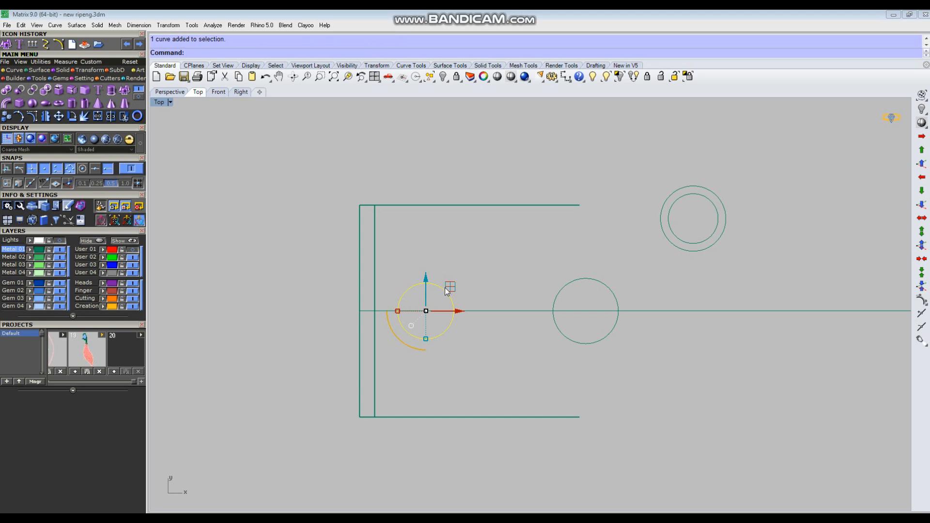
key(ctrl+z)
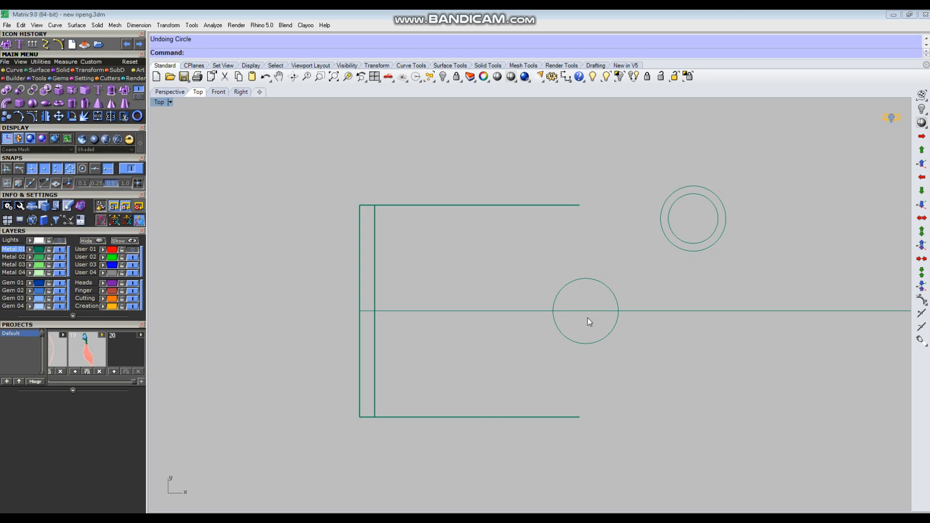
Draw a smaller circle centred on the centre line near the loop's inner end and offset it outward by 0.25
key(Return)
click(422, 310)
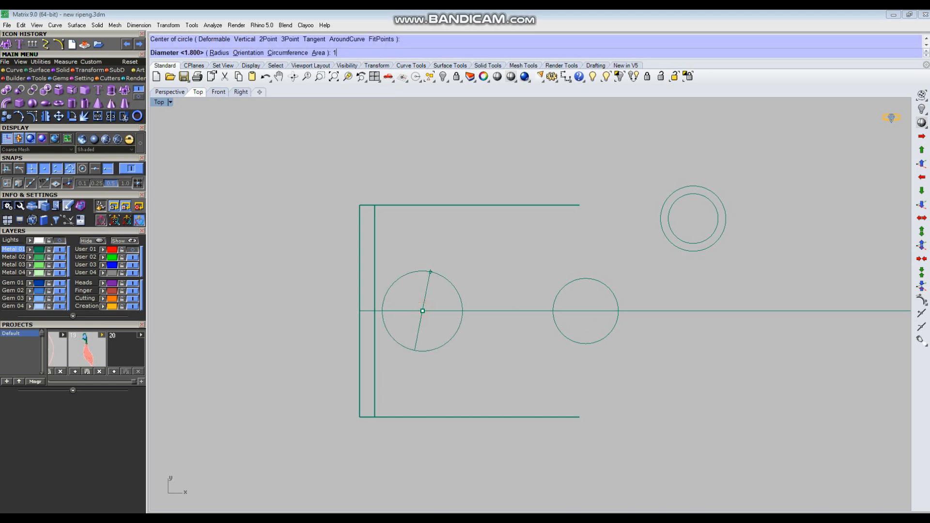
key(Return)
click(425, 292)
scroll(427, 283, up, 4)
text(o)
key(Return)
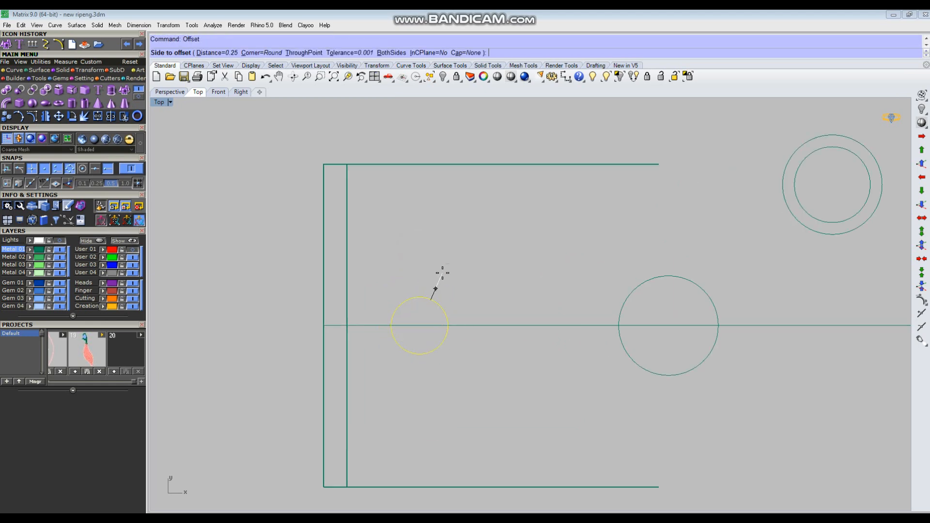
key(Return)
click(457, 232)
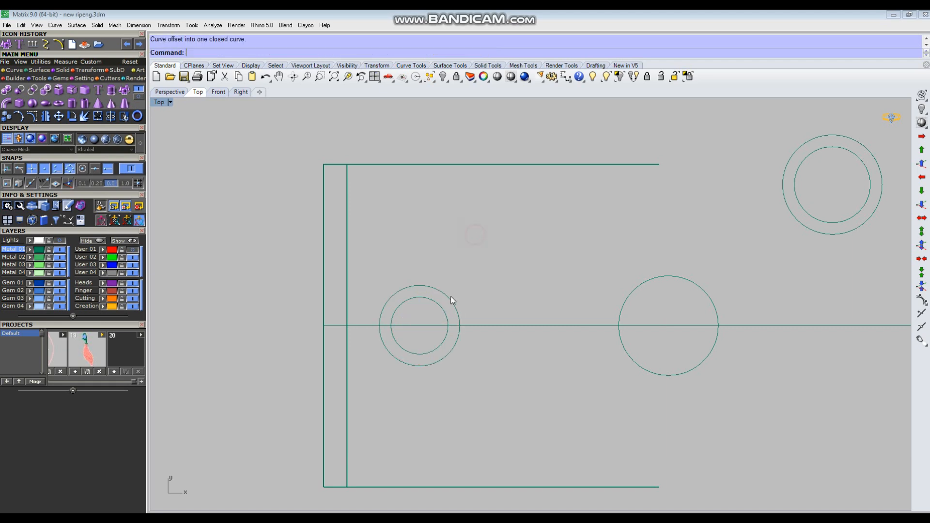
Move the two concentric circles along the centre line closer to the loop's inner end
scroll(494, 281, down, 2)
click(463, 286)
scroll(455, 301, up, 2)
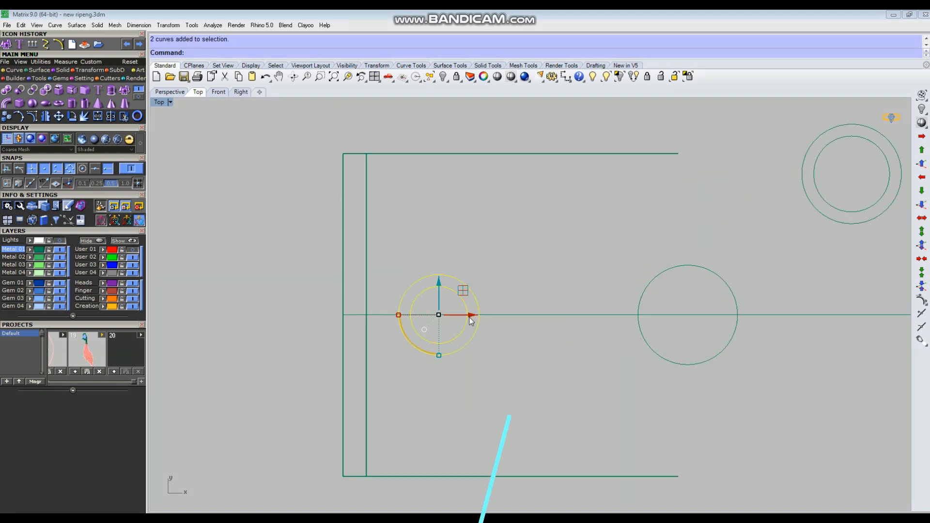
drag(469, 315, 444, 315)
click(546, 279)
Draw a line from the upper quadrant of the outer concentric circle to the upper quadrant of the 2.10 diameter circle
right_drag(482, 268, 522, 287)
right_click(528, 276)
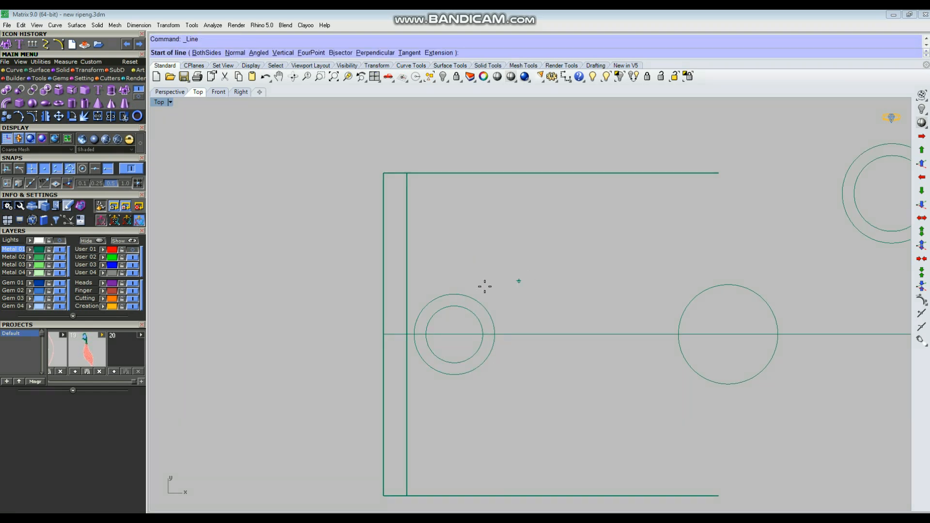
click(455, 294)
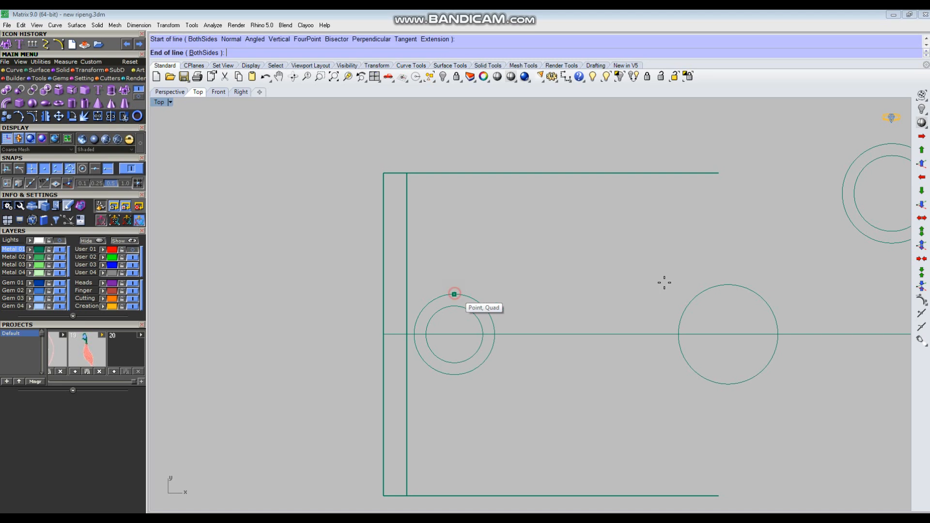
click(723, 279)
Align the gumball to the object and stretch the sloped line lengthwise past both ends of the loop
click(503, 291)
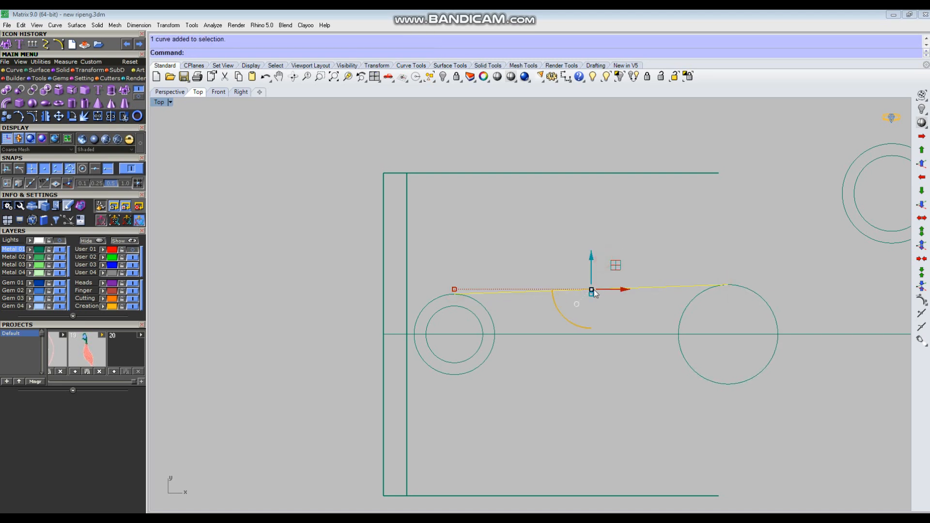
click(577, 303)
click(612, 244)
scroll(500, 309, down, 2)
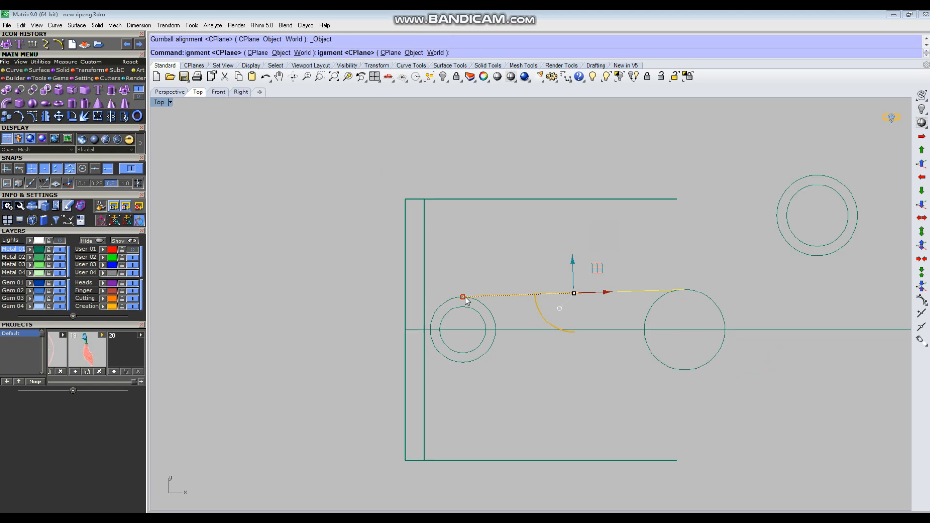
drag(463, 297, 332, 302)
Mirror the stretched line across the X axis
scroll(573, 249, down, 6)
text(mi)
key(Return)
text(x)
key(Return)
scroll(693, 294, down, 1)
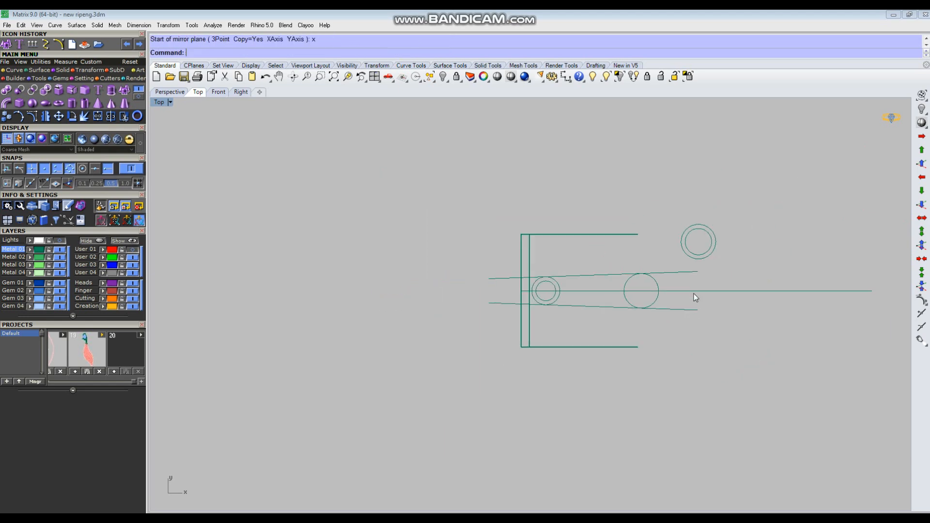
Return to shaded display and WireCut the loop with the upper sloped line, keeping both pieces
click(511, 77)
scroll(567, 248, up, 2)
click(728, 268)
right_drag(749, 305, 700, 307)
text(Wr)
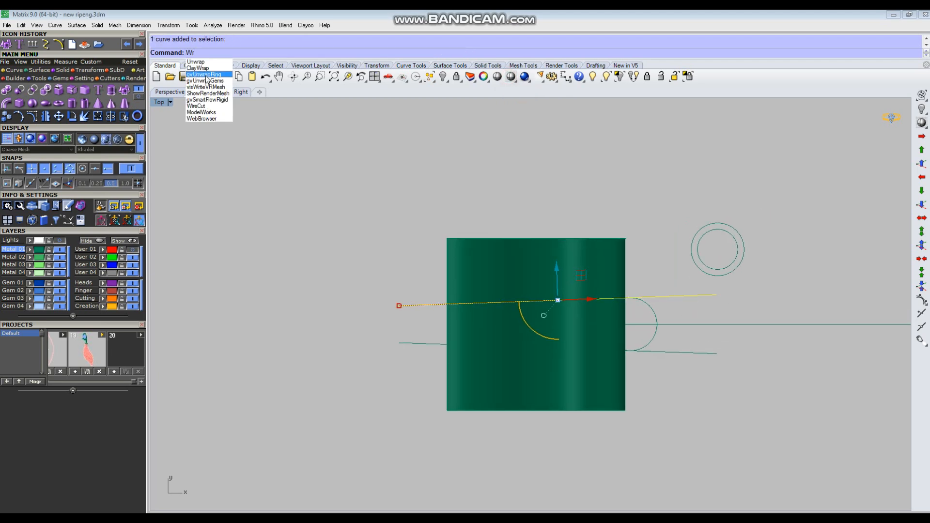
click(215, 105)
click(580, 273)
right_click(579, 275)
right_click(557, 297)
click(559, 191)
WireCut the remaining loop body with the lower sloped line
drag(706, 351, 697, 363)
key(ctrl+z)
right_click(634, 367)
click(606, 373)
right_click(607, 374)
right_click(609, 376)
Delete the two outer pieces cut from the loop, keeping the tapered middle piece
click(536, 377)
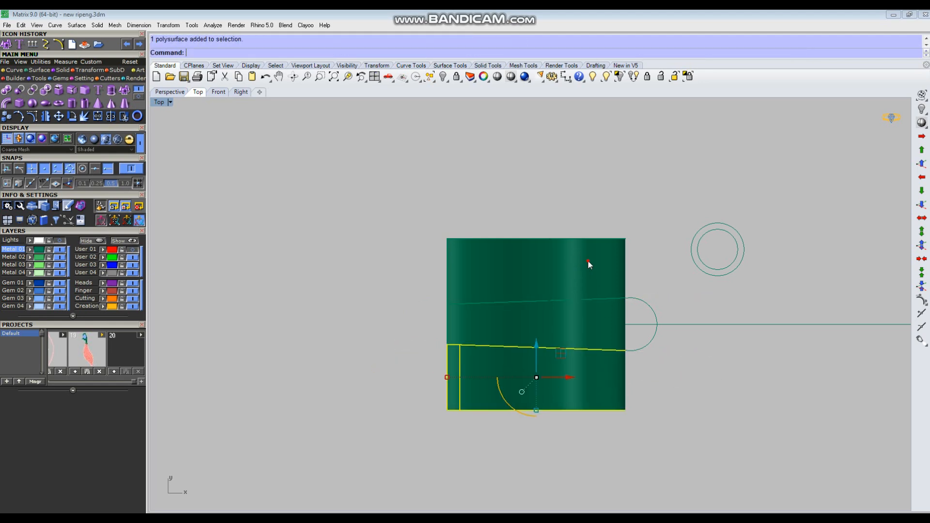
scroll(581, 269, down, 2)
key(Delete)
scroll(608, 317, up, 3)
click(636, 277)
key(Delete)
Delete the reference circles beside the loop and the leftover construction circles on the centre line
drag(788, 157, 711, 237)
key(Delete)
scroll(665, 277, down, 2)
scroll(664, 280, down, 2)
key(ctrl+F4)
right_drag(604, 355, 555, 267)
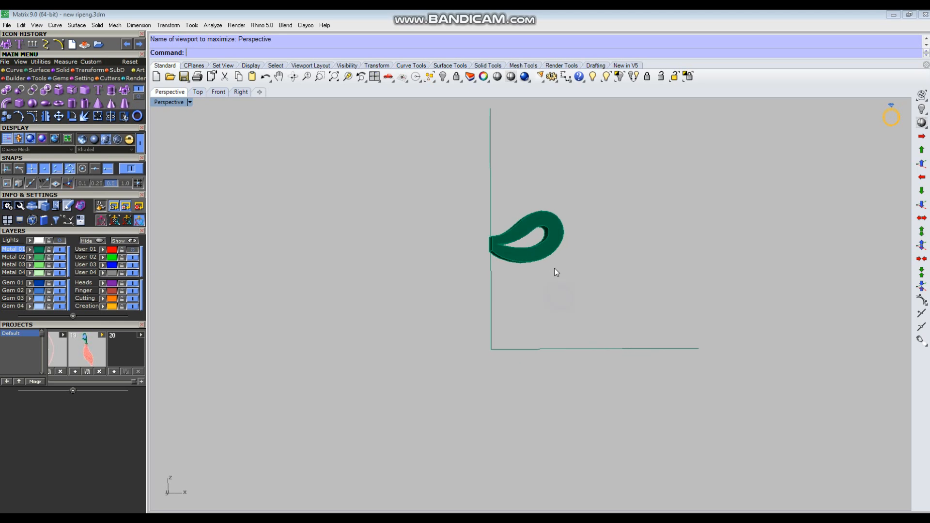
key(ctrl+F2)
scroll(520, 289, up, 2)
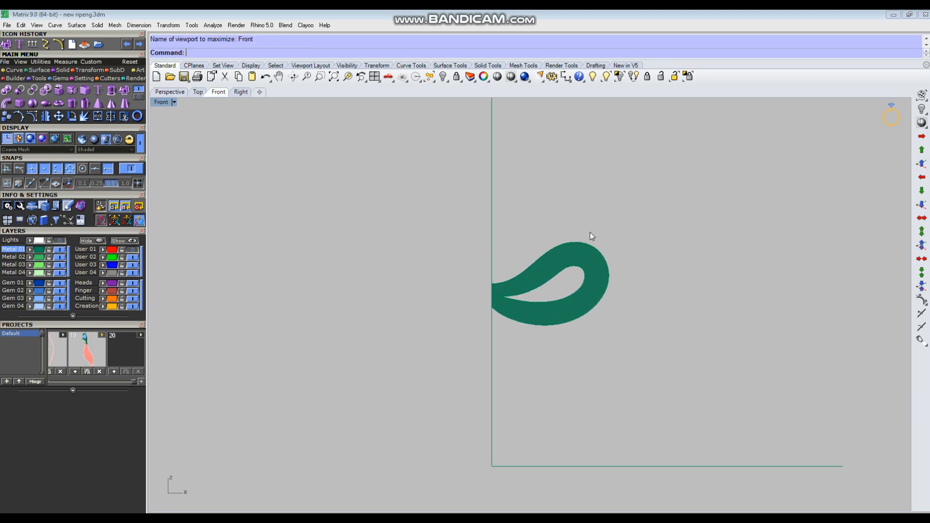
key(ctrl+F4)
right_drag(611, 285, 434, 339)
drag(434, 339, 585, 418)
key(Delete)
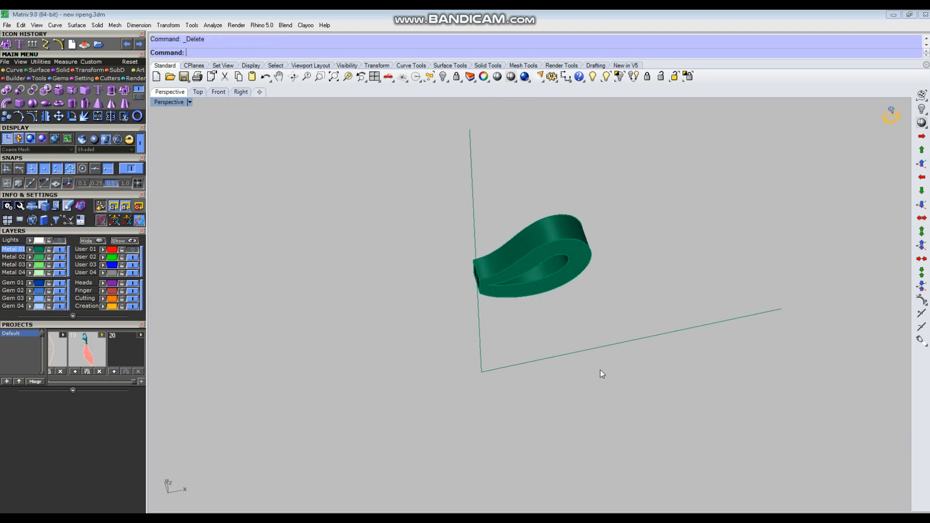
Bring back the hidden ring shank with ShowSelected, leaving the other hidden objects out
click(606, 76)
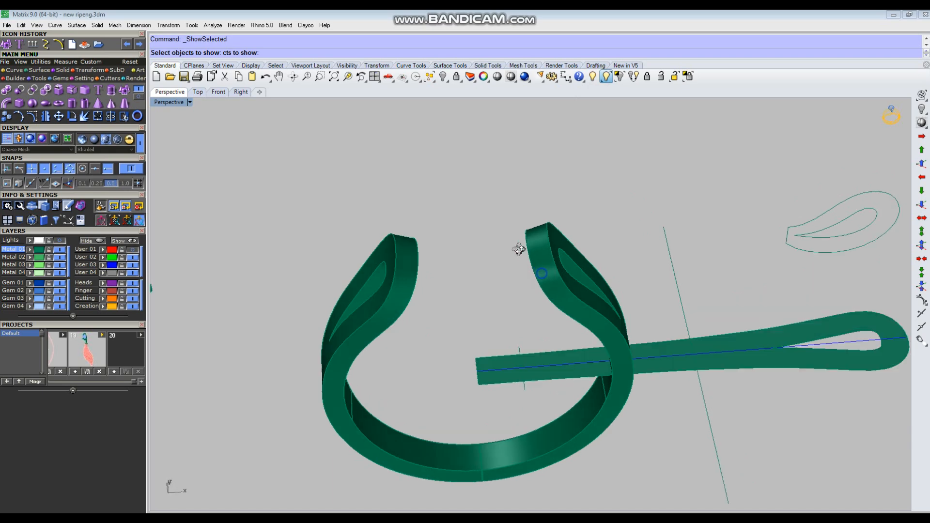
drag(331, 267, 325, 270)
key(Return)
right_drag(528, 220, 538, 296)
Mirror the tapered loop across the Y axis to form the opposite side of the bow
click(551, 283)
right_drag(635, 264, 353, 276)
text(Mirror)
key(Return)
text(y)
key(Return)
Examine from several angles how the mirrored loops sit against the split shank
scroll(501, 241, up, 5)
right_drag(513, 232, 566, 266)
scroll(513, 251, up, 4)
scroll(557, 290, down, 5)
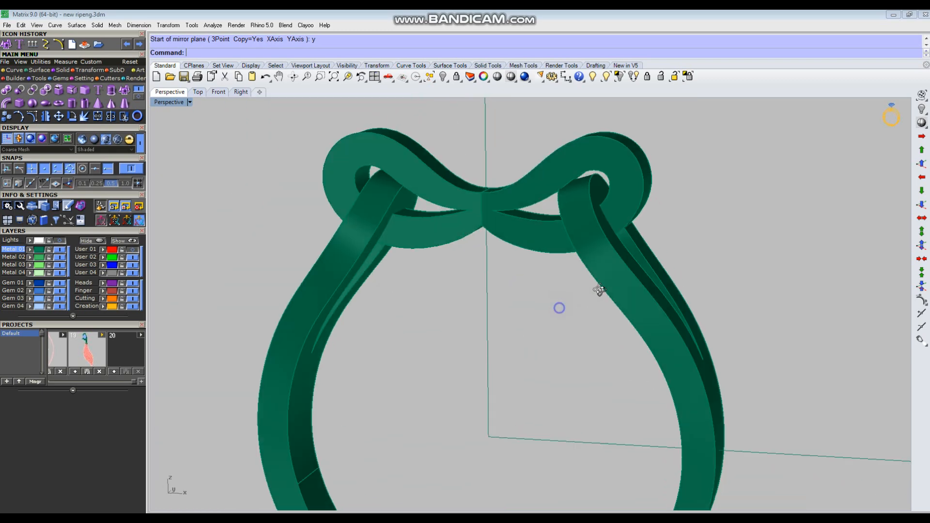
mouse_move(625, 248)
right_down()
mouse_move(666, 237)
mouse_move(630, 252)
mouse_move(502, 269)
mouse_move(562, 281)
mouse_move(688, 236)
mouse_move(642, 248)
mouse_move(642, 240)
right_up()
key(ctrl+F2)
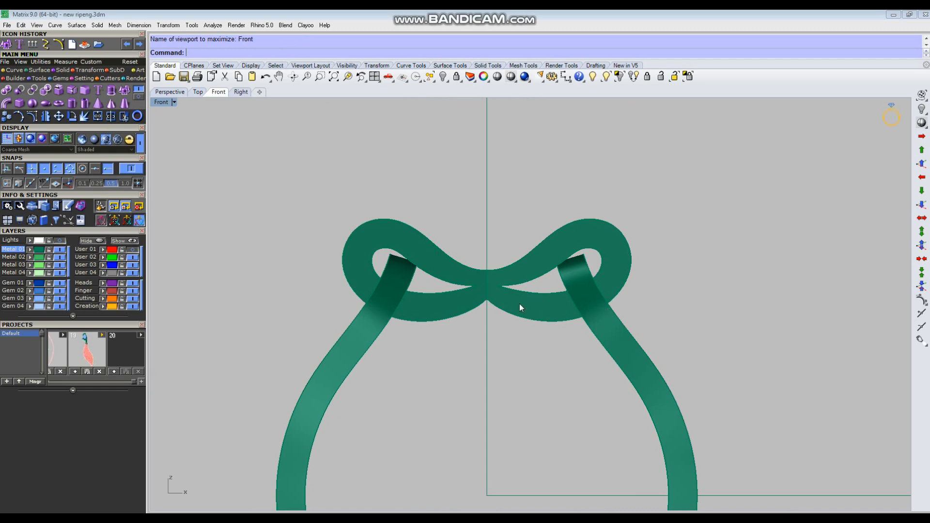
key(ctrl+F4)
right_drag(563, 292, 525, 297)
scroll(615, 226, up, 2)
right_drag(615, 225, 504, 217)
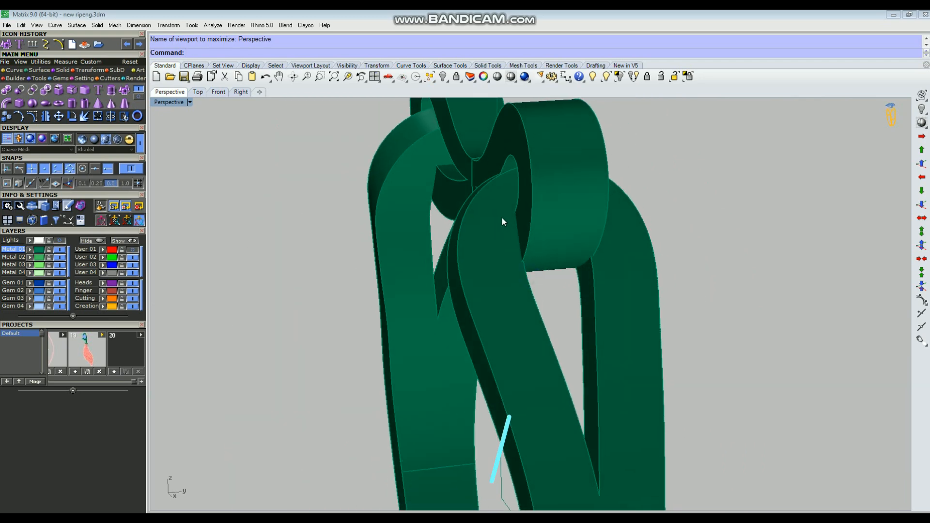
scroll(534, 235, down, 2)
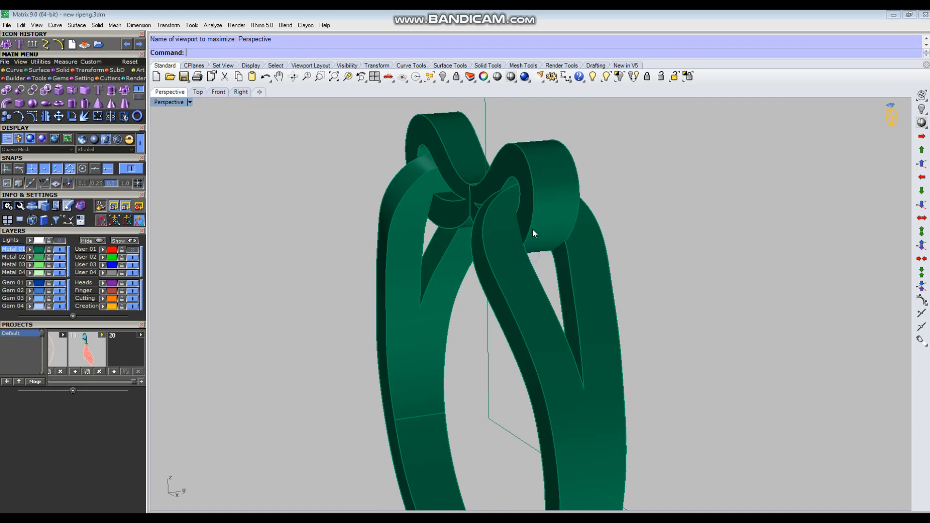
right_drag(460, 211, 551, 151)
click(405, 202)
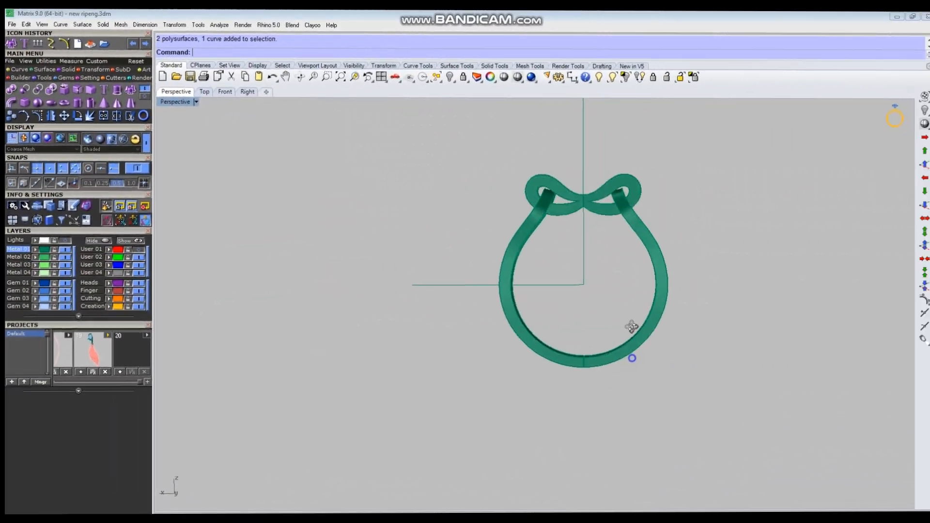
right_drag(631, 384, 551, 297)
Show and lock the Lights layer holding the reference sketch, and switch the Front view to wireframe
key(ctrl+F2)
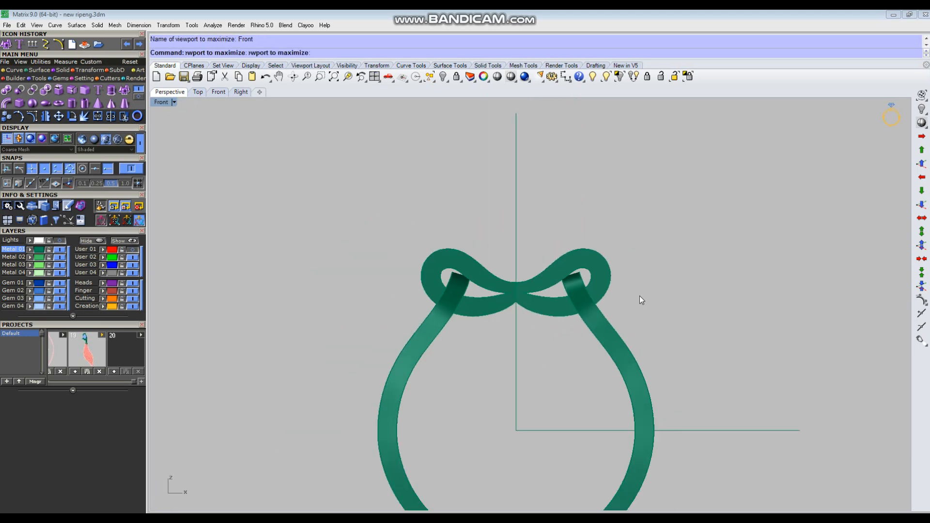
click(55, 240)
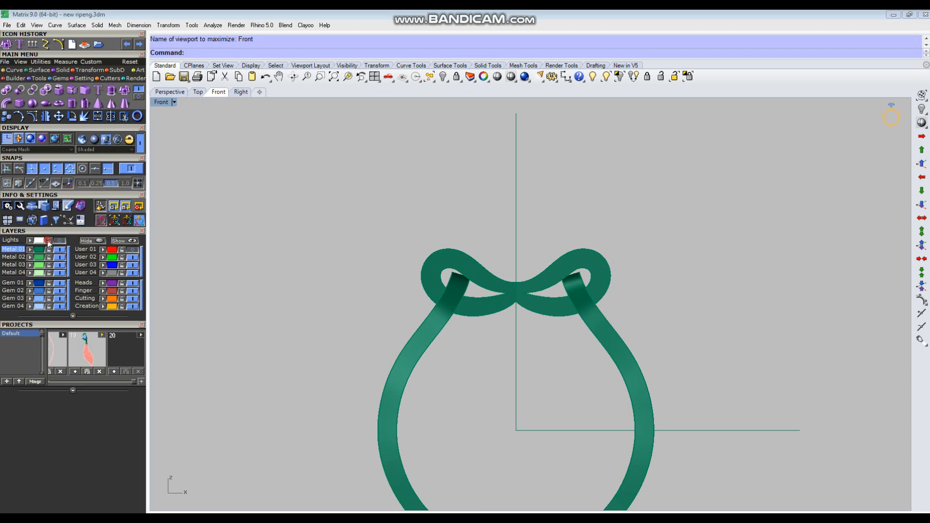
scroll(536, 246, down, 3)
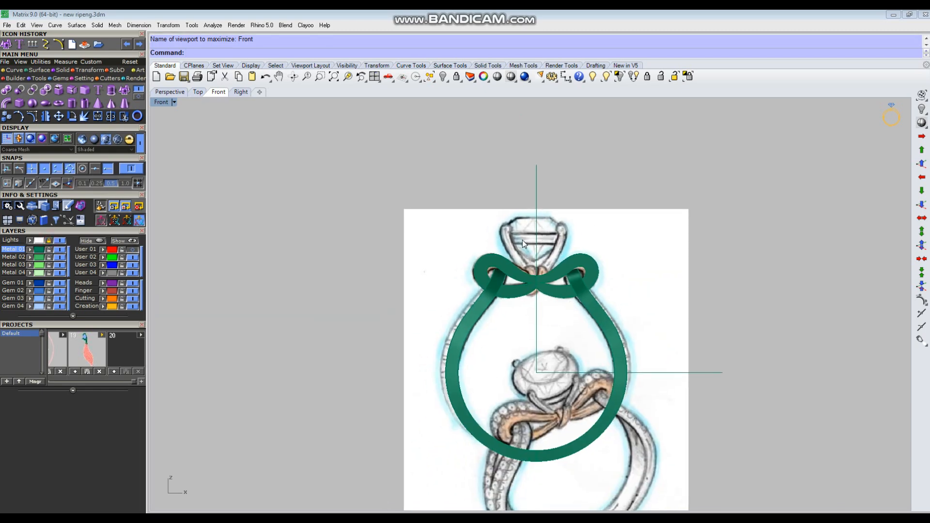
click(510, 77)
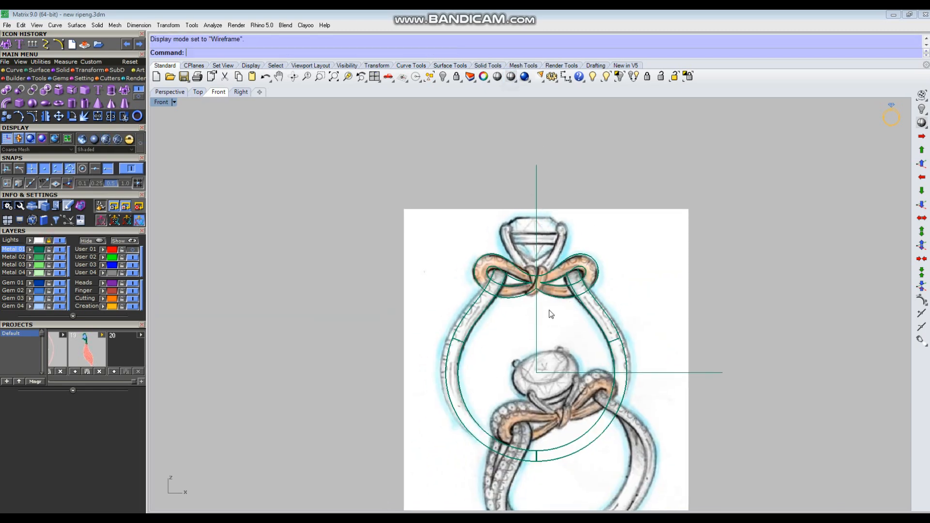
scroll(546, 300, up, 3)
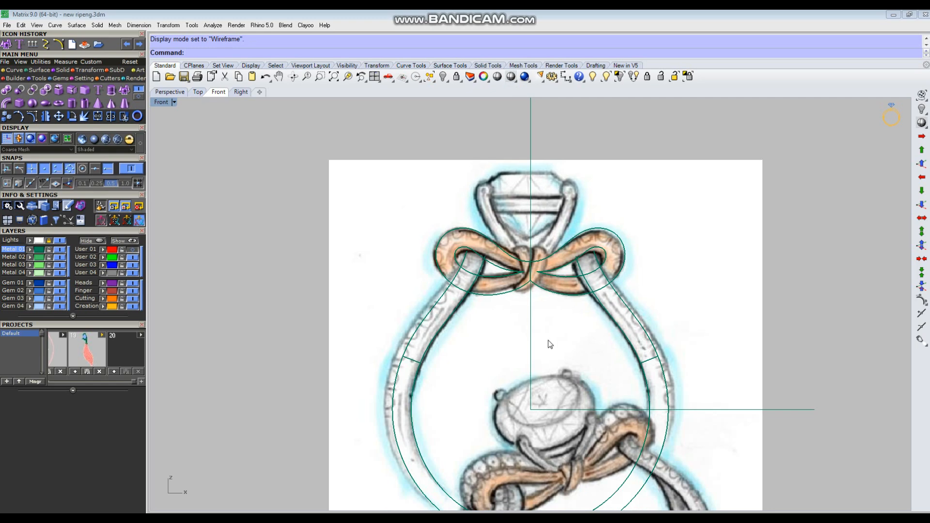
right_drag(550, 344, 545, 326)
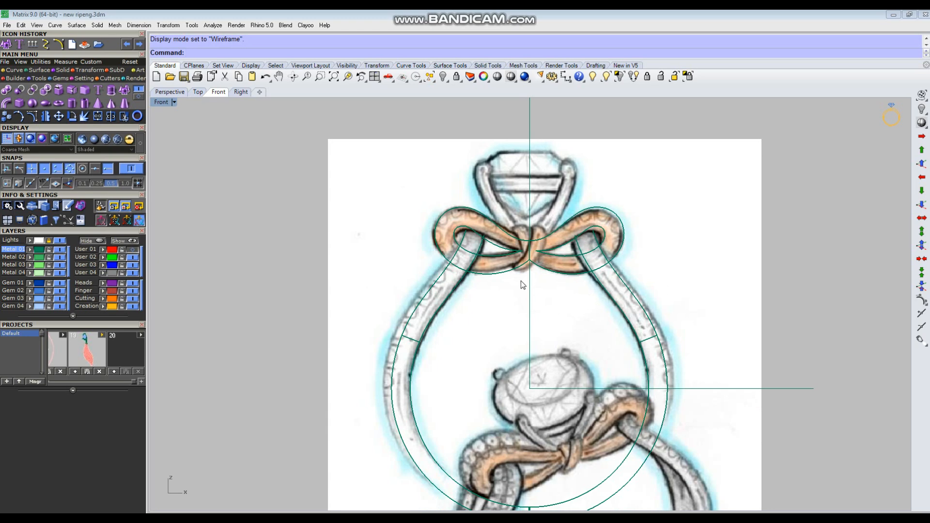
Hide both bow loops to uncover the knot in the reference sketch
scroll(523, 285, up, 4)
click(539, 266)
shift+click(494, 215)
mouse_move(544, 281)
right_down()
mouse_move(529, 294)
mouse_move(533, 278)
mouse_move(556, 271)
right_up()
key(ctrl+h)
scroll(551, 224, up, 4)
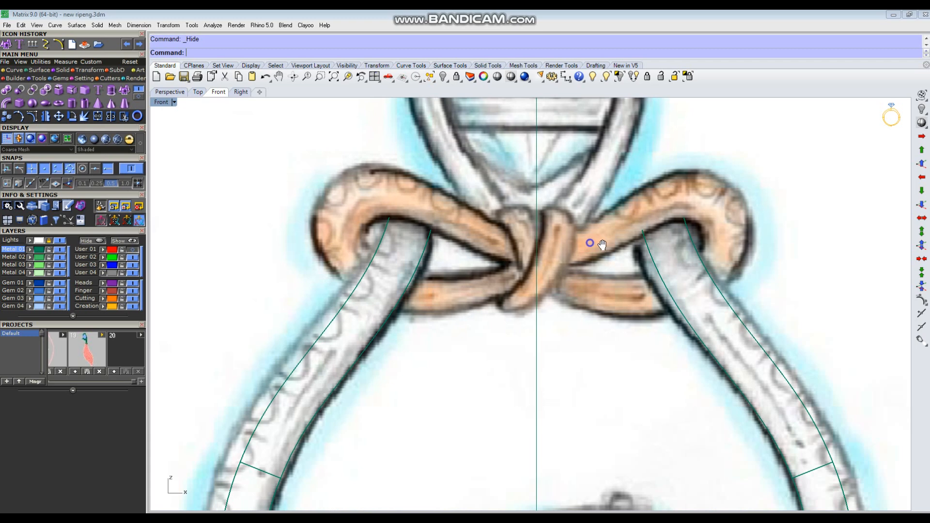
Trace the outer edge of the sketched knot's front band with a six-point interpolated curve, from its lower end up to its top
right_drag(594, 243, 625, 249)
text(InterpCrv)
key(Return)
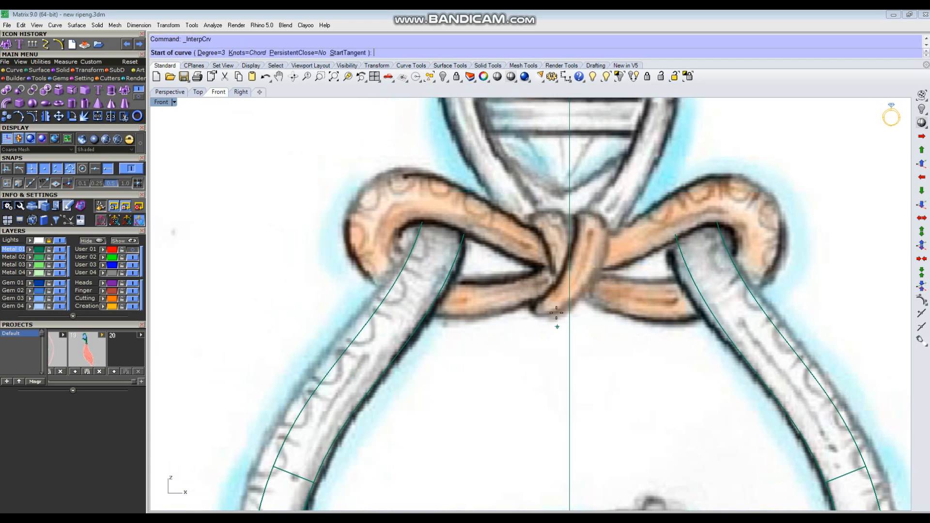
scroll(552, 319, up, 2)
click(530, 331)
click(565, 314)
click(610, 275)
click(634, 218)
click(634, 177)
click(584, 156)
key(Return)
click(557, 319)
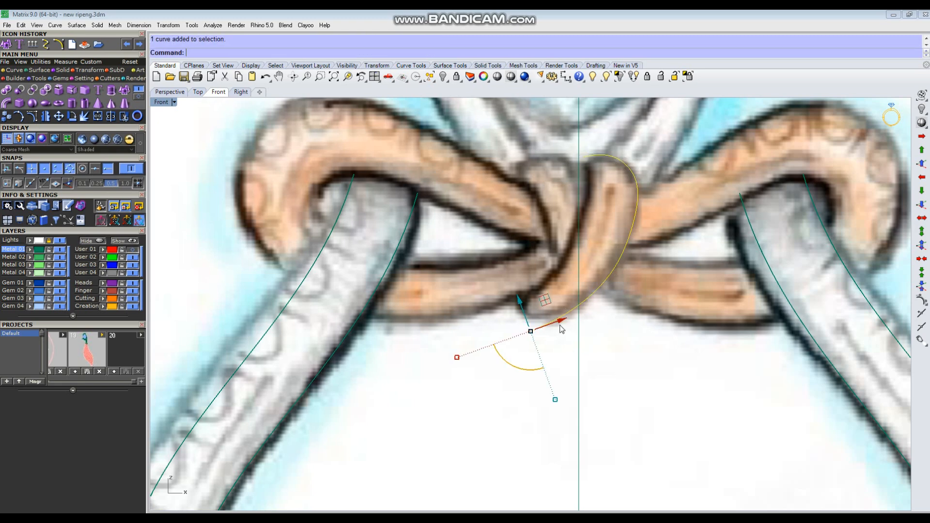
Nudge the control points at the lower end of the traced outer curve to follow the sketched knot's bottom edge
scroll(530, 331, up, 4)
click(530, 331)
mouse_move(560, 341)
mouse_down()
mouse_move(532, 311)
mouse_move(566, 338)
mouse_up()
click(549, 323)
click(594, 301)
scroll(611, 303, up, 4)
drag(615, 310, 627, 312)
click(509, 319)
drag(530, 342, 522, 339)
Move a control point on the outer curve's lower bend to match the outline of the sketched front band
click(672, 345)
right_drag(671, 344, 617, 390)
scroll(617, 387, down, 2)
click(625, 289)
drag(657, 285, 659, 286)
click(629, 314)
scroll(629, 313, down, 10)
right_drag(597, 340, 571, 365)
Refine the control points along the bottom of the outer curve so it hugs the band's lower tip
scroll(571, 366, up, 6)
click(581, 338)
drag(611, 349, 607, 347)
scroll(535, 340, up, 2)
drag(510, 339, 518, 362)
scroll(491, 335, up, 2)
click(491, 335)
right_drag(587, 366, 583, 368)
click(605, 339)
drag(633, 349, 636, 352)
Shift the control points up the outer curve's right side onto the sketched band's edge
scroll(683, 270, down, 2)
right_drag(683, 270, 635, 328)
click(631, 336)
drag(665, 329, 665, 334)
click(659, 258)
drag(690, 243, 699, 247)
scroll(665, 204, down, 2)
right_drag(665, 204, 658, 245)
scroll(658, 245, up, 4)
click(662, 242)
drag(683, 210, 680, 209)
scroll(610, 207, down, 2)
scroll(609, 202, up, 4)
Reposition the control points at the top of the outer curve to round it over the upper end of the sketched band
click(625, 200)
click(634, 222)
click(652, 146)
drag(646, 174, 644, 183)
drag(668, 230, 692, 277)
drag(704, 238, 698, 231)
scroll(581, 227, down, 2)
scroll(562, 207, up, 8)
click(551, 223)
drag(575, 199, 573, 216)
click(595, 209)
drag(620, 185, 620, 189)
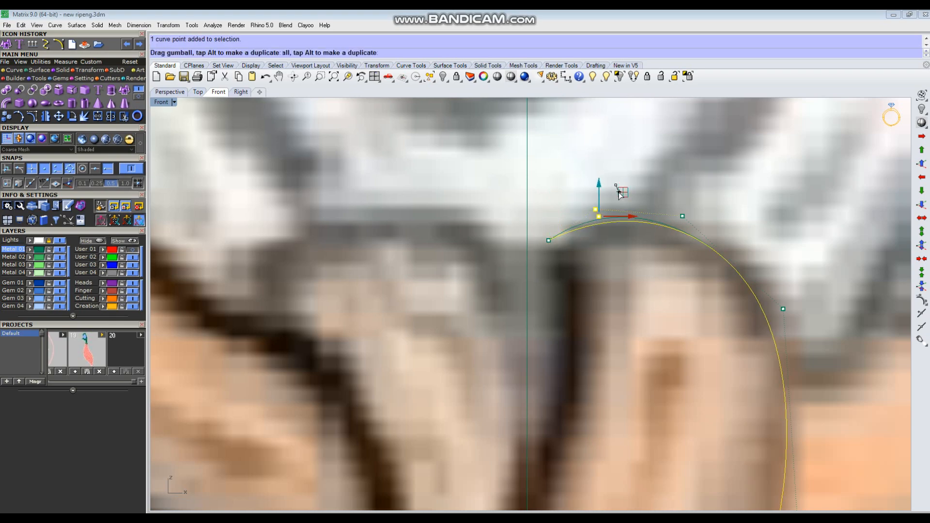
scroll(590, 256, down, 16)
key(Escape)
Turn the outer curve's control points back on and smooth its lower end and bottom bend against the sketch
click(633, 325)
scroll(561, 334, up, 4)
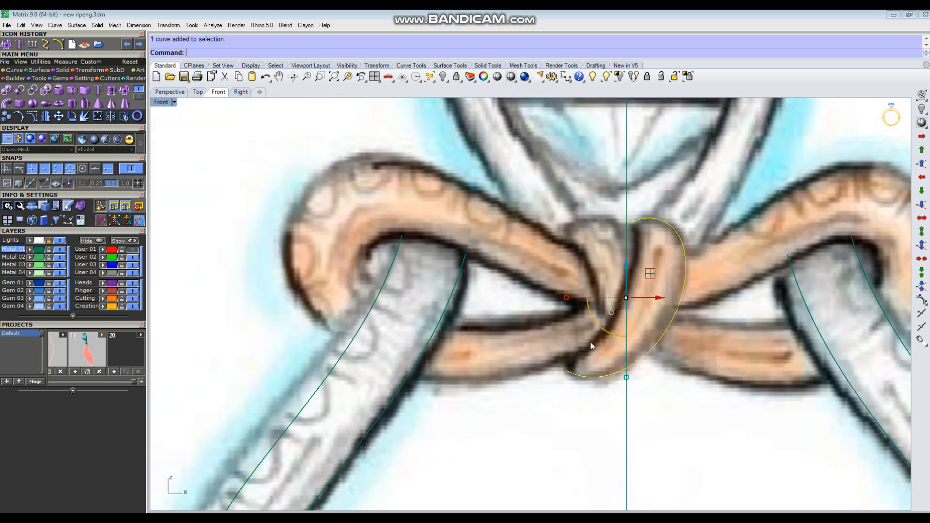
key(F10)
scroll(584, 388, up, 8)
click(545, 345)
drag(571, 321, 618, 342)
click(588, 360)
click(681, 348)
drag(705, 323, 708, 327)
right_drag(766, 330, 696, 394)
click(700, 335)
drag(724, 311, 728, 316)
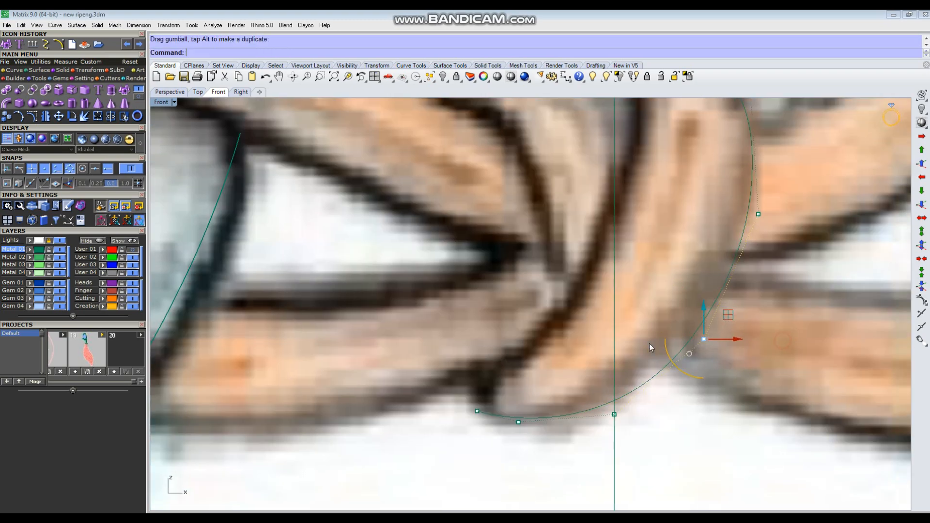
Offset the outer knot curve inward at a distance of 1 for the front band's inner edge
scroll(629, 346, down, 12)
click(649, 320)
scroll(633, 321, up, 8)
text(offset.7)
key(Return)
text(1)
key(Return)
click(628, 325)
Rebuild the offset inner curve with a point count of 7
click(613, 316)
text(rebuild)
key(Return)
key(Return)
key(F10)
scroll(636, 162, up, 2)
text(R)
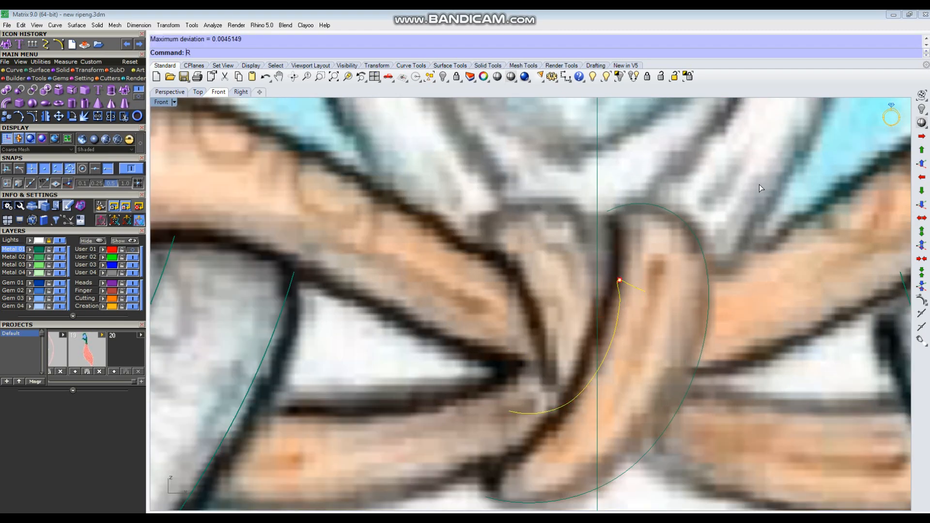
text(ebuild)
key(Return)
double_click(516, 148)
text(7)
click(462, 209)
Show the inner curve's control points and move those at its lower end toward the sketched band's lower tip
key(F10)
scroll(630, 285, up, 4)
click(594, 173)
right_drag(485, 435, 593, 290)
drag(540, 314, 585, 388)
right_click(564, 348)
click(554, 330)
click(519, 461)
drag(489, 432, 535, 405)
drag(547, 363, 595, 450)
drag(583, 381, 580, 389)
Reshape the middle and upper part of the inner curve by moving its control points onto the sketched band's inner edge
drag(622, 306, 671, 359)
drag(671, 308, 660, 327)
scroll(658, 300, down, 2)
right_drag(659, 271, 619, 349)
drag(625, 321, 678, 363)
drag(678, 314, 666, 325)
drag(590, 215, 682, 249)
drag(696, 203, 699, 172)
drag(577, 251, 684, 286)
drag(700, 242, 696, 244)
scroll(559, 373, down, 2)
mouse_move(604, 322)
mouse_down()
mouse_move(642, 372)
mouse_move(650, 332)
mouse_up()
scroll(559, 346, down, 2)
Hide the Lights layer and move the inner curve's lower end point to meet the outer curve, adjusting the neighbouring point
click(60, 240)
scroll(469, 485, up, 6)
click(585, 436)
key(F10)
click(573, 427)
key(m)
click(573, 425)
click(566, 394)
click(625, 441)
drag(648, 419, 631, 406)
scroll(529, 351, down, 5)
Show the User 01 layer with the red circle and reshape the knot curves' control points in relation to it
click(133, 249)
scroll(523, 301, down, 5)
scroll(567, 350, up, 8)
drag(504, 372, 646, 366)
drag(643, 325, 647, 329)
drag(666, 259, 708, 306)
drag(707, 263, 716, 264)
scroll(630, 279, down, 4)
right_drag(641, 292, 605, 386)
scroll(600, 404, up, 4)
drag(492, 352, 535, 397)
drag(537, 360, 535, 368)
Fine-tune the control points along the lower part of the knot curves to even out the band's taper
right_drag(420, 345, 452, 305)
drag(568, 307, 611, 282)
right_drag(641, 227, 616, 312)
drag(563, 326, 596, 294)
drag(604, 286, 610, 292)
scroll(654, 237, down, 8)
scroll(571, 320, up, 4)
drag(594, 342, 629, 310)
scroll(647, 206, up, 4)
drag(628, 272, 662, 244)
Rebuild both edge curves of the centre knot's front band with 7 points and degree 3
scroll(671, 280, down, 6)
key(Escape)
key(Escape)
drag(716, 239, 646, 304)
right_click(666, 271)
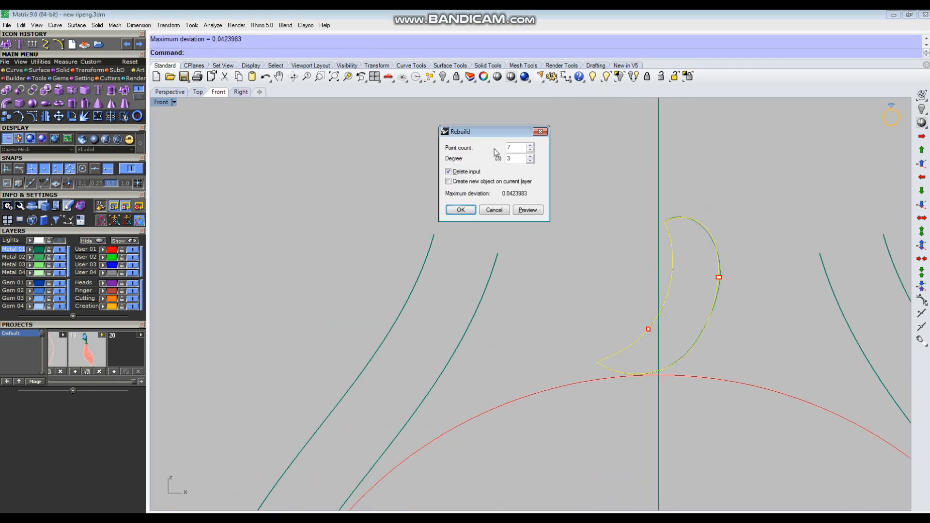
click(463, 207)
Display the rebuilt front-band curves' control points and refine the points along the knot's outer edge
drag(706, 273, 652, 298)
key(F10)
scroll(672, 280, up, 6)
drag(671, 227, 709, 191)
scroll(626, 318, up, 4)
drag(701, 324, 741, 276)
scroll(707, 274, down, 3)
drag(723, 253, 759, 223)
scroll(757, 220, up, 4)
scroll(717, 280, down, 4)
scroll(601, 334, down, 7)
key(Escape)
key(Escape)
Rebuild the two front-band curves again and show the Lights layer with the reference sketch
drag(671, 241, 631, 283)
right_click(625, 290)
click(462, 209)
click(49, 240)
click(60, 241)
Draw interpolated curves along the two edges of the knot's rear strand, running down behind the front band
right_drag(560, 301, 599, 333)
key(F3)
scroll(631, 315, up, 2)
click(610, 285)
click(621, 293)
click(638, 329)
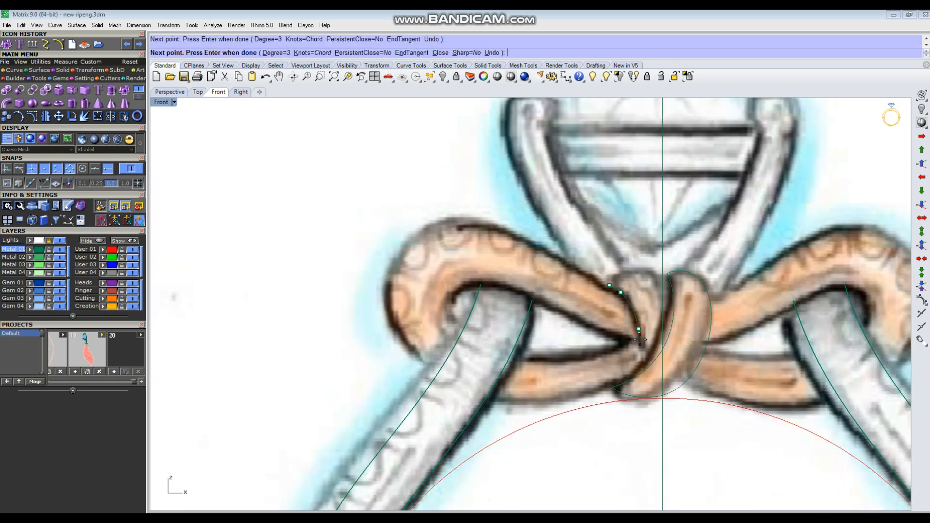
right_click(645, 361)
scroll(649, 301, up, 4)
click(626, 356)
click(634, 315)
Rebuild the two new rear-strand curves with 6 points
right_drag(625, 303, 621, 272)
key(F10)
key(Escape)
drag(657, 235, 594, 290)
right_click(748, 234)
text(6)
key(Return)
Display the rear-strand curves' control points and move one curve's lower end point to meet the other's
key(F10)
right_drag(690, 385, 678, 356)
scroll(678, 358, up, 2)
click(672, 403)
scroll(674, 405, up, 4)
key(m)
click(564, 385)
click(679, 350)
Shift the lower-middle control point of the rear strand's inner curve so it bends behind the front band
drag(632, 329, 631, 334)
click(674, 251)
drag(698, 227, 676, 227)
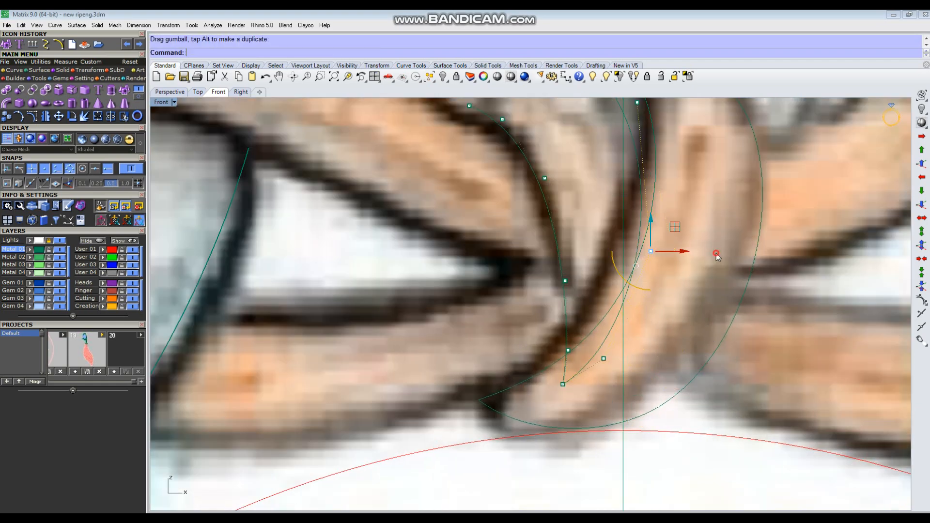
click(716, 253)
scroll(609, 406, down, 7)
scroll(579, 220, up, 7)
Reposition the upper and middle control points of the rear-strand curves to follow the sketched strand
click(555, 235)
drag(579, 211, 563, 233)
click(600, 257)
drag(624, 232, 625, 246)
click(641, 361)
click(674, 330)
drag(698, 306, 681, 297)
Move the lower control points of the rear strand's outer curve onto the sketch's dark outline
right_drag(644, 373, 668, 328)
click(605, 361)
drag(629, 337, 634, 333)
right_drag(652, 393, 652, 271)
scroll(653, 310, down, 2)
click(630, 327)
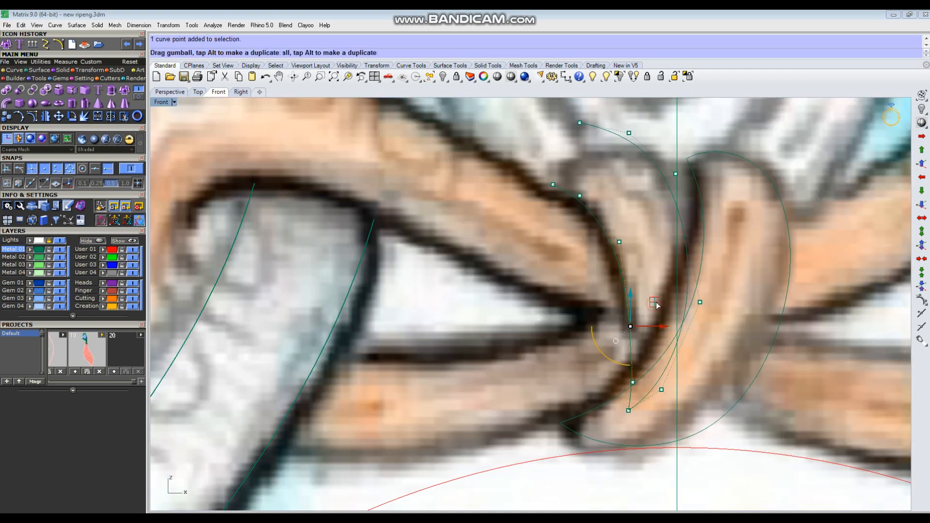
drag(655, 303, 659, 301)
Nudge the control points near the rear-strand curves' shared lower end to smooth their taper
scroll(615, 394, up, 4)
drag(618, 443, 652, 411)
drag(658, 403, 646, 398)
scroll(660, 334, down, 6)
scroll(652, 286, up, 5)
click(656, 334)
drag(679, 313, 684, 313)
Select the two top control points of the rear strand's outer curve and shift them along the sketched edge
scroll(682, 310, down, 5)
scroll(639, 228, up, 7)
drag(562, 295, 625, 256)
drag(621, 249, 608, 244)
click(639, 233)
scroll(644, 232, down, 6)
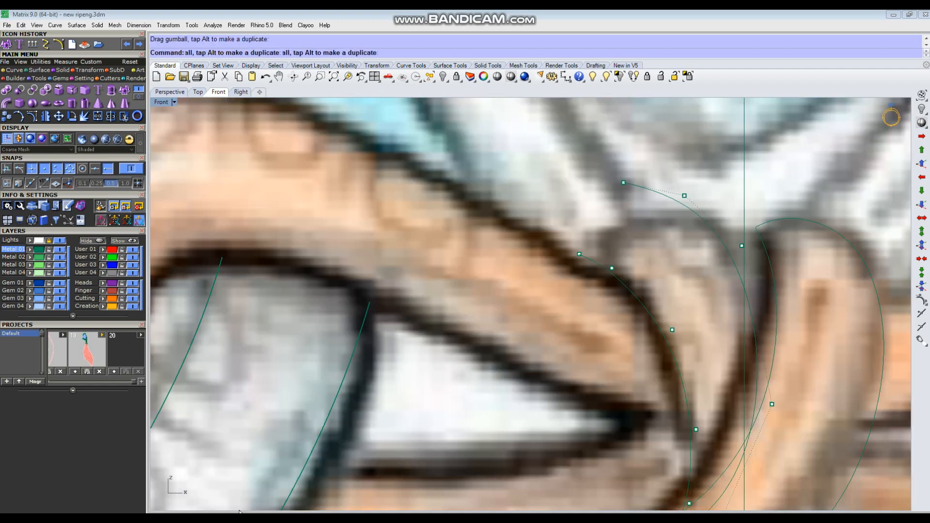
Select the upper control points of the rear strand's left edge curve and nudge them along the sketched outline
click(639, 382)
drag(663, 359, 664, 358)
drag(646, 327, 647, 329)
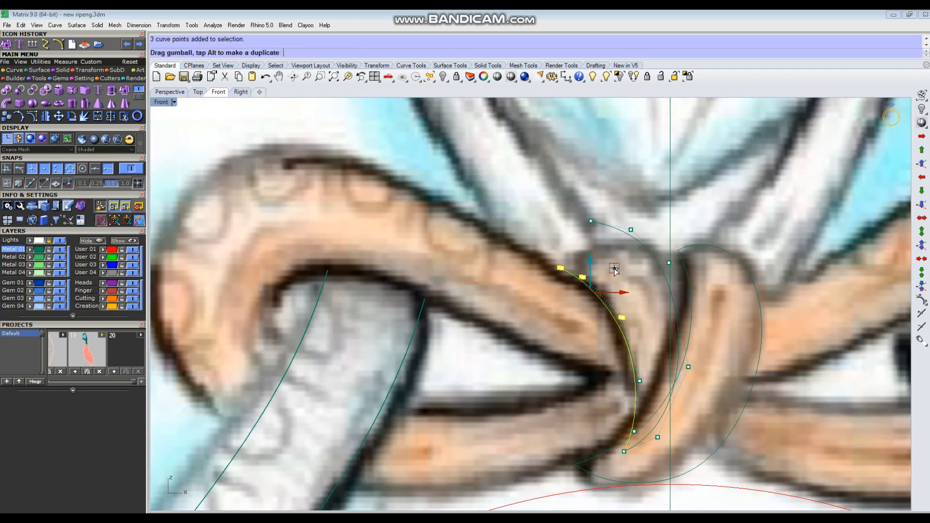
scroll(620, 310, up, 5)
scroll(600, 300, down, 5)
scroll(573, 186, up, 4)
Reposition the upper control points of the rear strand's right edge curve one by one to smooth its top arc
click(596, 210)
drag(620, 186, 629, 183)
click(657, 223)
drag(682, 199, 676, 198)
click(684, 304)
click(715, 272)
drag(739, 249, 738, 248)
Nudge the middle and lower control points of the rear strand's right edge curve to refine its taper
right_drag(727, 364, 701, 304)
drag(669, 320, 739, 393)
drag(744, 349, 741, 340)
right_drag(698, 431, 716, 361)
drag(671, 382, 714, 423)
drag(714, 383, 716, 372)
scroll(646, 253, down, 8)
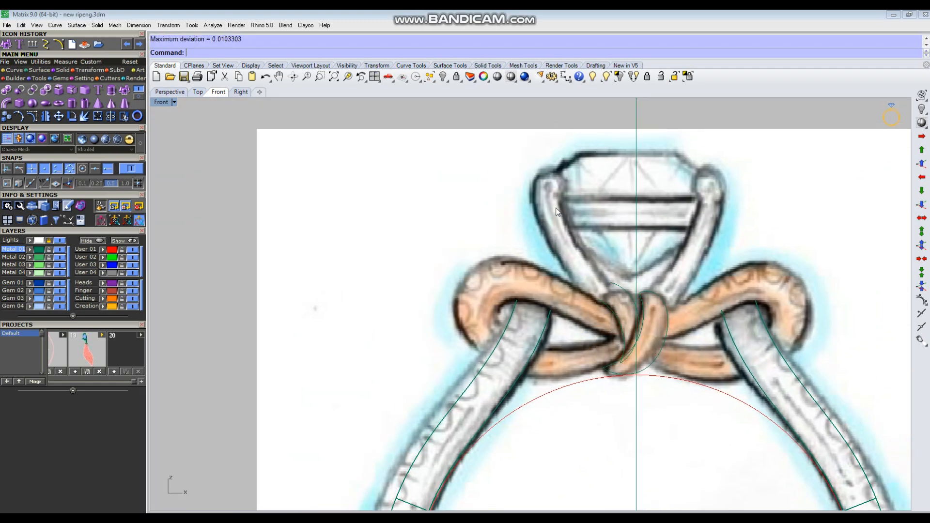
Show the rear strand's right edge curve control points and move its top end onto the left edge curve's upper end
scroll(557, 212, up, 3)
click(513, 302)
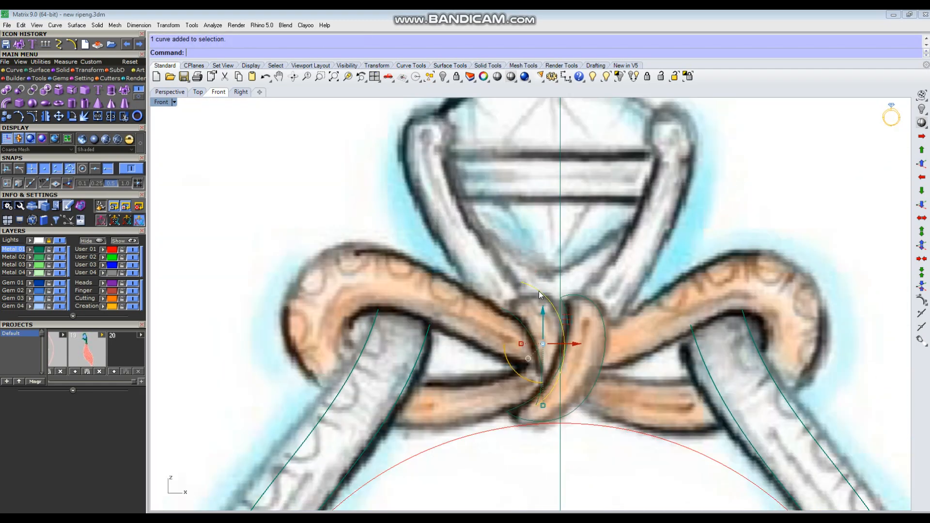
key(F10)
scroll(526, 288, up, 3)
text(m)
key(Return)
click(523, 280)
click(493, 320)
Shift the remaining upper control points of the rear strand's right edge curve so it rounds over the strand's top
click(548, 287)
drag(572, 266, 552, 267)
click(588, 325)
drag(621, 294, 622, 288)
click(505, 270)
click(527, 288)
drag(553, 263, 551, 267)
click(570, 291)
Compare the centre knot curves with the whole ring, with the reference sketch hidden and shown
scroll(572, 293, down, 4)
click(60, 241)
scroll(492, 279, down, 6)
click(60, 241)
scroll(600, 285, down, 8)
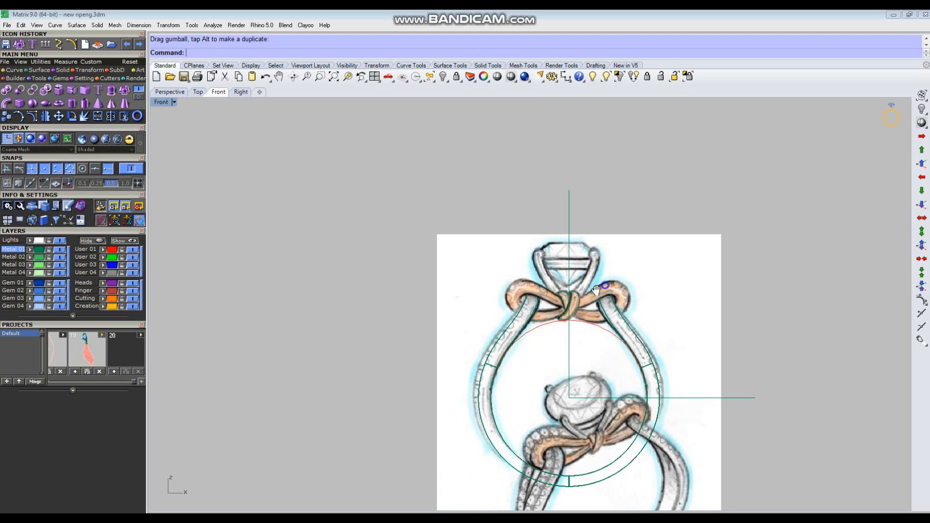
right_drag(605, 285, 594, 285)
scroll(531, 257, down, 3)
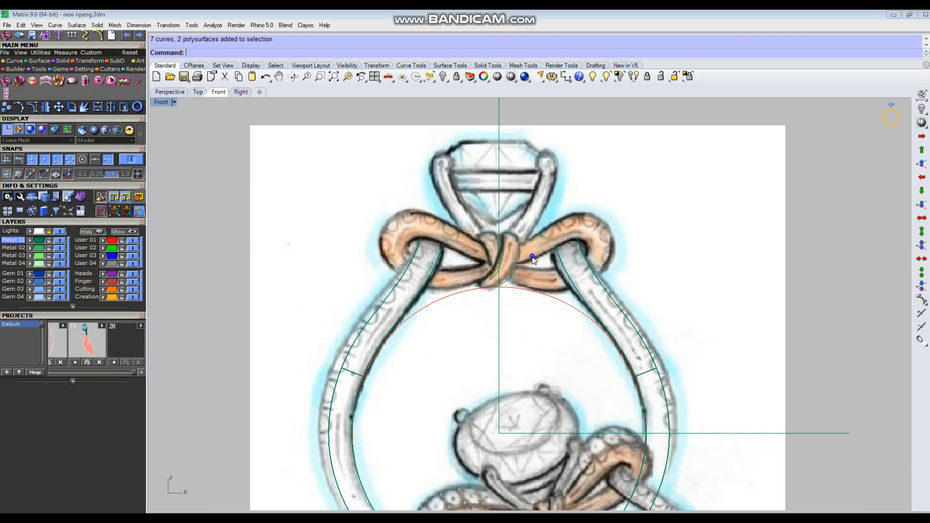
scroll(531, 272, up, 3)
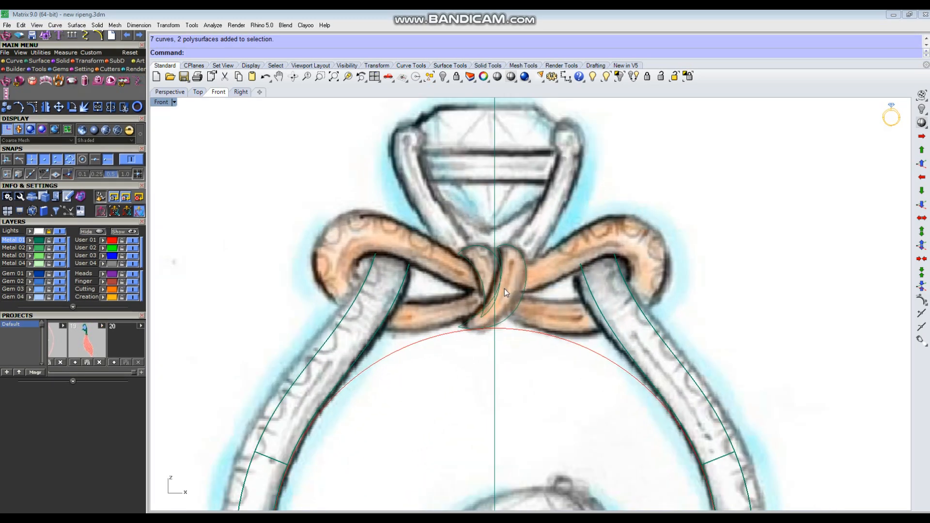
scroll(554, 303, down, 4)
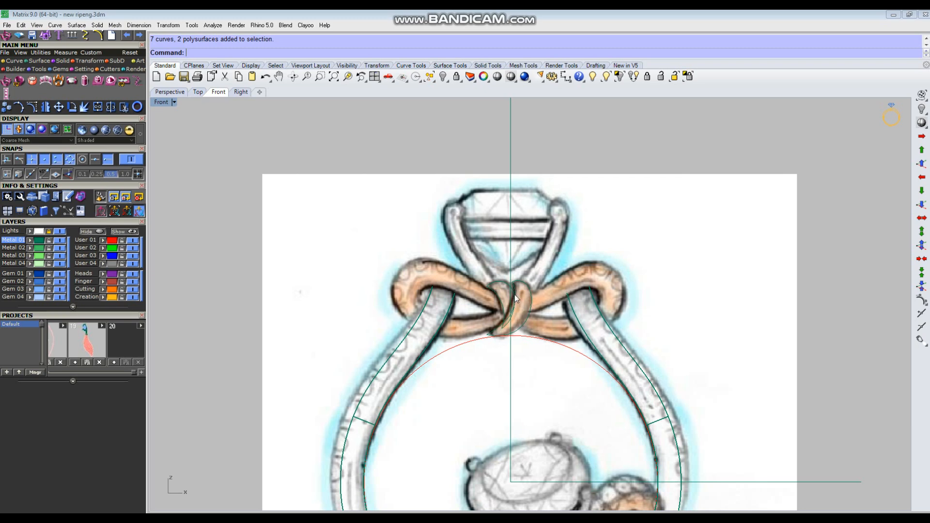
scroll(517, 280, down, 2)
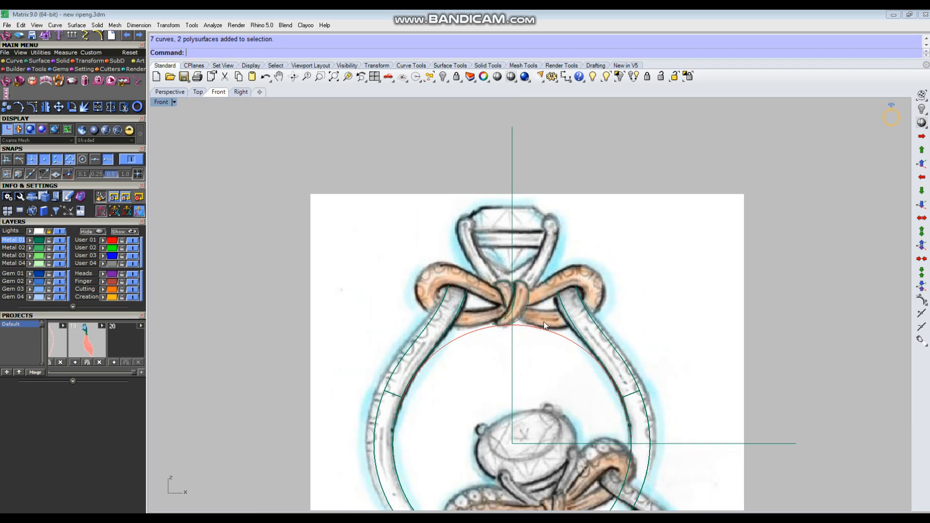
Show the hidden bow loop objects around the centre knot
click(606, 80)
scroll(509, 288, up, 4)
drag(531, 241, 452, 342)
right_click(453, 343)
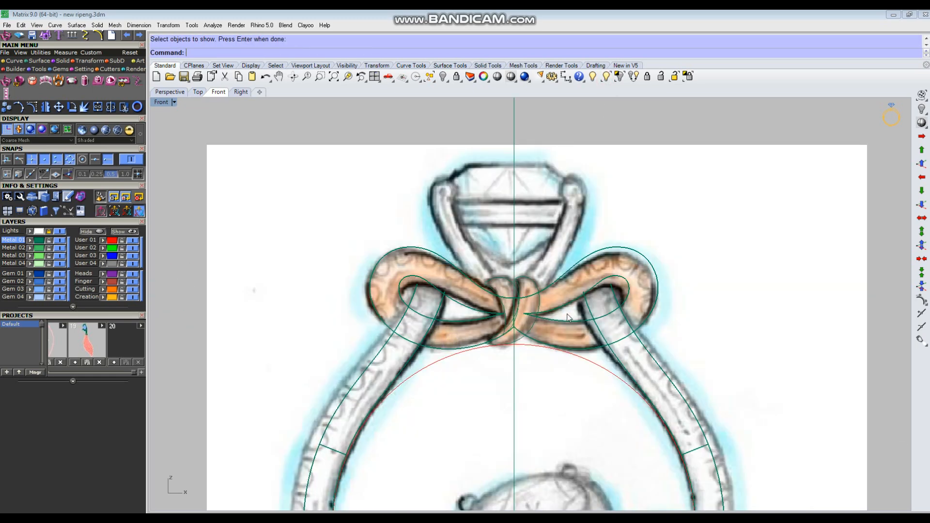
Hide the reference sketch and select the front band's outline curve in the centre knot
scroll(536, 317, up, 5)
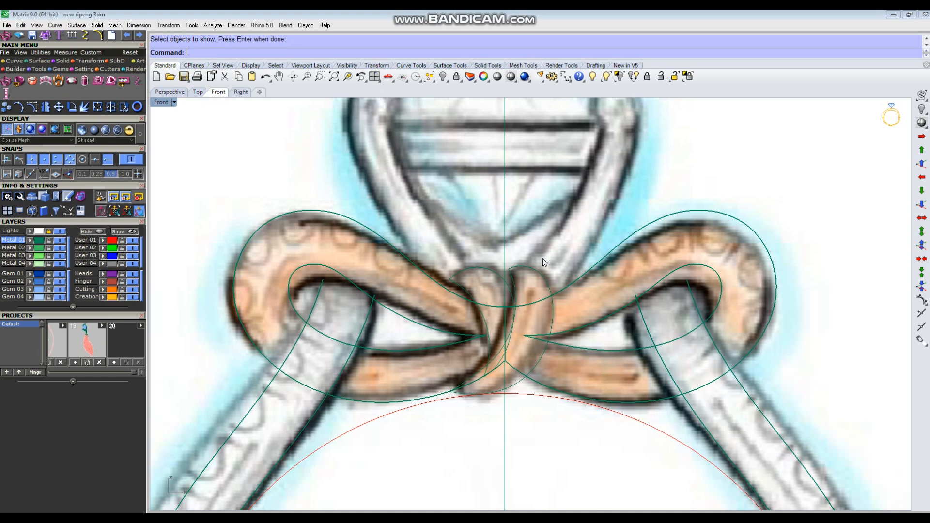
click(57, 232)
scroll(501, 273, up, 6)
click(523, 291)
scroll(526, 296, down, 2)
scroll(532, 318, up, 6)
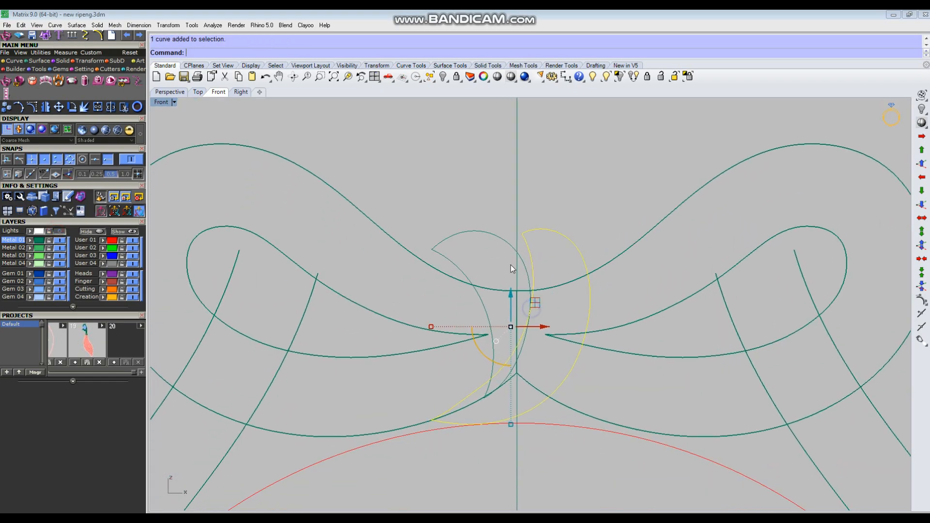
right_click(549, 342)
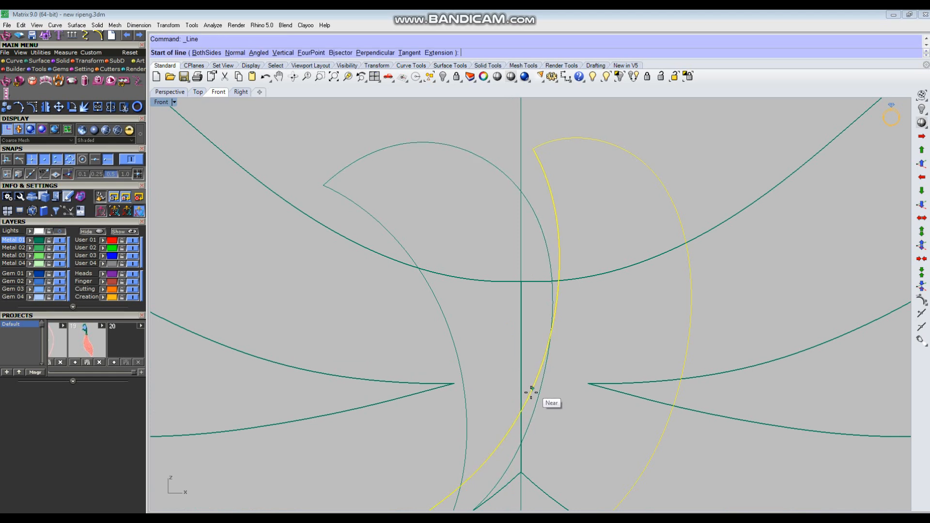
click(93, 160)
right_drag(726, 252, 694, 170)
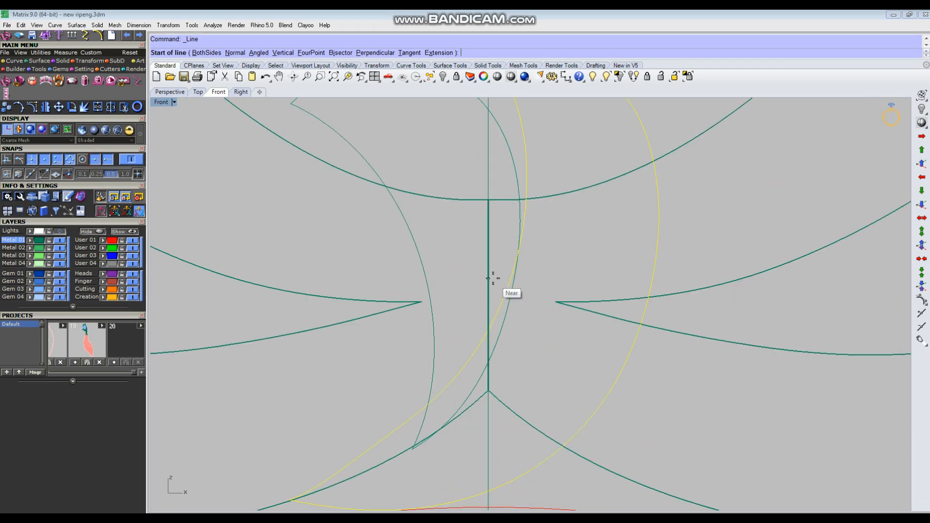
key(Escape)
key(Escape)
Inspect the bow loops and centre knot curves from several angles in the perspective view
key(ctrl+F4)
right_drag(583, 321, 340, 345)
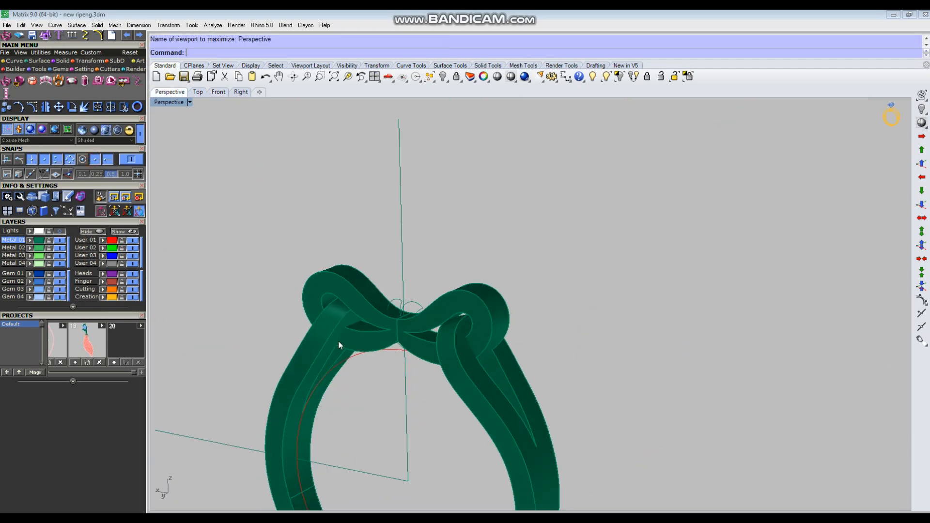
scroll(340, 346, up, 4)
right_drag(451, 315, 377, 351)
scroll(378, 350, up, 4)
right_drag(479, 307, 515, 271)
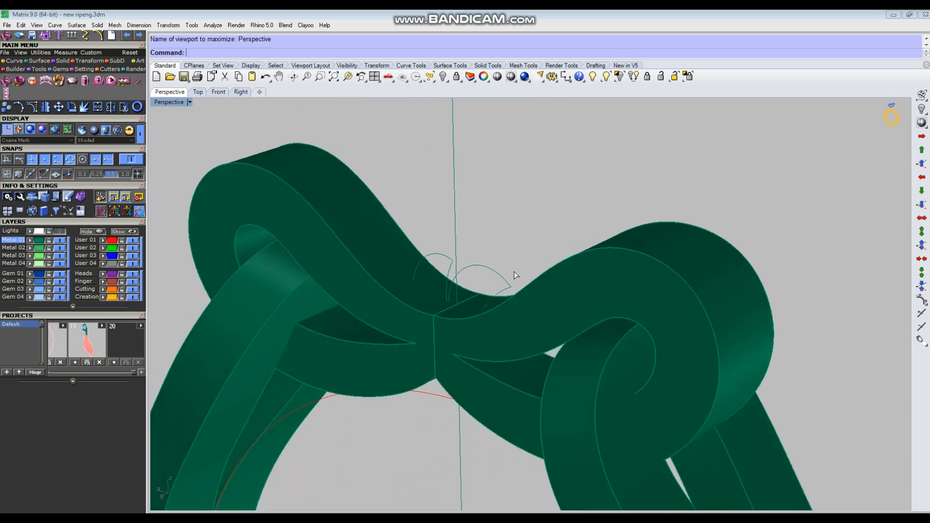
Hide the bow loop objects on both sides of the knot in the front view
key(ctrl+F2)
scroll(508, 320, down, 5)
drag(644, 193, 613, 247)
shift+drag(437, 230, 425, 256)
key(ctrl+h)
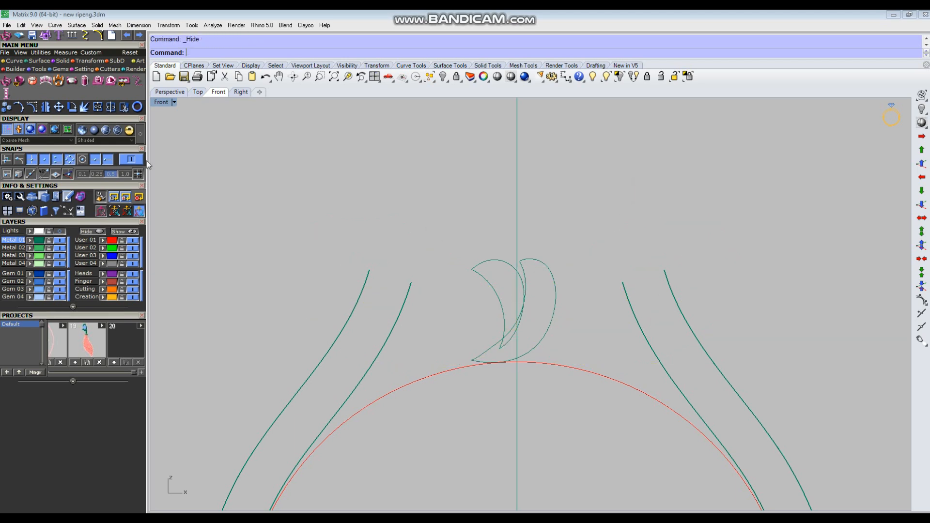
Draw a line across the front band from its inner edge curve to its outer edge curve
key(ctrl+l)
scroll(501, 302, up, 10)
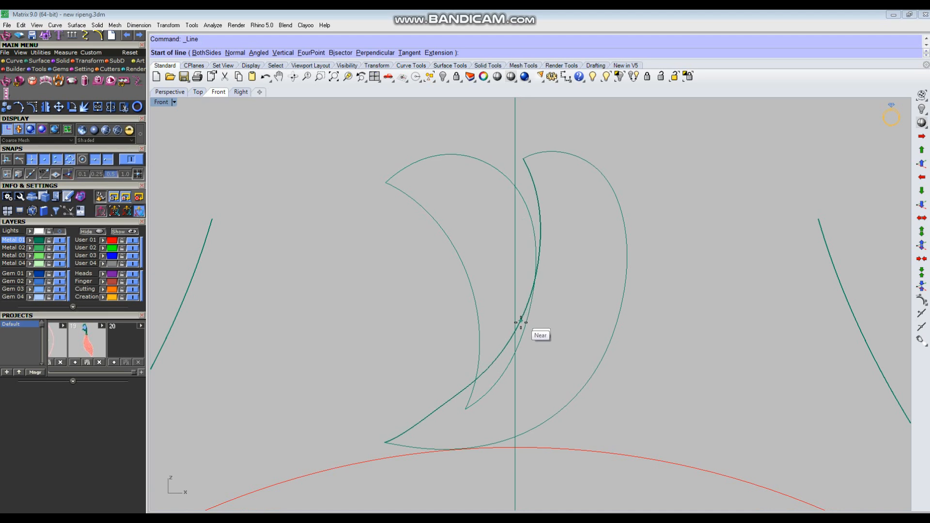
click(516, 328)
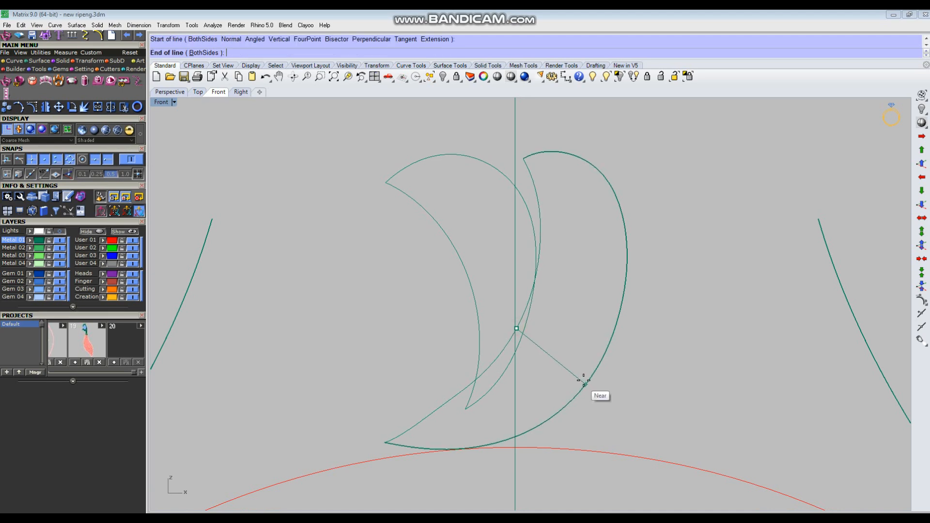
click(585, 380)
Turn on the control points of the front band's inner edge curve and nudge a lower point to smooth its bend
scroll(502, 373, up, 3)
click(503, 356)
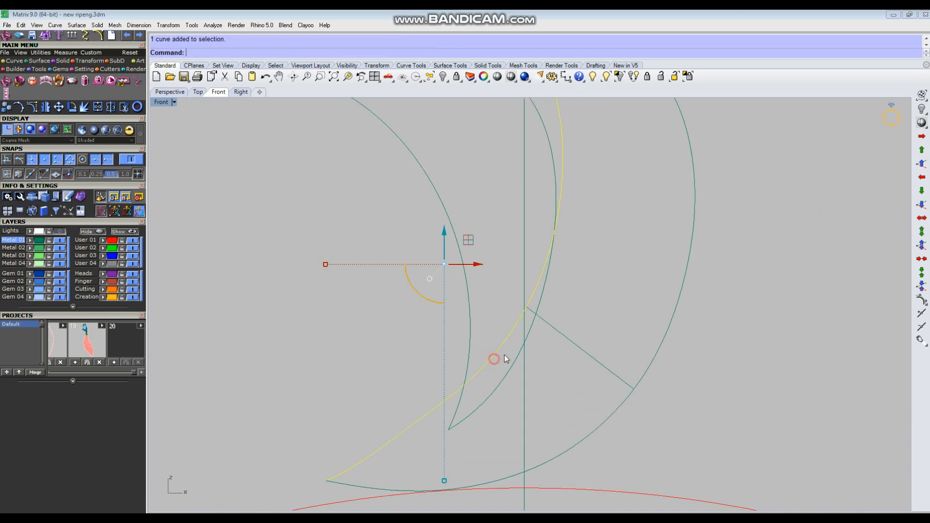
key(F10)
scroll(505, 362, up, 2)
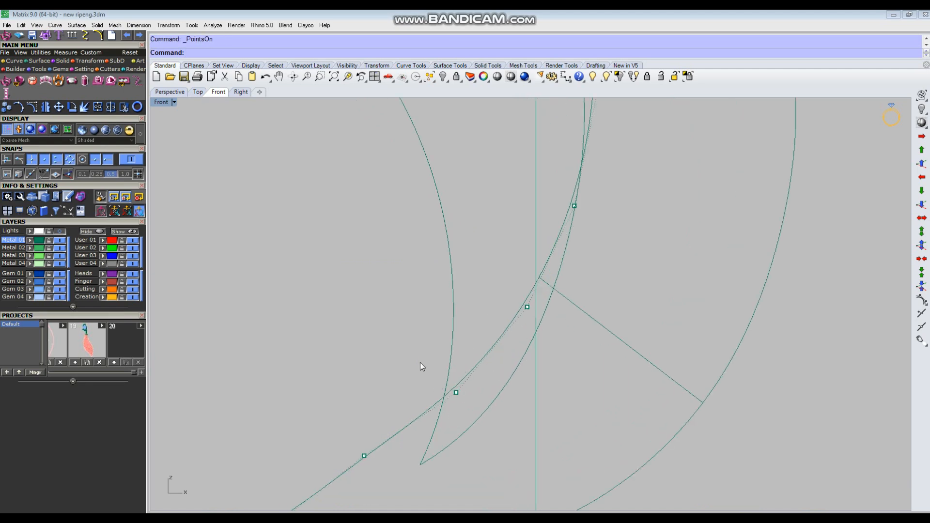
drag(481, 374, 476, 377)
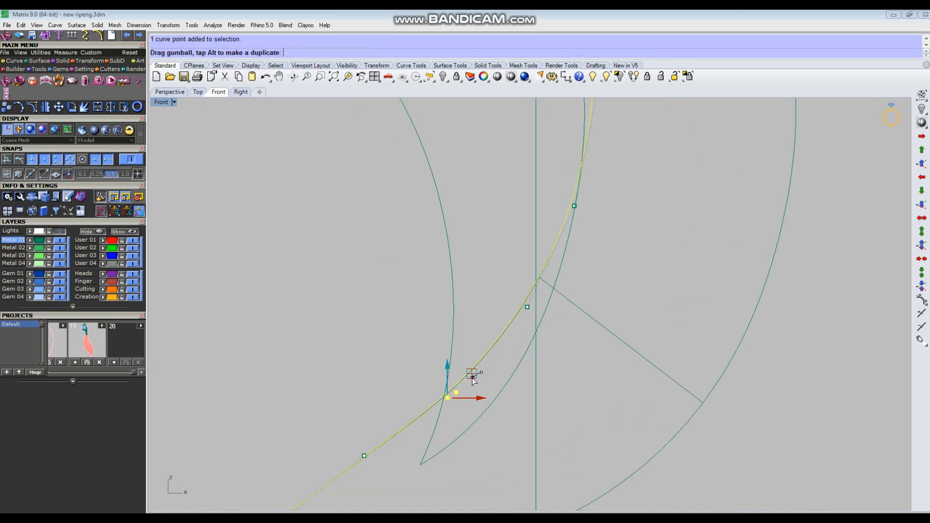
drag(466, 375, 467, 374)
key(Escape)
Select the line across the front band and focus on its end at the inner edge curve
scroll(597, 357, down, 2)
drag(600, 362, 598, 364)
scroll(560, 311, up, 10)
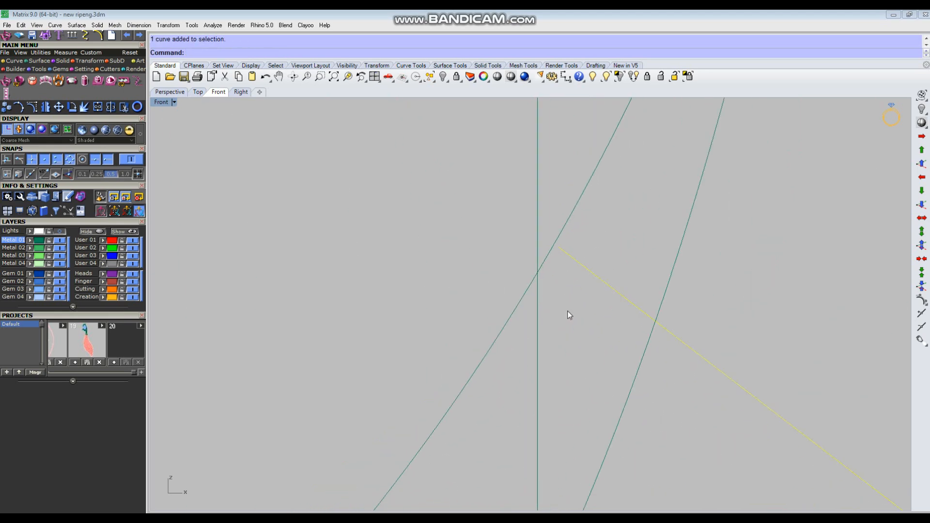
Move the inner end point of the cross-section line onto the large crescent's inner curve
key(F10)
drag(554, 207, 581, 270)
scroll(570, 253, up, 6)
text(m)
key(Return)
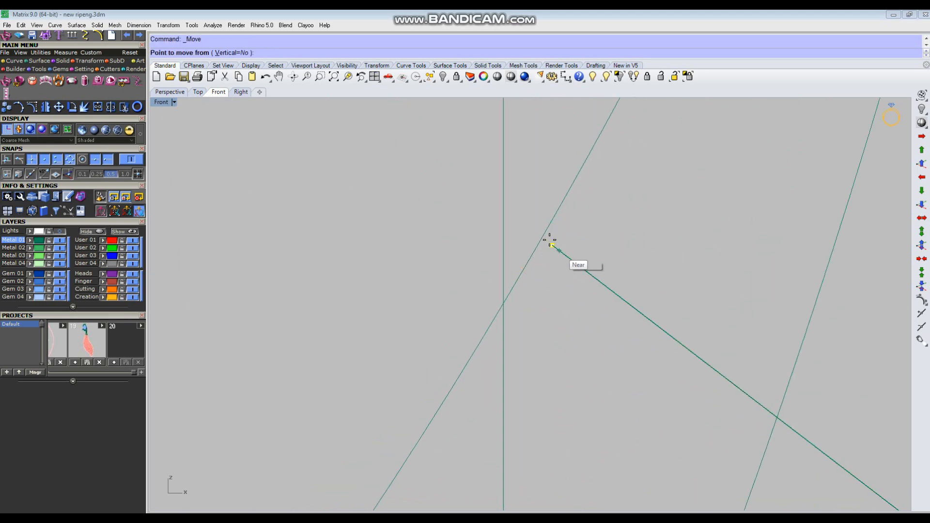
click(550, 245)
click(514, 277)
scroll(597, 306, down, 4)
scroll(510, 344, down, 1)
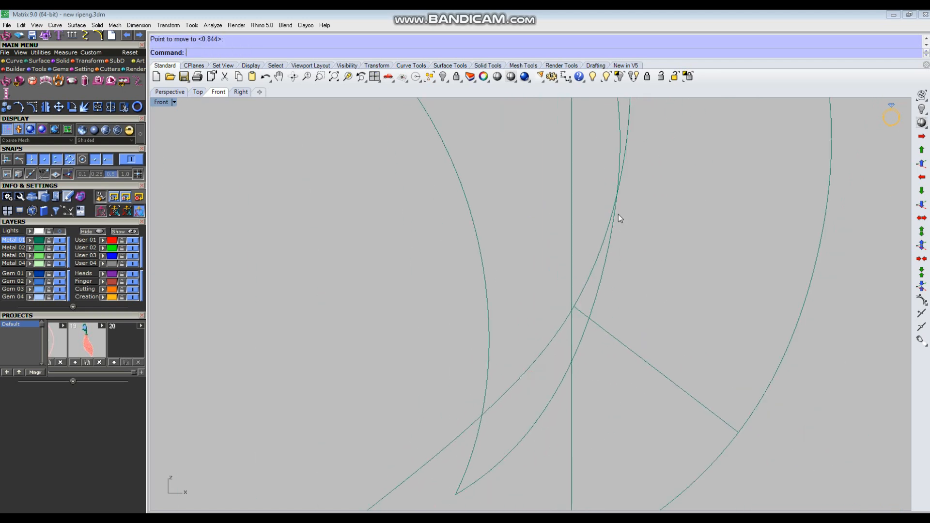
scroll(600, 242, down, 2)
Set up a two-rail sweep on the large crescent's curves, ending in points at its upper and lower tips
click(617, 165)
scroll(727, 216, down, 4)
text(s2)
key(Return)
click(246, 53)
click(640, 221)
click(319, 53)
click(565, 364)
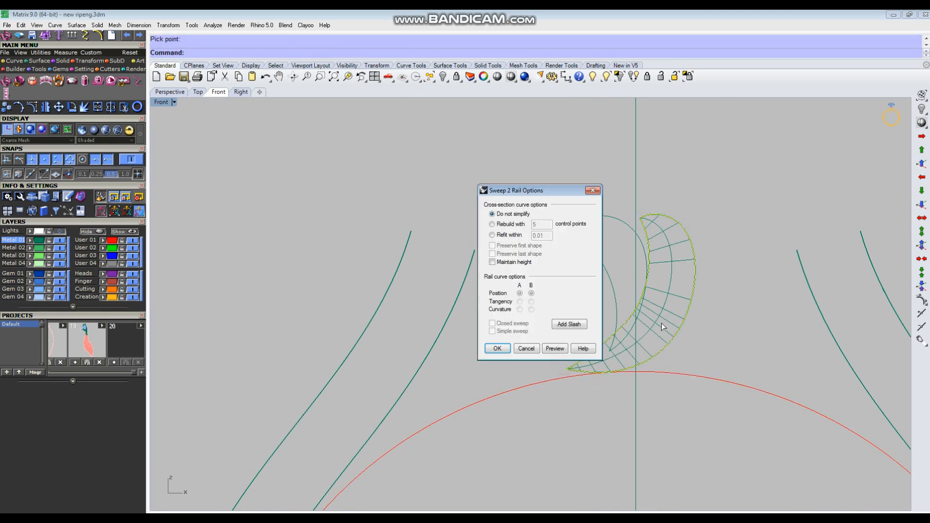
Add slashes between the rails to complete the large crescent's sweep, and display the front view shaded
click(570, 324)
click(644, 363)
scroll(649, 368, up, 2)
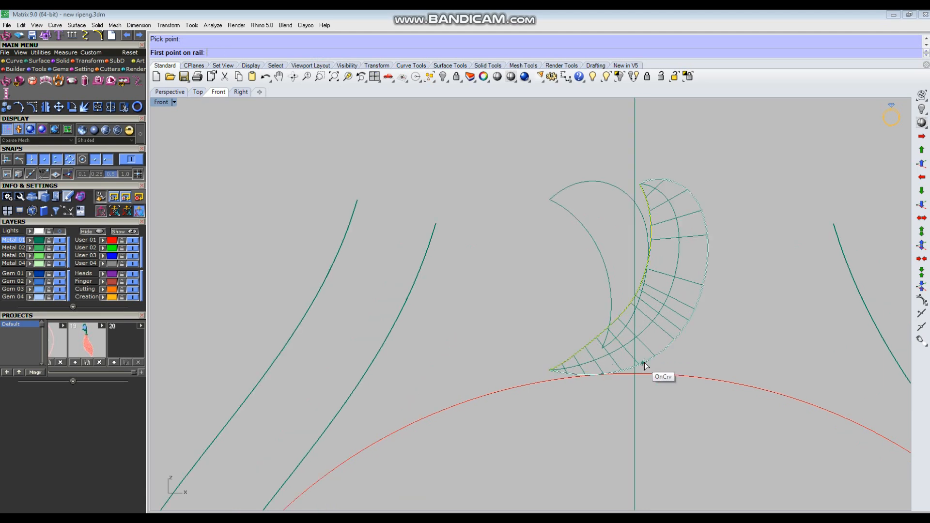
click(612, 319)
click(664, 246)
click(494, 347)
scroll(678, 271, down, 2)
click(516, 161)
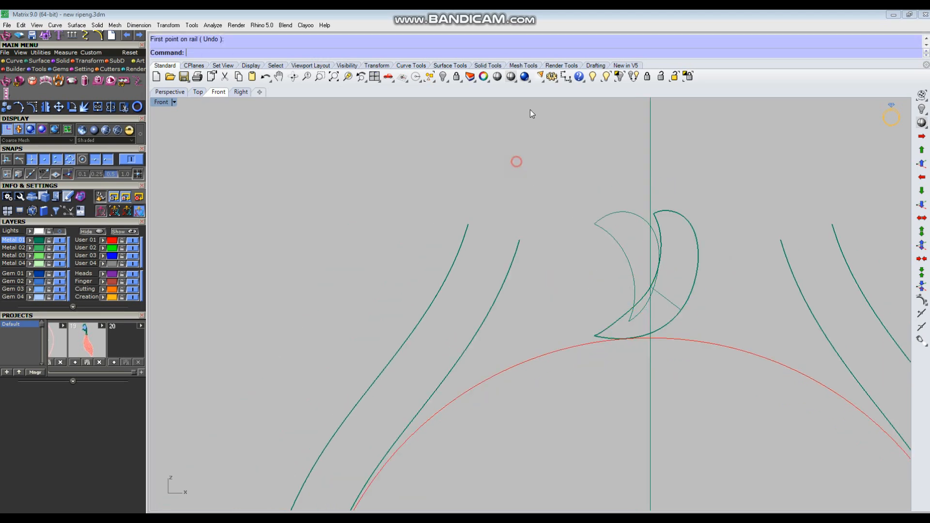
click(511, 77)
scroll(640, 303, up, 3)
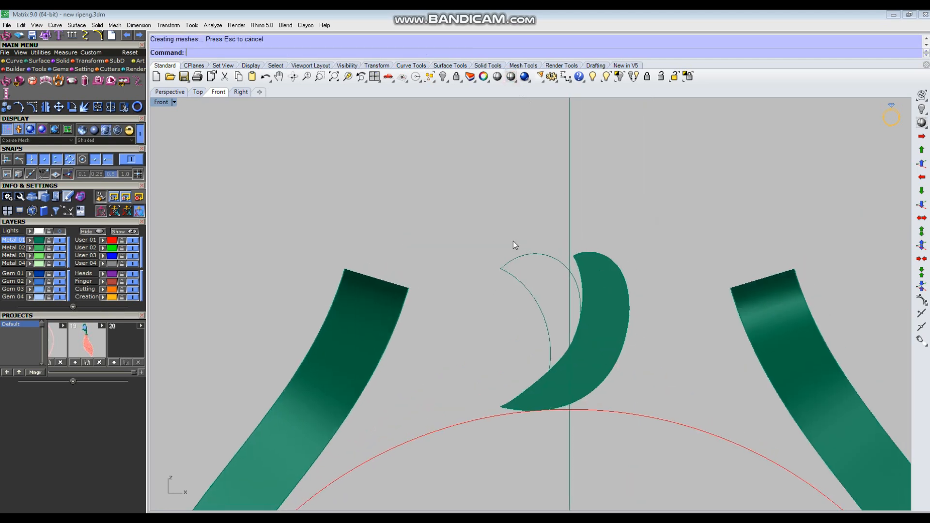
Draw a line across the small crescent, from its inner curve to the midpoint of its outer curve
drag(515, 287, 515, 290)
scroll(525, 296, up, 4)
right_drag(573, 308, 550, 321)
text(l)
key(Return)
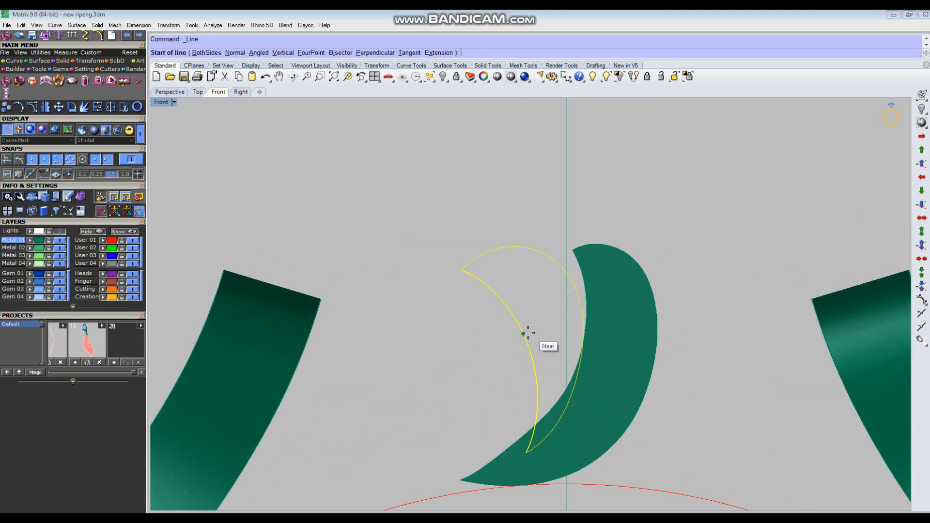
click(528, 332)
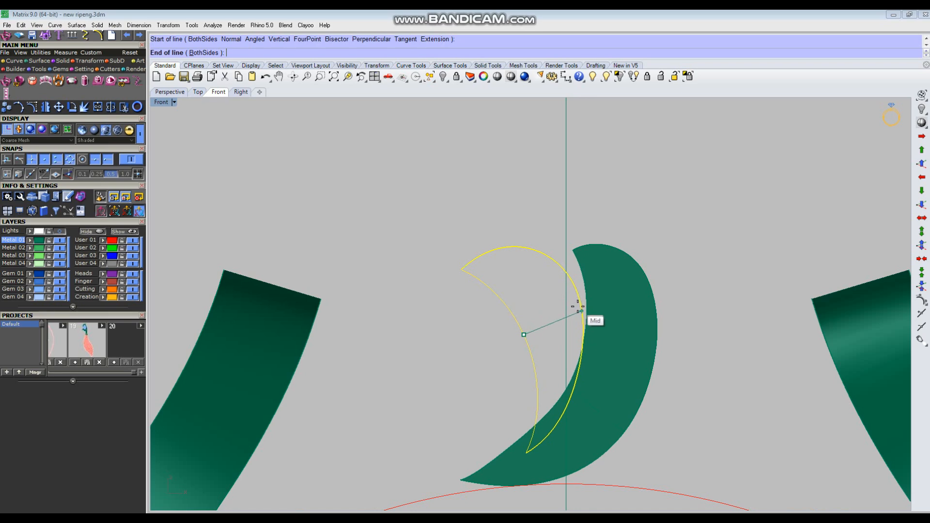
click(578, 306)
Sweep a surface along the small crescent's two curves, ending in points at both tips, with an added slash
text(s)
key(Return)
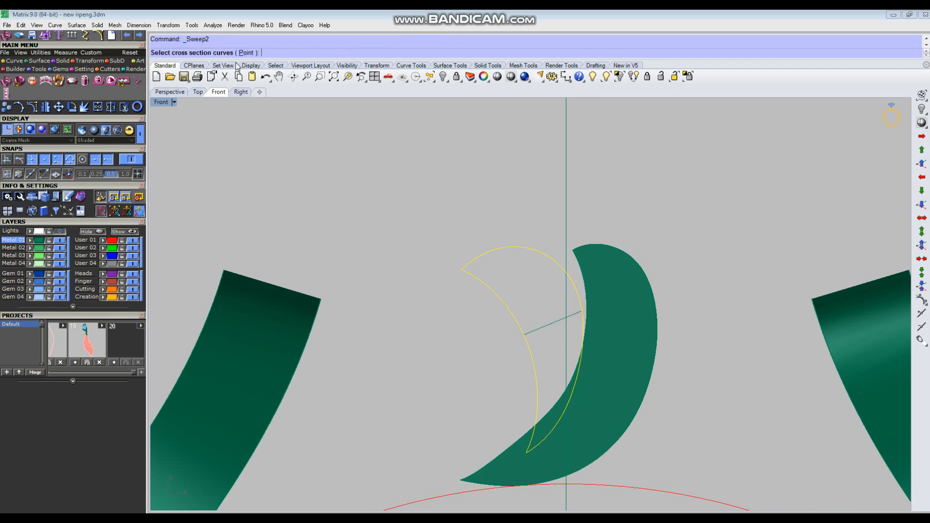
click(462, 270)
click(538, 336)
click(320, 53)
scroll(520, 455, up, 2)
click(531, 450)
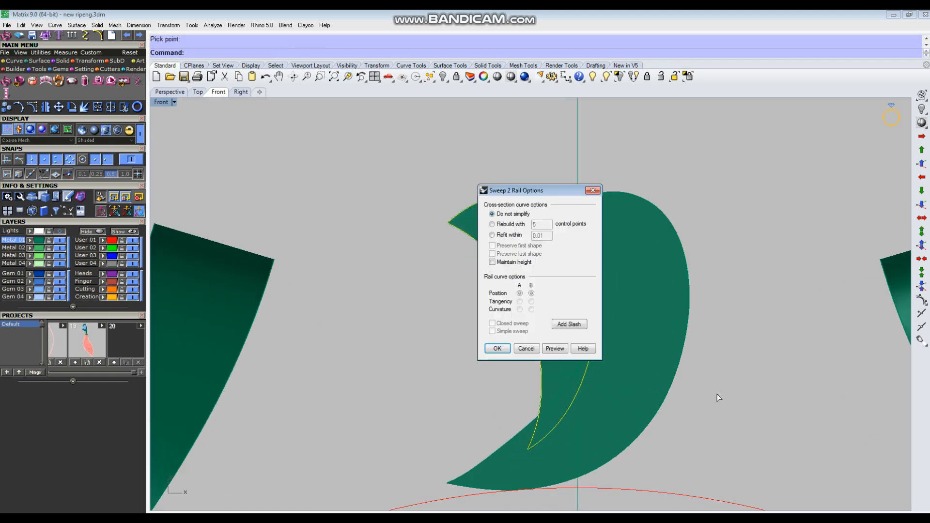
click(569, 325)
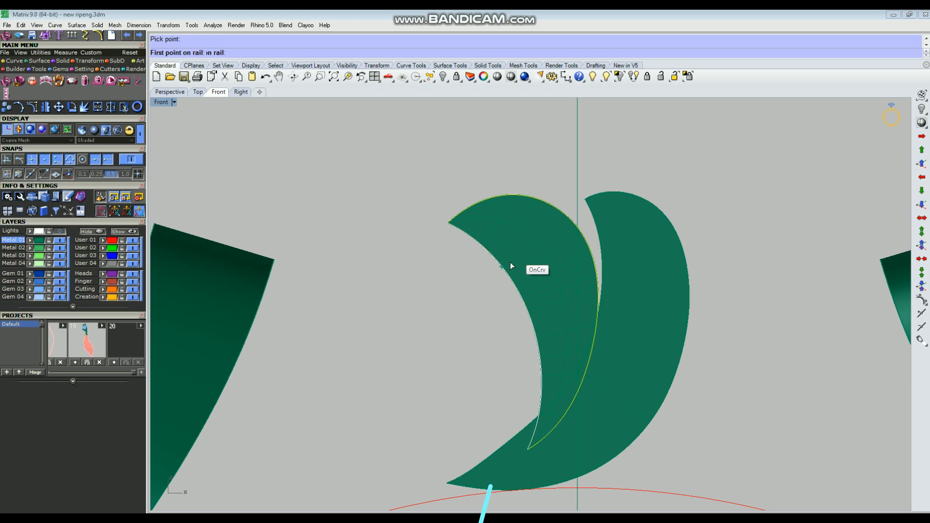
click(550, 224)
key(Return)
key(Return)
scroll(600, 339, down, 11)
key(Escape)
Group the crescents' construction curves, leaving the swept surfaces out of the selection
drag(532, 222, 687, 405)
scroll(632, 331, up, 6)
ctrl+click(644, 292)
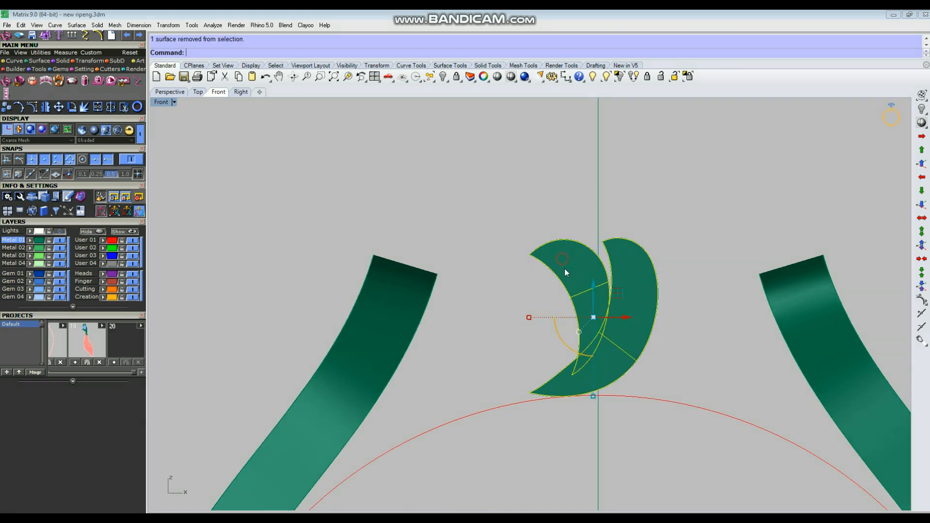
scroll(583, 290, down, 4)
key(ctrl+g)
key(Escape)
Move the grouped crescent curves by 20 and hide them
scroll(576, 342, down, 4)
click(576, 342)
text(m)
key(Return)
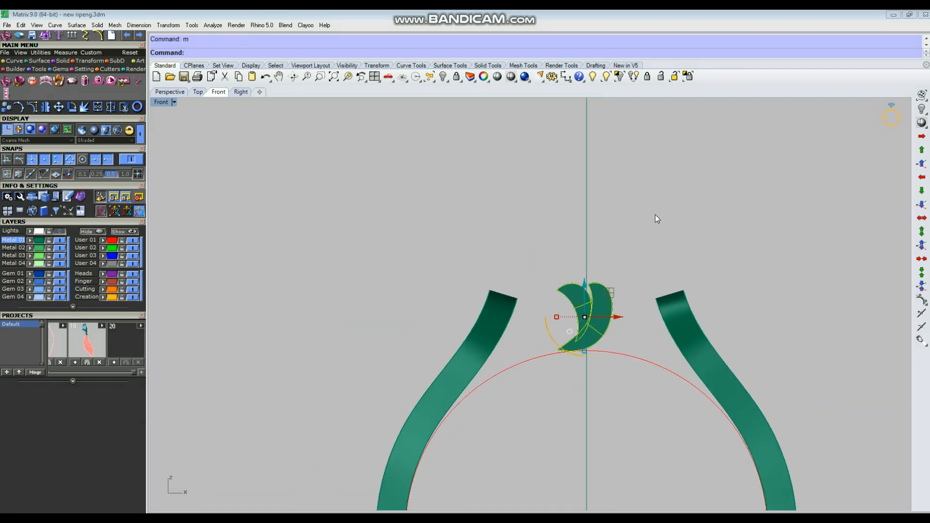
click(635, 203)
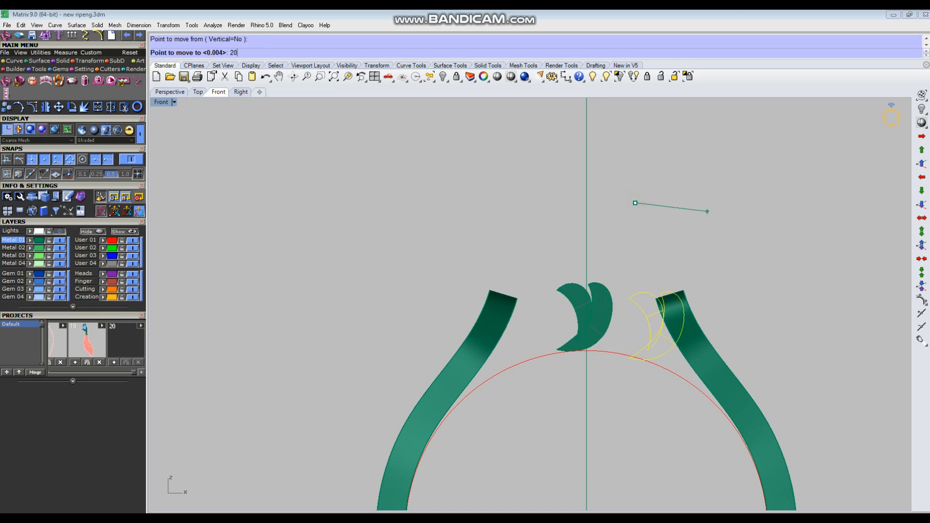
scroll(703, 228, down, 4)
key(ctrl+h)
scroll(629, 282, up, 4)
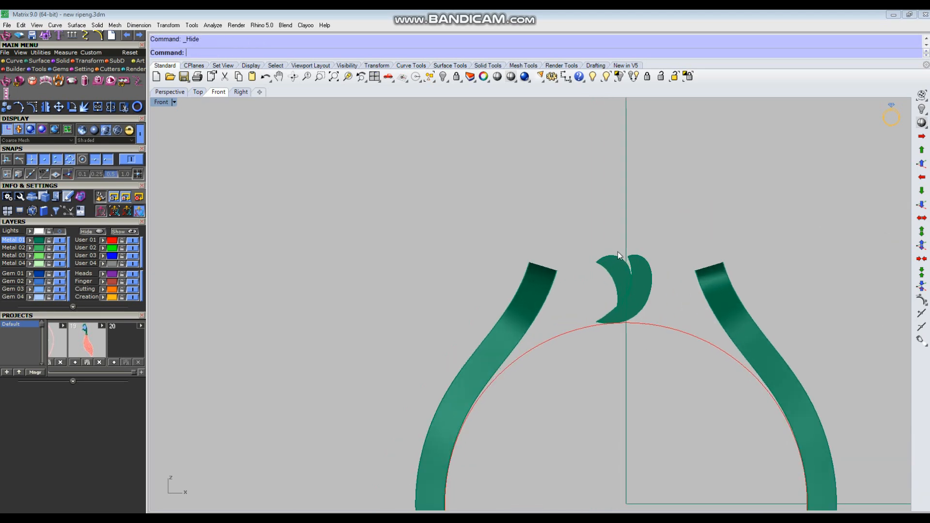
Unhide the ribbon bow pieces at the top of the ring
click(609, 78)
drag(666, 226, 558, 364)
right_click(559, 364)
scroll(576, 359, down, 2)
In the perspective view, move the two crescent surfaces outward to the front of the bow's centre
key(ctrl+F4)
right_drag(638, 306, 535, 336)
scroll(556, 353, down, 4)
scroll(536, 336, up, 5)
click(510, 318)
shift+click(491, 301)
right_drag(492, 305, 515, 352)
drag(470, 357, 393, 376)
key(Escape)
right_drag(494, 345, 601, 298)
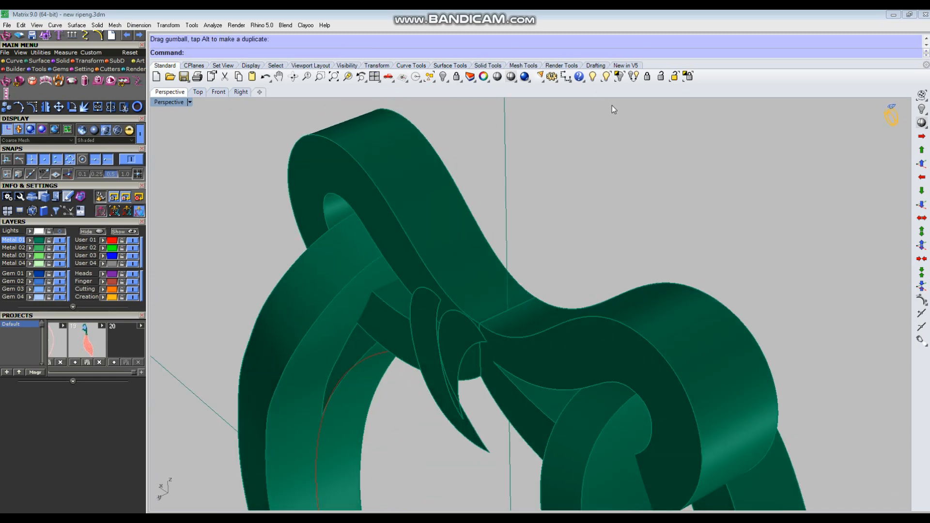
right_drag(526, 247, 560, 232)
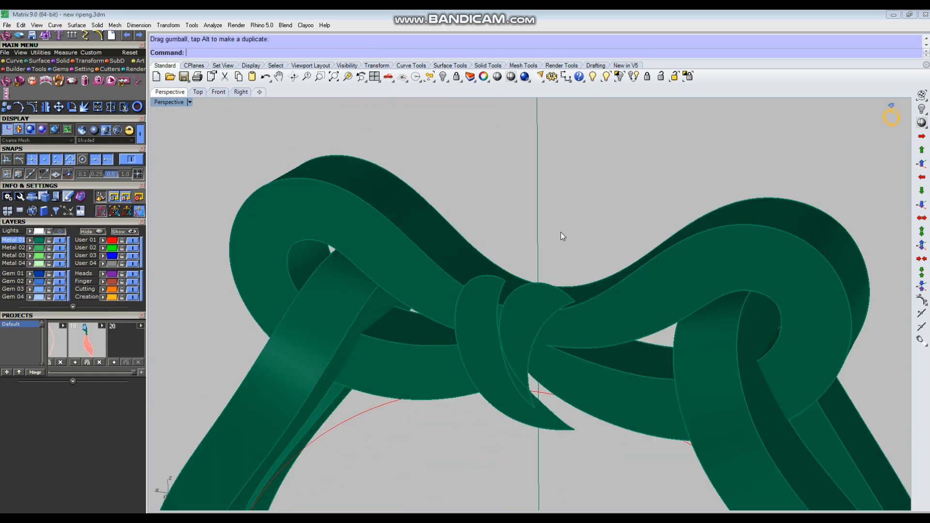
Display the reference sketch in the front view and open the Gem Loader on the second set of round sizes
key(ctrl+F2)
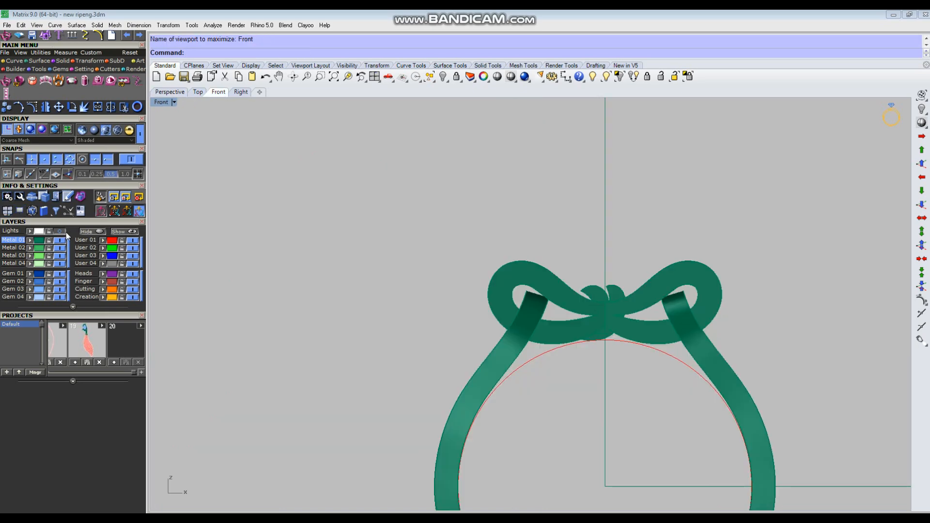
click(49, 231)
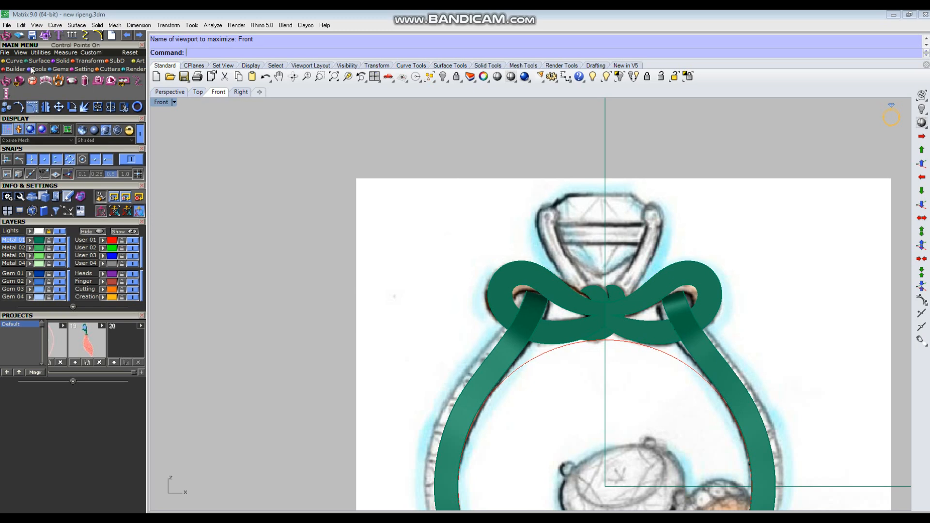
click(60, 69)
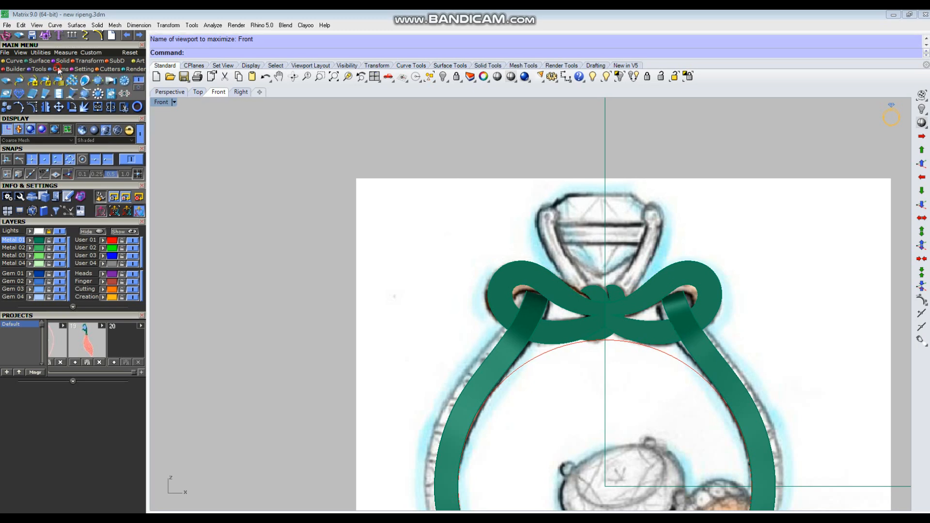
click(6, 80)
drag(128, 389, 112, 291)
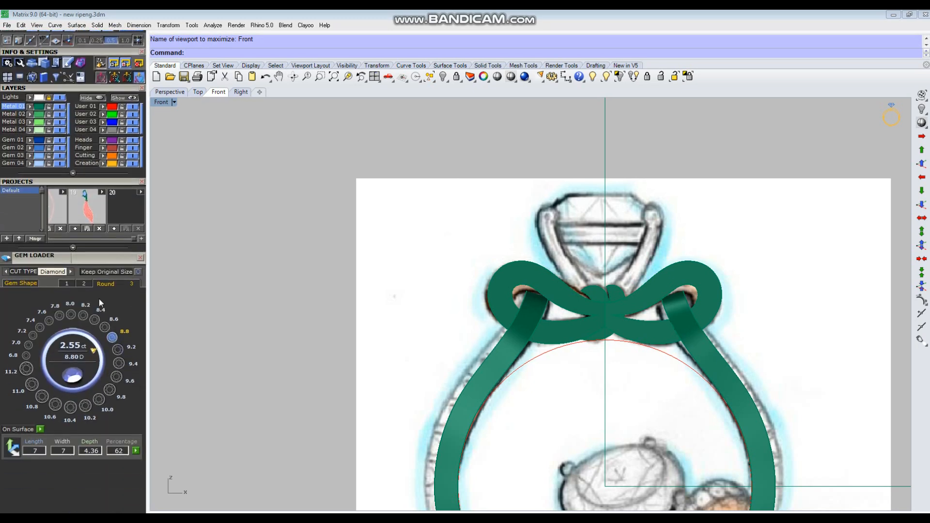
click(39, 328)
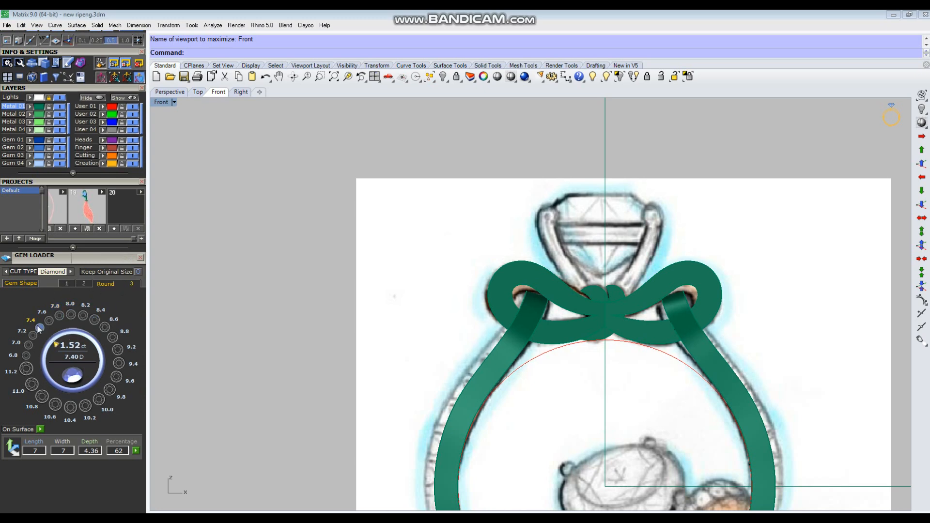
click(85, 284)
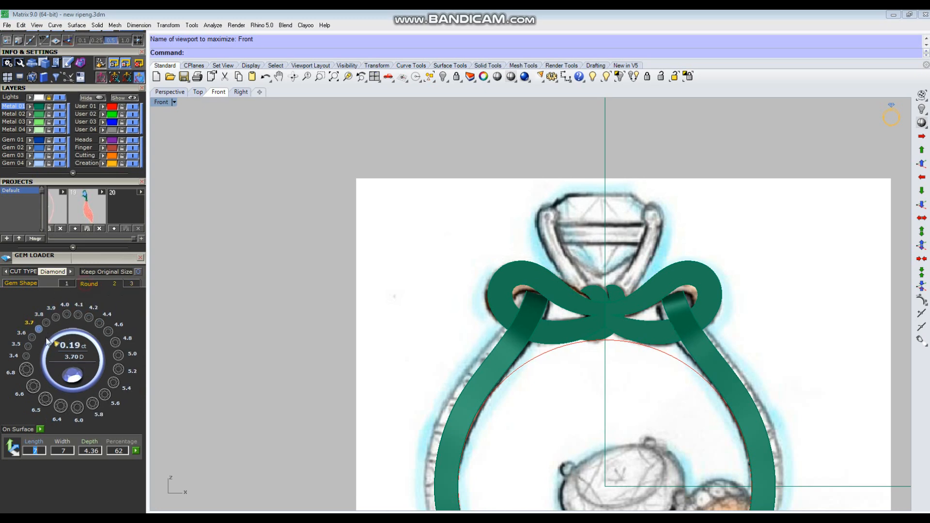
Measure the width of the sketched centre stone between its two prongs
click(566, 76)
scroll(556, 226, up, 1)
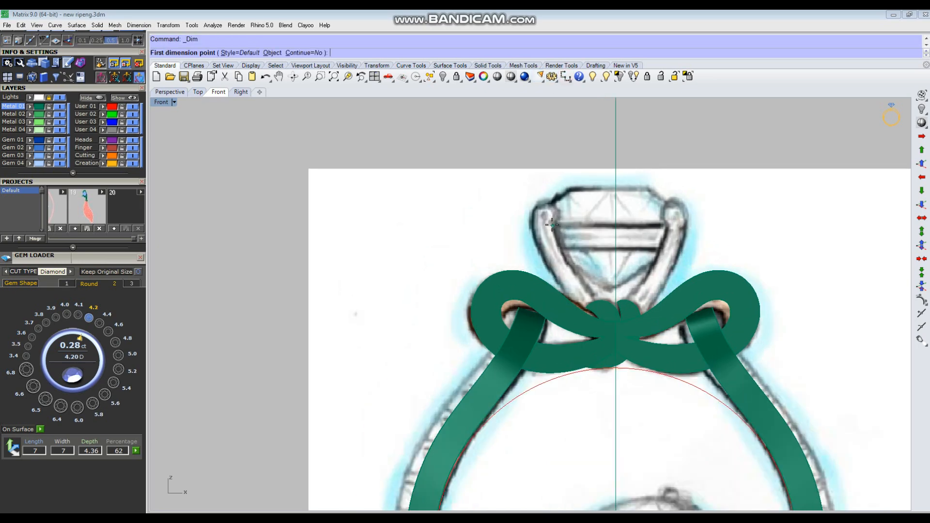
click(550, 224)
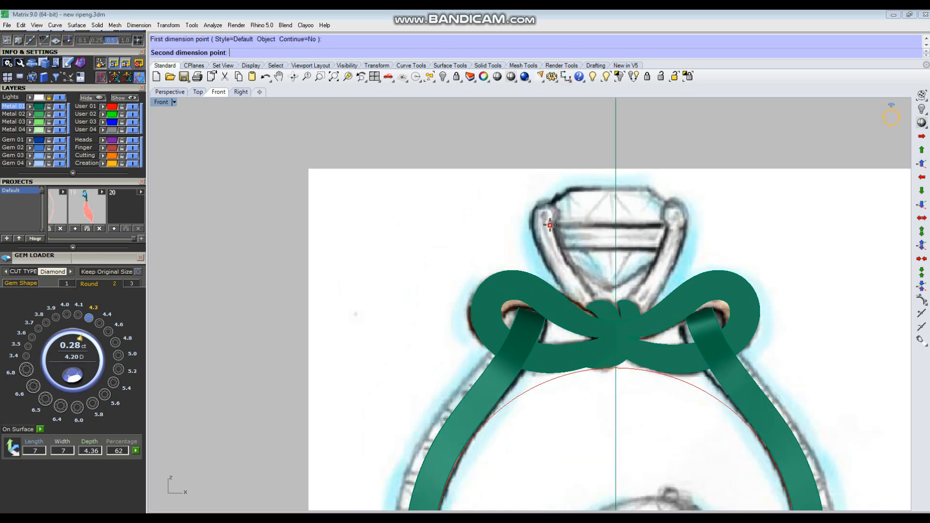
click(674, 226)
key(Escape)
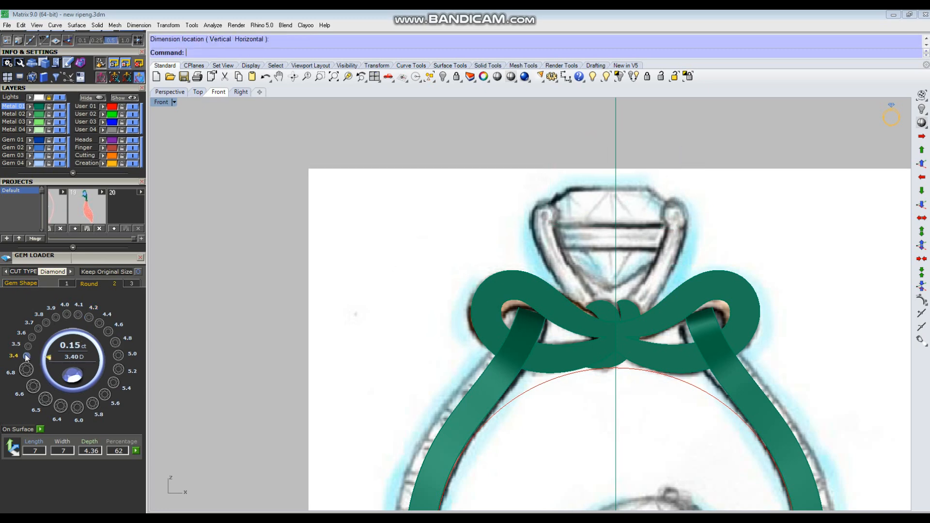
Load a 6.00 mm round diamond and move it straight up onto the sketched centre stone
click(79, 418)
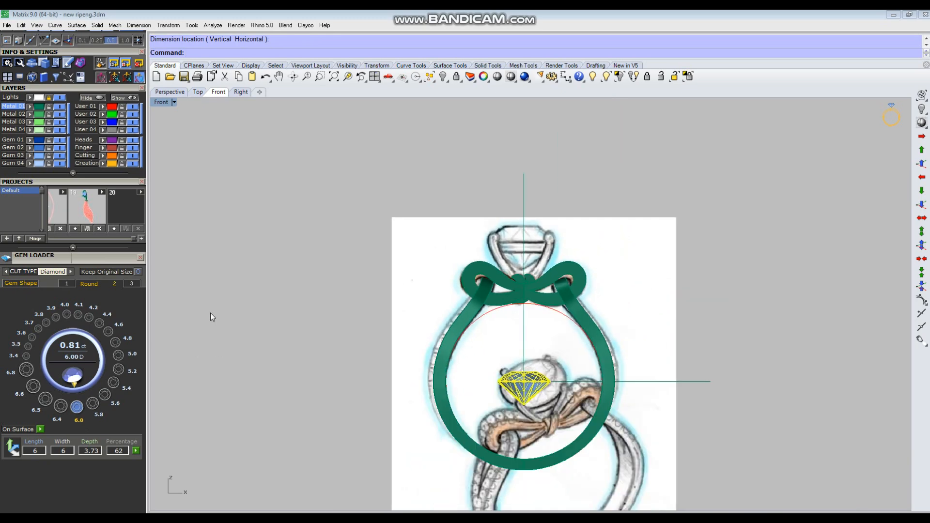
click(210, 305)
scroll(495, 415, up, 4)
click(531, 393)
right_drag(526, 340, 502, 386)
drag(512, 385, 513, 166)
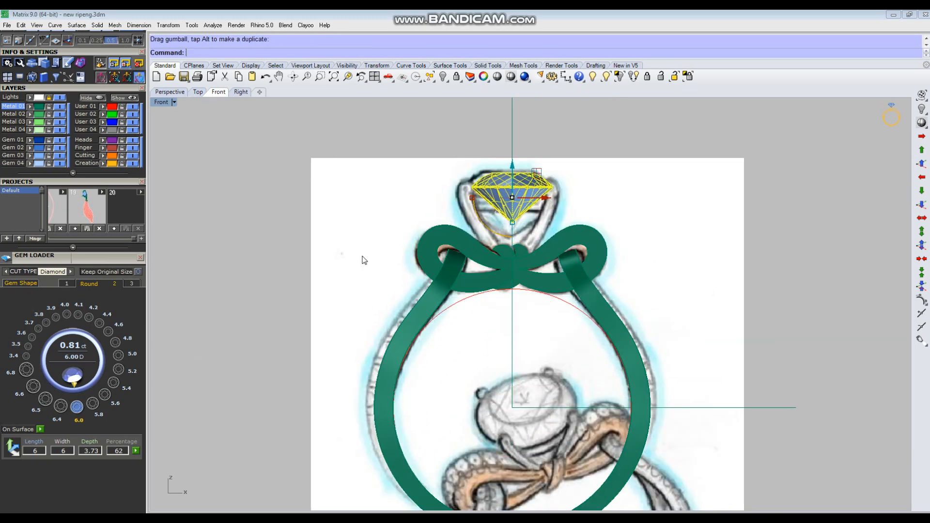
Close the Gem Loader and load the diamond into the Head Builder with the Prongs4 Diagonals mode and 2 rails
click(139, 258)
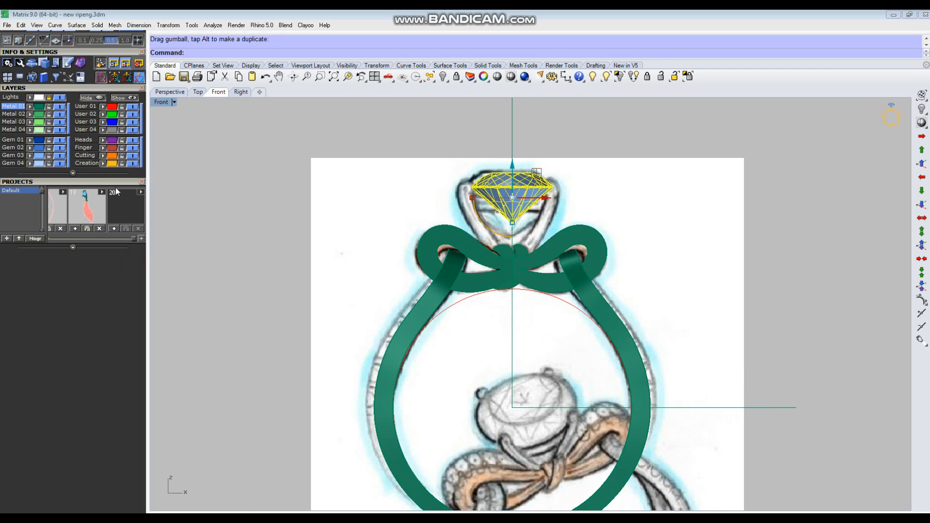
drag(118, 182, 109, 361)
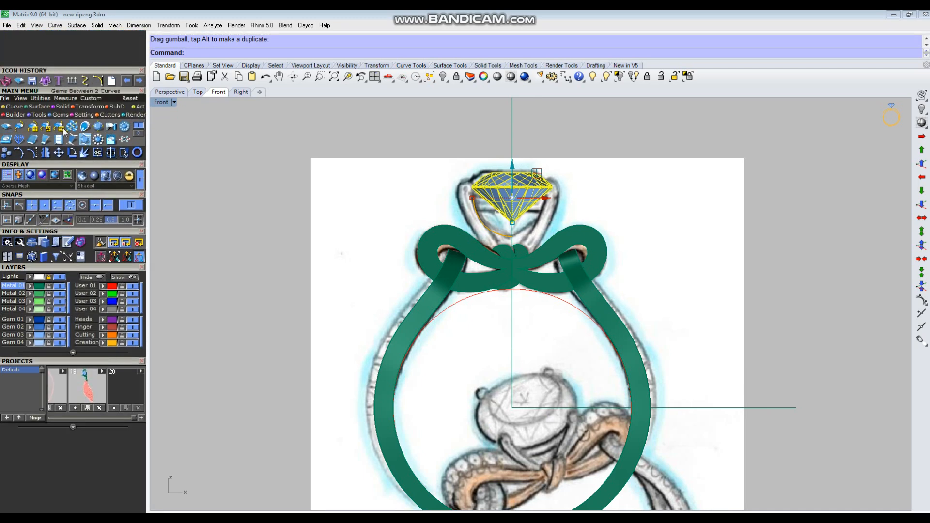
click(84, 114)
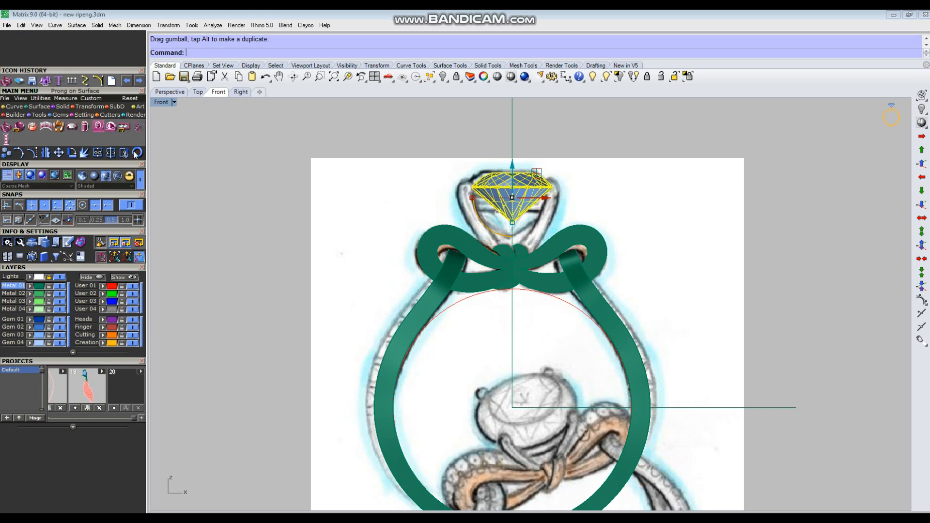
click(5, 127)
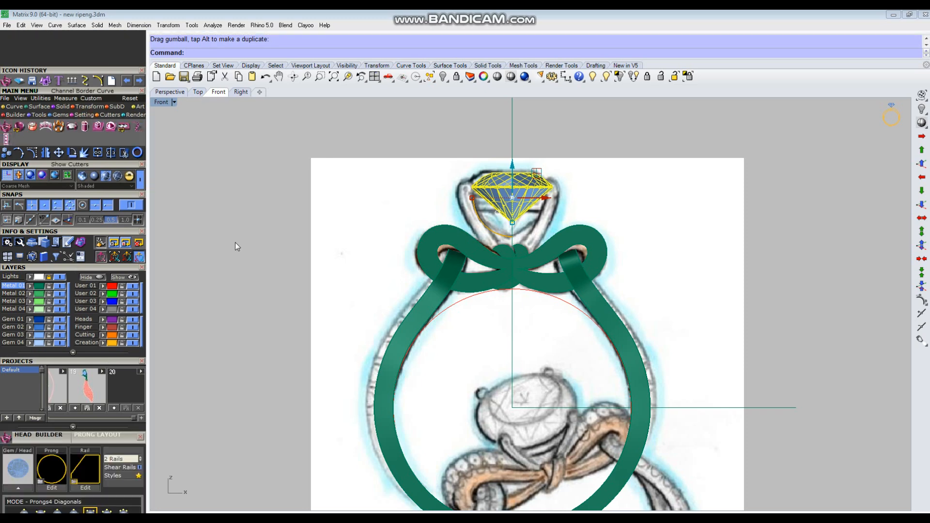
drag(105, 440, 107, 245)
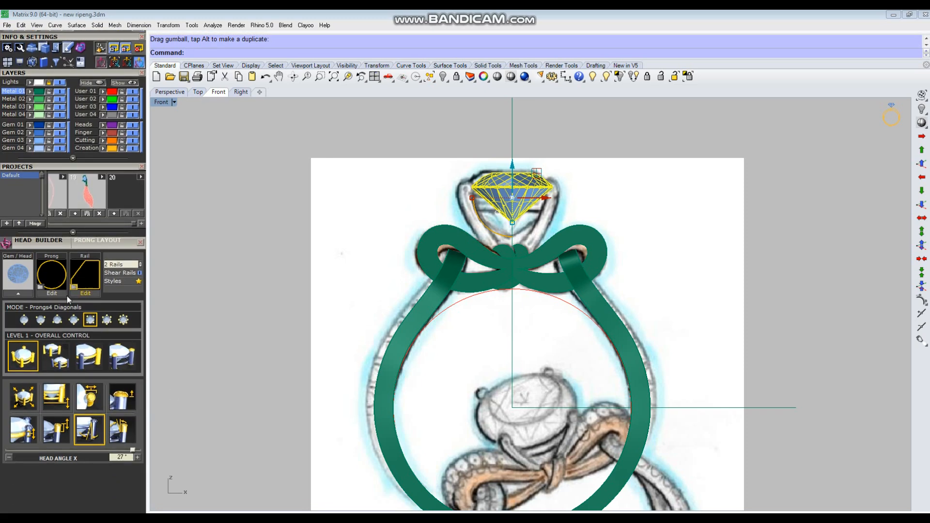
click(16, 292)
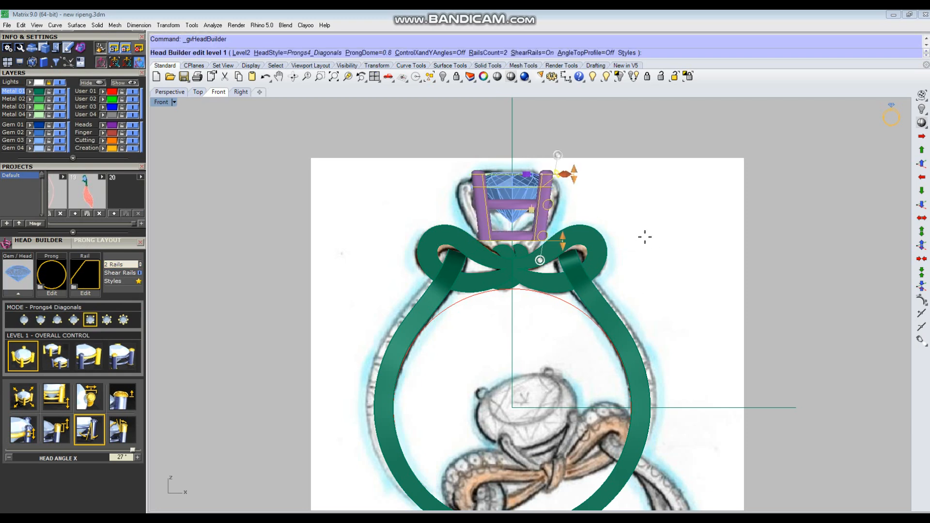
scroll(550, 198, up, 3)
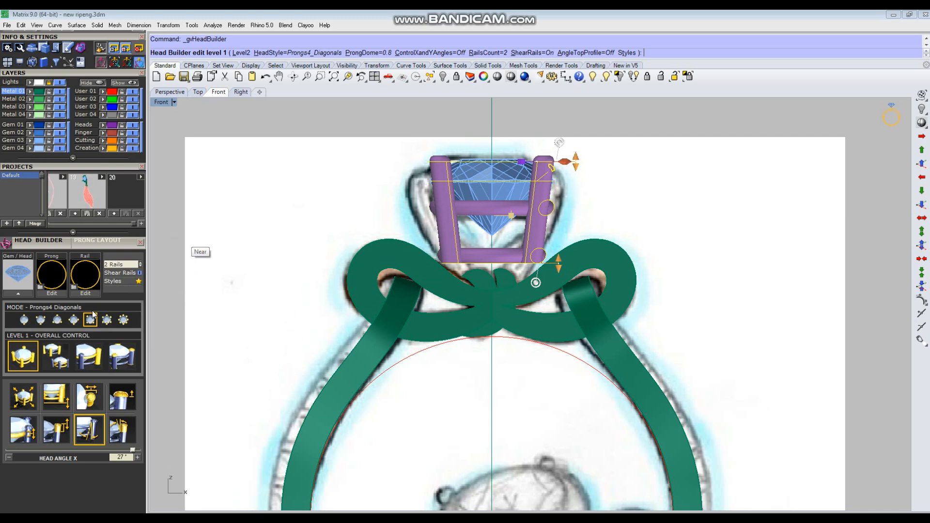
Change the head's prong profile to the pointed-arch shape Prong_010
click(62, 283)
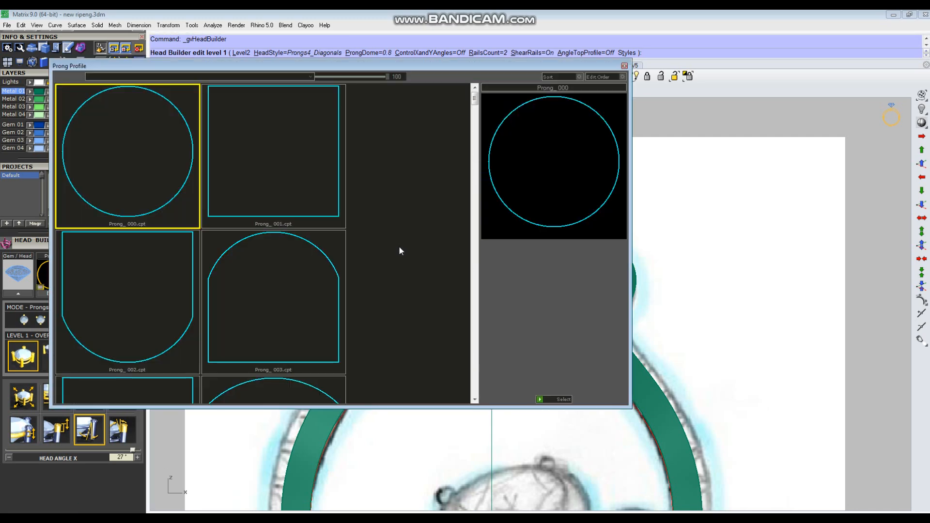
scroll(213, 254, down, 6)
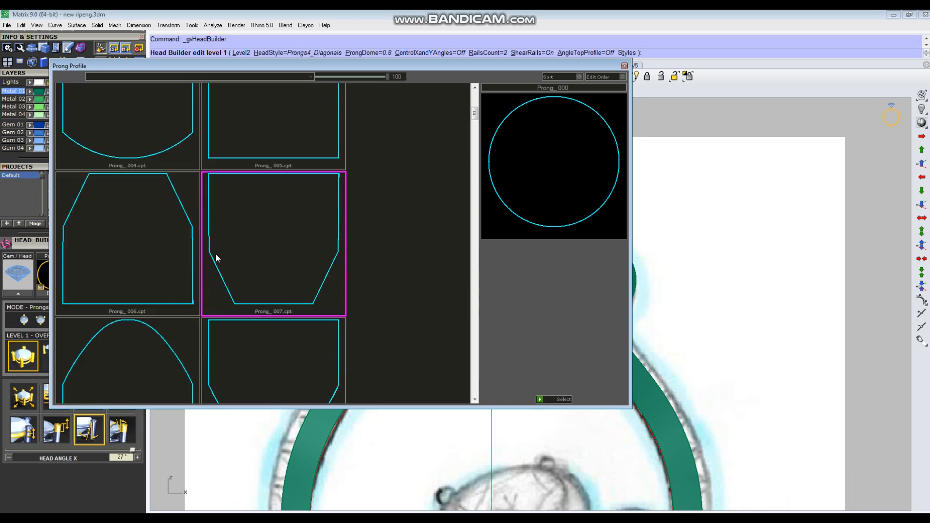
scroll(218, 256, down, 5)
click(156, 237)
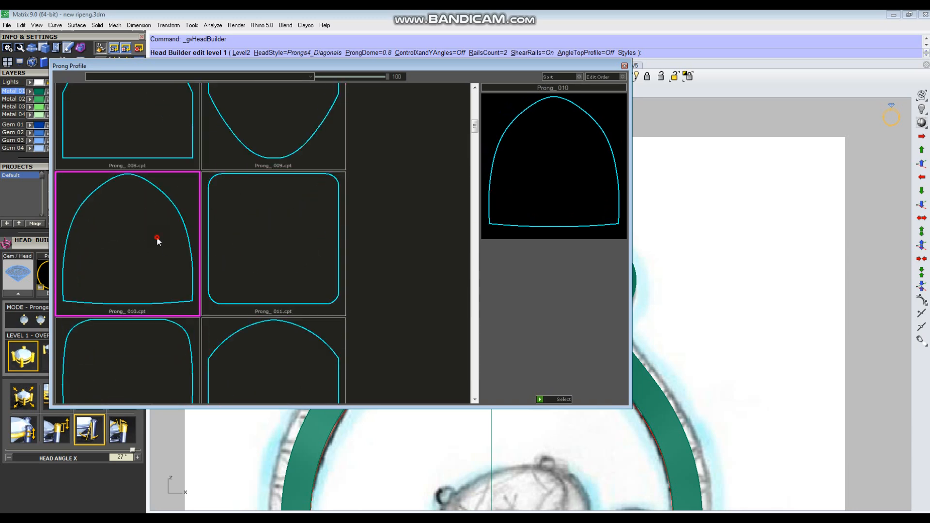
click(541, 400)
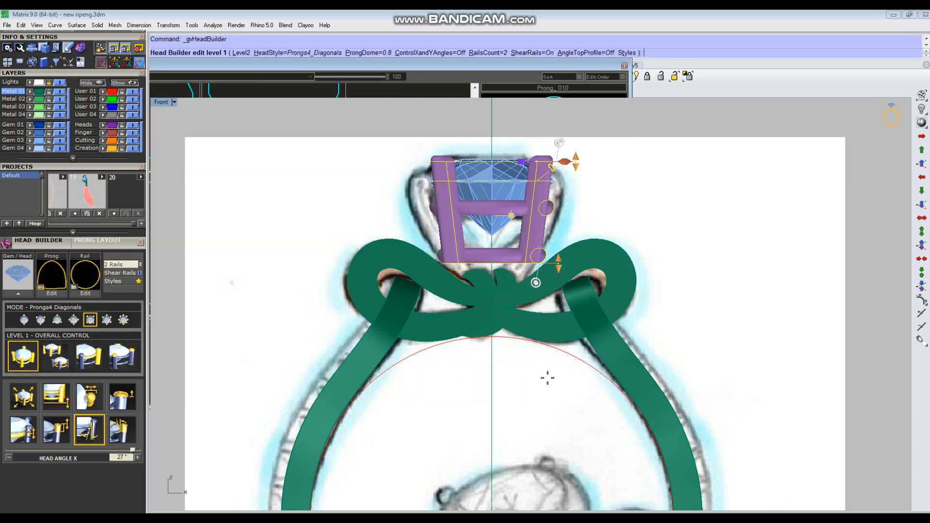
Show the perspective view and change the gallery rail profile to the chamfered square v6010
key(ctrl+F4)
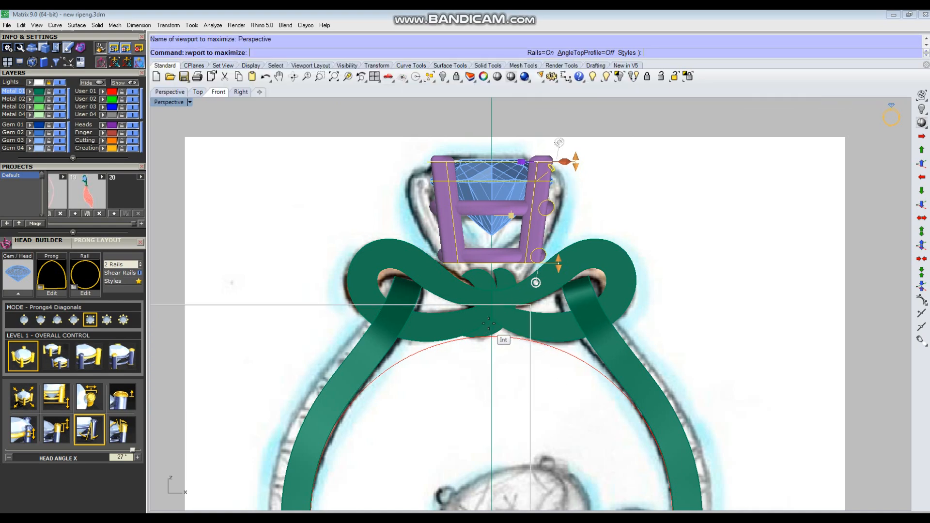
scroll(586, 390, down, 5)
right_drag(671, 336, 660, 394)
right_drag(694, 260, 624, 299)
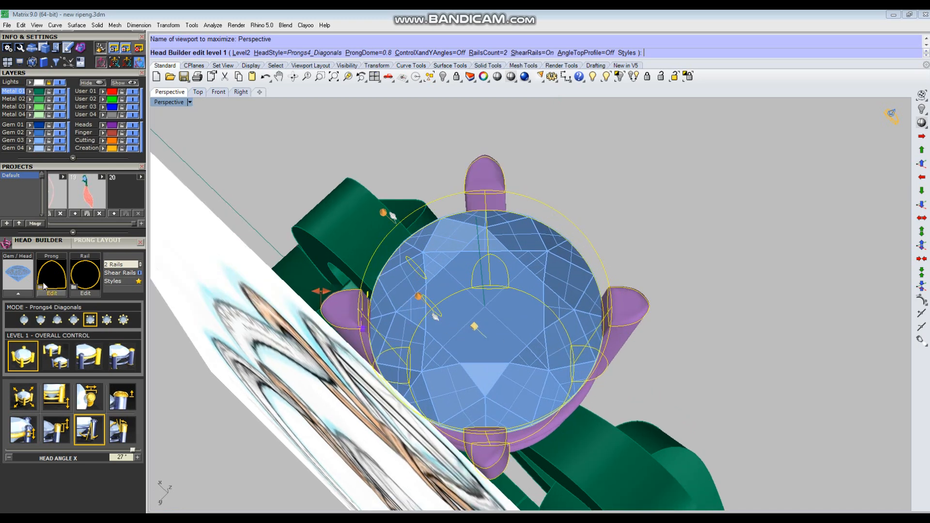
click(80, 275)
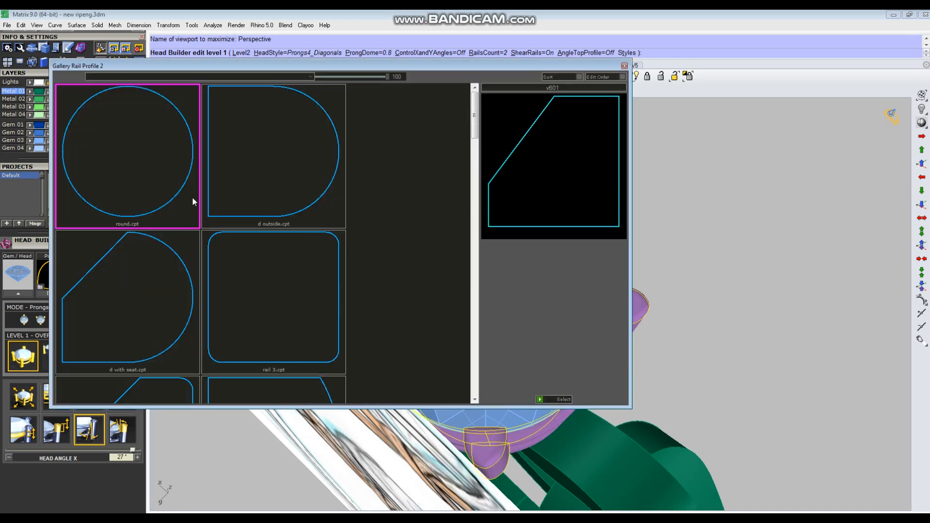
click(281, 289)
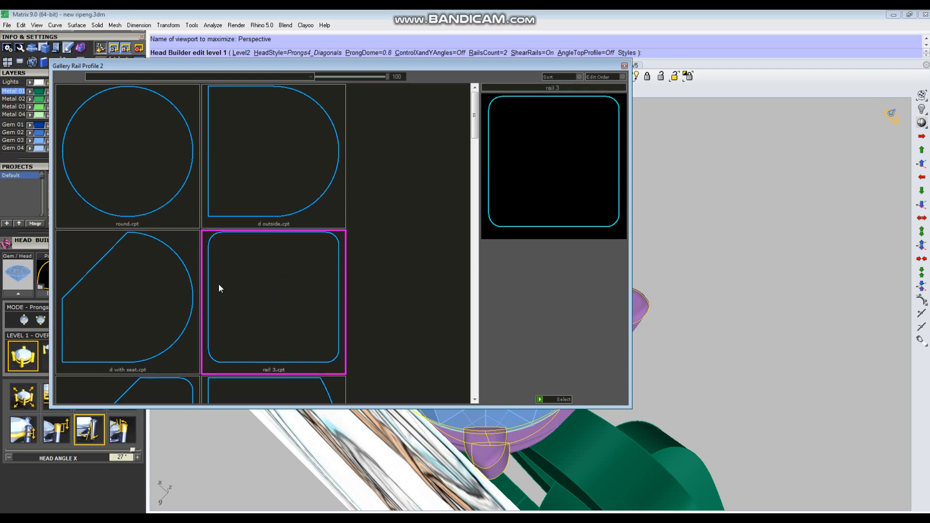
scroll(213, 300, down, 1)
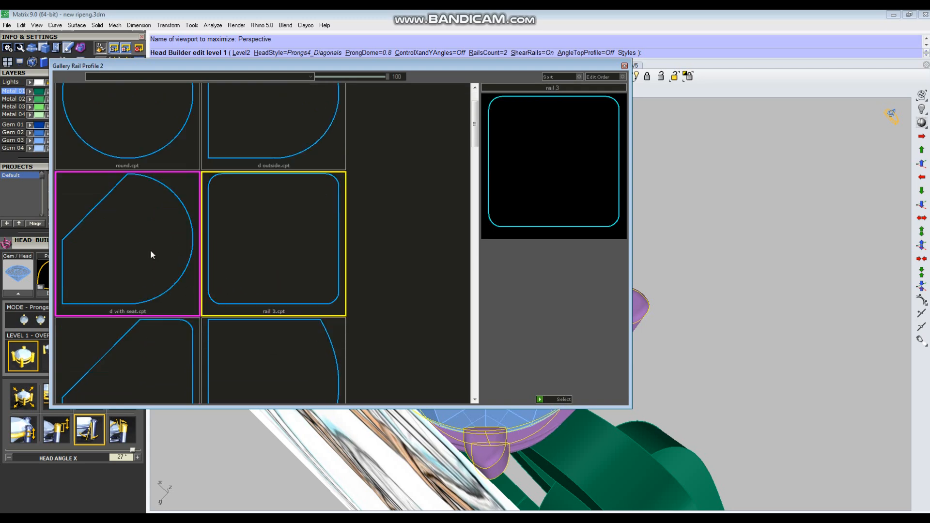
scroll(167, 271, down, 4)
scroll(233, 280, down, 7)
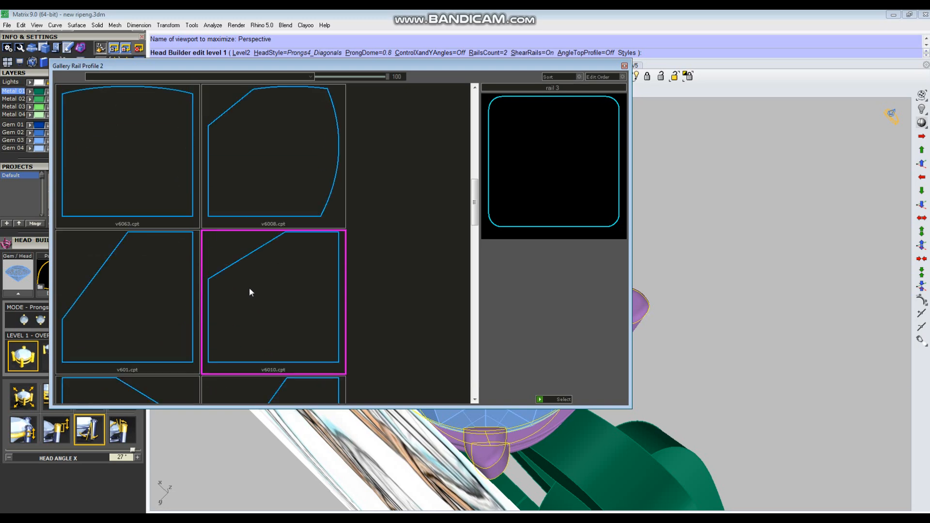
scroll(213, 294, down, 1)
click(239, 139)
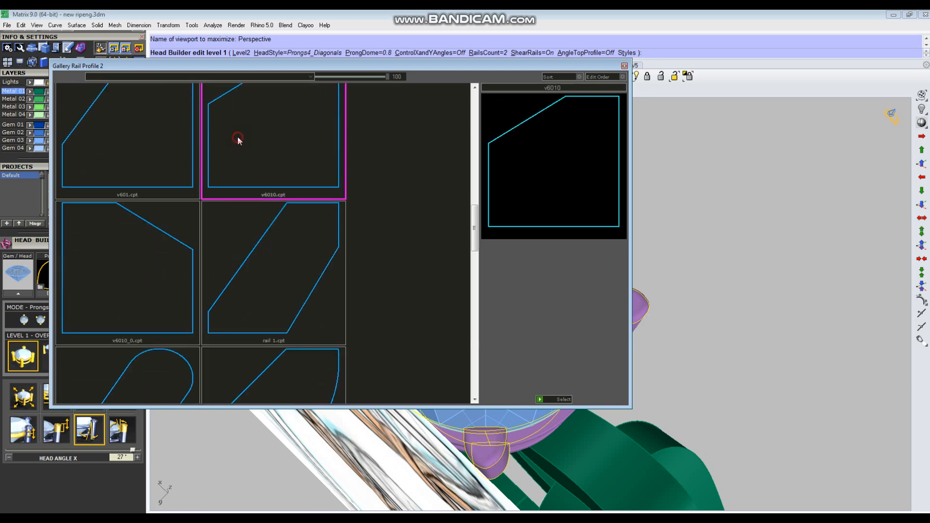
click(541, 402)
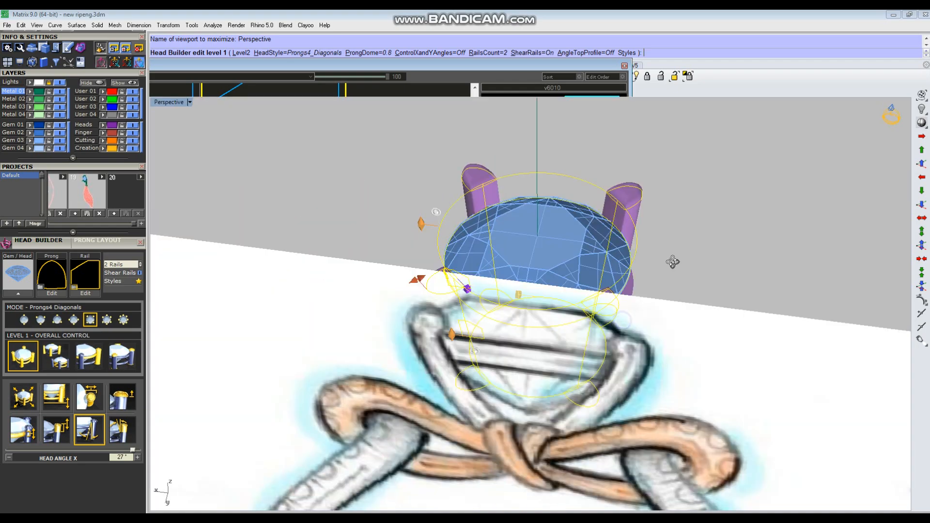
Set the head's X angle to 23° so the prongs taper inward toward the base
right_drag(672, 261, 511, 287)
right_drag(647, 400, 517, 255)
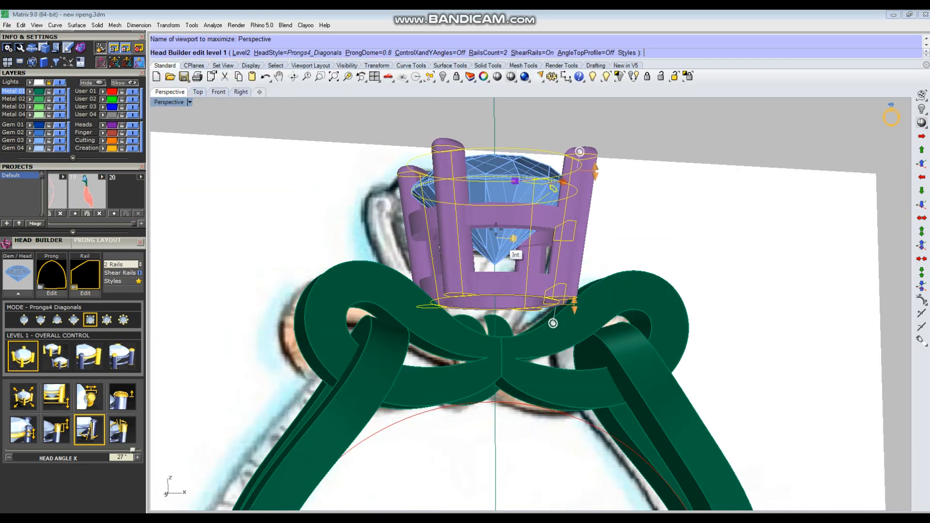
scroll(517, 255, up, 2)
right_drag(652, 253, 603, 287)
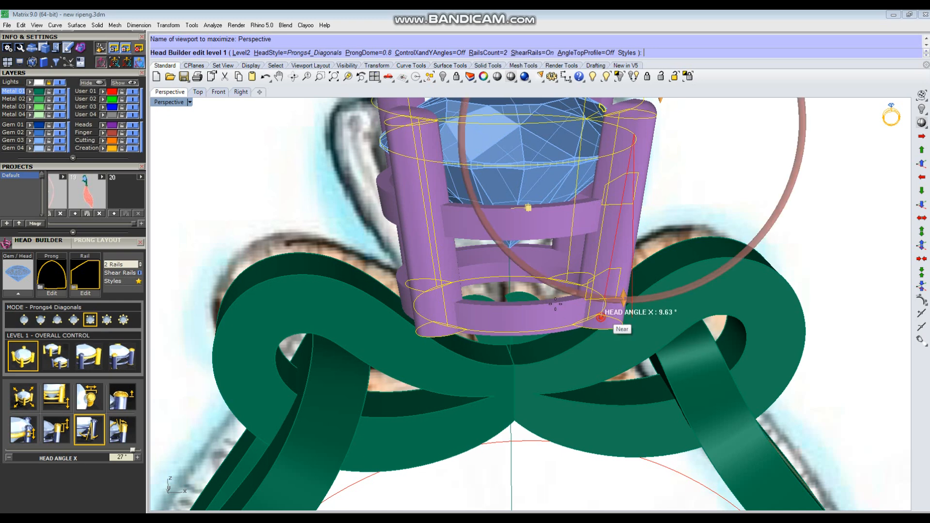
scroll(543, 322, down, 4)
drag(117, 239, 121, 162)
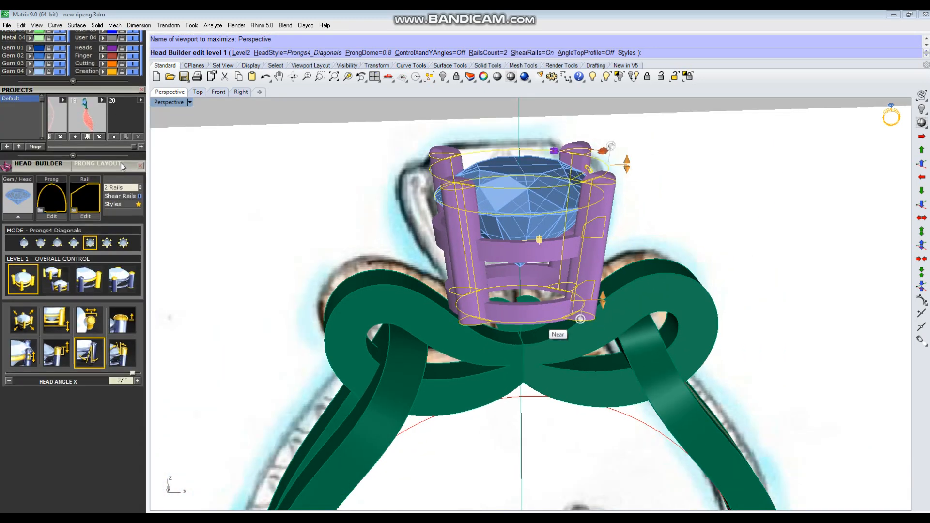
right_drag(565, 446, 553, 432)
drag(588, 330, 557, 332)
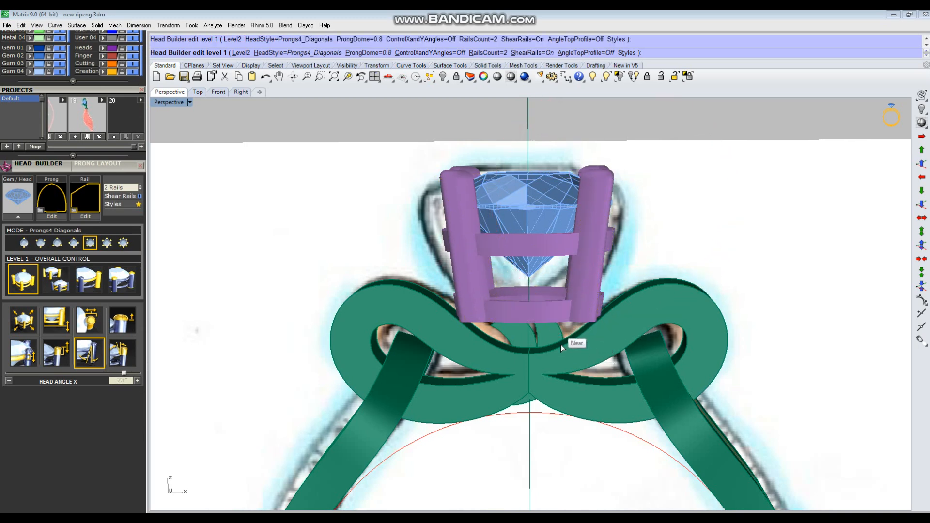
Set the prong nudge to 0.18 mm to adjust how far the prongs sit from the stone
right_drag(491, 332, 201, 329)
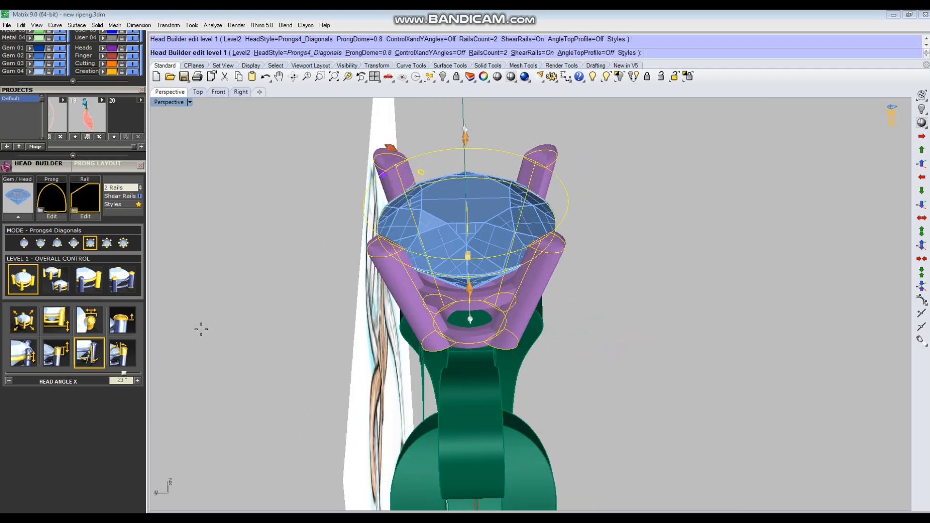
right_drag(342, 407, 119, 336)
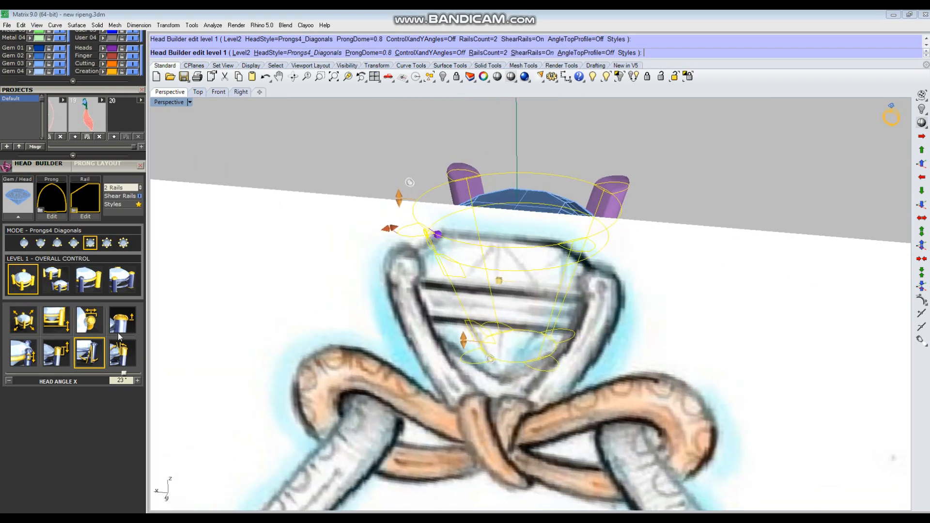
click(90, 319)
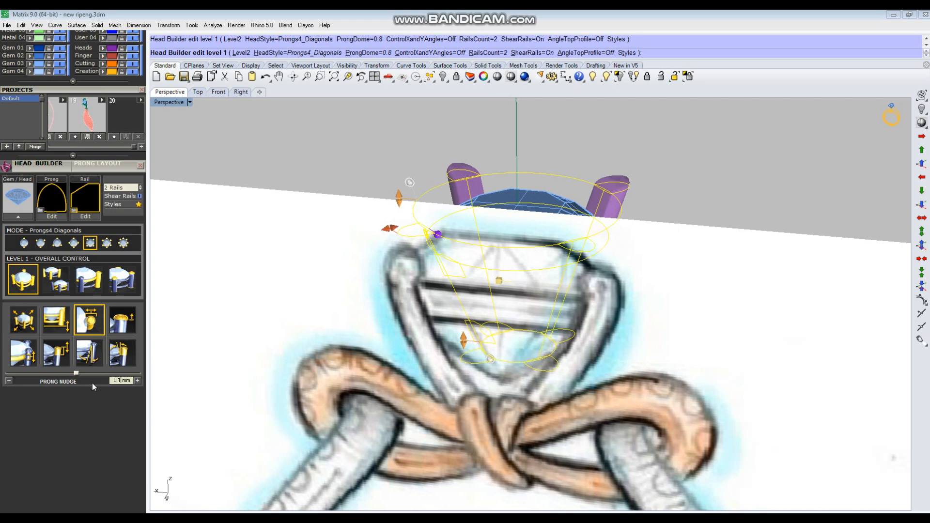
right_drag(548, 244, 591, 269)
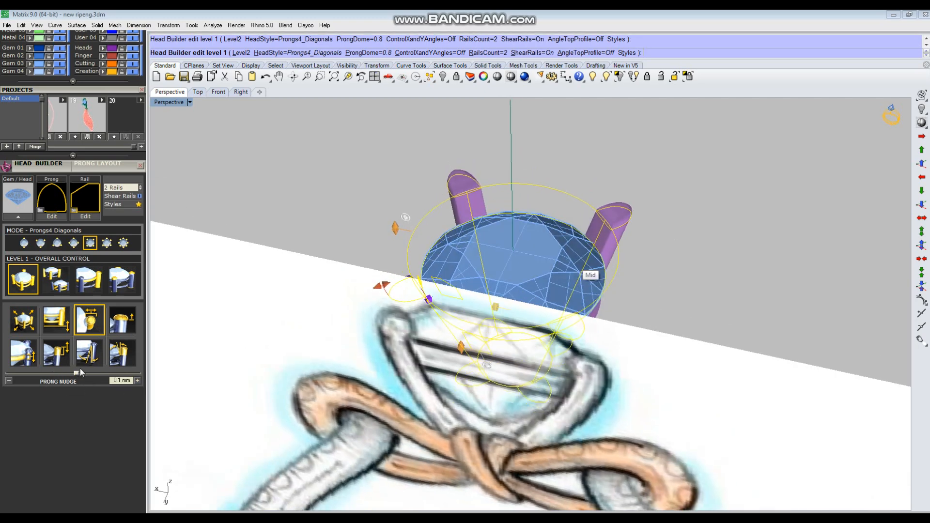
right_drag(608, 301, 650, 284)
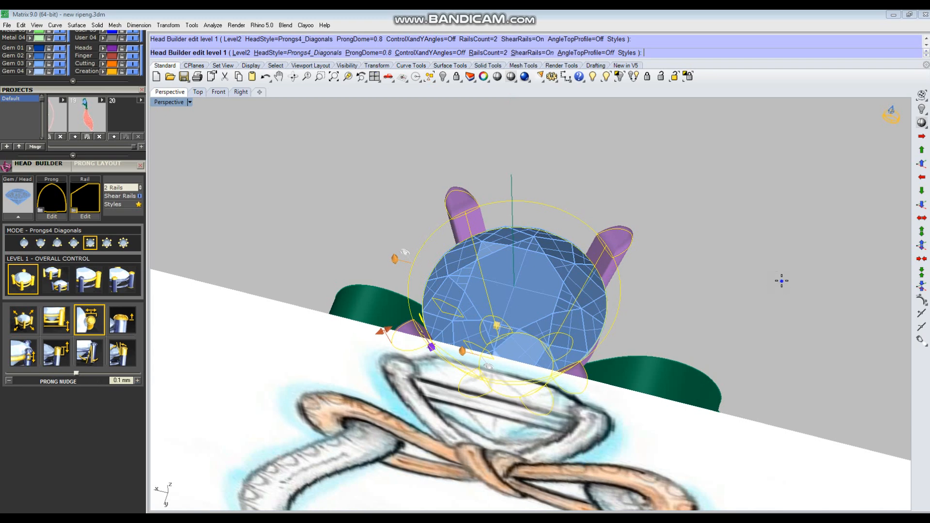
right_drag(784, 273, 790, 292)
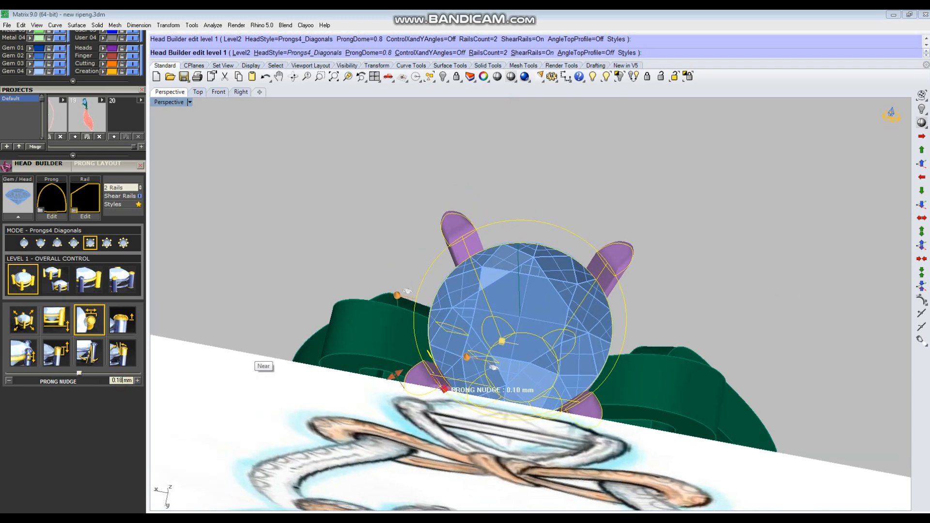
Set the prong dome of the head to 0.6
scroll(631, 296, up, 3)
right_drag(717, 280, 727, 297)
scroll(726, 297, up, 4)
scroll(726, 297, down, 4)
click(131, 322)
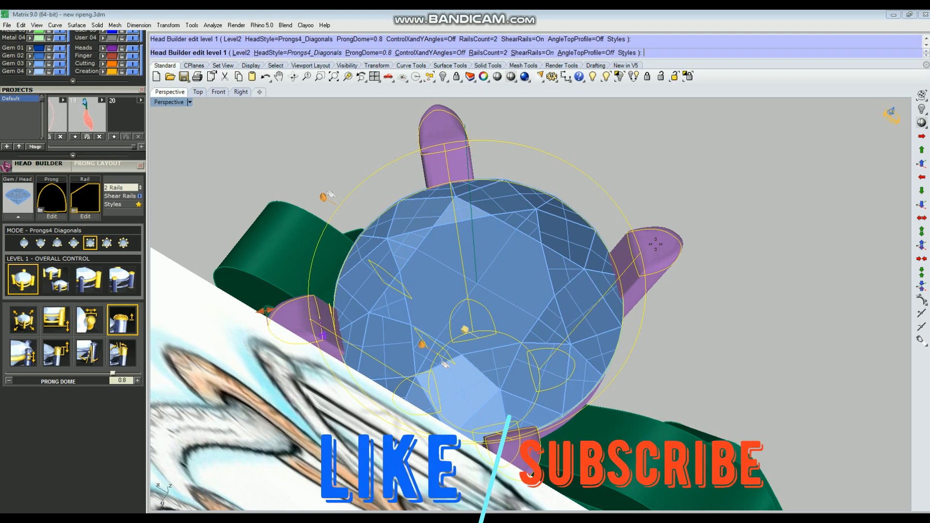
right_drag(664, 289, 643, 238)
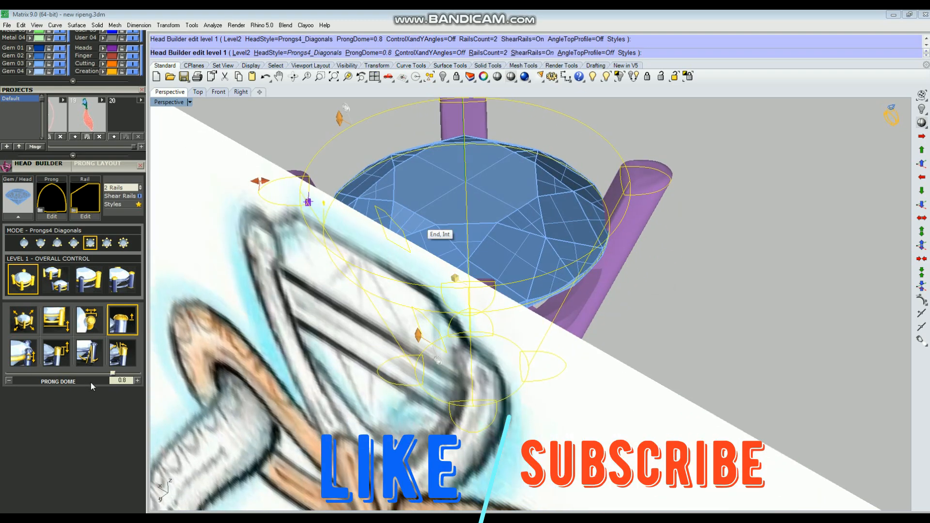
drag(113, 374, 87, 368)
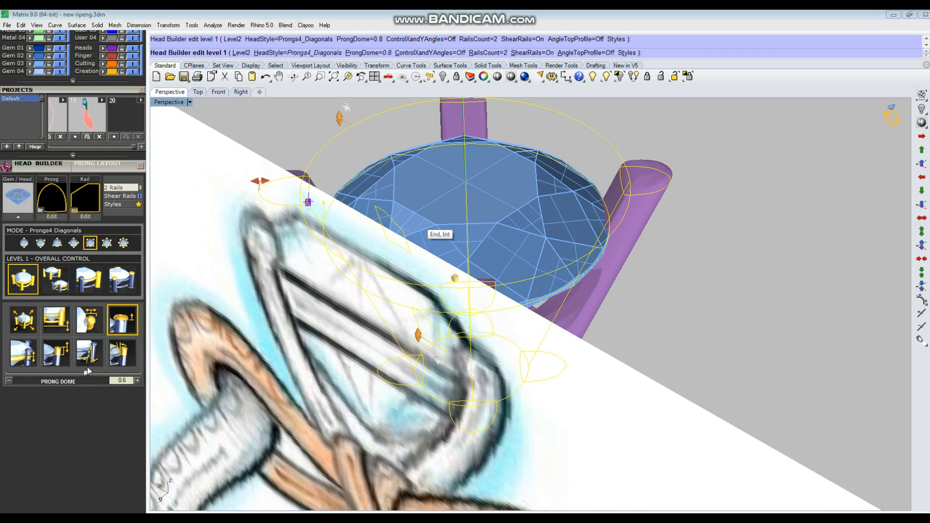
Review the rail drop and set the prongs' height above the girdle to 1.5 mm
click(33, 354)
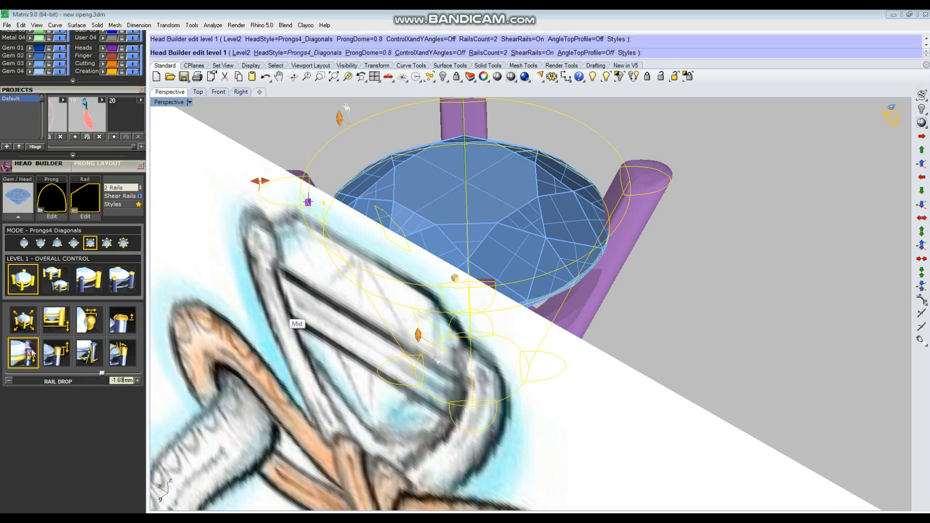
right_drag(437, 360, 448, 198)
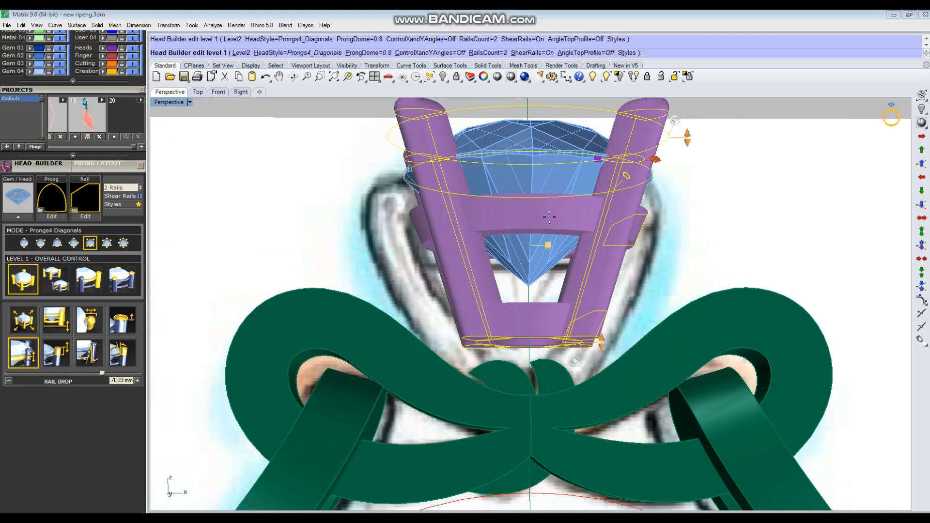
right_drag(696, 219, 529, 262)
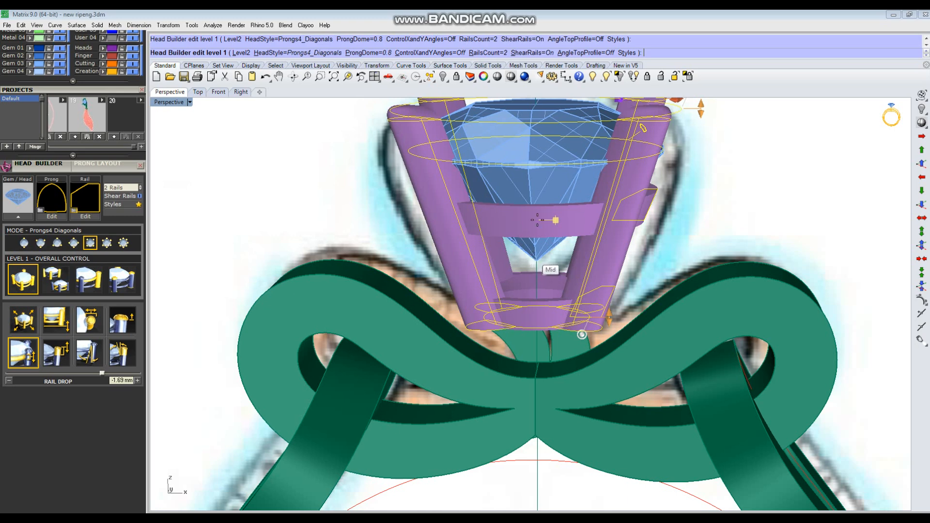
right_drag(594, 234, 632, 310)
click(64, 351)
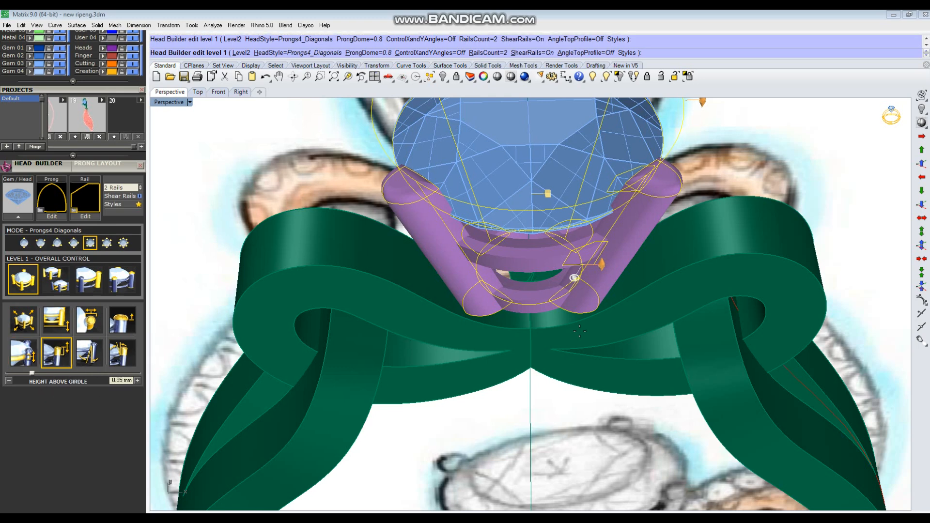
drag(33, 376, 47, 372)
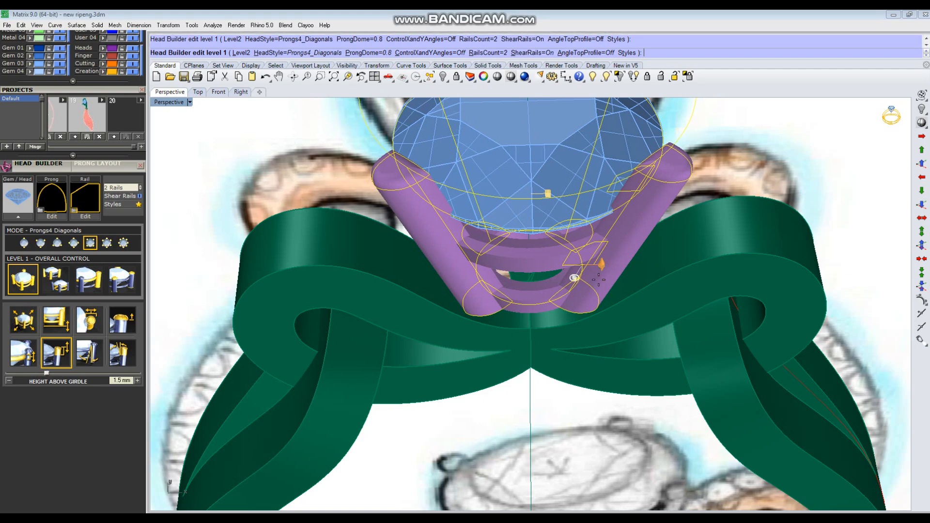
Check the head and its X angle from several sides and build the four-prong head around the diamond
scroll(537, 306, down, 4)
right_drag(635, 373, 681, 272)
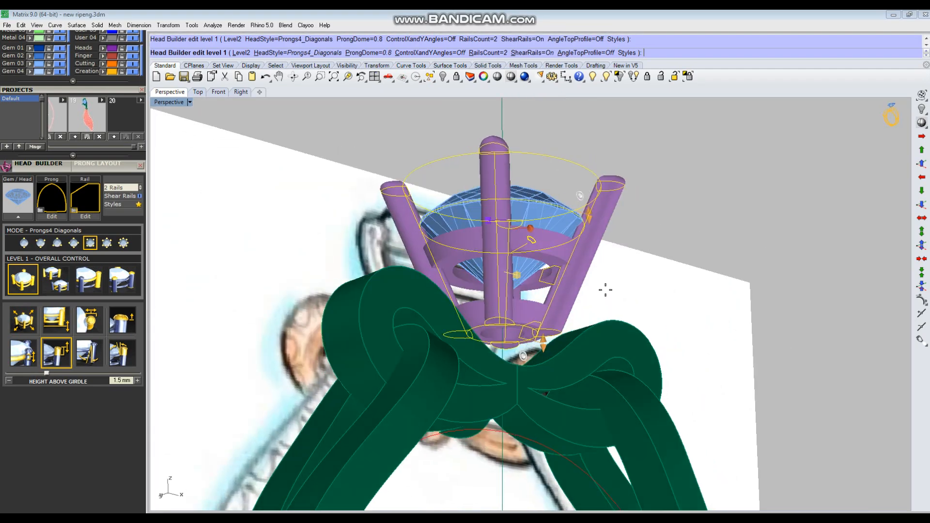
click(89, 352)
right_drag(637, 265, 442, 419)
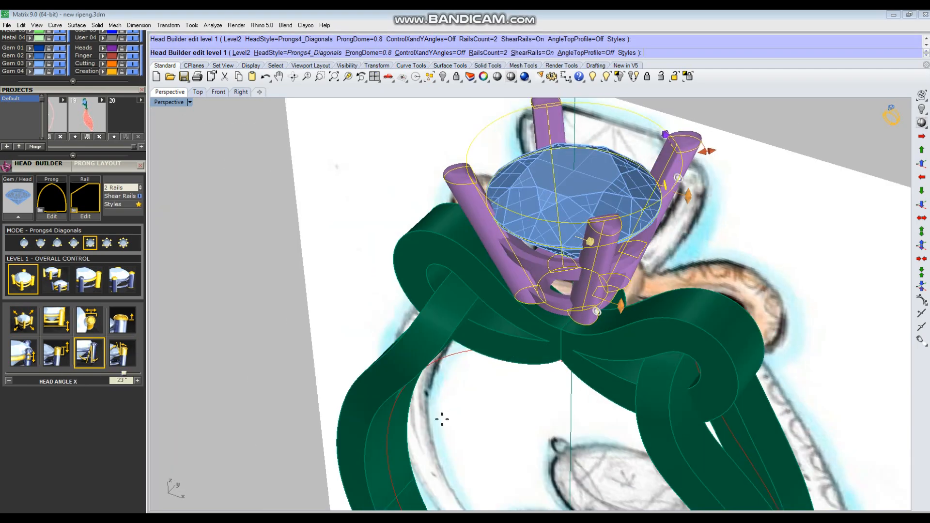
right_click(462, 406)
Move the head and its diamond together straight down toward the bow's centre knot and close the Head Builder
right_drag(476, 324, 620, 258)
scroll(530, 316, up, 3)
click(533, 311)
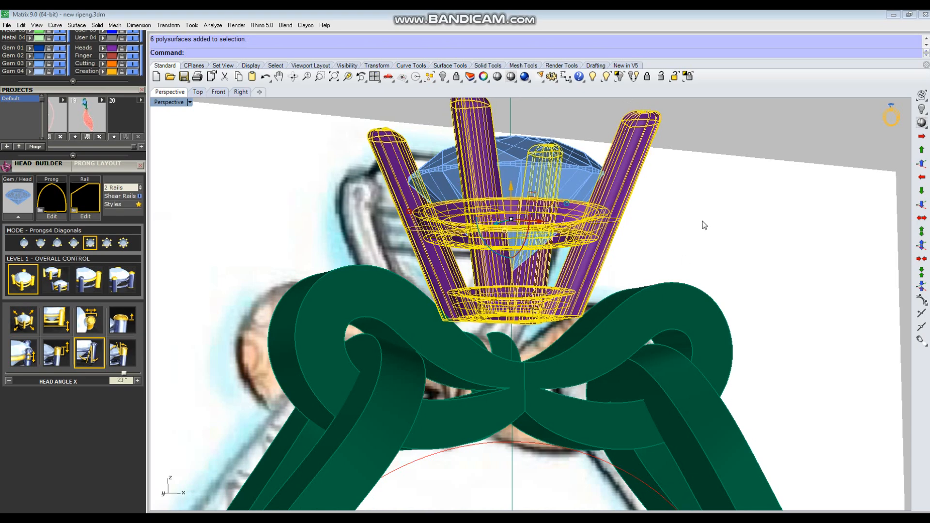
right_drag(681, 222, 595, 175)
shift+click(592, 176)
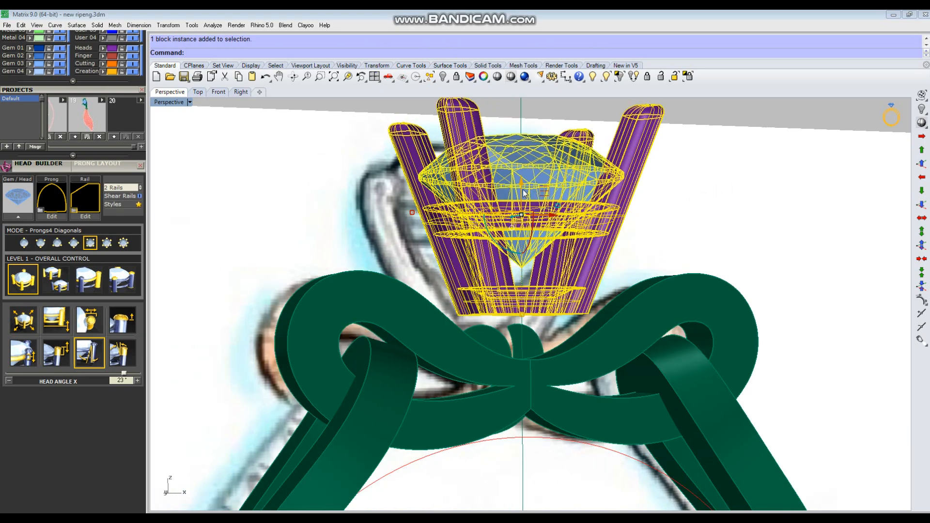
drag(523, 193, 515, 238)
click(724, 211)
mouse_move(519, 332)
right_down()
mouse_move(635, 359)
mouse_move(681, 353)
mouse_move(578, 362)
right_up()
click(140, 167)
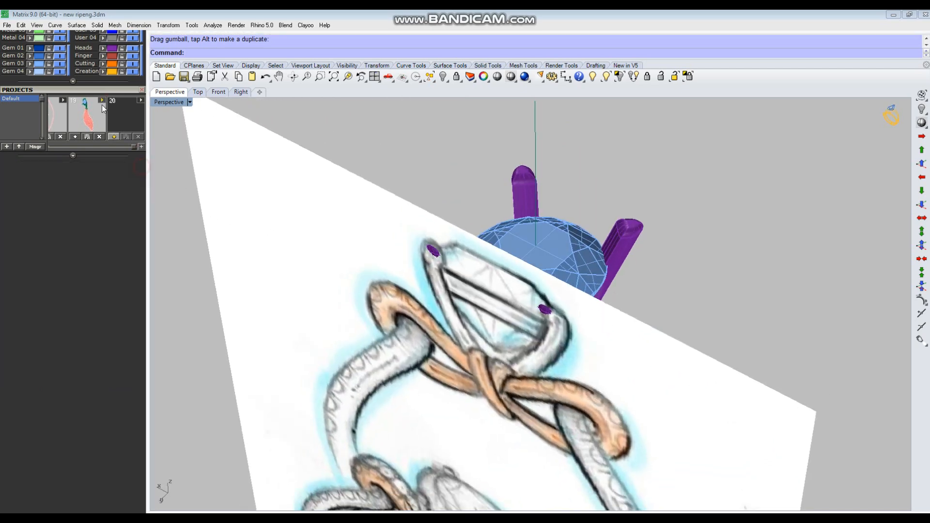
Hide the reference sketch and move the two crescent-shaped knot surfaces outward, clear of the prong head
click(62, 142)
mouse_move(482, 312)
right_down()
mouse_move(472, 349)
mouse_move(533, 365)
mouse_move(507, 357)
mouse_move(481, 391)
right_up()
scroll(527, 368, up, 3)
click(508, 359)
scroll(483, 395, up, 3)
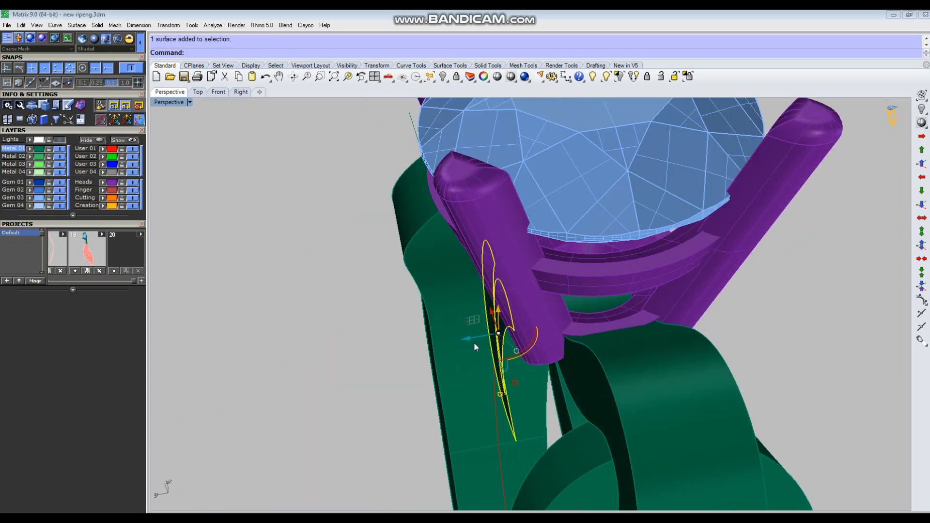
drag(469, 338, 461, 339)
right_drag(485, 369, 521, 360)
scroll(467, 289, down, 3)
scroll(520, 363, up, 3)
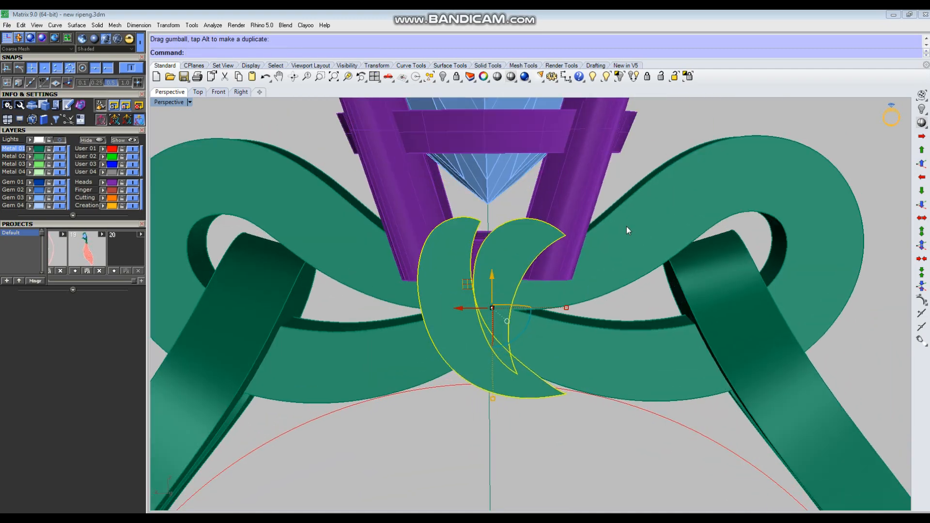
Lock everything except the two crescent surfaces and rebuild both with a V point count of 4 and degree 3 in both directions
click(688, 76)
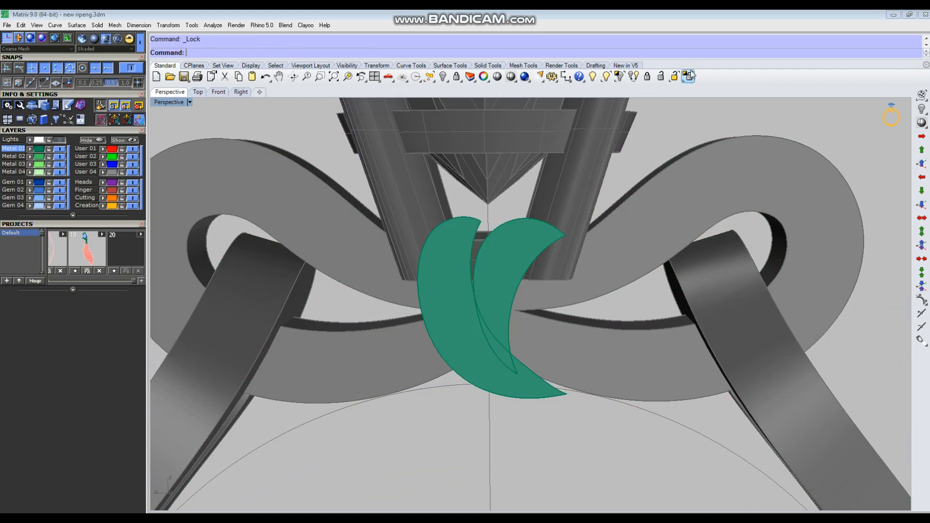
scroll(468, 335, down, 2)
right_drag(468, 335, 499, 286)
click(499, 286)
shift+click(455, 247)
scroll(523, 302, up, 3)
key(ctrl+r)
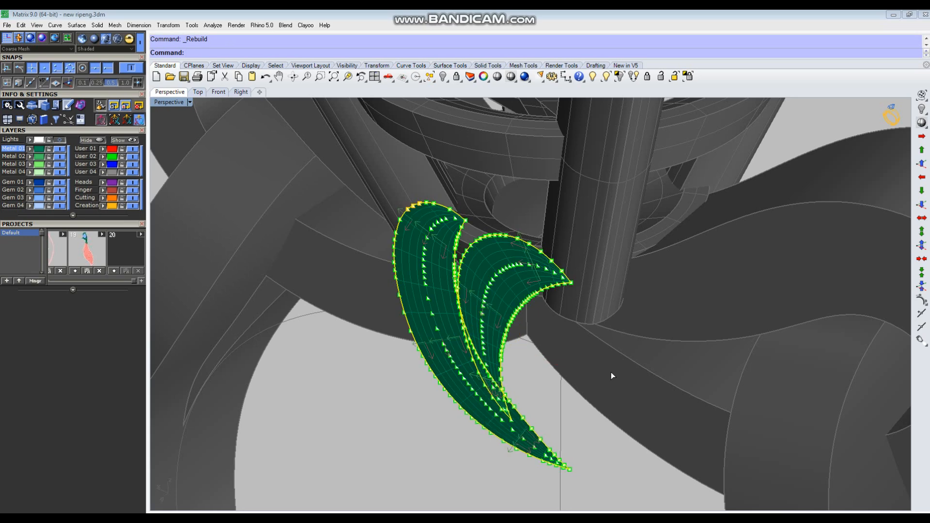
right_drag(597, 376, 659, 323)
double_click(746, 249)
text(8)
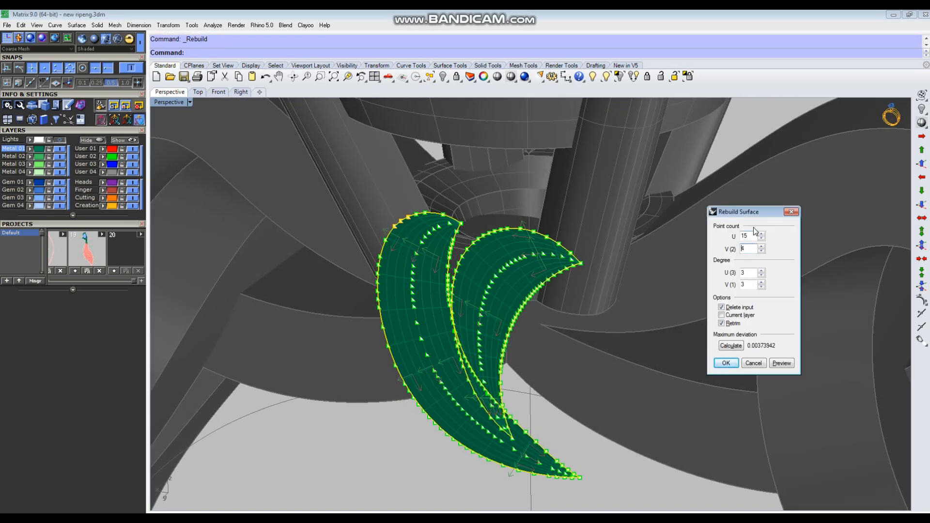
click(720, 364)
Move the shorter crescent surface by -0.5 mm, inward behind the longer one
right_drag(642, 344, 465, 334)
click(494, 300)
click(477, 324)
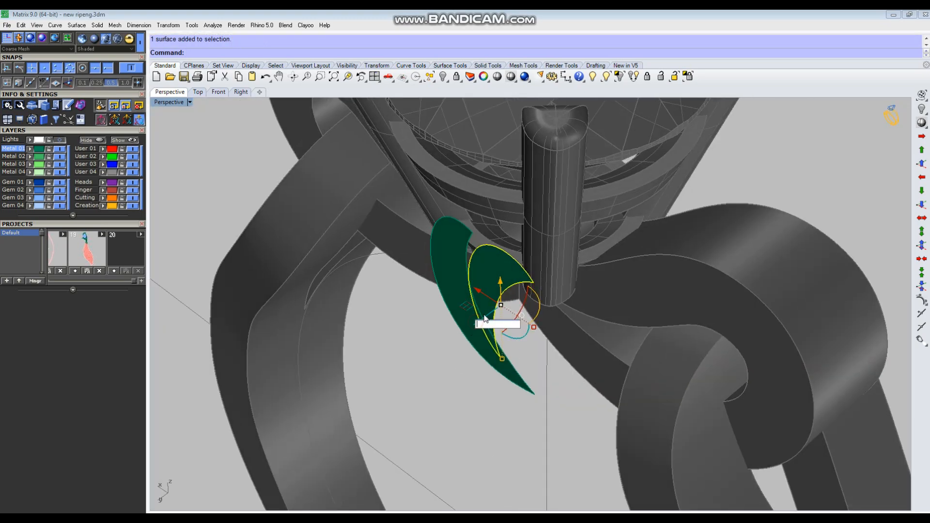
text(-.5)
key(Return)
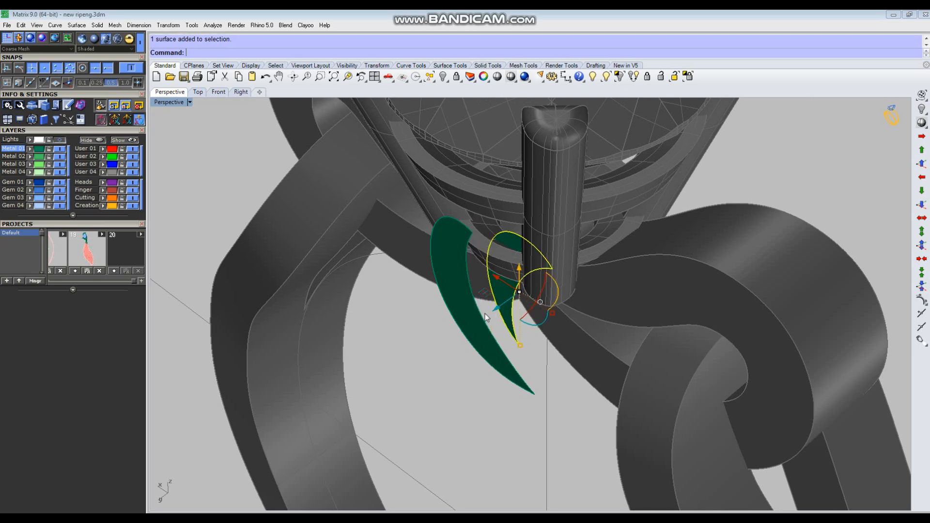
Move both crescent surfaces together outward from the bow's centre
right_drag(516, 321, 488, 310)
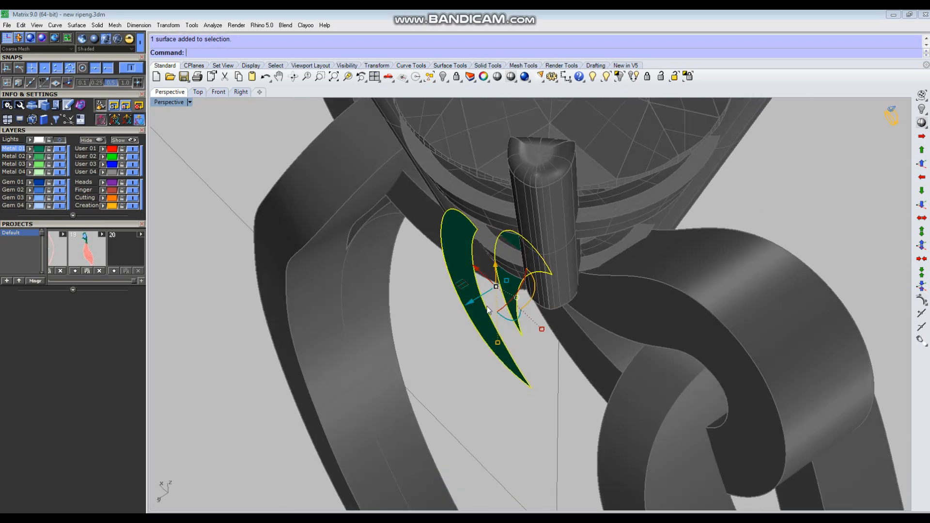
drag(474, 306, 441, 317)
click(408, 346)
right_drag(408, 345, 516, 309)
Turn on the longer crescent's control points and shift the points at its two ends back toward the bow
click(410, 352)
right_drag(483, 338, 508, 340)
key(F10)
right_drag(630, 320, 431, 232)
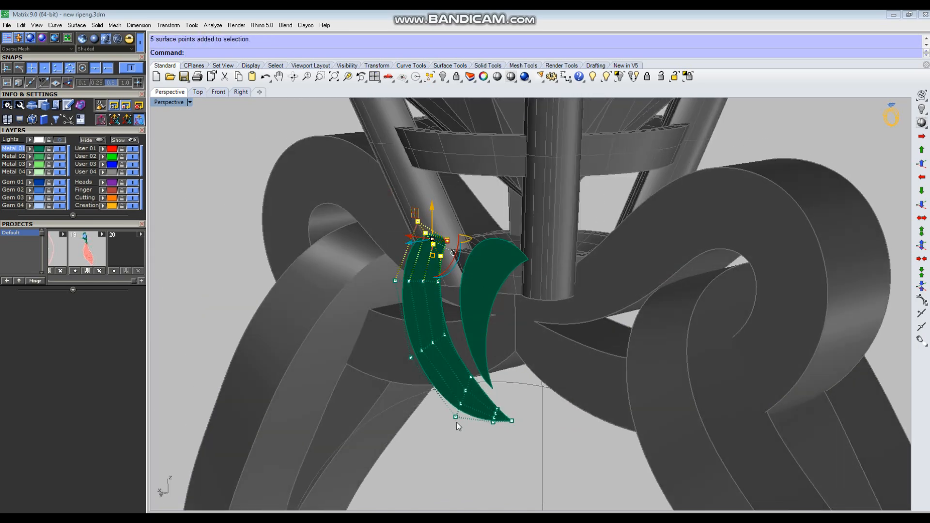
shift+drag(538, 389, 539, 389)
right_drag(391, 443, 408, 455)
shift+drag(449, 301, 451, 301)
right_drag(532, 323, 521, 333)
drag(429, 326, 439, 324)
Select the upper and lower tip points of the longer crescent and move them further in toward the bow
right_drag(509, 271, 542, 240)
click(495, 223)
scroll(507, 227, down, 4)
shift+click(565, 405)
scroll(565, 402, up, 4)
right_drag(547, 339, 572, 310)
drag(512, 266, 539, 252)
Select the control points near both ends of the longer crescent and adjust their depth together
scroll(532, 271, down, 5)
right_drag(523, 300, 465, 334)
drag(460, 335, 492, 387)
right_drag(470, 310, 406, 272)
right_drag(480, 280, 518, 285)
scroll(484, 252, up, 4)
shift+click(446, 177)
drag(460, 267, 451, 272)
Move a middle row of the longer crescent's control points outward so the surface bulges over the knot
click(523, 310)
right_drag(513, 300, 465, 300)
drag(462, 302, 542, 253)
drag(530, 277, 539, 274)
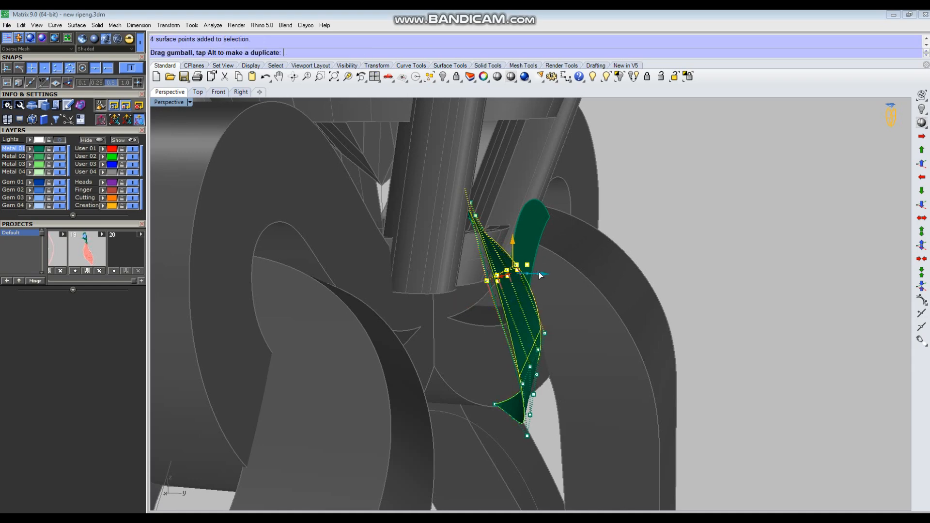
click(571, 310)
Select the lower row of the longer crescent's control points and shift its depth slightly
right_drag(572, 300, 465, 319)
right_drag(523, 319, 460, 339)
drag(457, 432, 642, 366)
right_drag(610, 369, 576, 373)
drag(526, 397, 532, 397)
right_drag(536, 428, 557, 439)
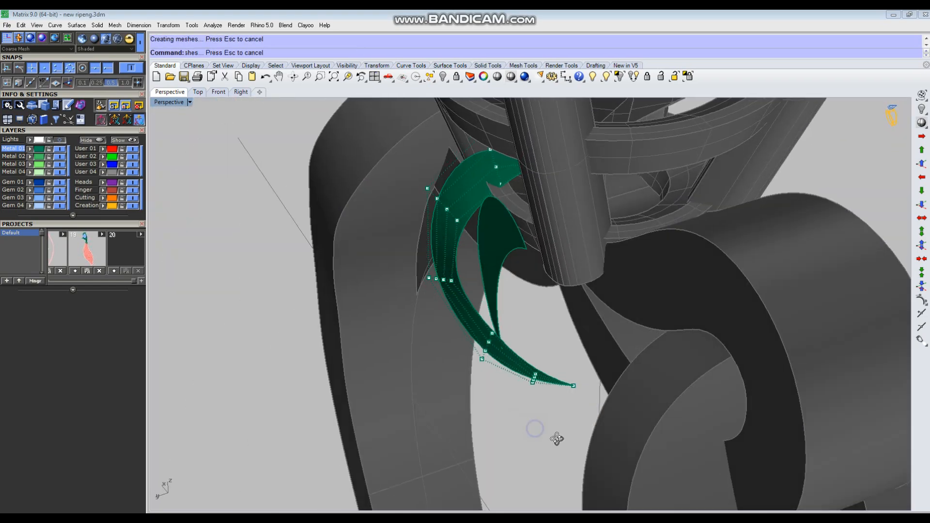
Move the lower tip point of the longer crescent slightly outward
click(572, 384)
drag(546, 398, 542, 401)
scroll(513, 373, down, 4)
Move the longer crescent's upper tip point and the adjoining upper row of control points slightly outward
scroll(499, 320, up, 6)
click(500, 234)
right_drag(508, 247, 512, 262)
drag(509, 230, 505, 231)
drag(426, 208, 477, 272)
drag(441, 240, 436, 247)
Push the second row of control points below the crescent's upper end outward
right_drag(484, 310, 596, 339)
drag(576, 332, 514, 380)
drag(570, 361, 579, 361)
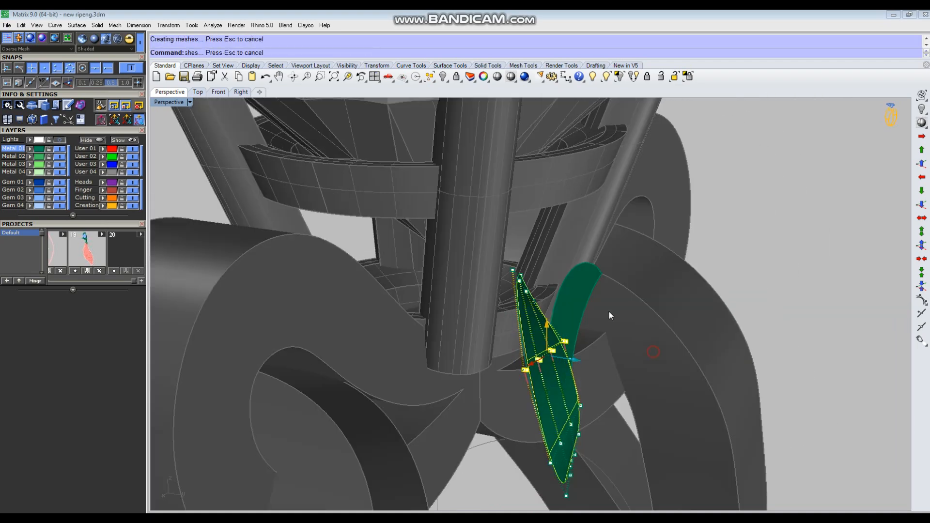
click(610, 316)
Examine the longer crescent's curvature and control points from the side and return to the perspective view
right_drag(611, 318, 542, 339)
key(ctrl+F3)
scroll(515, 248, up, 9)
drag(456, 222, 509, 241)
click(423, 413)
right_drag(423, 413, 435, 298)
key(ctrl+F4)
Align the gumball to the object and shift the crescent's uppermost row of control points along its local axis
right_drag(577, 318, 453, 322)
scroll(469, 275, up, 8)
click(469, 280)
drag(386, 338, 543, 374)
click(461, 364)
click(495, 296)
right_drag(495, 296, 486, 252)
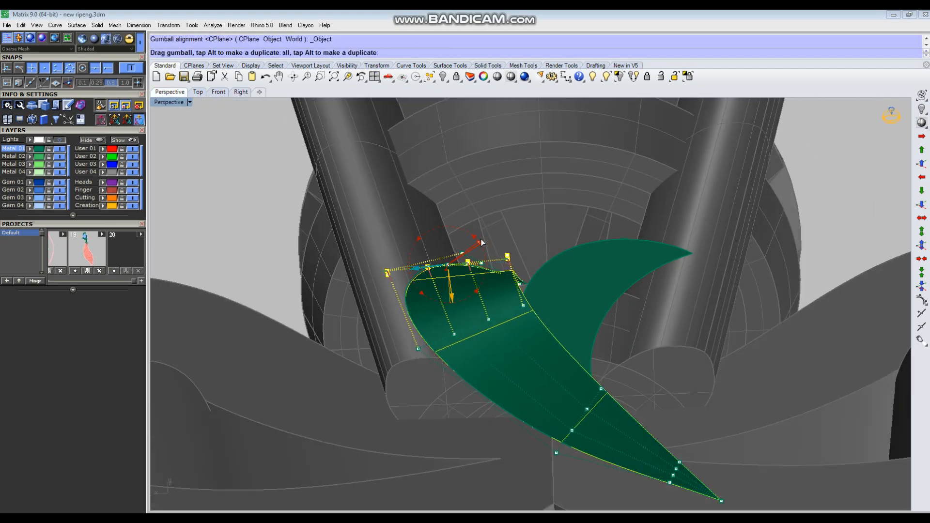
right_drag(534, 225, 554, 259)
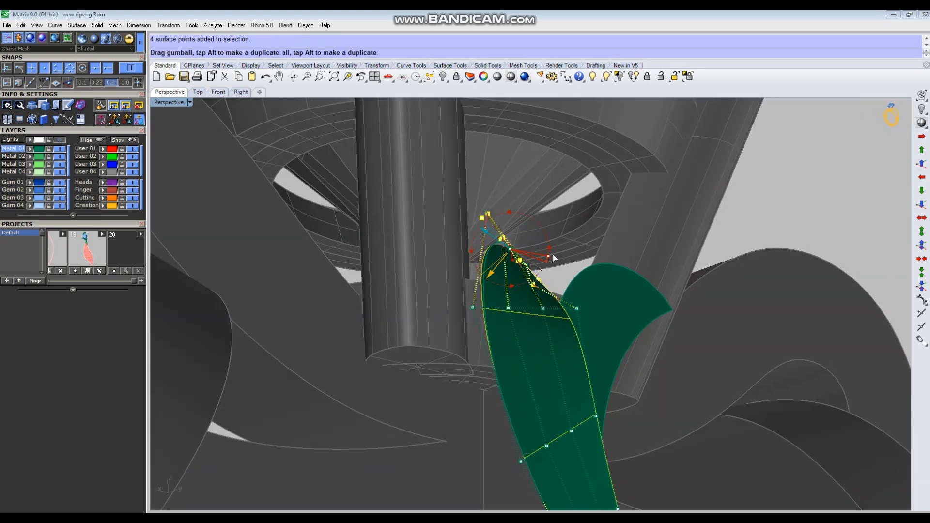
drag(558, 246, 559, 244)
click(565, 238)
Nudge a lower row of the longer crescent's control points along its local axis
right_drag(565, 237, 528, 252)
scroll(532, 290, down, 3)
mouse_move(532, 290)
right_down()
mouse_move(541, 336)
mouse_move(547, 295)
right_up()
drag(585, 487, 518, 423)
right_drag(518, 422, 470, 406)
drag(466, 411, 466, 414)
click(427, 422)
Select the row of control points beside the crescent's lower tip and nudge it along its local axis
right_drag(426, 421, 547, 411)
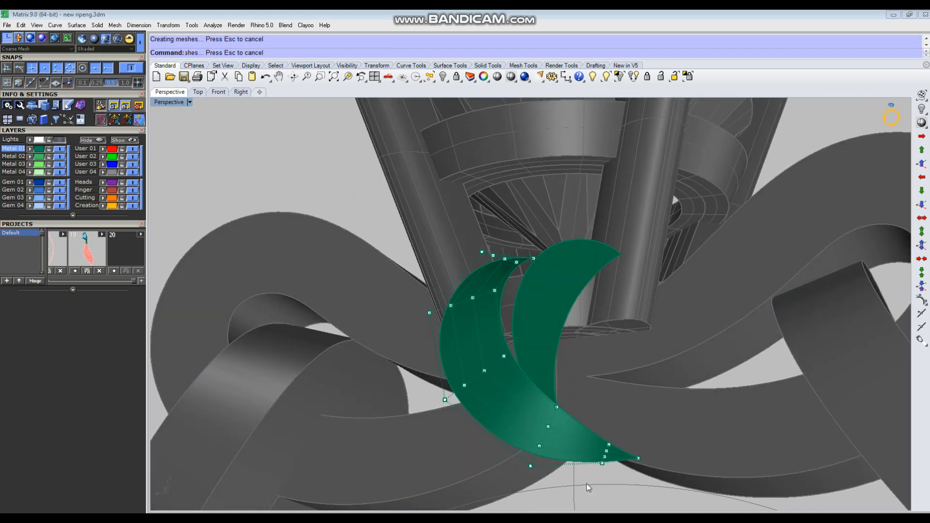
drag(588, 486, 618, 435)
right_drag(617, 436, 581, 416)
drag(638, 467, 639, 460)
Pull the longer crescent's middle row of control points outward to round out its bulge
right_drag(485, 412, 524, 397)
drag(405, 373, 516, 428)
right_drag(517, 428, 473, 412)
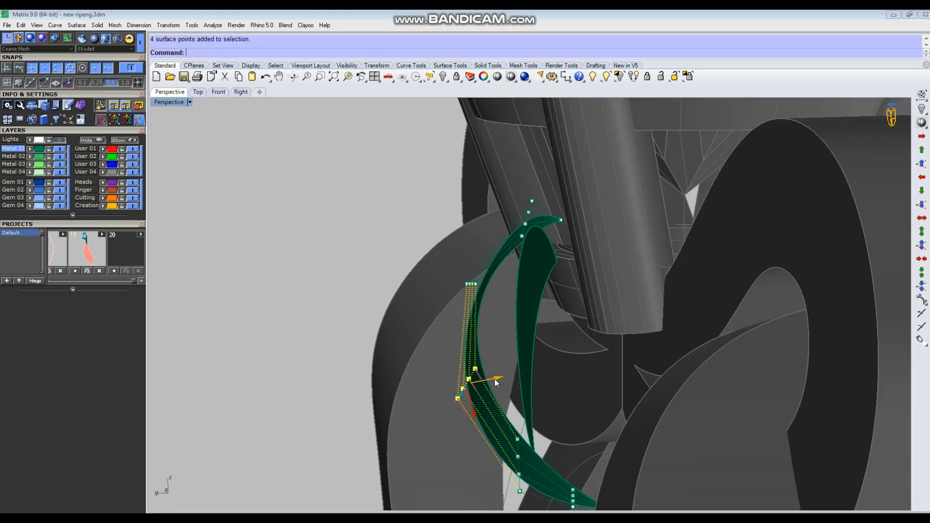
drag(496, 380, 487, 382)
right_drag(465, 397, 513, 412)
drag(406, 259, 496, 315)
right_drag(528, 320, 497, 310)
click(347, 323)
Fine-tune the depth of the crescent's lower control points and turn off its control points
scroll(484, 339, down, 5)
right_drag(581, 368, 492, 401)
scroll(533, 402, up, 4)
drag(533, 368, 610, 426)
right_drag(610, 426, 560, 405)
drag(553, 398, 548, 398)
click(678, 387)
scroll(557, 387, down, 4)
right_drag(557, 387, 571, 368)
key(Escape)
Try to offset the longer crescent surface, and undo the offset
click(547, 349)
text(R)
right_drag(701, 378, 595, 368)
key(ctrl+z)
Try shifting the whole longer crescent by 1 mm toward the bow, and undo the move
drag(539, 391, 557, 385)
text(1)
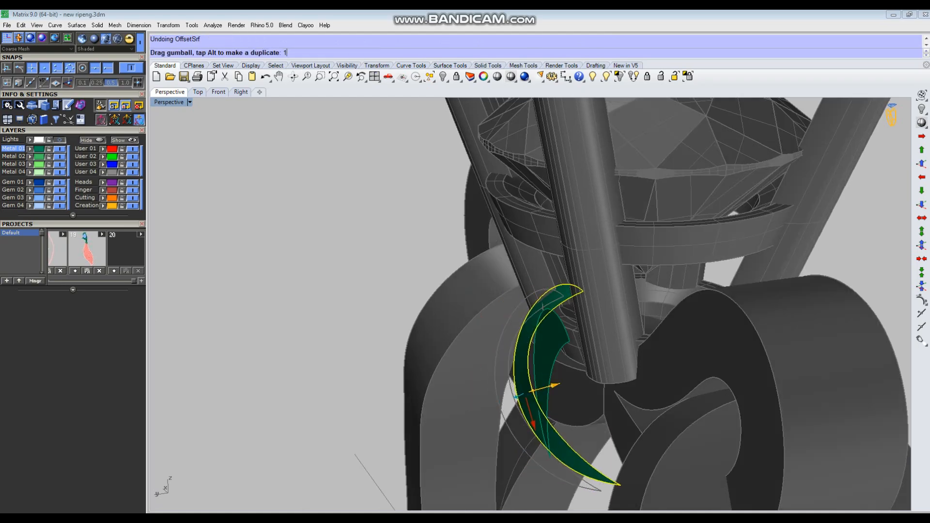
scroll(583, 378, down, 2)
right_drag(583, 378, 626, 362)
key(ctrl+z)
Show the longer crescent's control points again and nudge its upper row and tip slightly inward, with the gumball aligned to the CPlane
click(770, 344)
scroll(726, 378, up, 2)
right_drag(755, 368, 538, 271)
click(592, 323)
key(F10)
drag(519, 220, 608, 316)
right_drag(608, 316, 539, 317)
drag(535, 309, 537, 308)
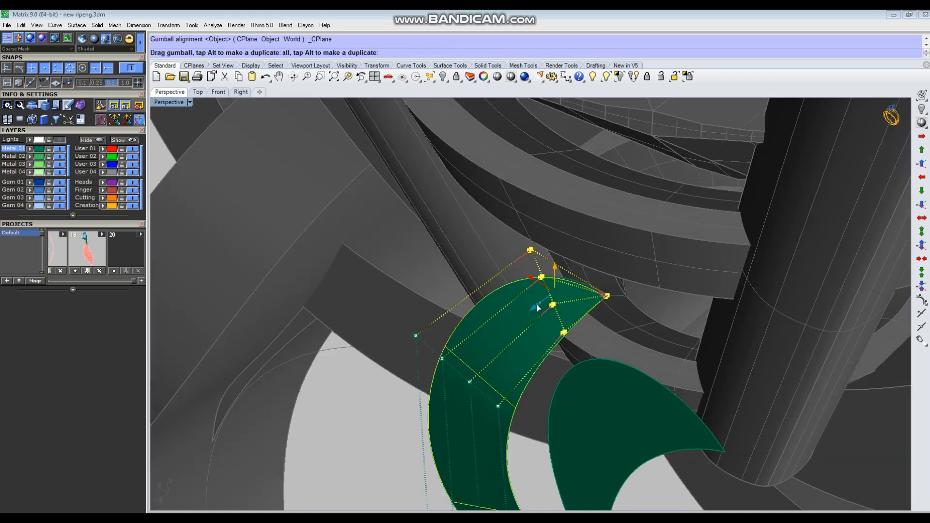
Nudge the lower control points of the longer crescent slightly inward and turn off its control points
right_drag(548, 315, 471, 294)
right_drag(428, 332, 432, 274)
click(525, 275)
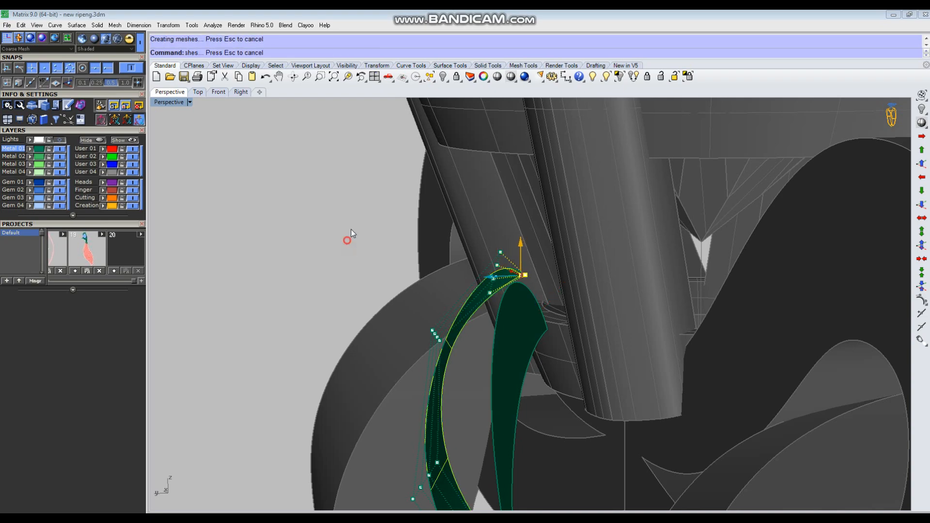
click(351, 230)
scroll(368, 271, down, 5)
right_drag(368, 271, 431, 388)
drag(438, 444, 520, 411)
drag(446, 417, 442, 419)
click(438, 443)
right_drag(465, 443, 525, 359)
key(Escape)
Show the shorter crescent's control points and shift its upper points slightly toward the head
click(525, 357)
key(F10)
scroll(525, 359, up, 3)
drag(515, 252, 577, 309)
right_drag(577, 310, 567, 339)
drag(506, 347, 525, 341)
click(489, 426)
Fine-tune the depth of the four-point rows along the middle of the shorter crescent
right_drag(489, 426, 436, 455)
drag(429, 410, 458, 448)
drag(443, 431, 448, 436)
click(435, 460)
scroll(436, 436, up, 4)
right_drag(417, 436, 438, 431)
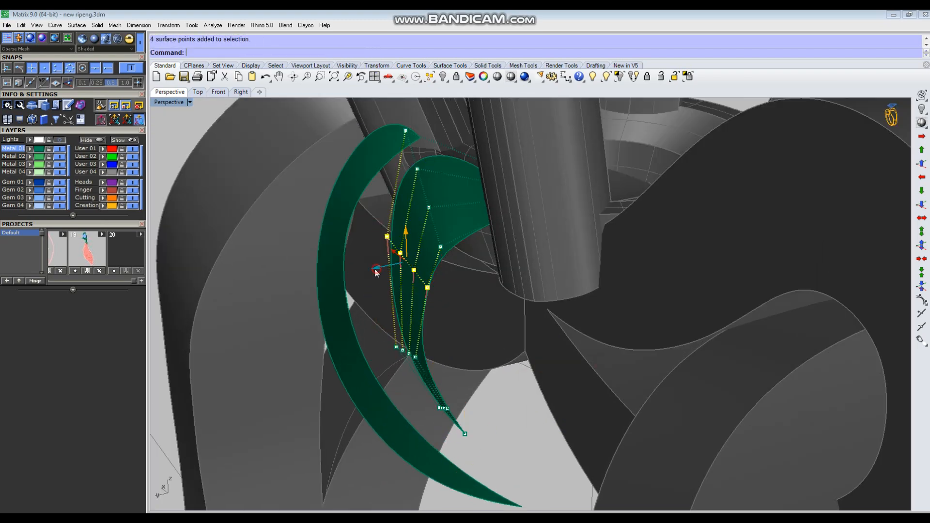
click(513, 341)
Nudge the shorter crescent's upper row of control points slightly outward beside the prong
scroll(512, 341, down, 3)
right_drag(512, 341, 490, 291)
drag(448, 196, 487, 264)
drag(450, 233, 446, 234)
click(436, 271)
Switch the Perspective view to wireframe display and nudge the shorter crescent's hidden tip point slightly outward
right_drag(436, 271, 490, 290)
key(ctrl+alt+w)
scroll(472, 257, up, 4)
click(512, 322)
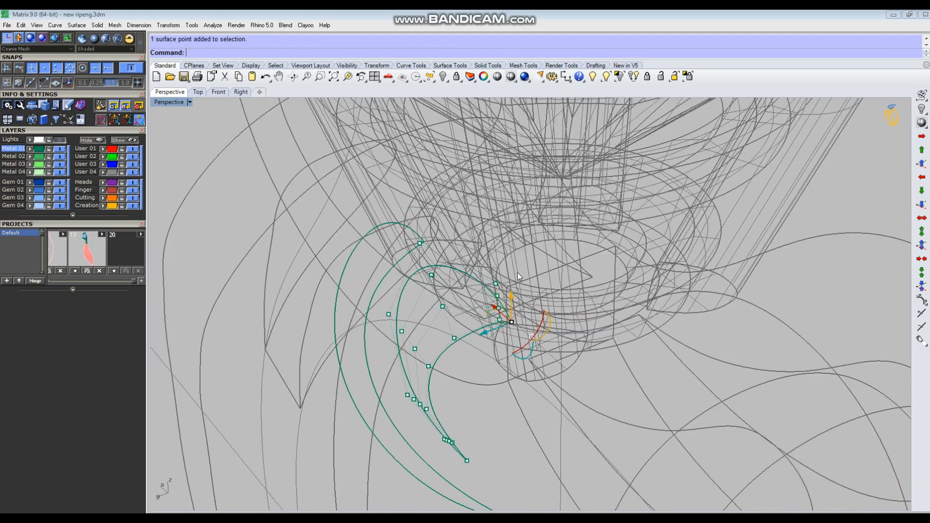
drag(496, 334, 493, 335)
click(503, 412)
Return to shaded display, check the shorter crescent's curvature from the side, and turn off its control points
scroll(503, 387, down, 4)
click(511, 77)
scroll(557, 291, up, 3)
mouse_move(557, 291)
right_down()
mouse_move(561, 254)
mouse_move(427, 261)
right_up()
drag(399, 250, 443, 298)
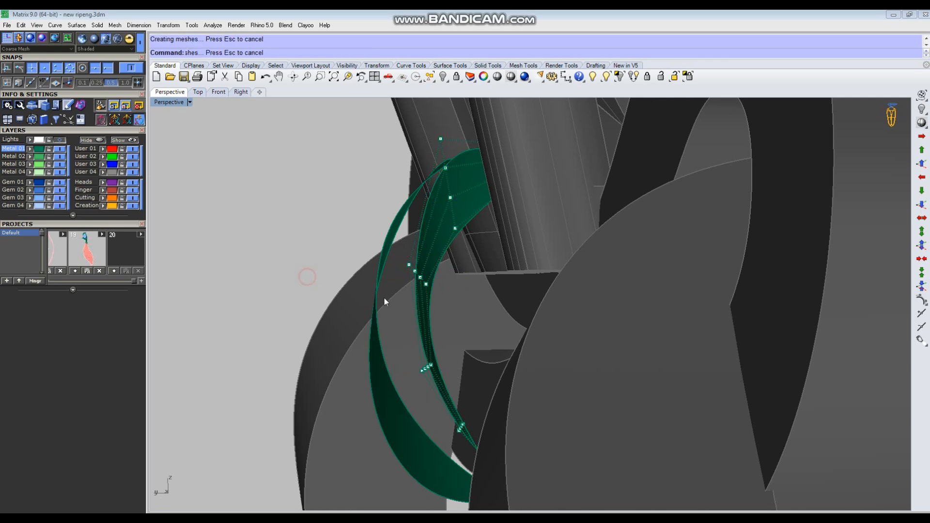
right_drag(348, 263, 435, 393)
right_drag(514, 324, 472, 268)
key(Escape)
key(Escape)
Show the other crescent's control points and select the four-point row nearest its tip
scroll(472, 268, down, 3)
shift+click(528, 231)
click(727, 363)
right_drag(552, 215, 589, 338)
click(505, 206)
key(F10)
scroll(591, 337, up, 5)
drag(557, 301, 644, 356)
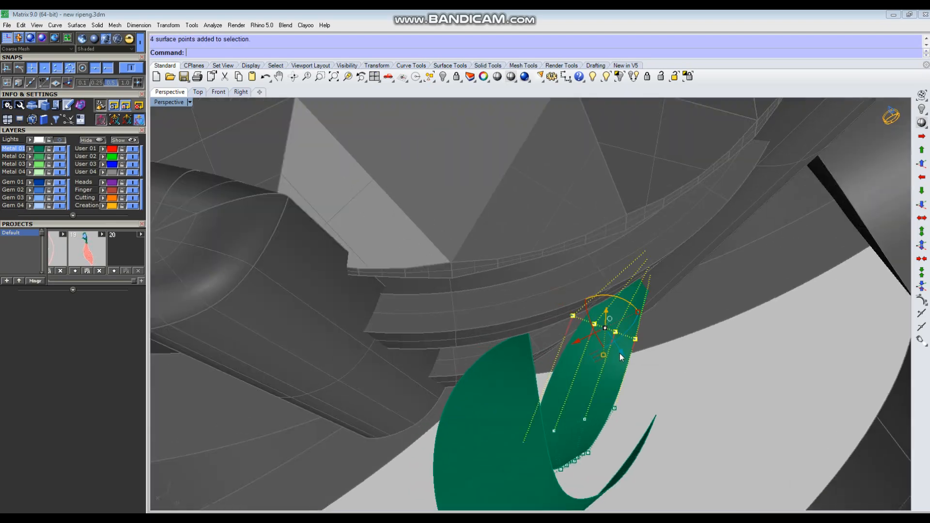
Use wireframe display to isolate the control points at the crescent's tip and nudge them slightly
drag(559, 227, 673, 297)
mouse_move(673, 271)
right_down()
mouse_move(679, 243)
mouse_move(670, 310)
mouse_move(692, 325)
right_up()
ctrl+click(678, 290)
right_click(513, 77)
drag(668, 398, 674, 403)
scroll(668, 383, down, 6)
right_drag(665, 382, 600, 291)
Restore shaded display and shift the crescent's upper control points slightly outward
click(511, 76)
right_drag(547, 242, 504, 252)
scroll(479, 271, up, 5)
drag(477, 277, 513, 309)
drag(396, 161, 496, 242)
drag(456, 212, 451, 212)
Nudge one more row of the crescent's control points outward and turn off its control points
scroll(508, 213, down, 6)
right_drag(513, 213, 533, 198)
scroll(509, 204, up, 6)
drag(443, 208, 499, 370)
drag(438, 316, 426, 316)
mouse_move(451, 310)
right_down()
mouse_move(541, 311)
mouse_move(581, 291)
right_up()
scroll(541, 310, down, 10)
key(Escape)
In the Front view, use wireframe display, show the reference sketch on the Lights layer, and reposition the shorter crescent over it
key(F2)
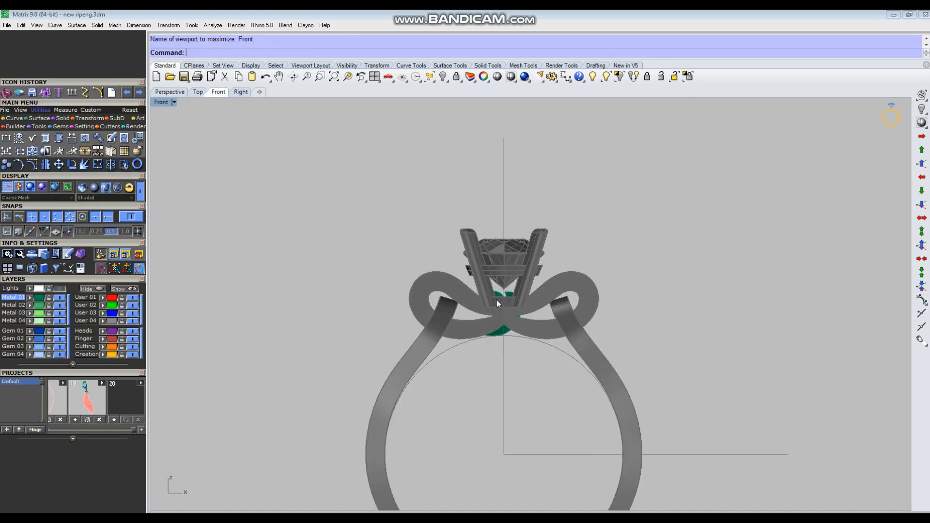
scroll(498, 301, up, 10)
right_click(511, 77)
scroll(436, 167, up, 1)
click(48, 290)
scroll(499, 300, up, 4)
click(506, 263)
drag(486, 400, 529, 353)
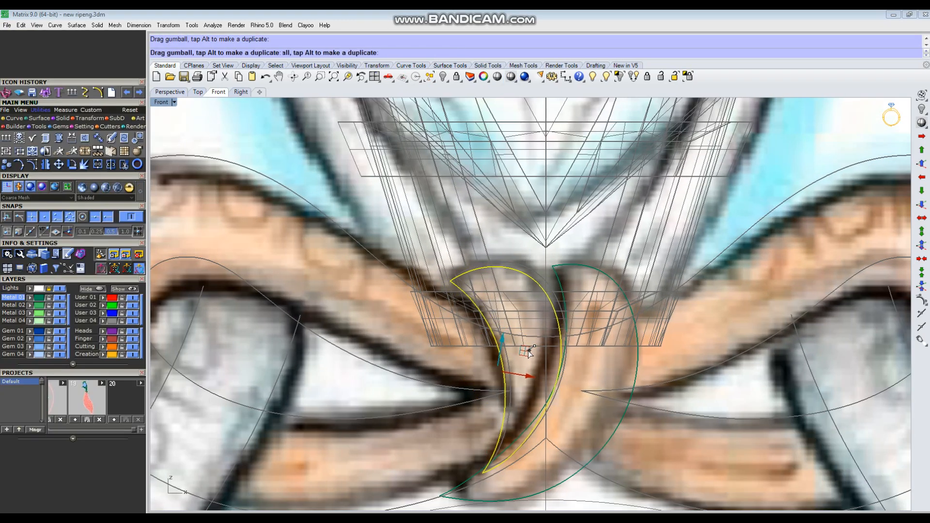
Rotate the shorter crescent's upper control points with Rotate and nudge its tip to follow the sketch, with its control points turned off at the end
key(F10)
scroll(519, 300, up, 3)
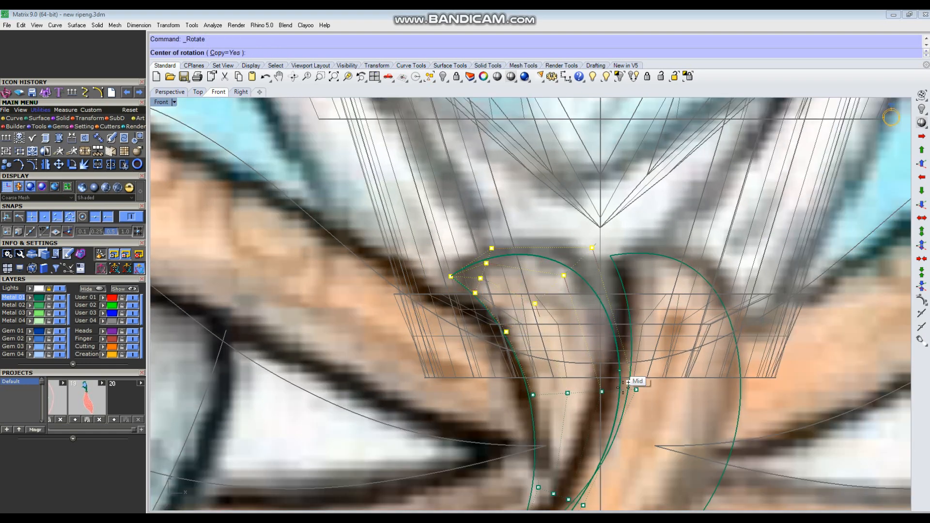
click(447, 255)
click(446, 221)
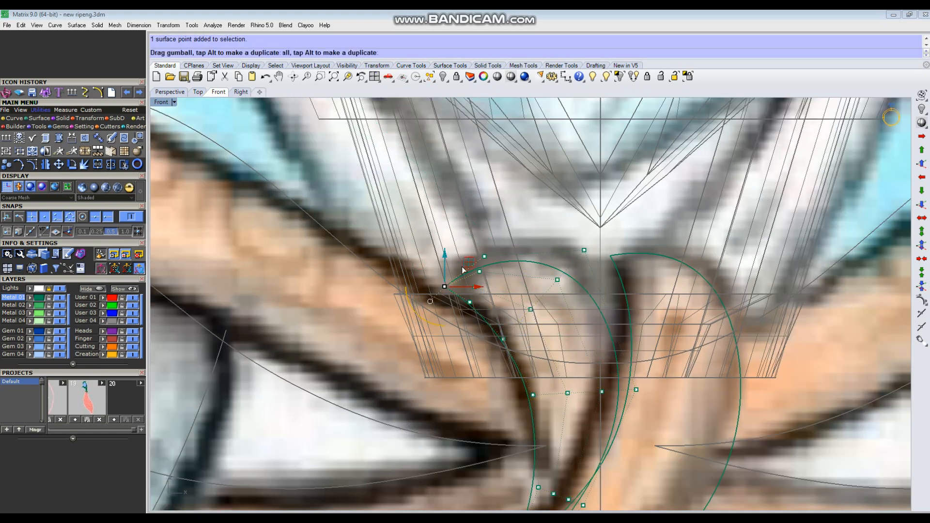
drag(448, 294, 448, 295)
drag(457, 314, 571, 274)
key(Escape)
key(Escape)
Show the longer crescent's control points and rotate its upper points to match the sketched knot
click(600, 271)
right_drag(629, 281, 567, 250)
key(F10)
drag(518, 201, 712, 334)
click(669, 376)
click(749, 341)
click(735, 347)
Move the longer crescent's tip and its adjacent row of control points slightly toward the shorter crescent
click(522, 244)
drag(527, 233, 526, 237)
drag(527, 193, 566, 284)
drag(596, 240, 588, 241)
click(525, 342)
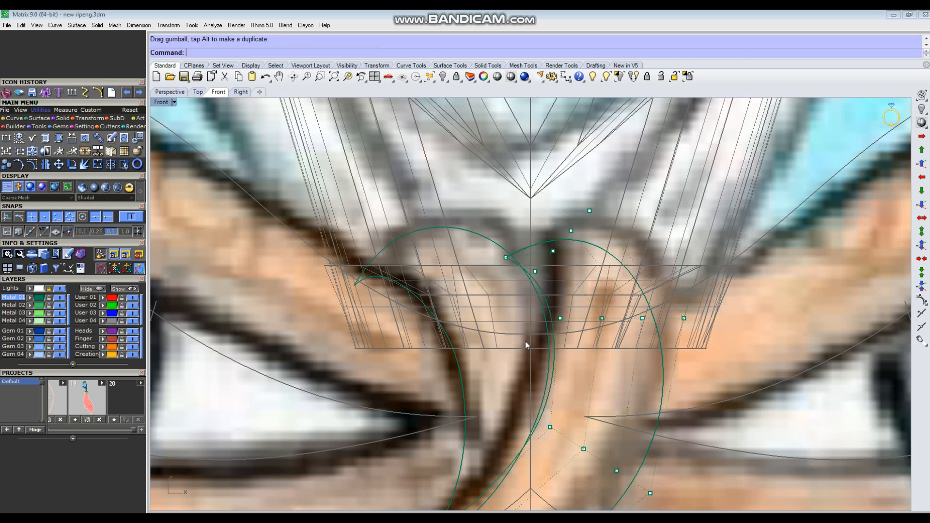
Shift the longer crescent's tip and upper rows slightly up and inward, and turn off its control points
drag(650, 294, 649, 294)
drag(476, 269, 516, 221)
drag(513, 190, 603, 280)
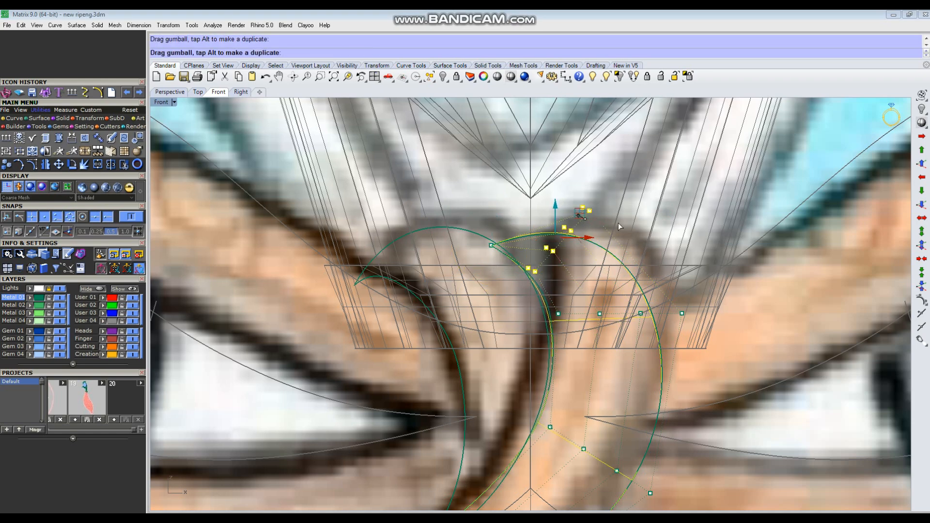
drag(579, 218, 580, 218)
key(Escape)
key(Escape)
Hide the reference sketch, show the longer crescent's control points again, and move the outer point of its second row slightly upward
scroll(581, 290, down, 8)
right_drag(495, 318, 494, 338)
scroll(517, 326, down, 2)
right_drag(616, 288, 606, 300)
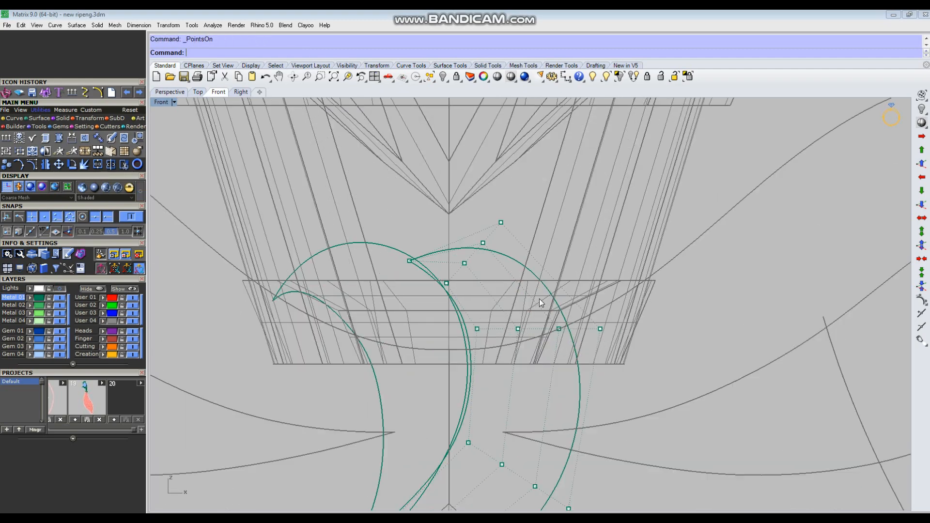
scroll(539, 298, up, 1)
click(615, 335)
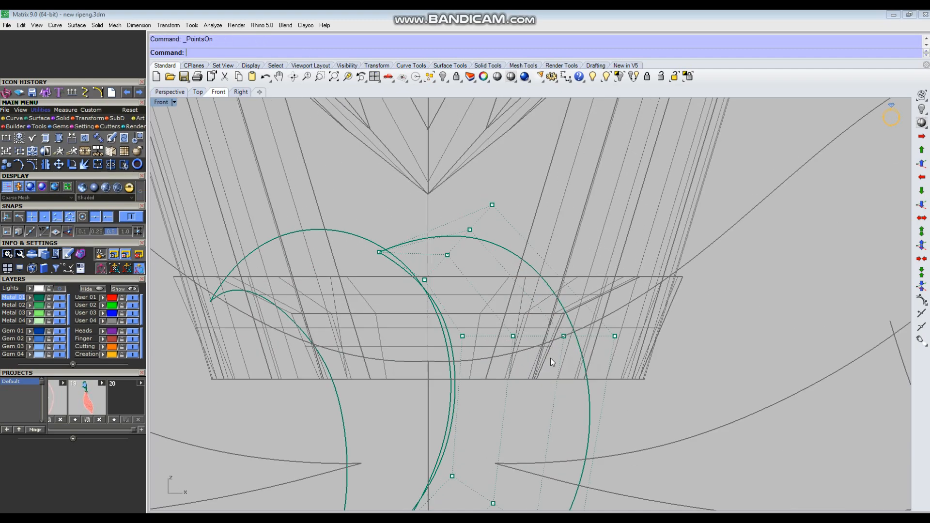
drag(647, 311, 647, 310)
scroll(648, 311, down, 2)
right_drag(652, 306, 641, 280)
drag(642, 279, 645, 272)
scroll(594, 260, down, 4)
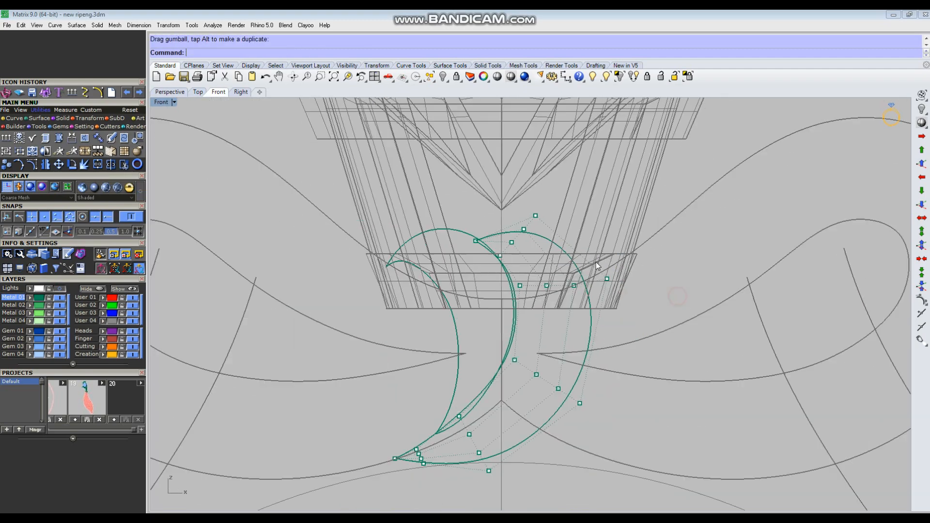
Nudge the longer crescent's topmost outer control point and turn off its control points
scroll(534, 217, up, 4)
click(534, 213)
drag(550, 188, 550, 188)
key(Escape)
key(Escape)
scroll(541, 251, down, 4)
Show the shorter crescent's control points and straighten the row beside its tip by moving its lowest point inward
click(409, 254)
key(F10)
scroll(406, 260, up, 11)
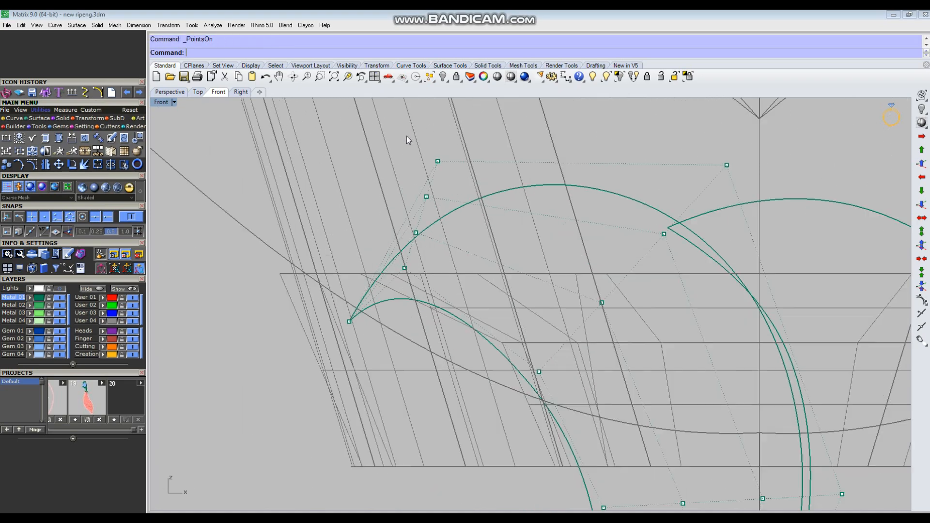
scroll(422, 267, down, 4)
scroll(429, 281, up, 3)
click(436, 286)
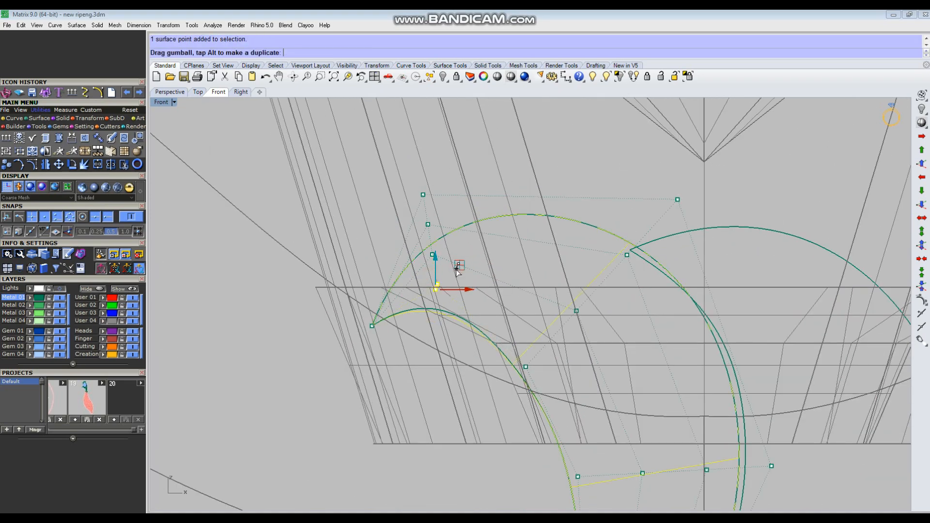
drag(446, 286, 446, 285)
Move the inner-edge point of the shorter crescent's next row slightly up and inward, and turn off its control points
scroll(448, 295, down, 5)
scroll(528, 274, up, 3)
click(523, 283)
drag(547, 259, 560, 256)
scroll(472, 305, down, 1)
key(Escape)
key(Escape)
Examine both reshaped crescents against the bow and prong head from several angles in the shaded Perspective view
scroll(526, 332, down, 8)
key(ctrl+F4)
scroll(618, 312, up, 3)
mouse_move(614, 324)
right_down()
mouse_move(617, 312)
mouse_move(654, 309)
mouse_move(593, 314)
mouse_move(571, 341)
mouse_move(621, 283)
right_up()
scroll(618, 312, down, 3)
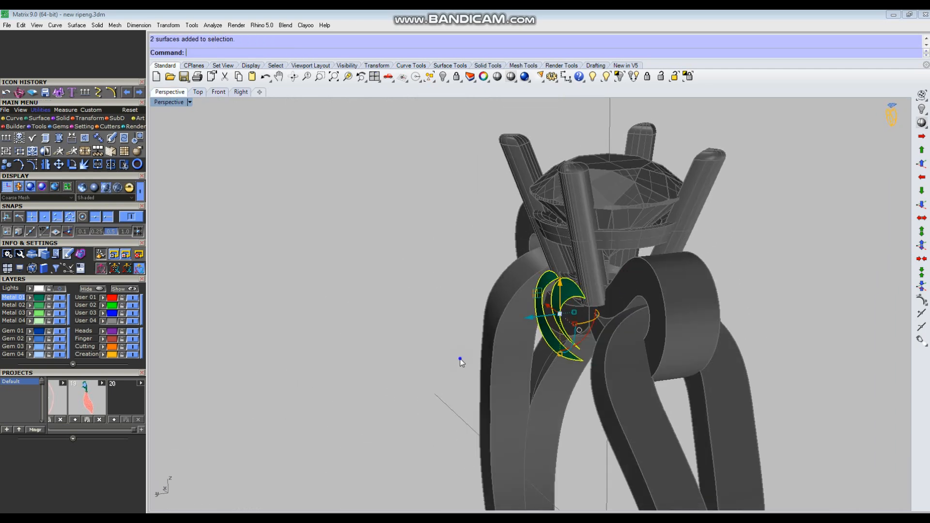
right_drag(461, 360, 714, 349)
click(714, 349)
right_drag(601, 350, 727, 368)
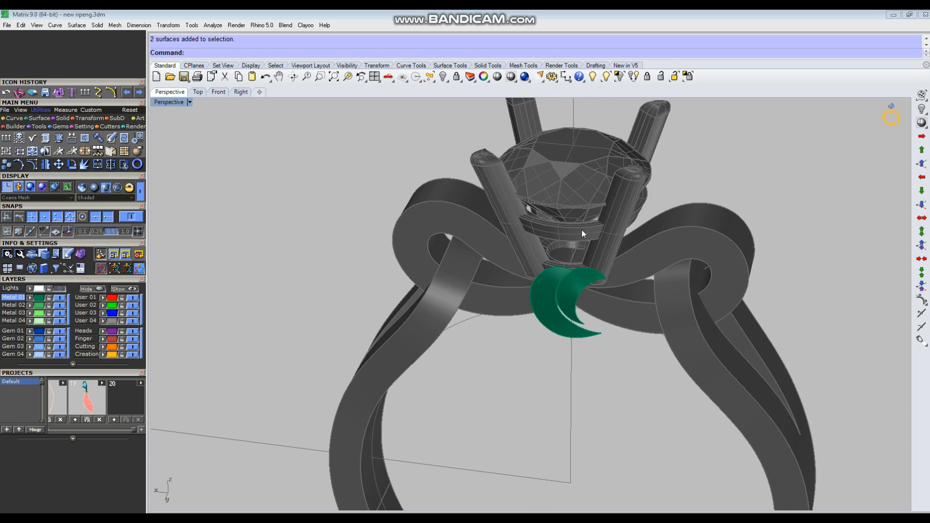
Unlock all objects and delete the existing four-prong head around the diamond
click(660, 77)
right_drag(601, 225, 584, 285)
click(609, 229)
key(Delete)
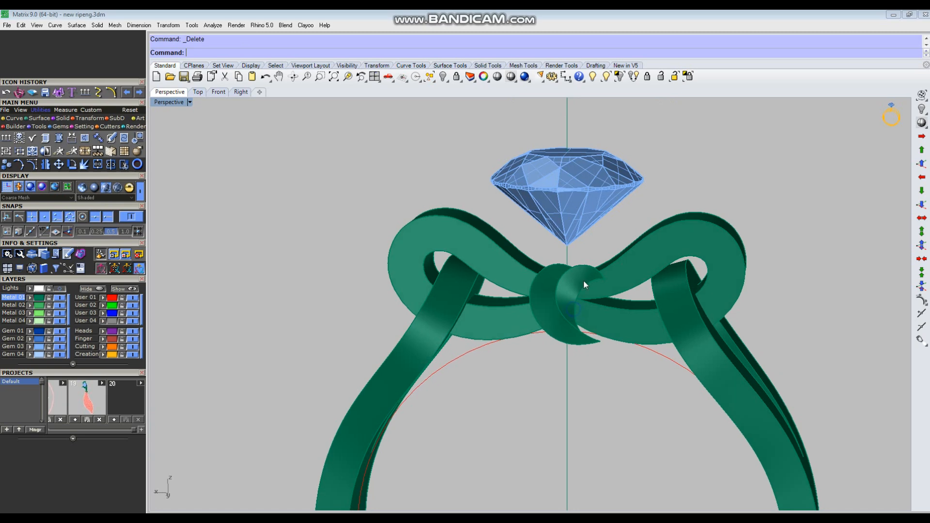
Start Head Builder on the diamond with the Prongs4 Diagonals head style
click(585, 186)
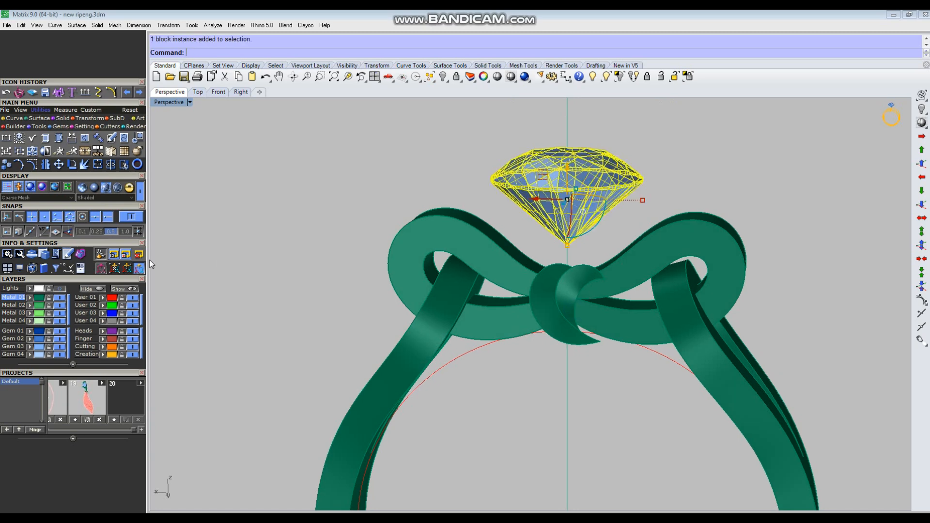
click(19, 93)
drag(113, 452, 112, 227)
click(25, 275)
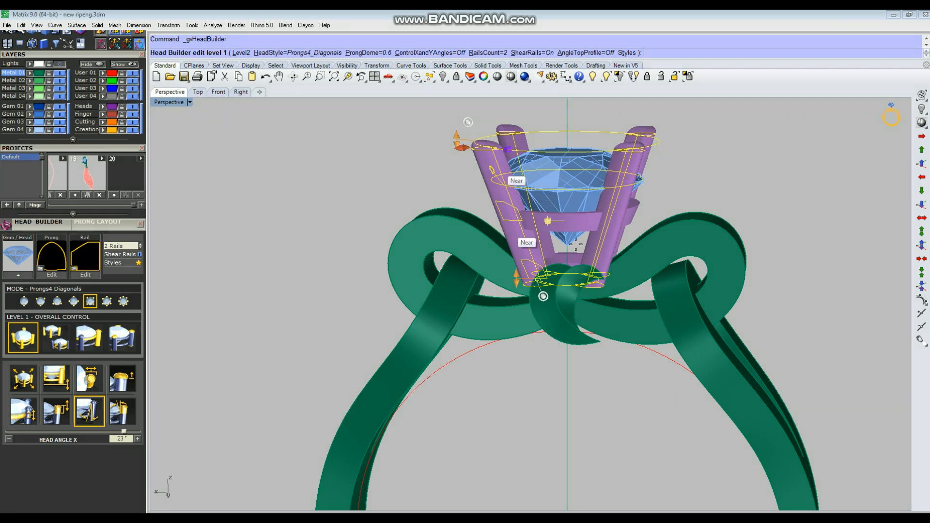
Set the new head's Head Angle X to 30° so its base narrows above the knot
mouse_move(558, 380)
right_down()
mouse_move(587, 369)
mouse_move(562, 380)
right_up()
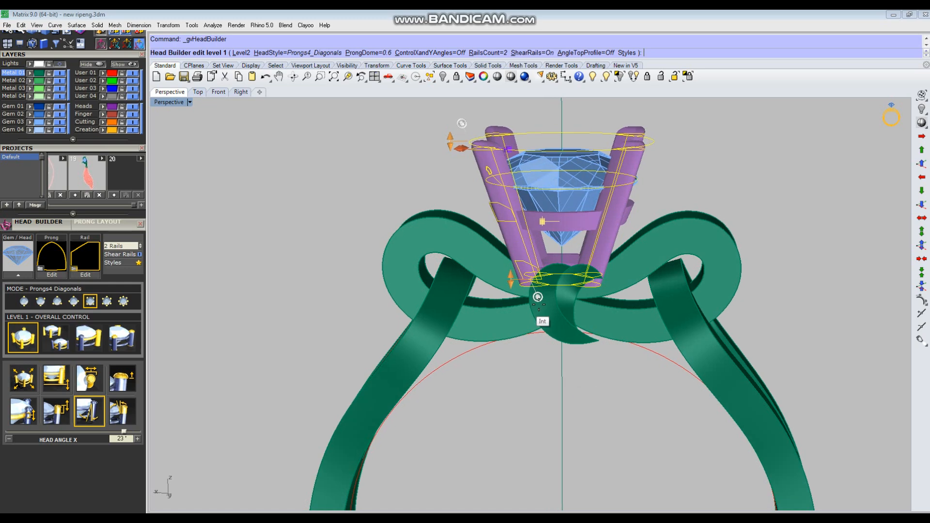
scroll(539, 305, up, 4)
drag(534, 287, 565, 278)
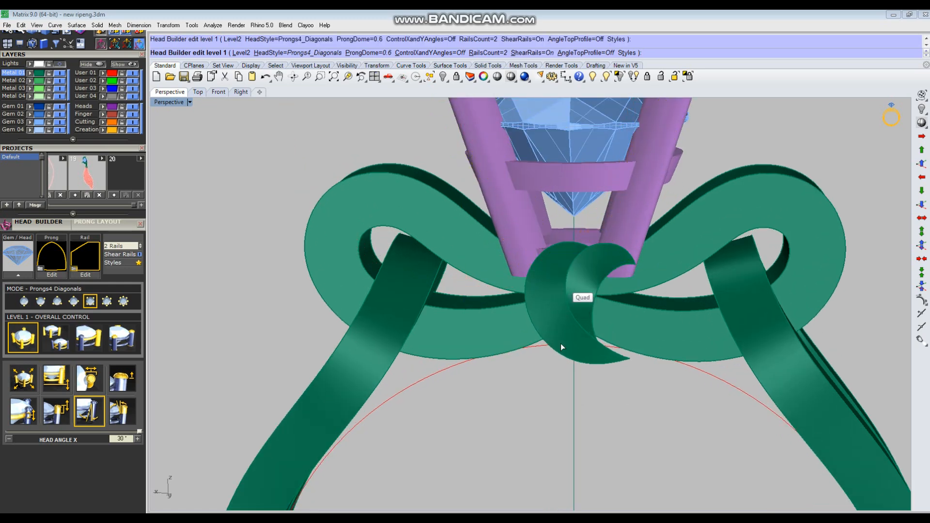
scroll(584, 371, down, 5)
right_drag(775, 231, 768, 187)
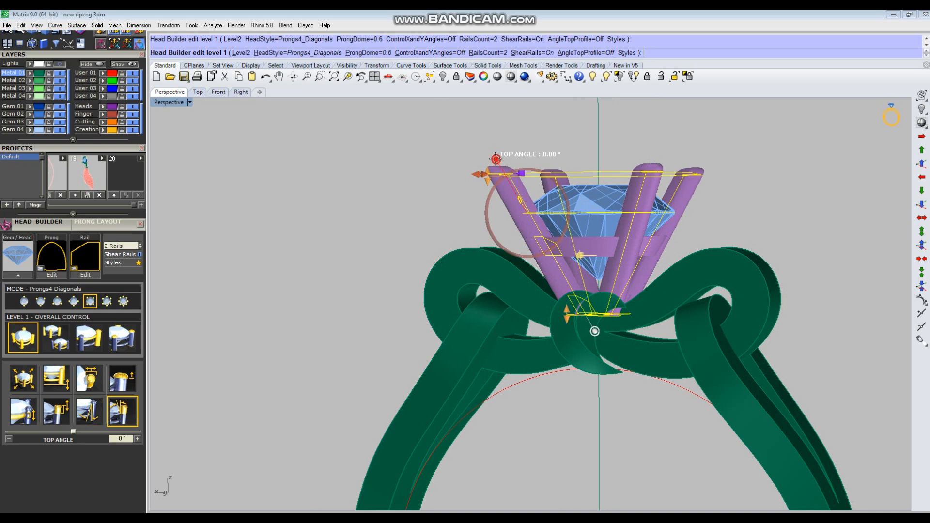
Check the new four-prong head's fit above the knot and complete it in Head Builder
right_drag(452, 182, 411, 212)
scroll(634, 340, up, 2)
click(595, 322)
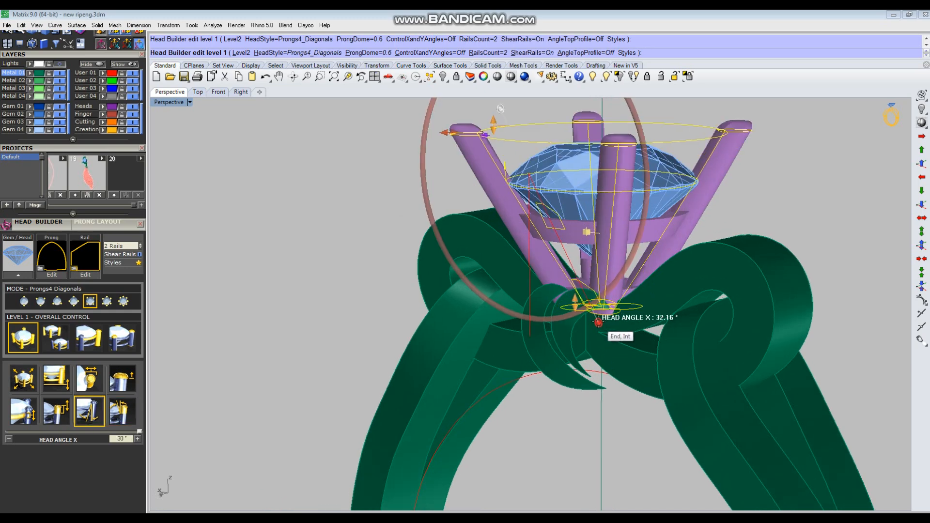
click(598, 322)
scroll(596, 328, down, 4)
right_drag(438, 293, 402, 246)
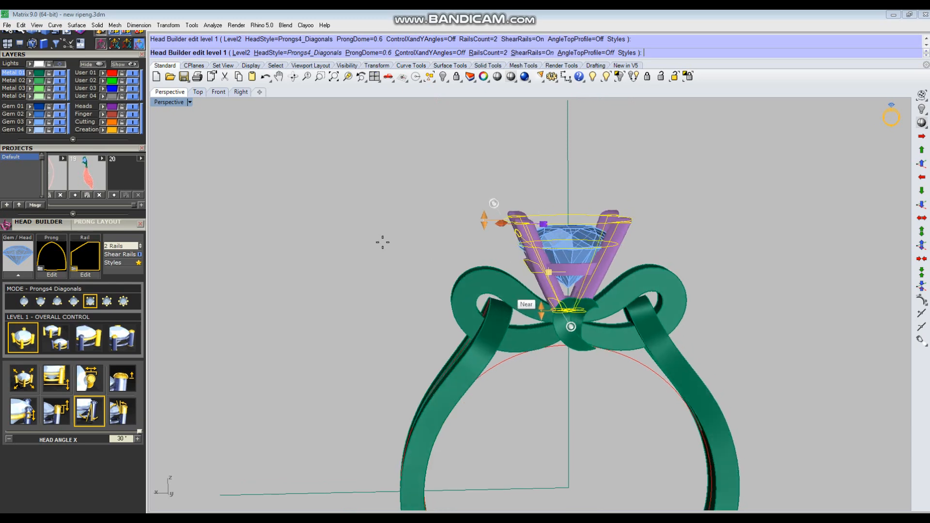
right_click(606, 294)
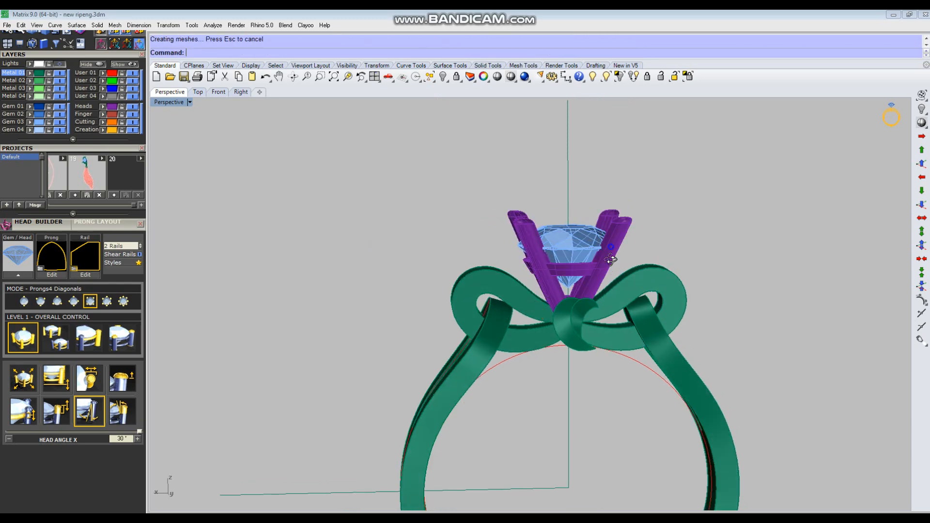
Examine the inner and outer crescent knot surfaces beneath the new head from several angles
scroll(599, 320, up, 5)
right_drag(597, 321, 637, 280)
right_drag(581, 351, 596, 261)
scroll(595, 257, up, 2)
click(596, 256)
click(635, 295)
right_drag(635, 295, 554, 360)
scroll(616, 316, up, 2)
scroll(577, 321, up, 2)
scroll(576, 321, down, 2)
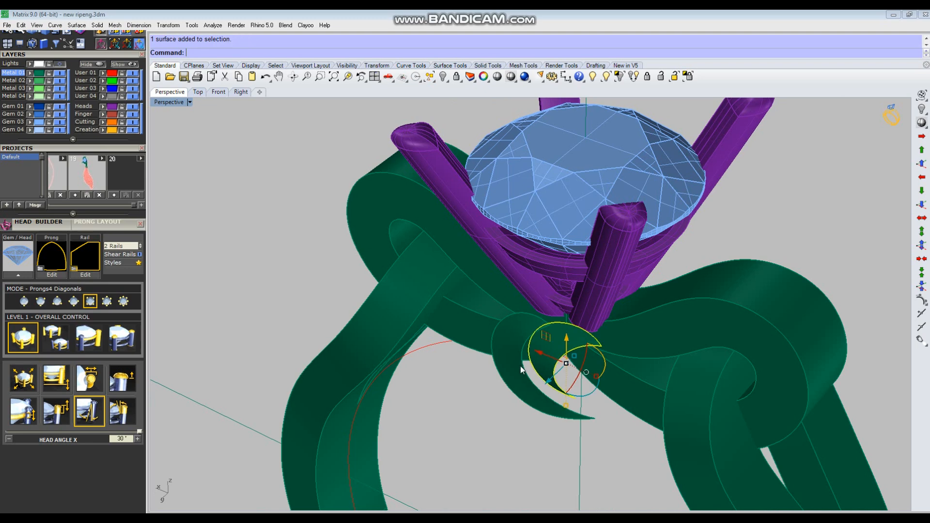
Extrude the inner and outer crescent knot surfaces backward toward the bow to give them depth
right_drag(601, 326, 544, 307)
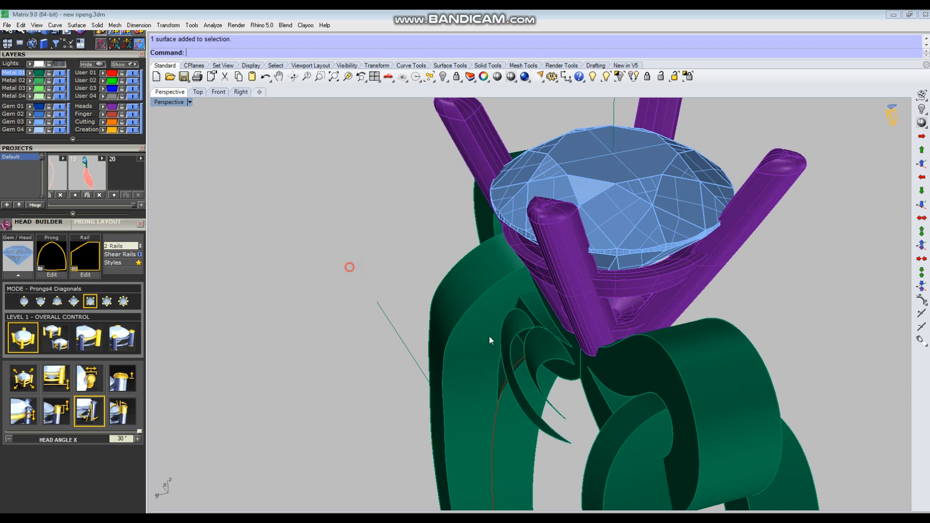
scroll(530, 333, up, 4)
right_drag(530, 332, 535, 371)
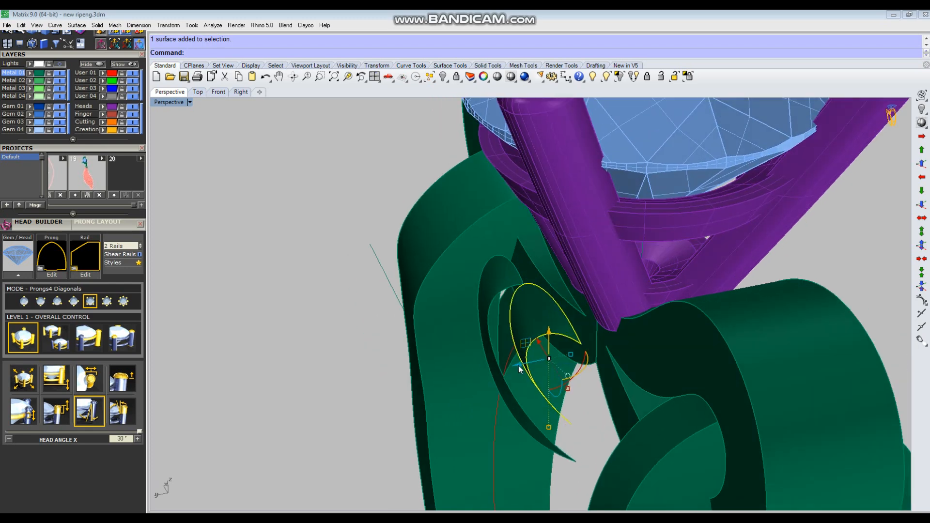
drag(522, 363, 604, 333)
shift+click(514, 410)
key(Escape)
Move both extruded crescents slightly back toward the bow and check their position in the Front and Perspective views
scroll(604, 333, down, 3)
right_drag(604, 333, 560, 331)
scroll(560, 330, up, 2)
click(565, 330)
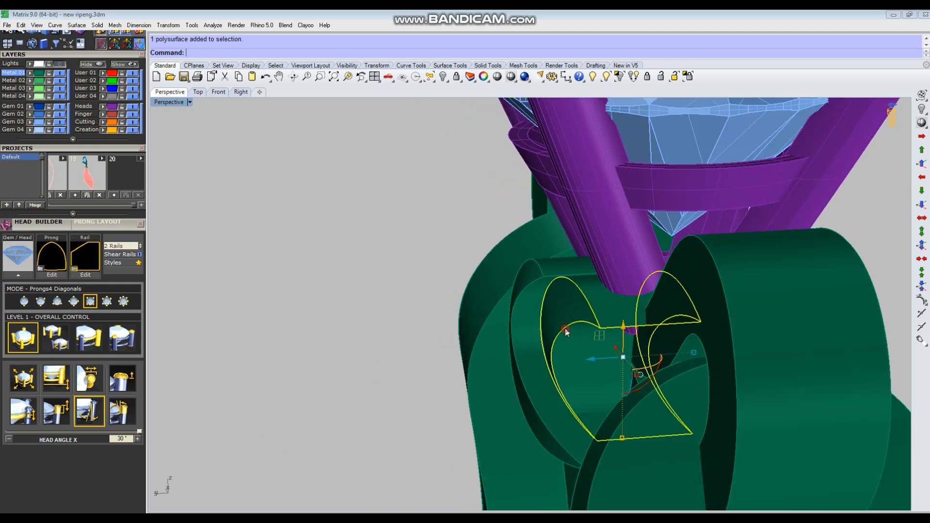
shift+click(530, 358)
drag(582, 355, 597, 348)
click(351, 314)
right_drag(372, 307, 513, 279)
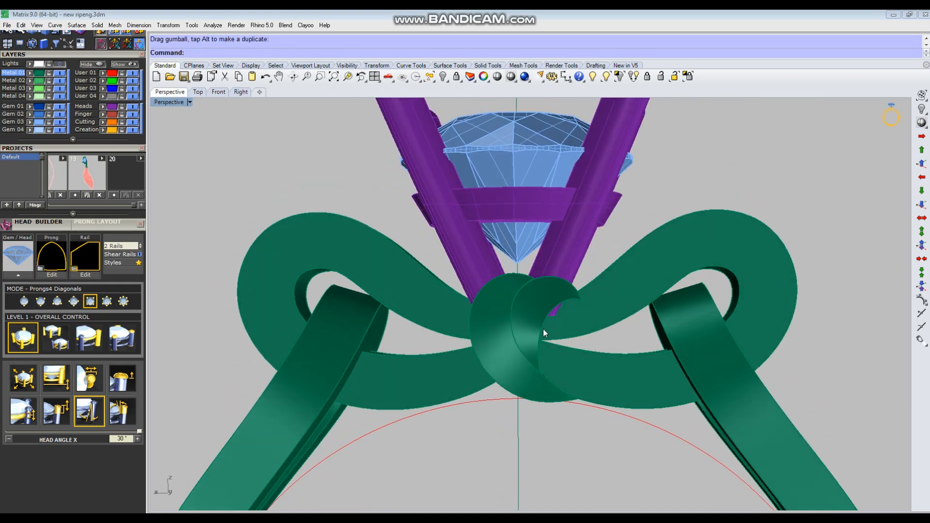
key(ctrl+F2)
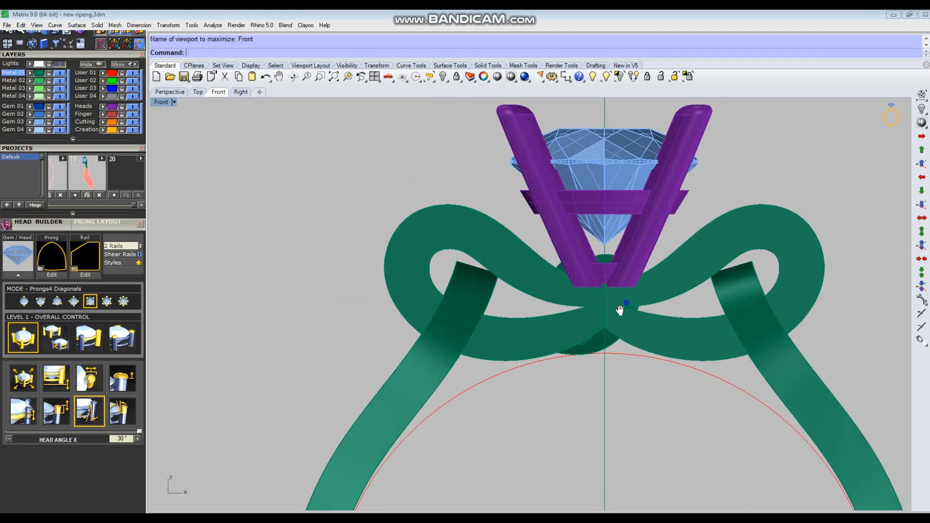
key(ctrl+F4)
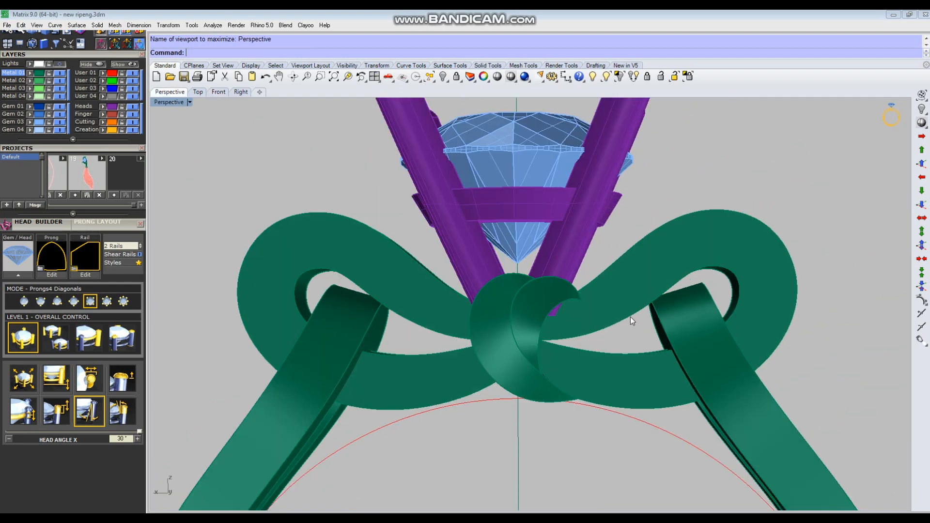
Select both crescent bodies and lock every other object in the model
right_drag(579, 335, 523, 359)
scroll(515, 326, up, 3)
click(512, 323)
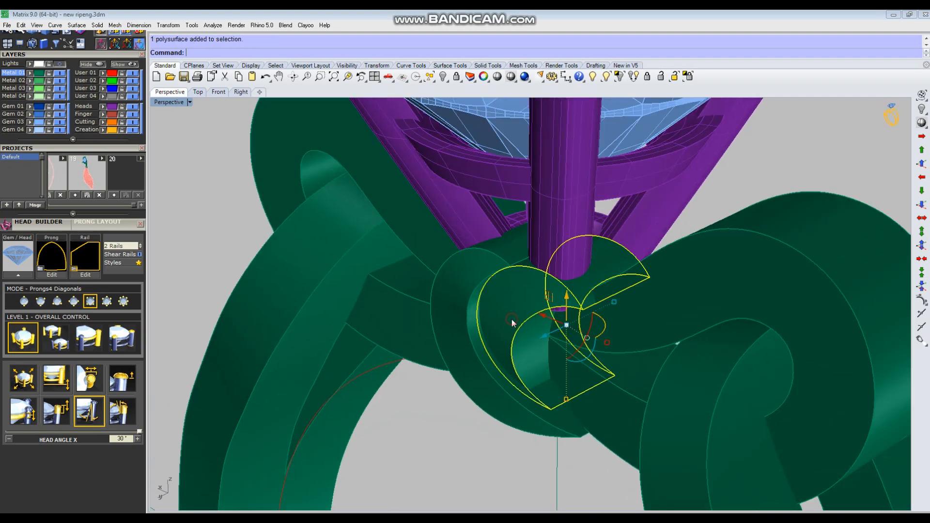
shift+click(460, 376)
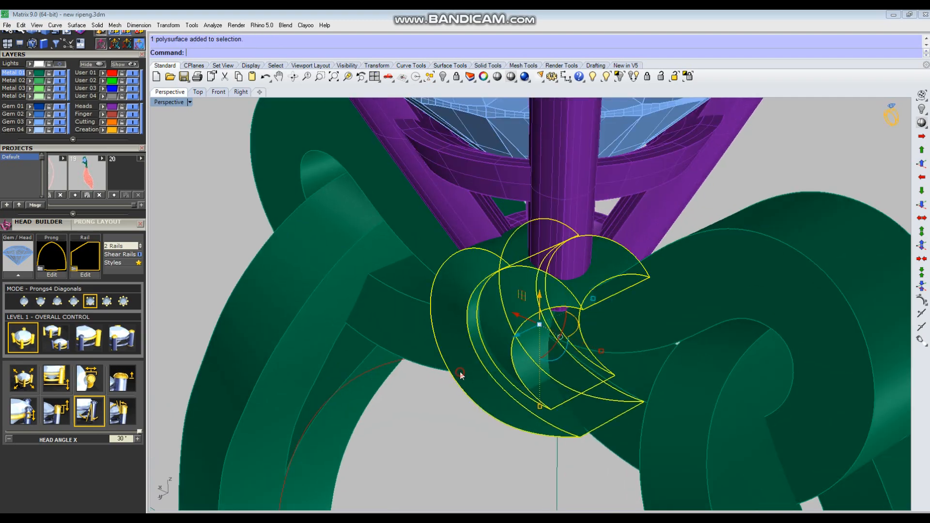
click(686, 76)
right_drag(366, 382, 422, 349)
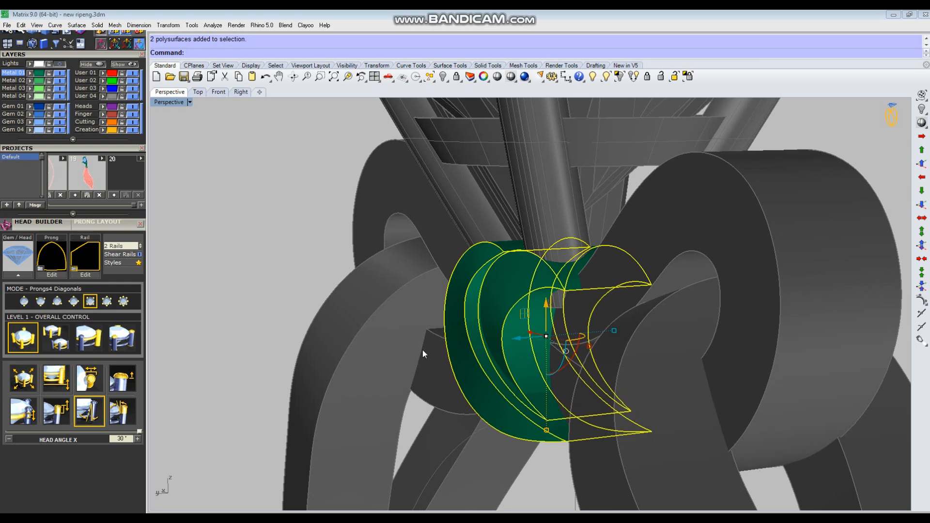
Set up a CageEdit on both crescents with a BoundingBox cage and the Global edit region
key(ctrl+b)
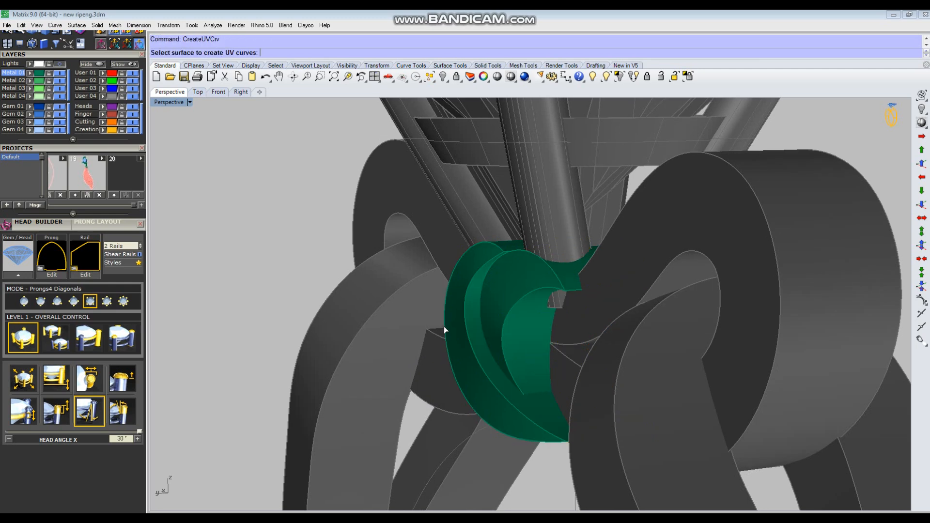
drag(756, 289, 388, 313)
text(ce)
key(Return)
text(b)
key(Return)
key(Return)
key(Return)
key(Return)
right_drag(419, 309, 457, 331)
scroll(457, 331, down, 5)
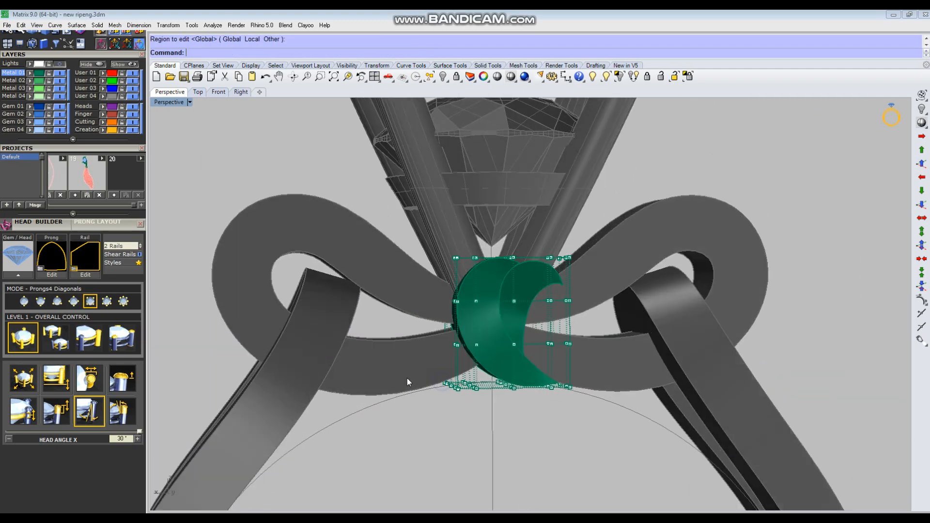
Shift the lower cage points slightly back toward the bow to reshape the bottom of both crescents
right_drag(559, 406, 366, 336)
drag(338, 321, 644, 416)
right_drag(645, 380, 520, 354)
drag(519, 345, 527, 341)
click(405, 375)
right_drag(411, 375, 533, 349)
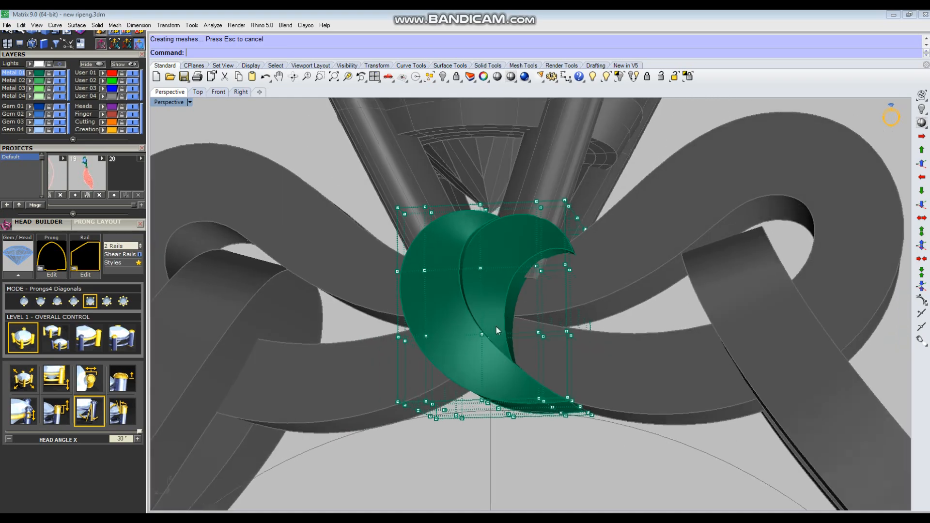
Shift the second row of cage points from the top slightly along the crescents' depth
drag(285, 258, 652, 318)
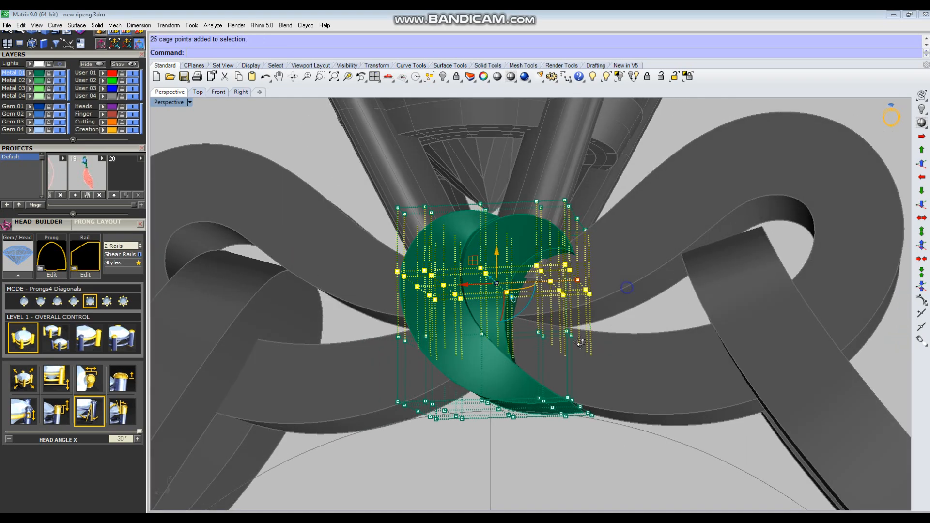
right_drag(652, 318, 474, 291)
scroll(460, 272, up, 3)
right_drag(601, 285, 574, 245)
drag(567, 244, 574, 243)
click(337, 269)
Select the cage points on the crescents' lower part again and nudge them slightly back along the depth
right_drag(338, 269, 383, 428)
drag(359, 436, 625, 330)
right_drag(625, 331, 527, 316)
drag(561, 305, 571, 302)
click(363, 353)
Nudge the top row of cage points slightly forward, away from the bow
right_drag(363, 353, 385, 138)
drag(385, 138, 815, 200)
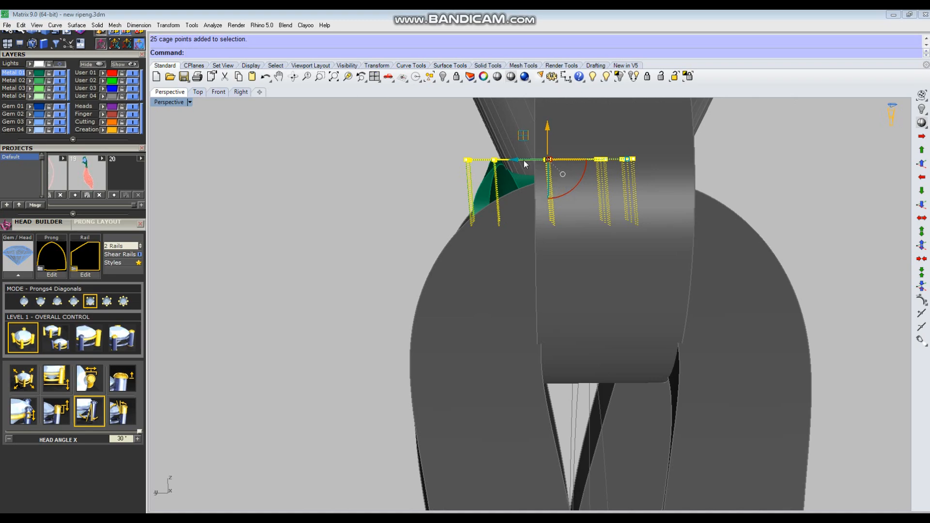
drag(519, 163, 514, 164)
click(351, 212)
Delete the editing cage around the two reshaped crescents
right_drag(351, 212, 562, 351)
drag(550, 362, 550, 350)
key(Delete)
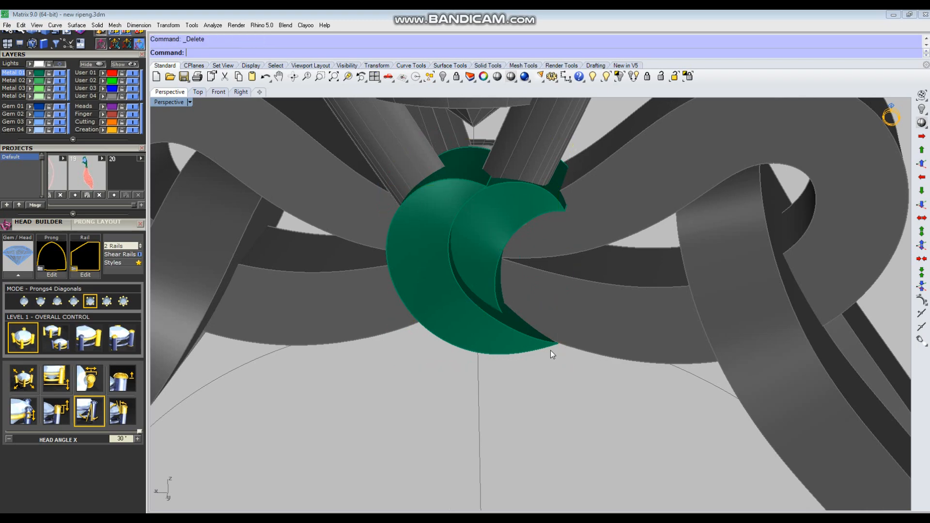
right_drag(550, 350, 437, 271)
scroll(412, 255, up, 4)
right_drag(508, 290, 483, 349)
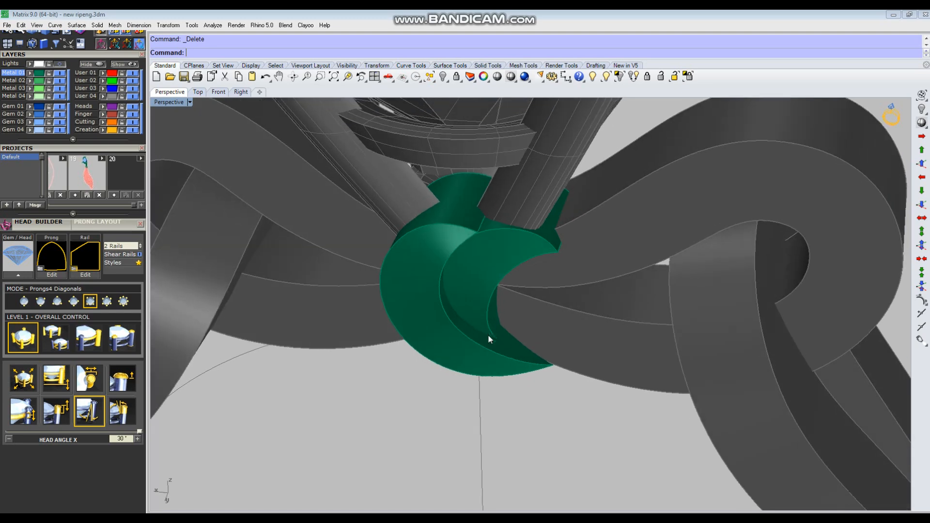
scroll(494, 305, down, 4)
Move both crescent bodies by 10 out in front of the ring so they stand clear of it
click(478, 286)
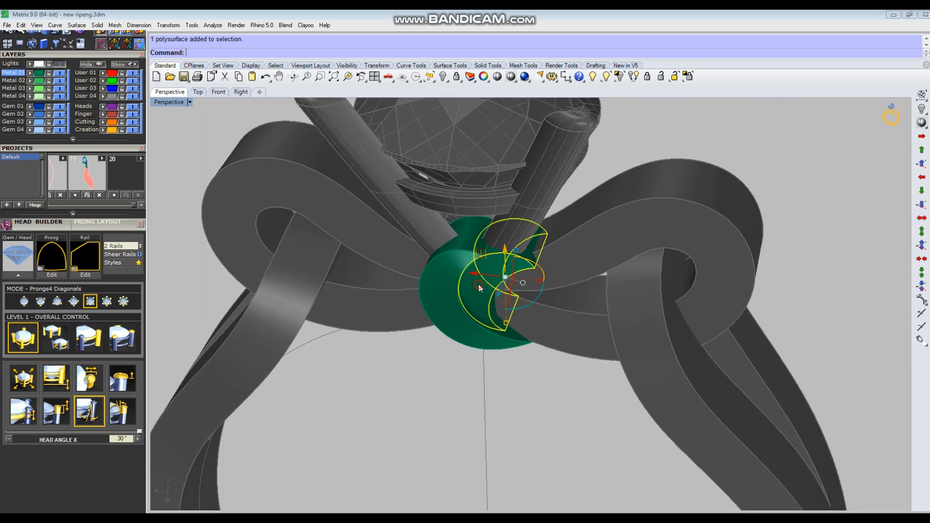
right_drag(479, 287, 441, 349)
right_click(441, 350)
click(426, 333)
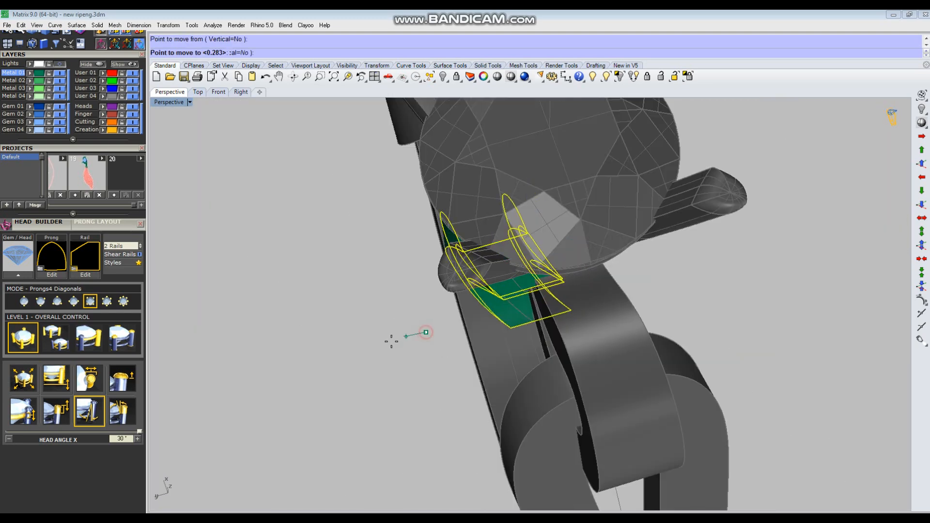
text(10)
key(Return)
click(366, 348)
mouse_move(365, 347)
right_down()
mouse_move(642, 286)
mouse_move(377, 355)
right_up()
drag(344, 320, 237, 416)
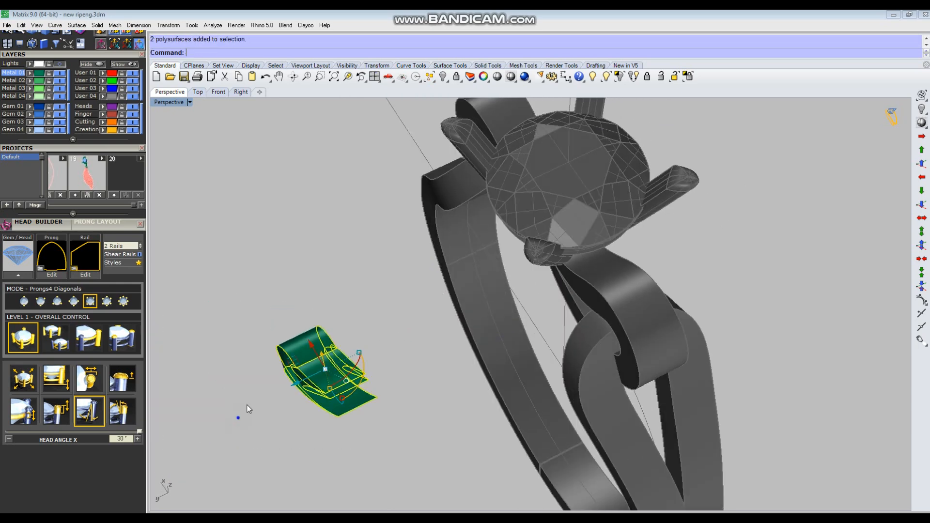
right_drag(237, 416, 316, 318)
click(364, 216)
Extract the front faces of both crescents with Copy=No and delete them
text(Es)
key(Return)
scroll(334, 433, up, 2)
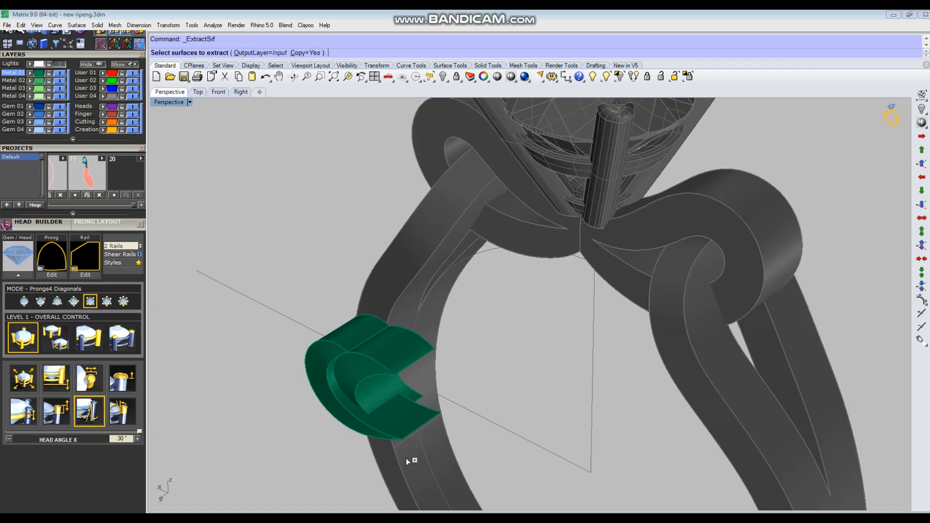
right_drag(405, 459, 371, 376)
scroll(371, 376, up, 2)
text(c)
key(Return)
click(320, 295)
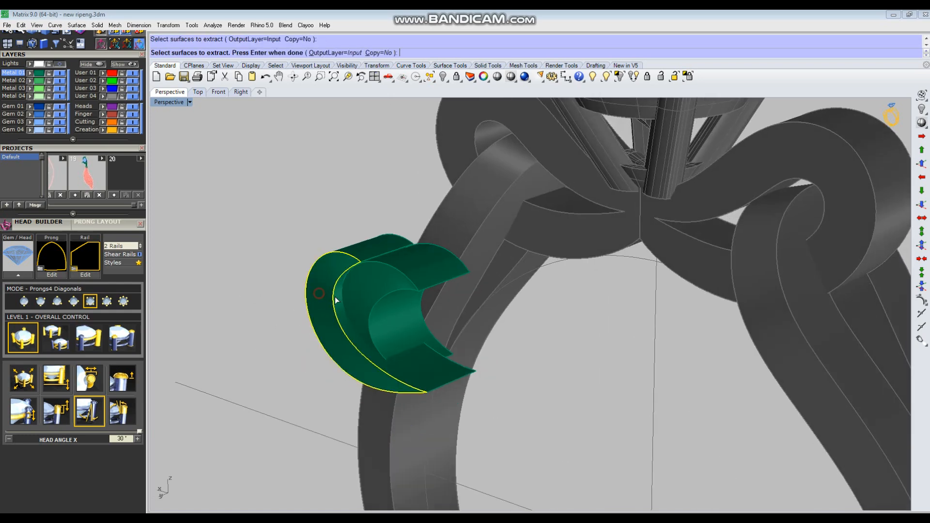
scroll(363, 285, up, 2)
click(368, 296)
key(Return)
key(Delete)
Hide the inner crescent so only the outer one can be worked on
right_drag(388, 292, 399, 246)
click(436, 181)
key(ctrl+h)
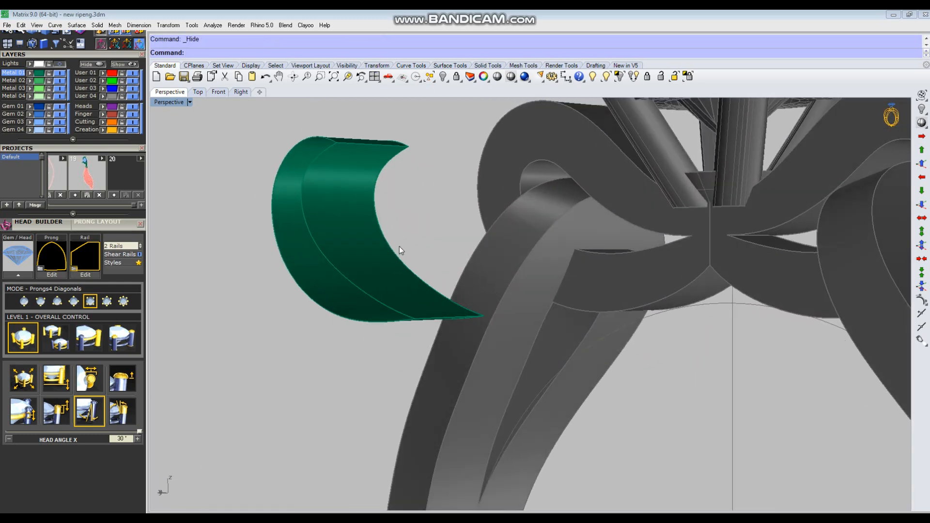
Draw a line across the outer crescent's open front, perpendicular to its inner edge, and place a point at the line's middle
key(ctrl+l)
click(286, 264)
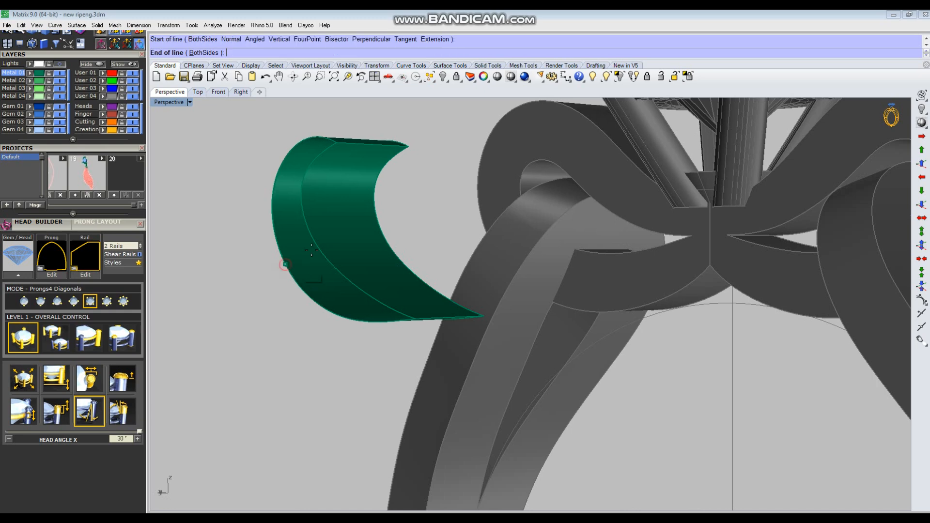
scroll(46, 141, up, 3)
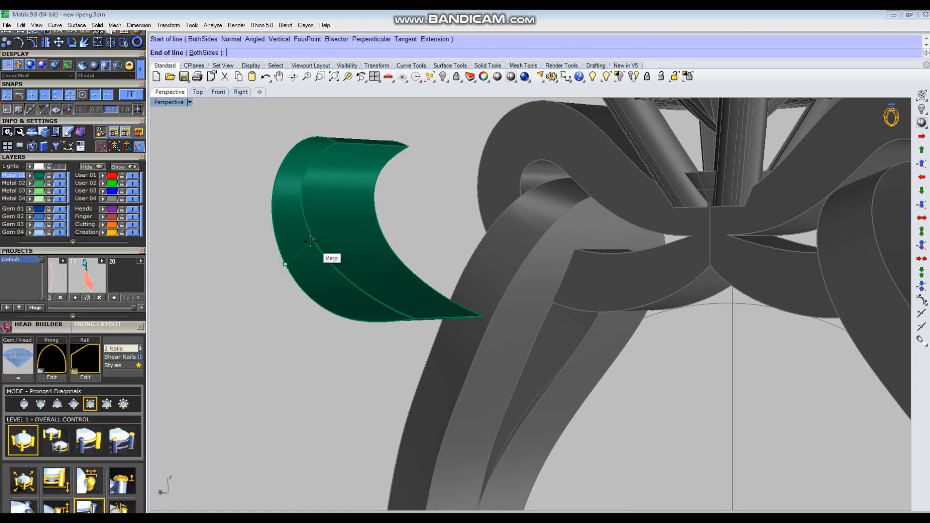
click(310, 241)
right_drag(320, 286, 334, 283)
key(Return)
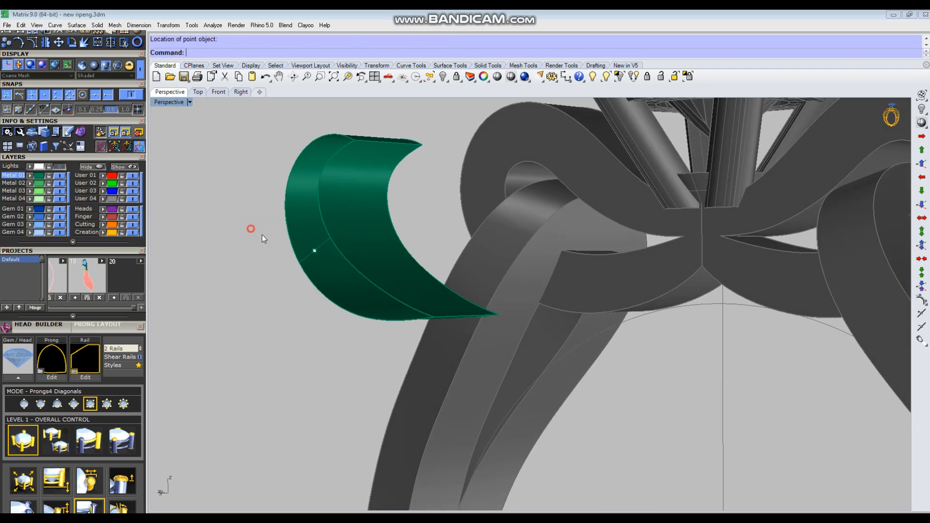
Move the midpoint marker straight forward from the outer crescent's open front by an exact distance
right_drag(376, 263, 225, 290)
click(244, 277)
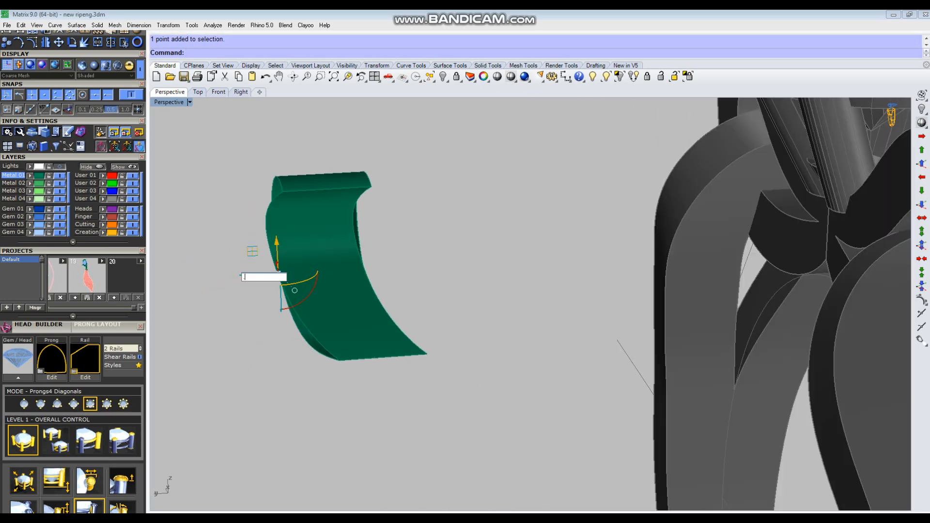
key(Return)
right_drag(289, 302, 321, 303)
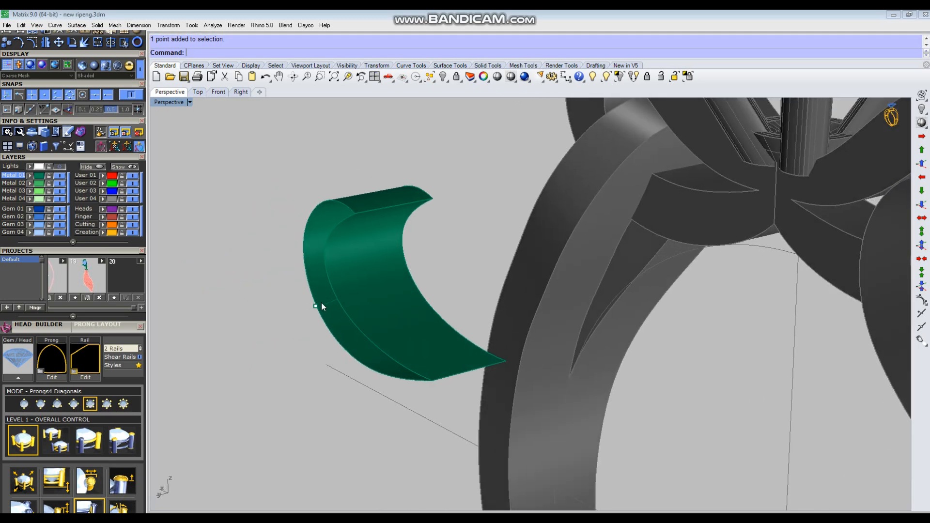
Draw a StartPoint arc between the cross line's two ends, bulging forward through the offset point
text(Arc)
key(Return)
text(S)
key(Return)
right_drag(287, 339, 328, 393)
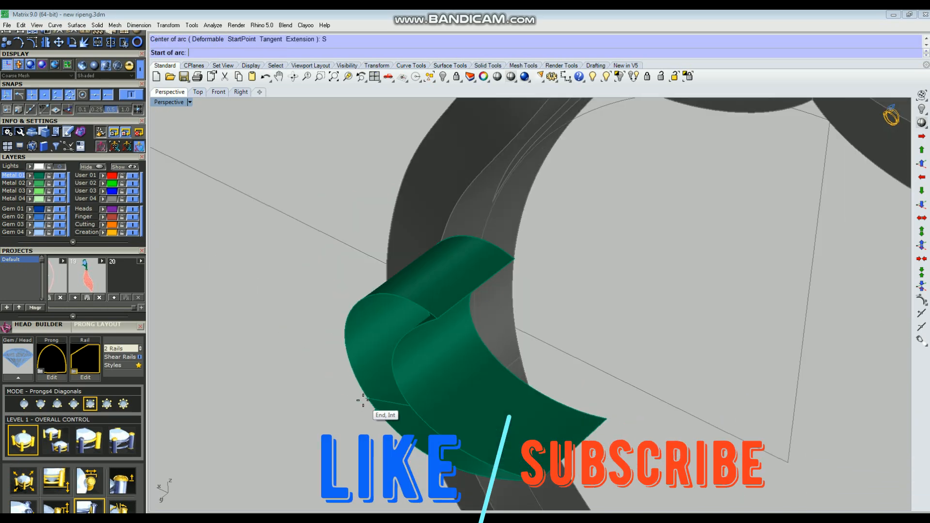
click(363, 400)
click(377, 411)
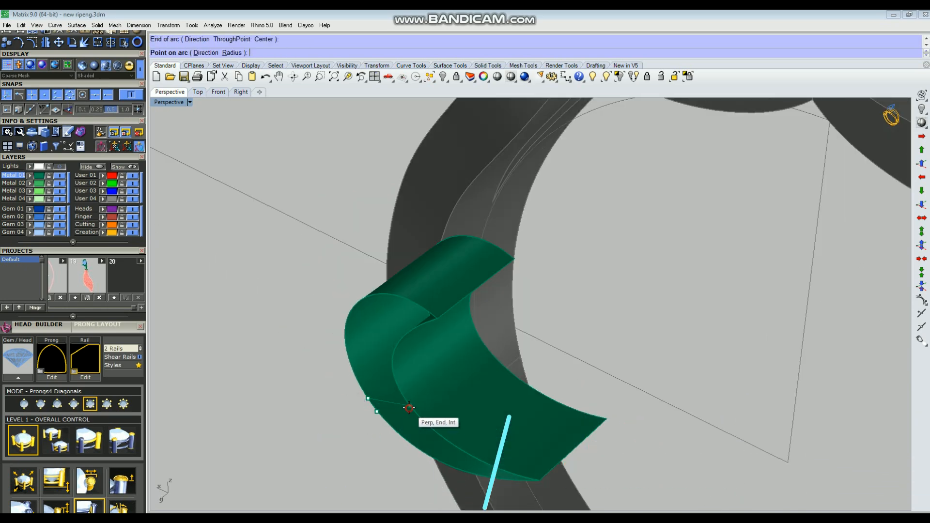
right_drag(342, 422, 333, 440)
click(334, 431)
Sweep the arc along the outer crescent's two front edges with Sweep2, ending it on points at both crescent tips
right_drag(288, 330, 345, 331)
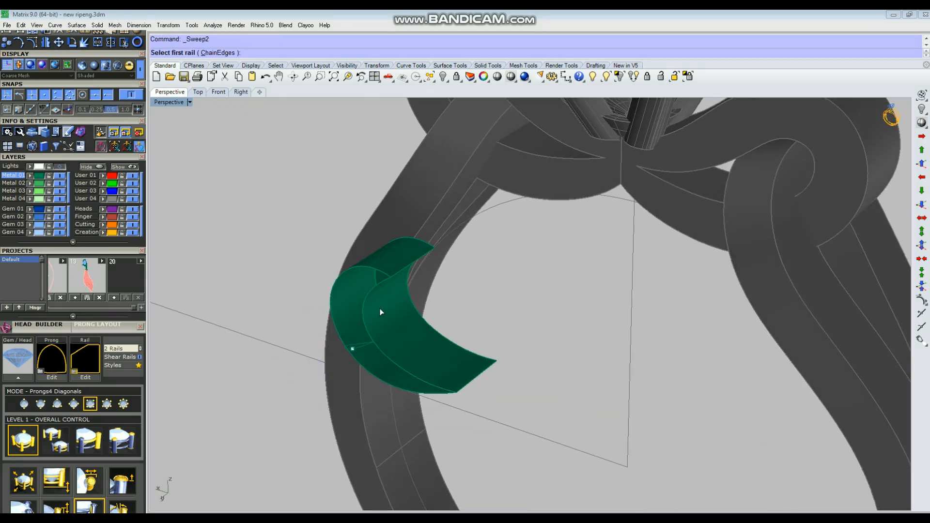
click(335, 282)
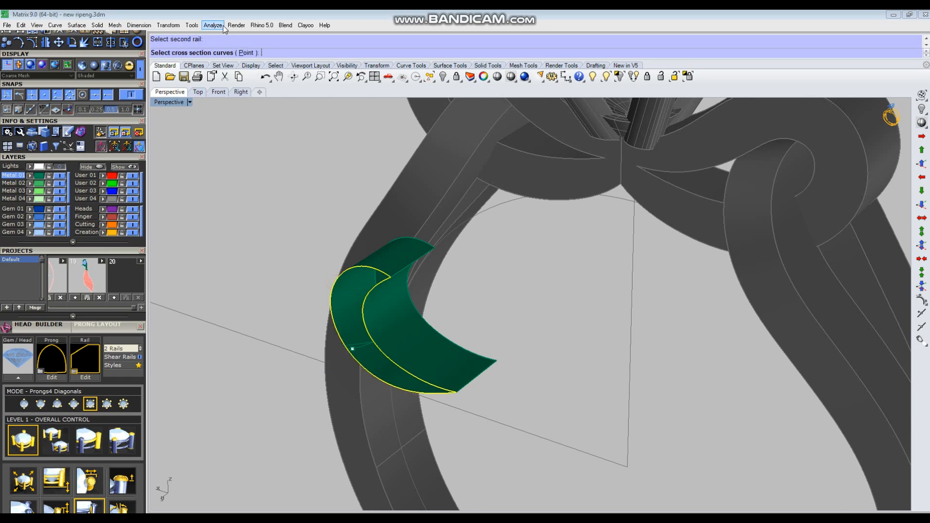
click(391, 279)
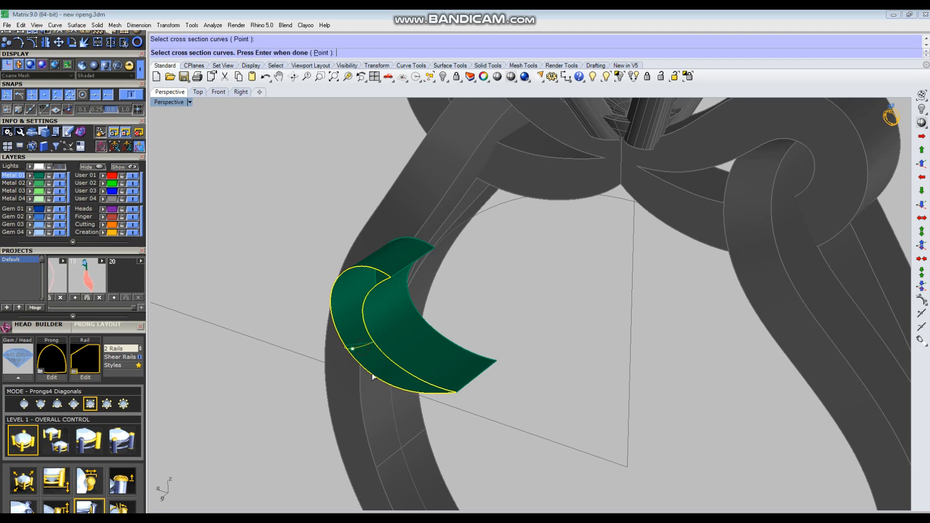
click(321, 52)
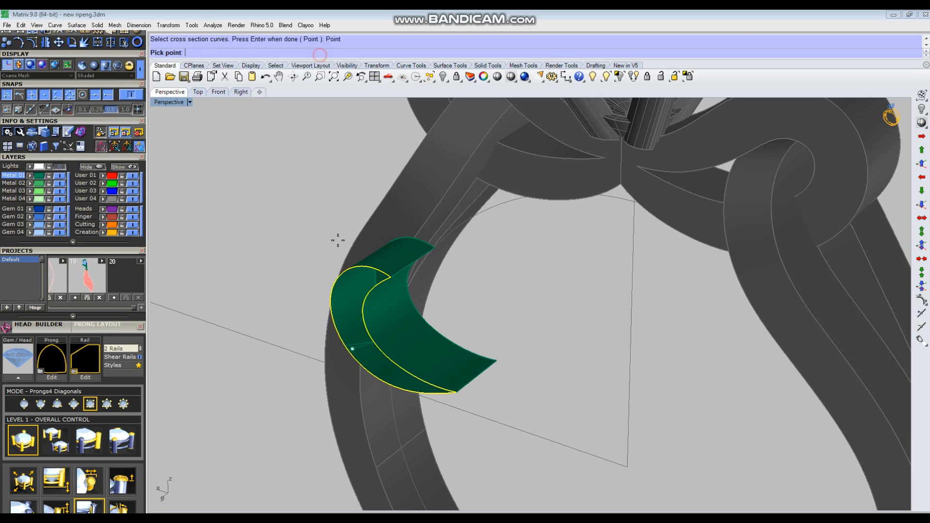
click(457, 392)
key(Return)
key(Return)
Delete the leftover arc and marker point in front of the outer crescent
mouse_move(301, 258)
right_down()
mouse_move(311, 241)
mouse_move(363, 256)
mouse_move(301, 257)
right_up()
drag(276, 208, 431, 266)
key(Delete)
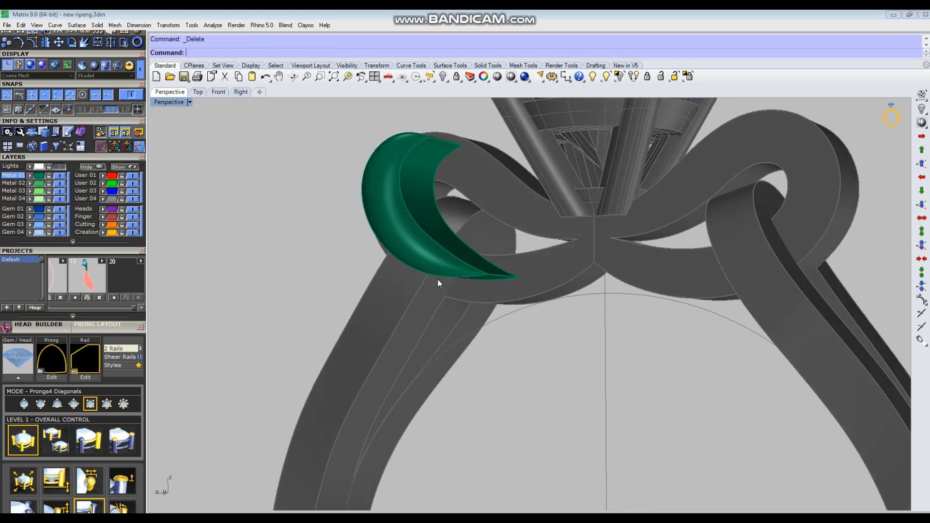
Join the outer crescent's surfaces with its domed front and check the result for naked edges
scroll(438, 279, down, 4)
drag(503, 165, 379, 310)
key(ctrl+j)
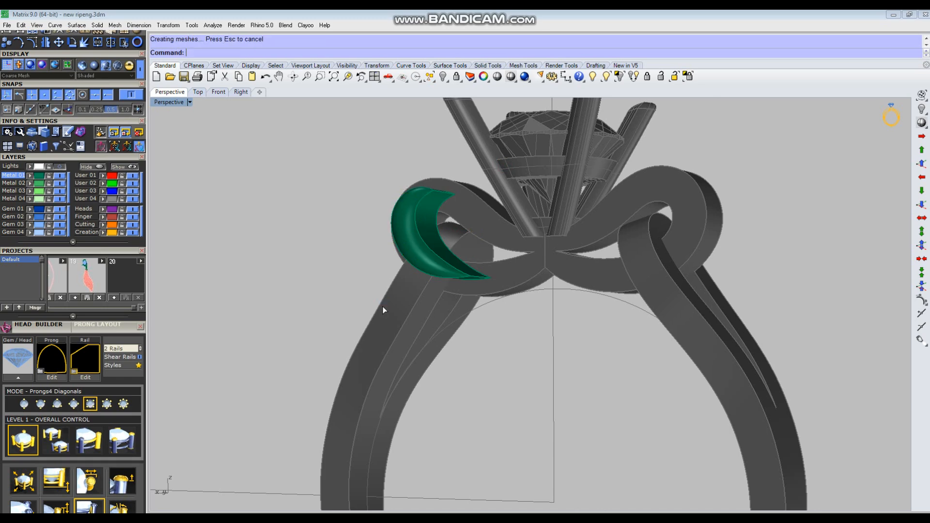
key(ctrl+e)
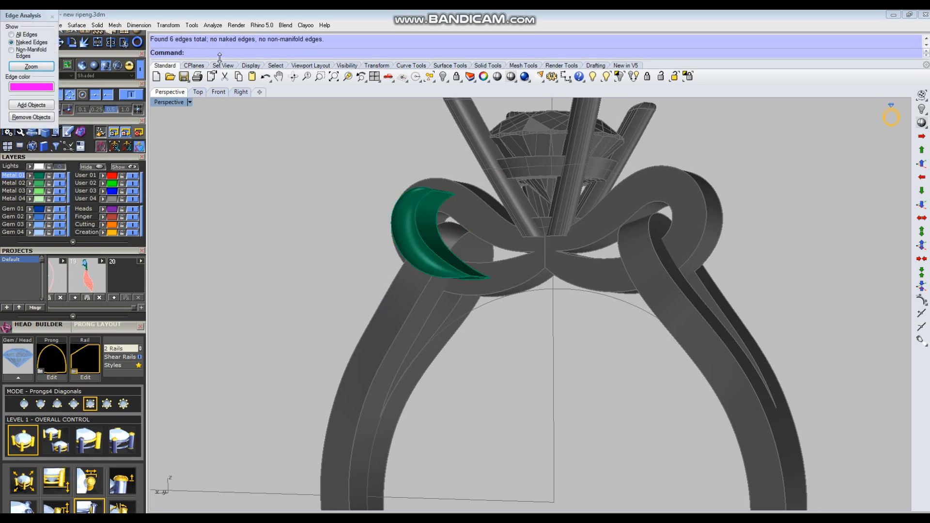
click(50, 18)
right_drag(448, 280, 443, 285)
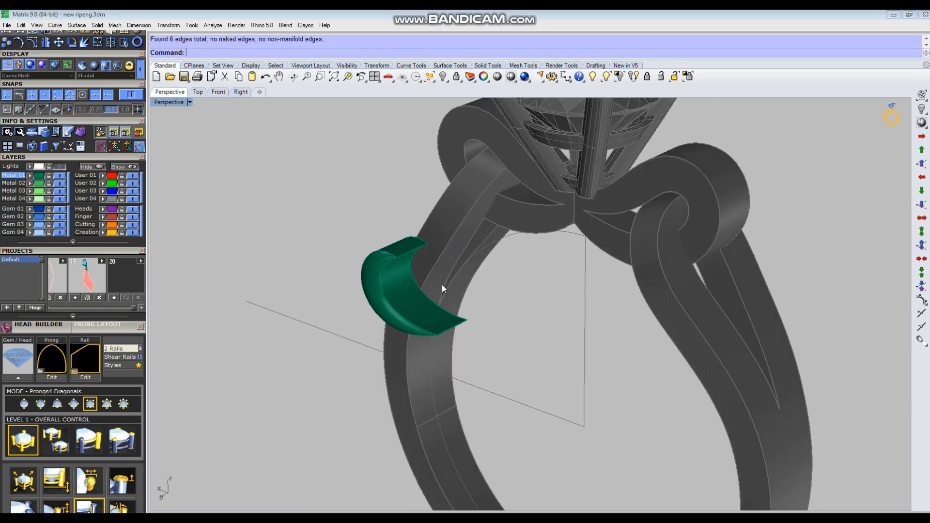
Bring back the hidden inner crescent and hide the finished outer one
click(606, 77)
click(411, 261)
key(Return)
scroll(417, 262, up, 3)
scroll(388, 252, down, 3)
click(375, 243)
key(ctrl+h)
Draw a line across the inner crescent's open front, perpendicular to its inner edge, and place a point at the line's middle
right_drag(439, 284, 402, 254)
key(l)
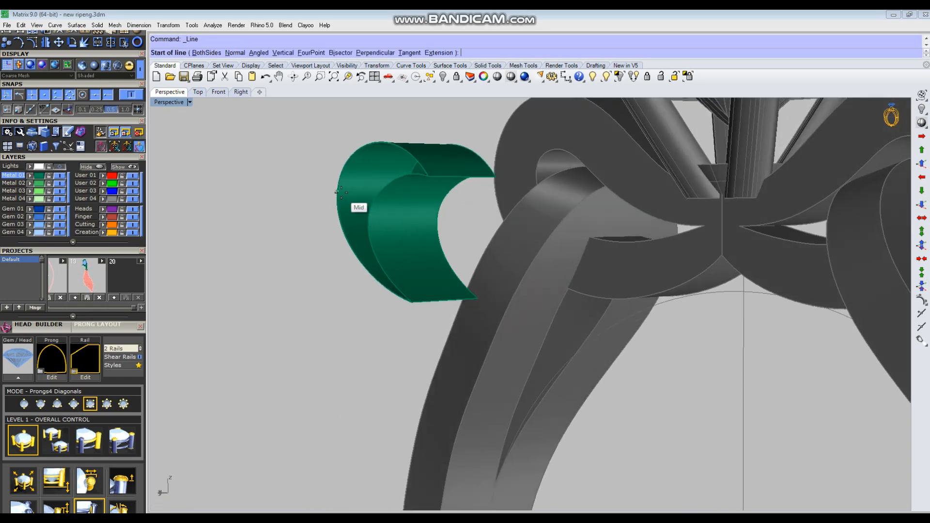
click(341, 193)
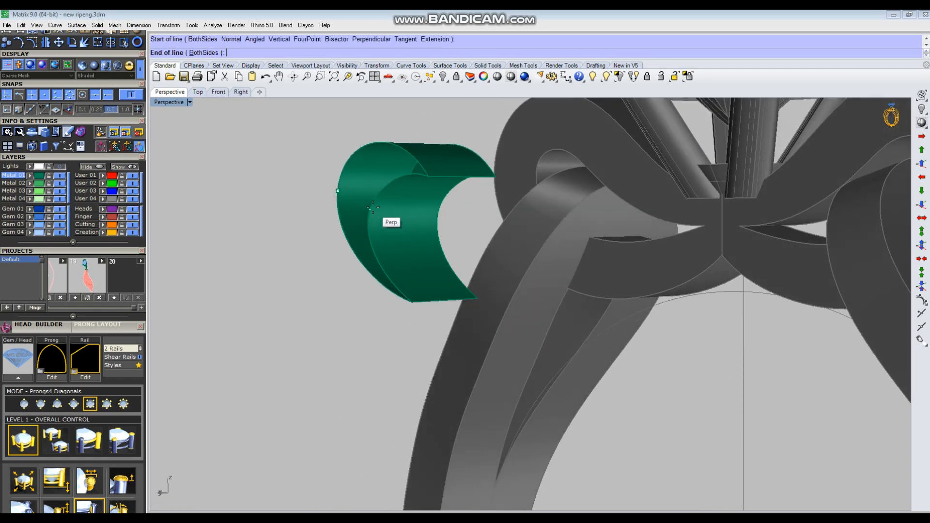
click(373, 208)
text(po)
key(Return)
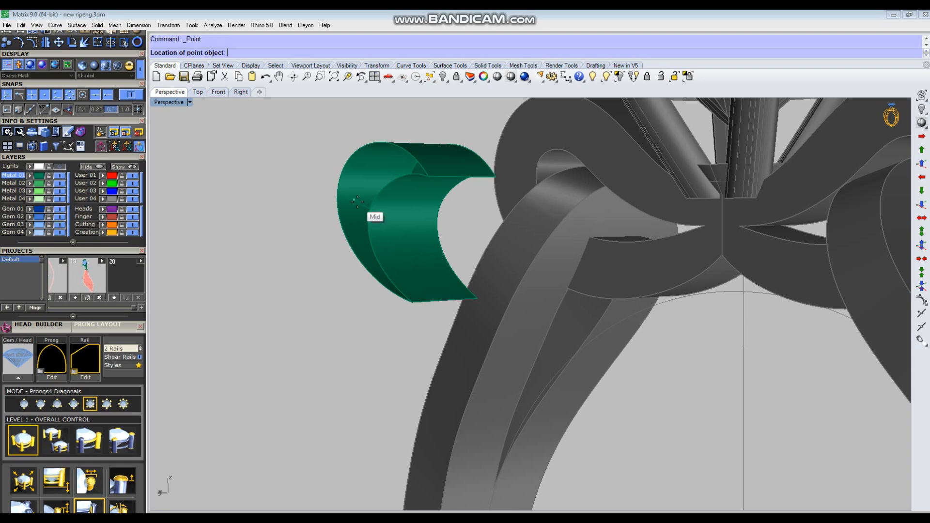
drag(358, 206, 358, 205)
Move the midpoint marker 0.3 straight forward from the inner crescent's open front
right_drag(325, 200, 279, 257)
click(272, 260)
text(.3)
key(Return)
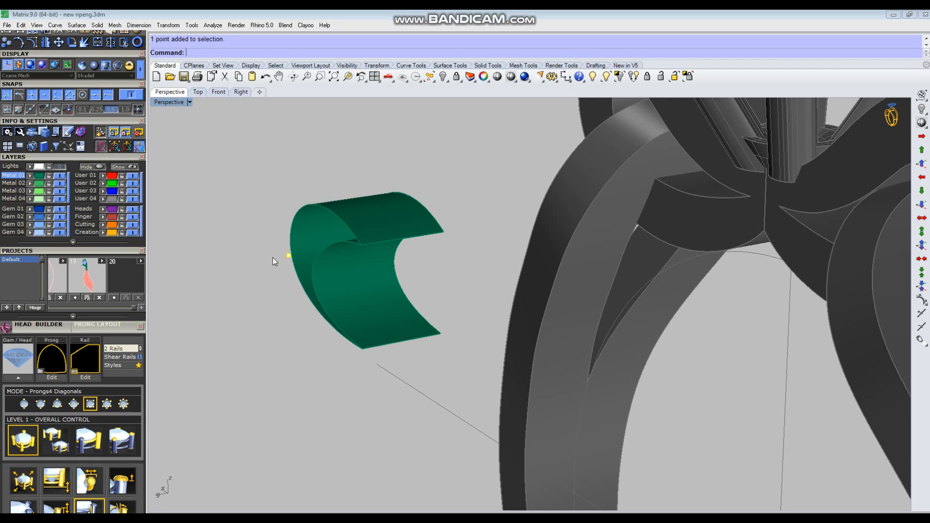
Draw a StartPoint arc across the inner crescent's open front, bulging forward through the offset point
text(Arc)
key(Return)
text(s)
key(Return)
click(287, 238)
click(300, 260)
Sweep the arc along the inner crescent's two front edges with Sweep2, using points at both tips and the Do not simplify option
text(s2)
key(Return)
click(326, 246)
click(310, 207)
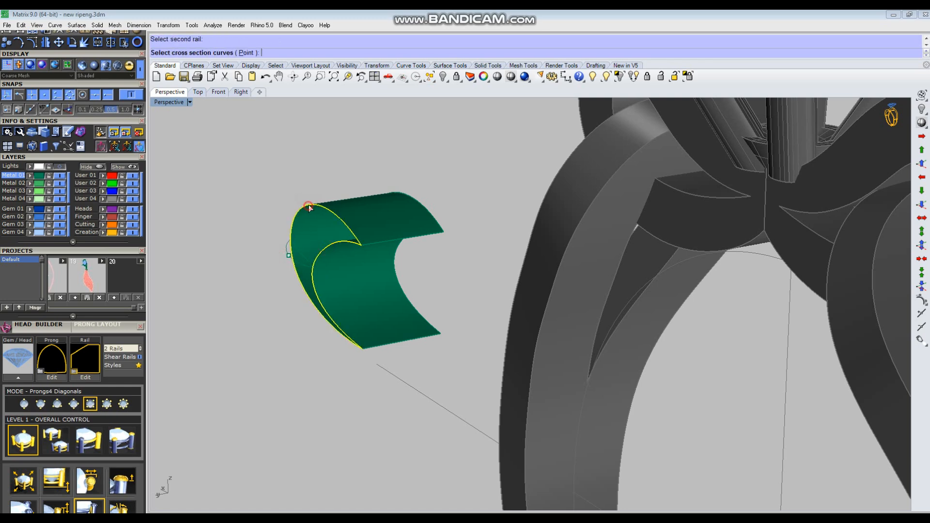
click(362, 246)
click(320, 53)
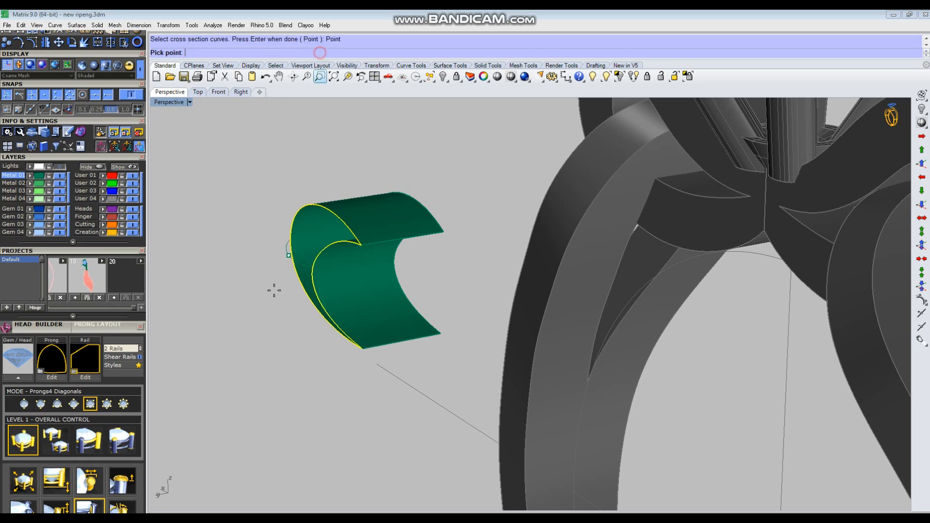
click(367, 351)
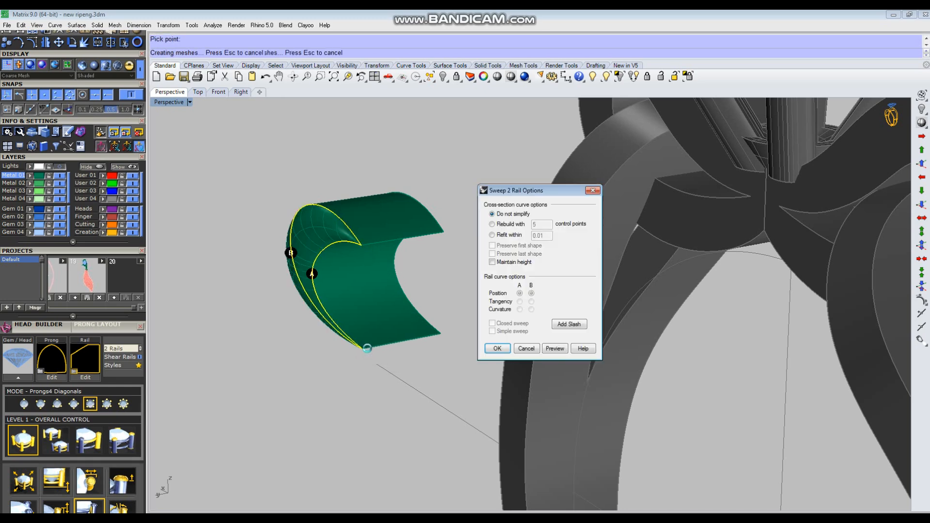
key(Return)
Join the inner crescent's surfaces with its domed front and check the solid for naked edges
scroll(380, 335, down, 4)
drag(425, 203, 260, 400)
key(ctrl+j)
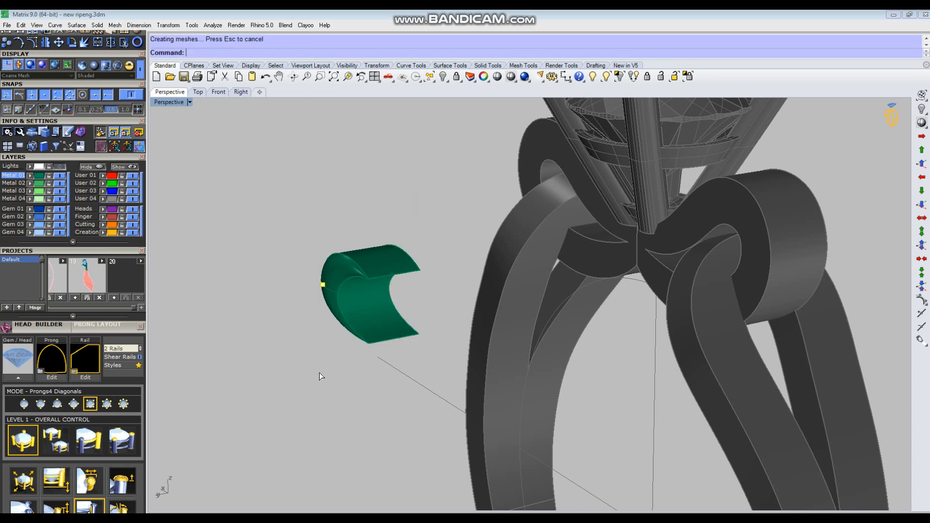
click(361, 302)
text(se)
key(space)
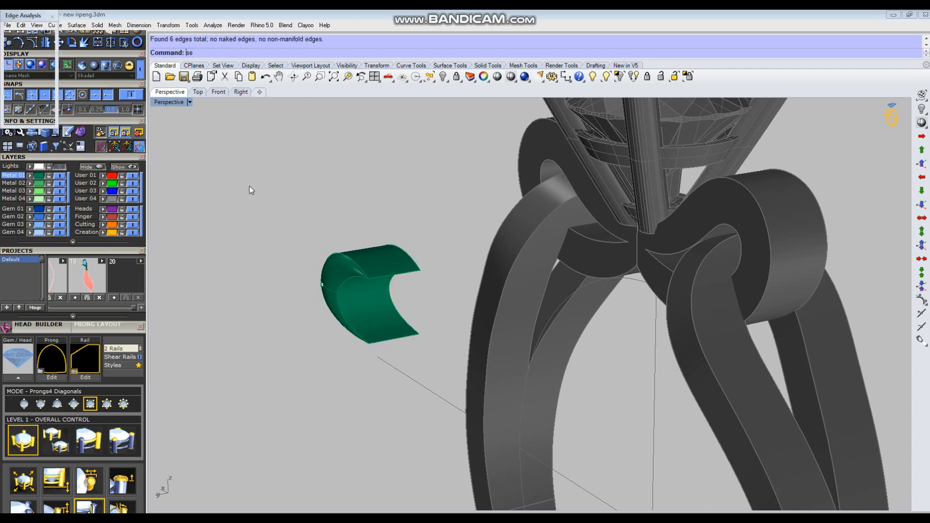
click(56, 18)
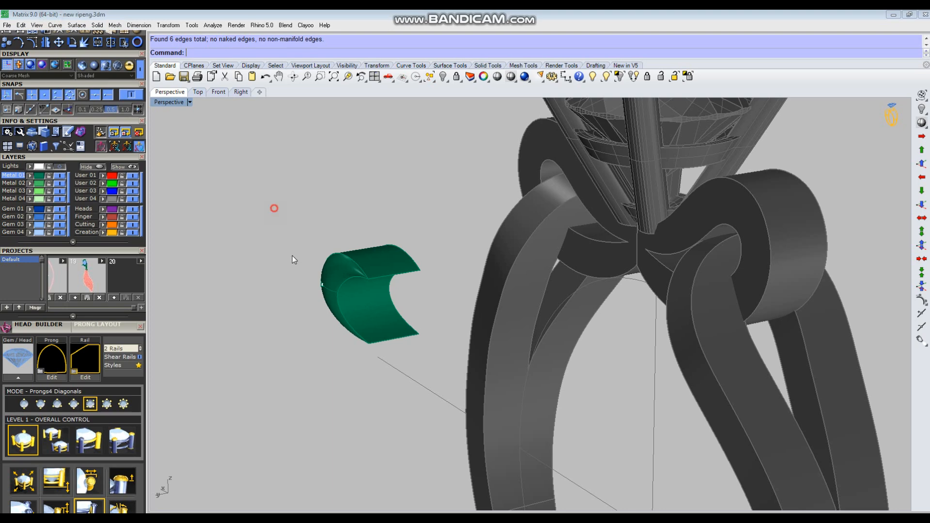
Delete the leftover construction geometry at the inner crescent's front and bring back the hidden outer crescent
drag(272, 207, 368, 343)
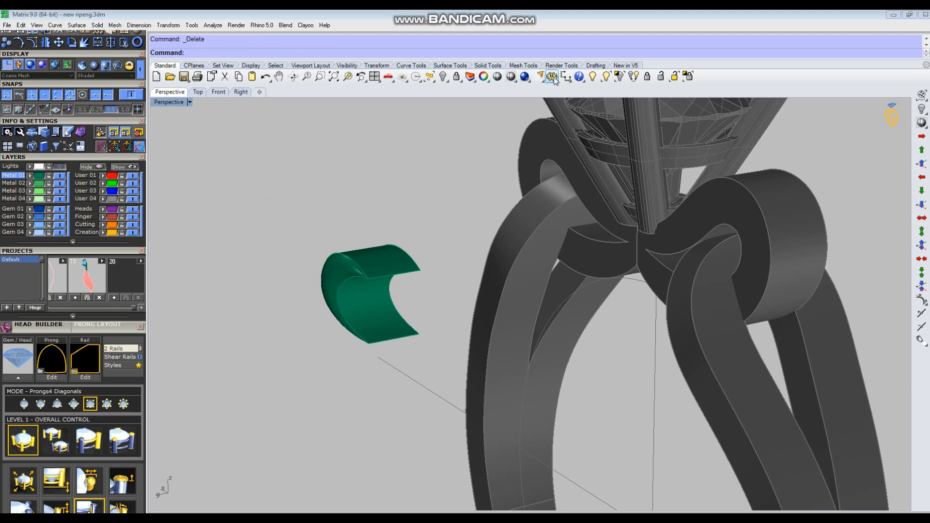
click(604, 77)
click(333, 276)
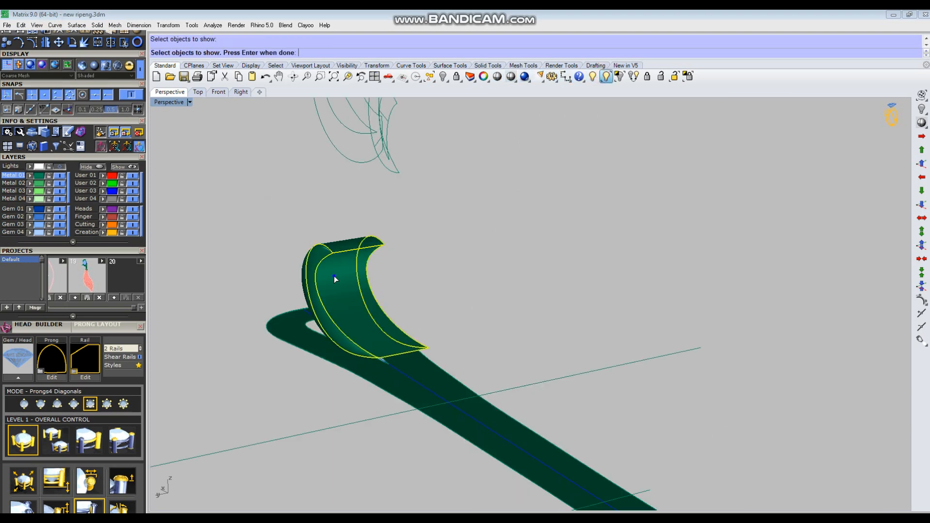
key(Return)
Move both crescents together by 10 straight back to the centre of the bow beneath the head
click(336, 283)
shift+click(315, 280)
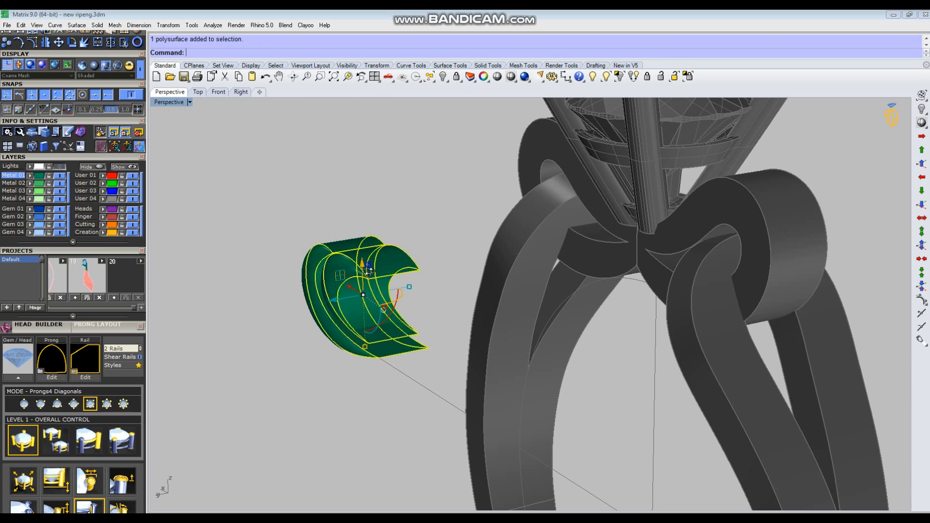
right_drag(367, 262, 339, 317)
text(m)
key(Return)
click(252, 248)
text(10)
key(Return)
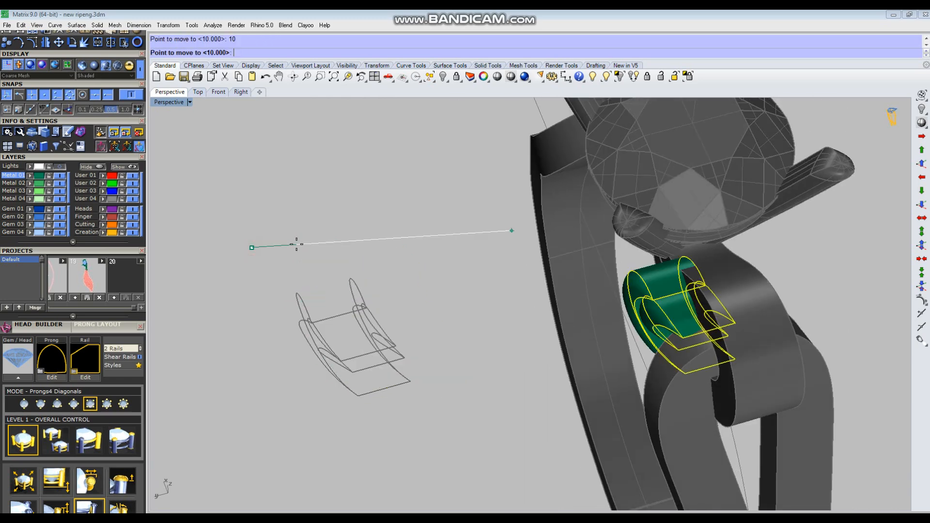
click(299, 242)
key(Escape)
Nudge the crescents with the gumball so they sit against the front of the bow's centre
right_drag(610, 331, 681, 276)
click(659, 243)
scroll(672, 258, up, 1)
drag(659, 272, 664, 270)
click(413, 246)
right_drag(521, 245, 598, 289)
scroll(559, 305, down, 2)
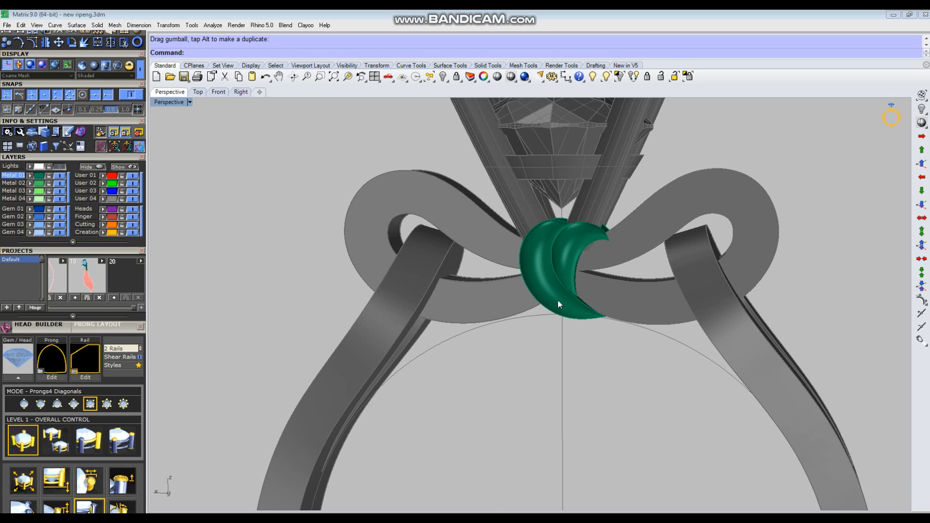
Rotate a copy of both crescents 180 degrees about the ring's centre onto the back of the bow
drag(664, 390, 499, 259)
right_drag(649, 260, 657, 296)
scroll(661, 322, down, 3)
right_click(658, 297)
scroll(658, 296, down, 2)
click(594, 292)
click(588, 122)
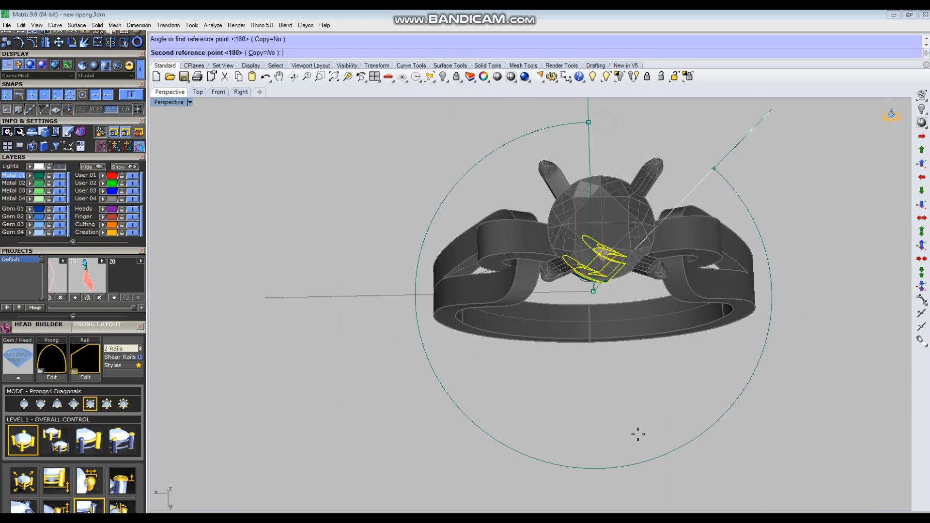
text(c)
key(Return)
shift+click(604, 448)
right_click(612, 446)
click(623, 442)
right_drag(626, 442, 631, 355)
Examine the front and back knot crescents in the front and perspective views, checking how they meet the prongs and bow
key(ctrl+F2)
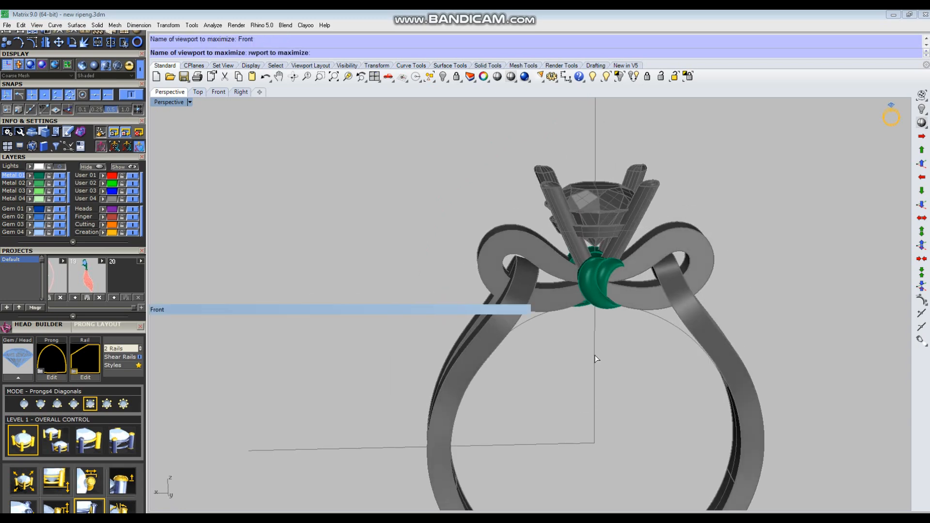
scroll(554, 299, up, 4)
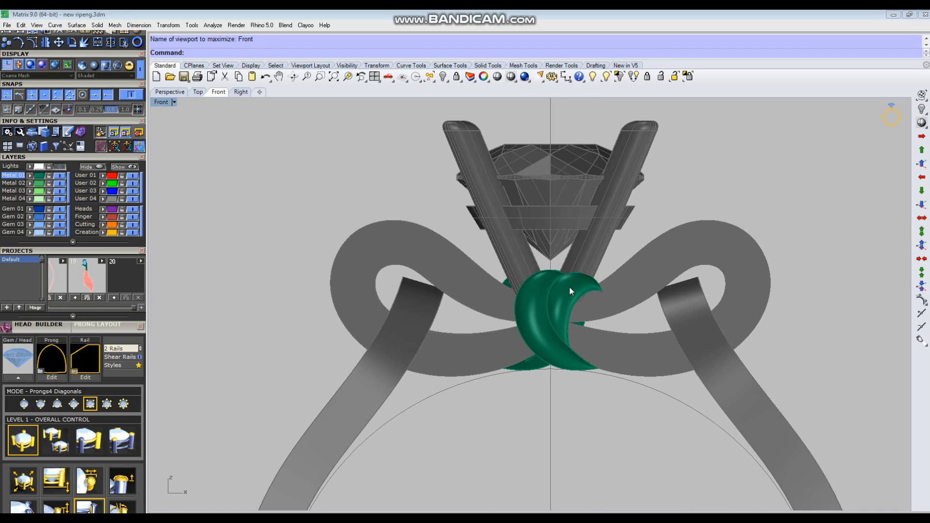
scroll(525, 298, down, 4)
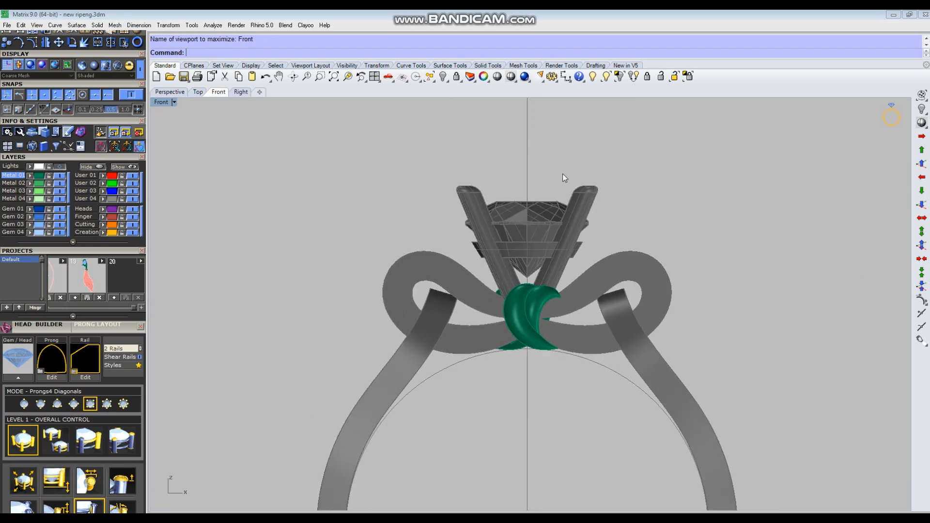
key(ctrl+F4)
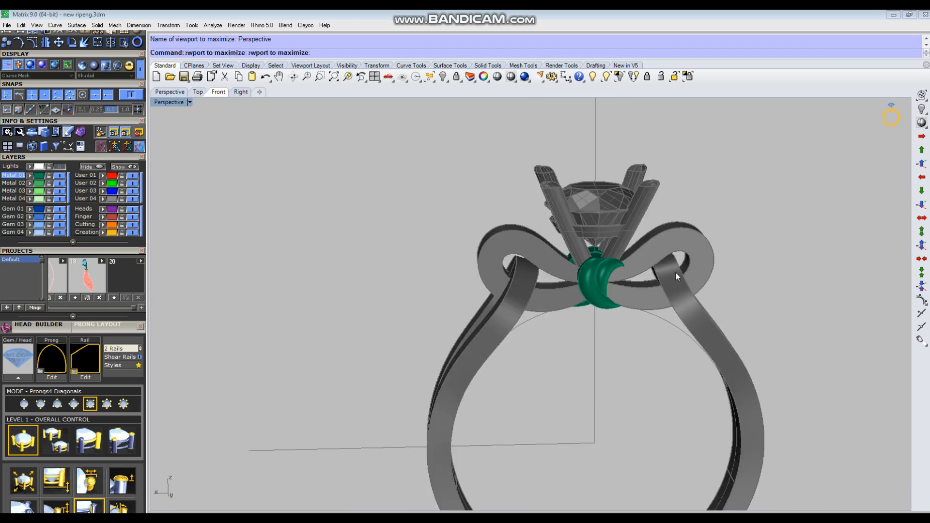
right_drag(667, 262, 600, 307)
scroll(630, 304, up, 4)
scroll(596, 291, down, 4)
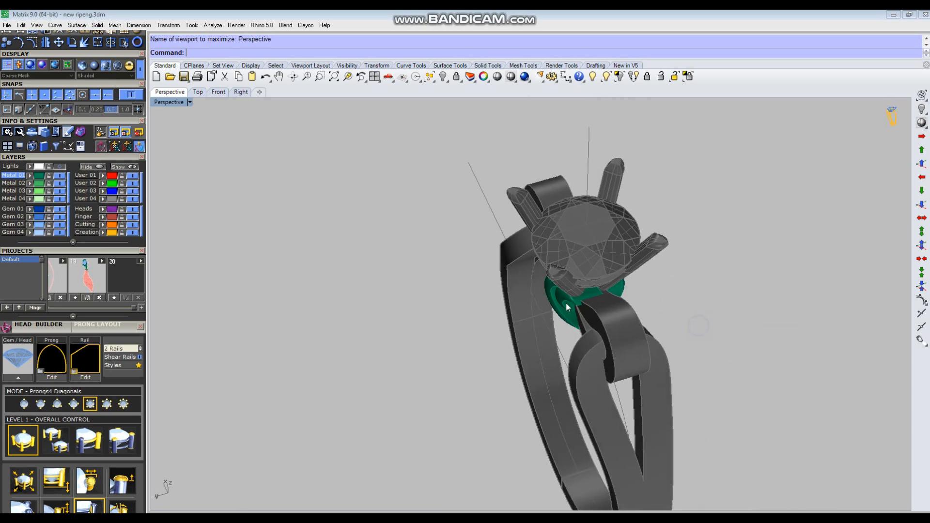
scroll(577, 294, up, 6)
scroll(601, 286, up, 2)
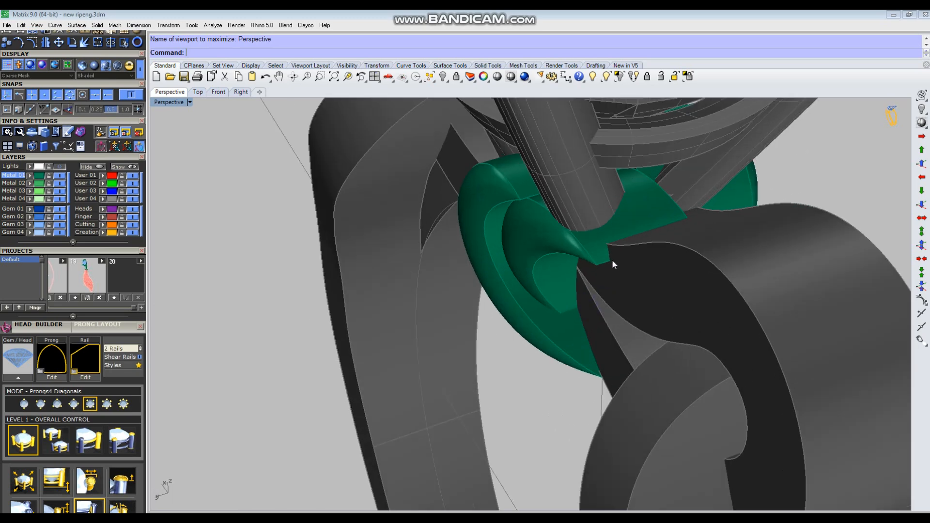
right_drag(605, 261, 587, 266)
click(603, 270)
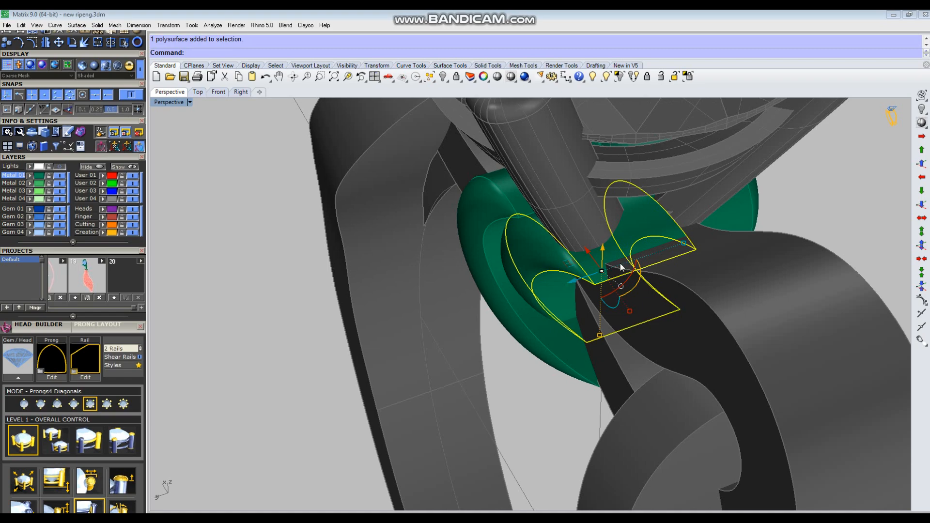
key(Escape)
scroll(608, 265, up, 3)
scroll(623, 258, down, 10)
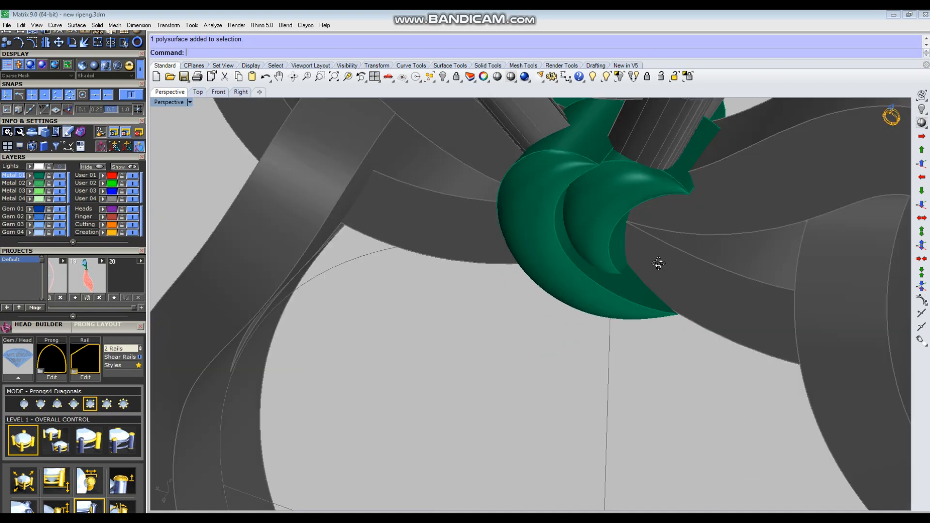
scroll(581, 274, down, 5)
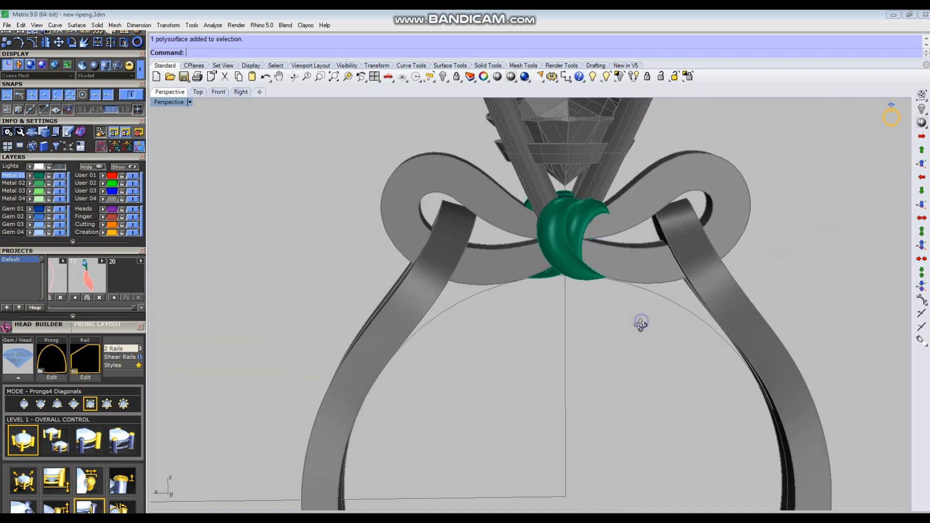
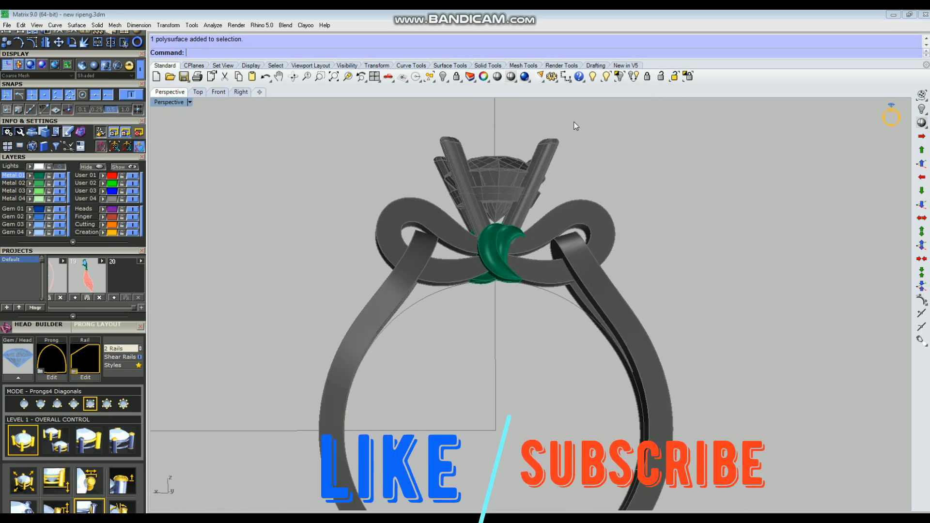
Unlock all the locked ring, head and gem objects
click(659, 76)
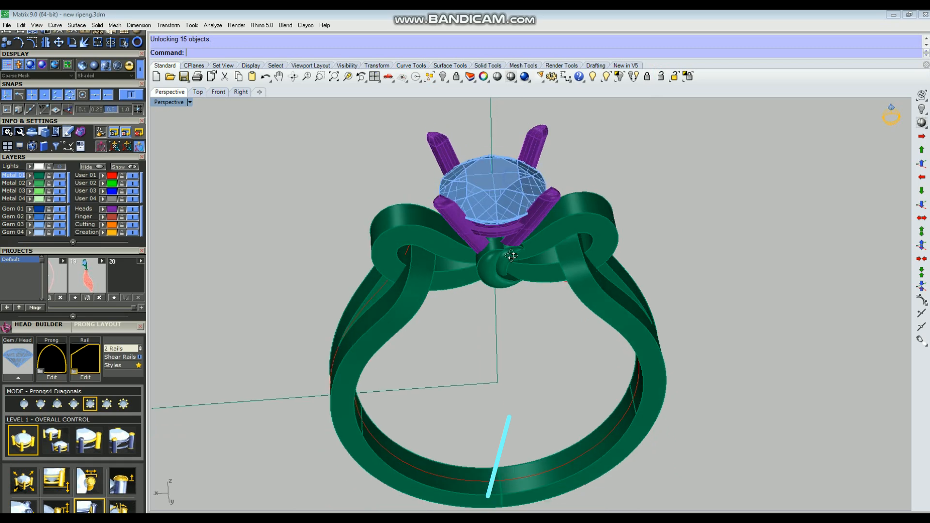
Select both knot crescents on one side of the bow and nudge them slightly with the gumball
drag(531, 166, 489, 175)
scroll(502, 172, up, 2)
click(731, 180)
right_drag(497, 210, 553, 199)
scroll(493, 273, up, 5)
click(465, 275)
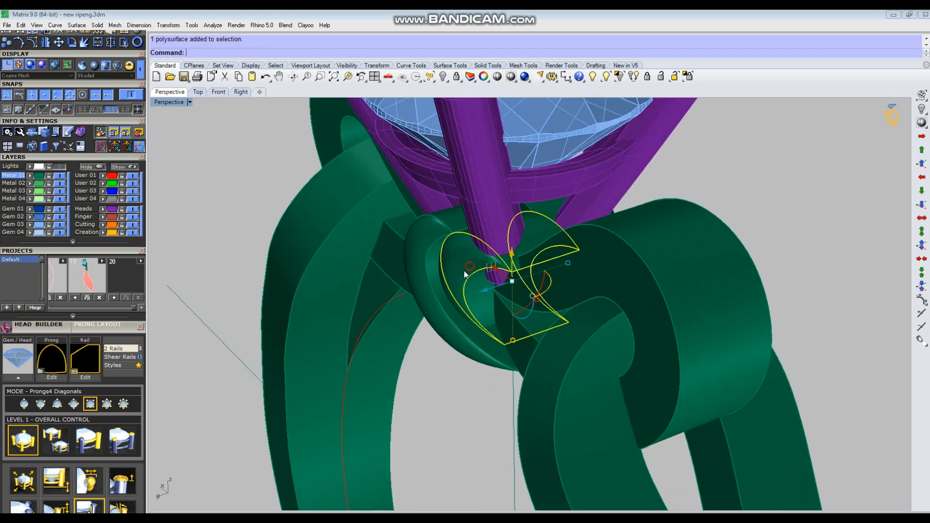
shift+click(422, 301)
drag(465, 290, 456, 291)
scroll(455, 290, down, 2)
Rotate a copy of both adjusted crescents about the origin (0) onto the opposite side of the bow
right_drag(702, 296, 620, 287)
click(621, 286)
right_drag(597, 249, 370, 330)
shift+click(279, 290)
right_drag(490, 259, 602, 331)
right_click(605, 330)
scroll(605, 329, down, 6)
text(0)
key(Return)
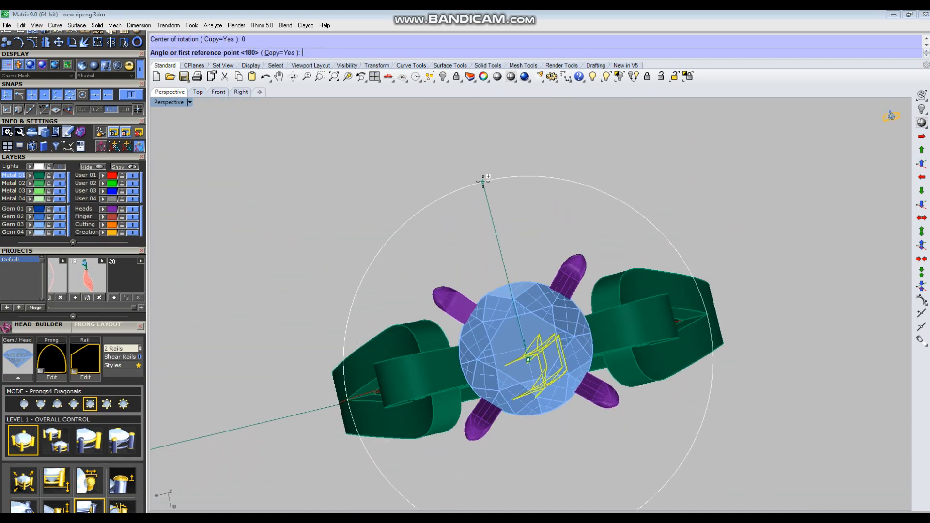
click(484, 180)
key(Escape)
key(Escape)
Delete the two construction lines that meet at the ring's centre
right_drag(602, 440, 603, 332)
scroll(603, 332, down, 6)
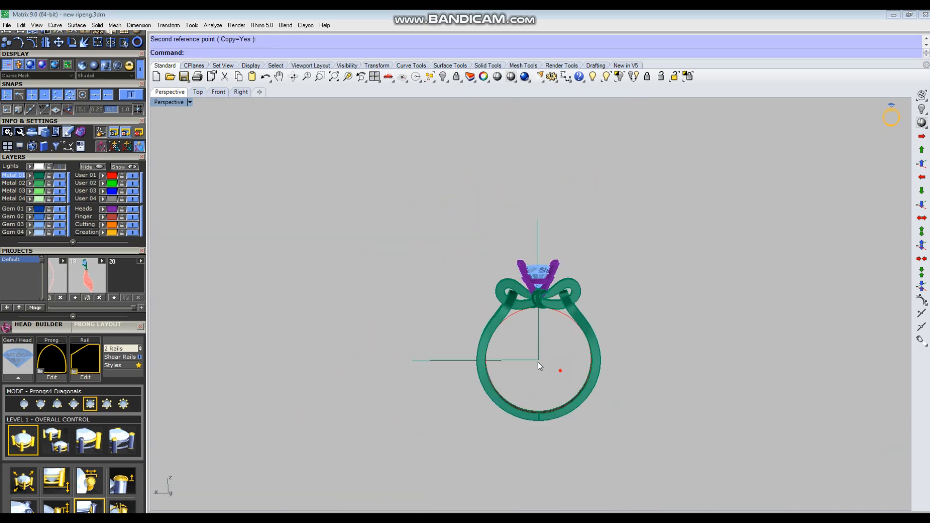
key(Delete)
scroll(568, 303, up, 2)
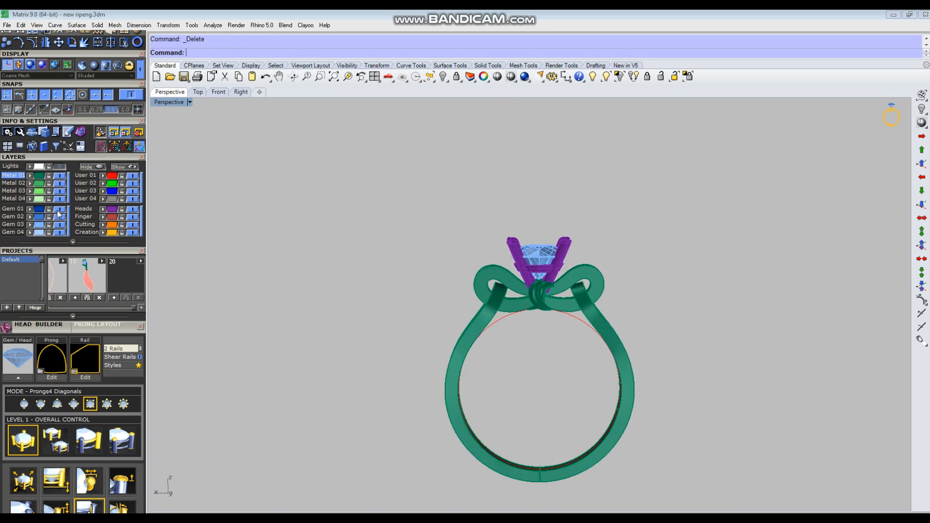
Delete one half of the ring shank, keeping the other half, the bow and the head
click(94, 69)
mouse_move(521, 345)
right_down()
mouse_move(577, 326)
mouse_move(533, 274)
mouse_move(389, 386)
mouse_move(556, 357)
mouse_move(623, 334)
mouse_move(694, 336)
mouse_move(561, 349)
mouse_move(588, 395)
mouse_move(542, 369)
right_up()
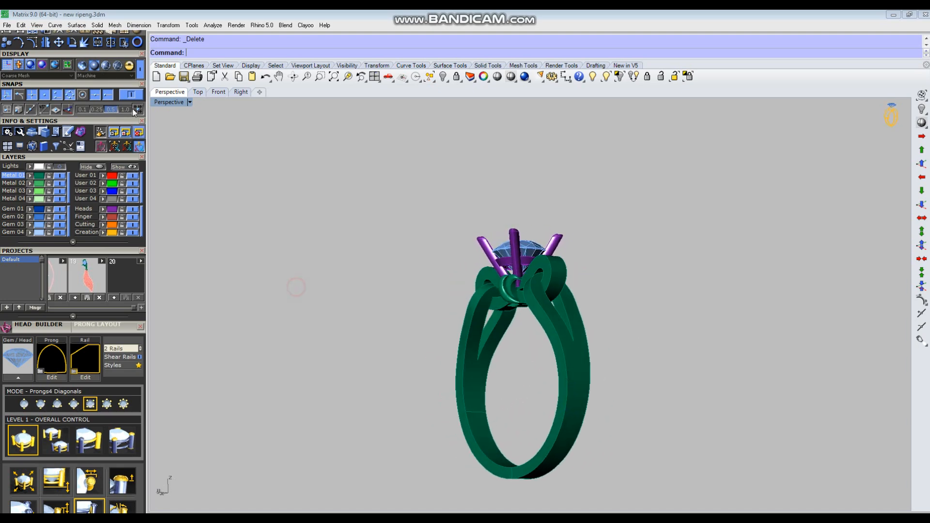
click(105, 67)
mouse_move(500, 411)
right_down()
mouse_move(573, 477)
mouse_move(531, 407)
mouse_move(589, 378)
right_up()
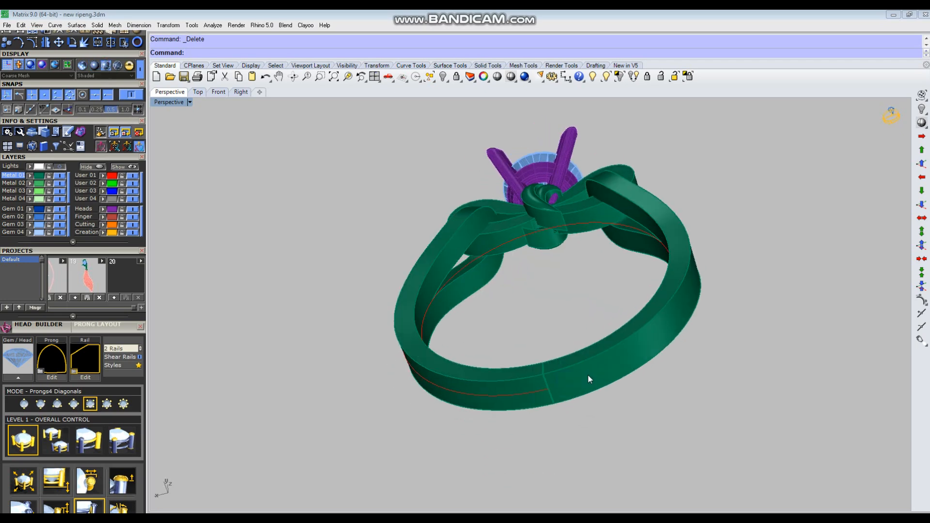
scroll(565, 382, up, 6)
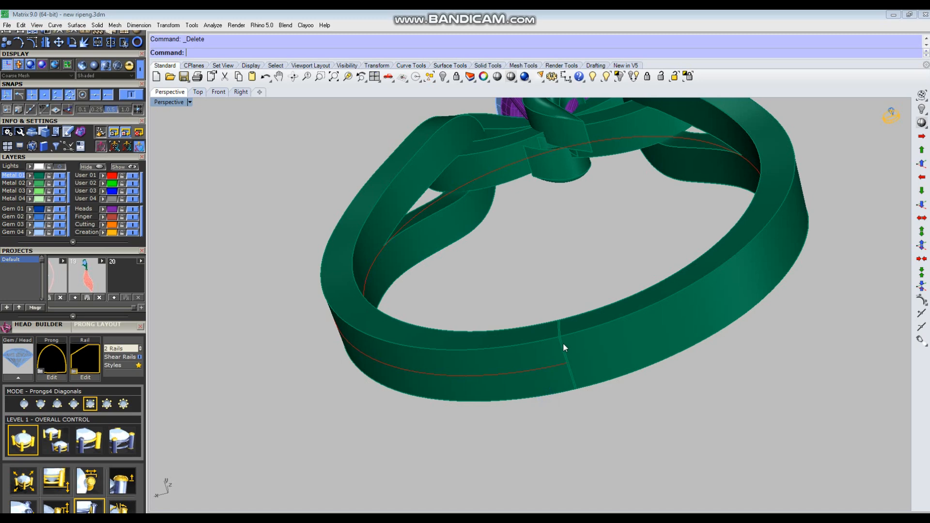
click(520, 350)
scroll(522, 351, down, 8)
click(633, 350)
right_drag(560, 355, 678, 411)
click(745, 424)
scroll(668, 366, down, 3)
key(Delete)
Isolate the remaining shank half by hiding everything else, and explode it into separate surfaces
right_drag(669, 367, 539, 375)
click(539, 375)
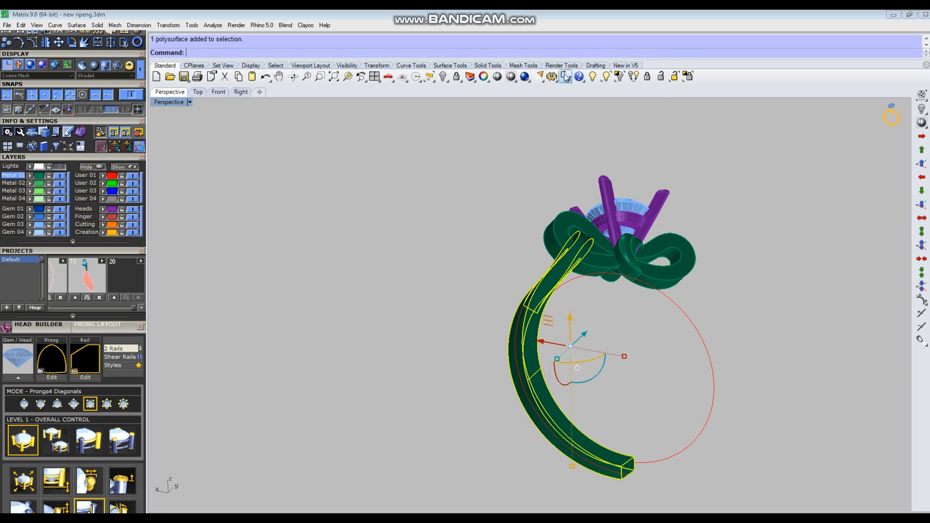
key(ctrl+i)
key(ctrl+h)
right_drag(623, 275, 629, 346)
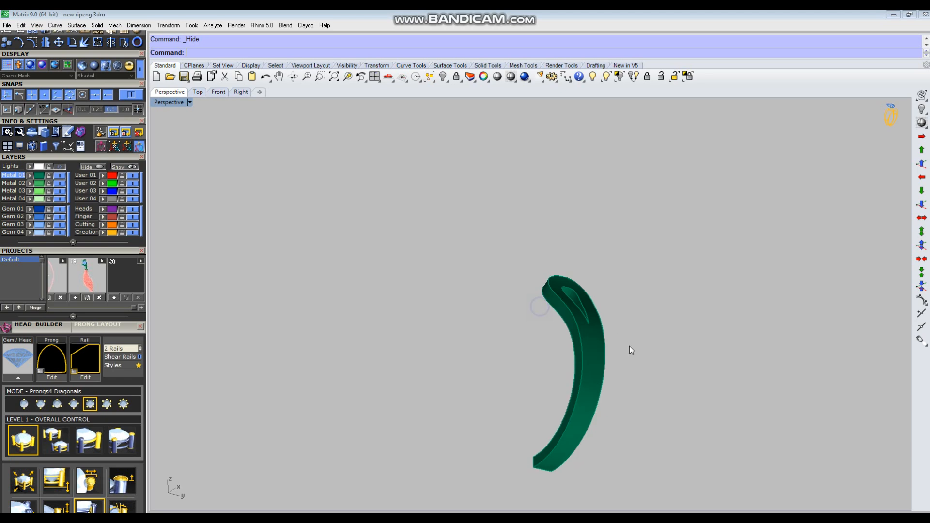
key(ctrl+a)
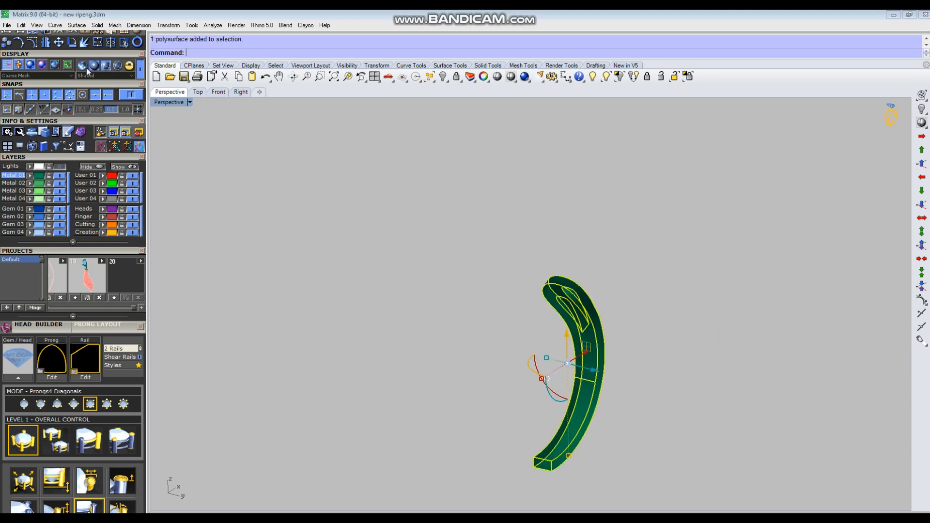
click(486, 313)
right_drag(633, 413, 682, 411)
right_drag(538, 313, 568, 376)
Draw a horizontal line in the front view from the origin (0) outward across the shank half
key(ctrl+F2)
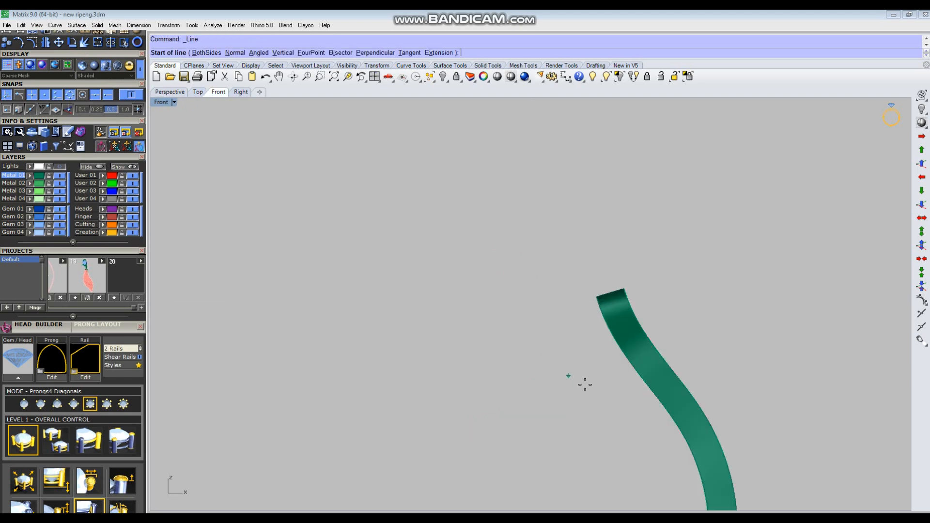
scroll(570, 376, down, 5)
text(0)
key(Return)
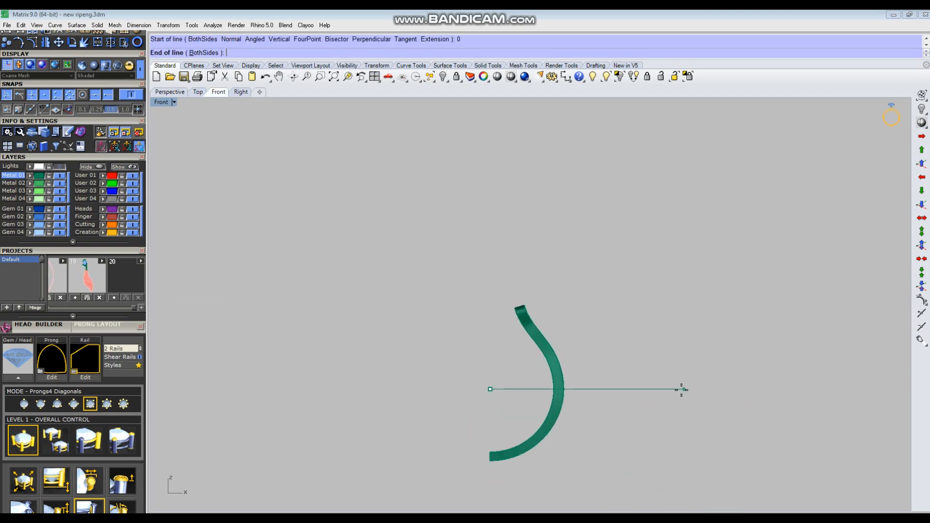
scroll(586, 376, up, 3)
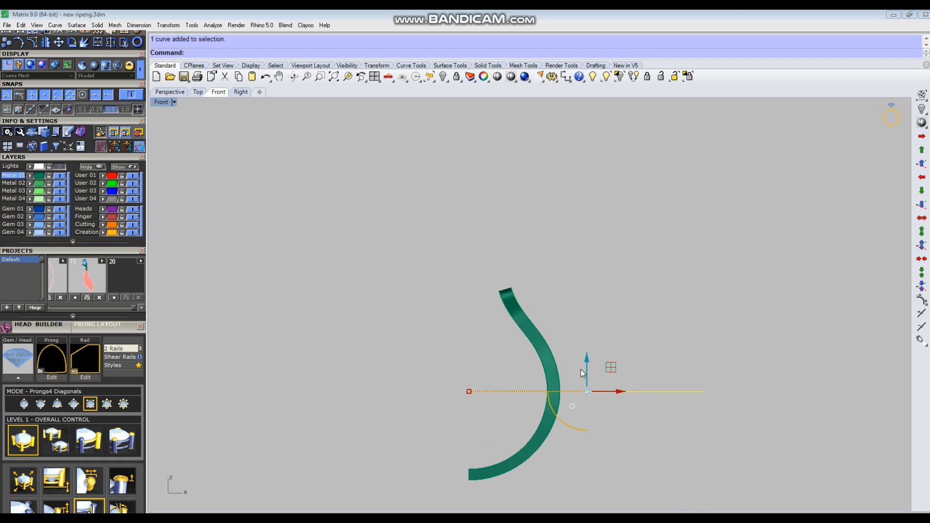
key(ctrl+F4)
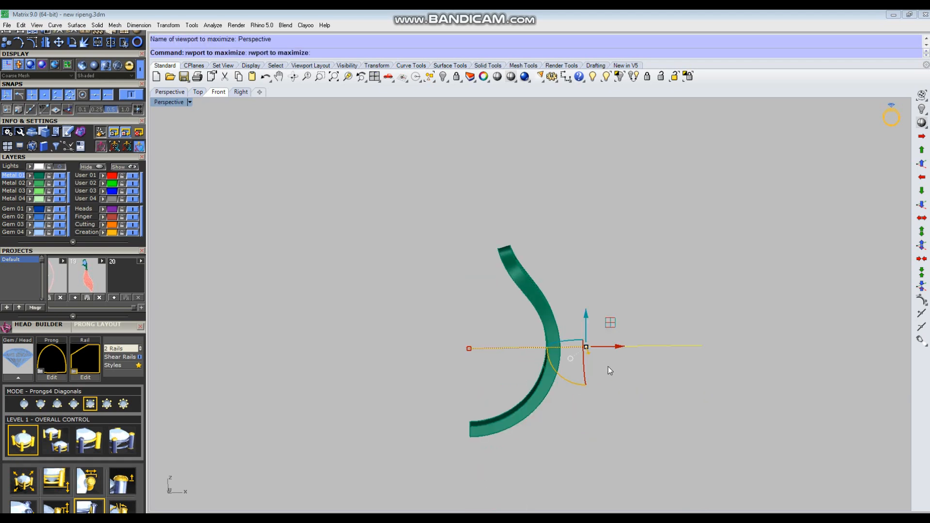
Duplicate the outer edge at the shank's lower end and move the copy straight up with the gumball
right_drag(500, 397, 576, 446)
scroll(579, 448, down, 4)
key(ctrl+w)
drag(460, 417, 494, 447)
right_drag(493, 446, 466, 305)
click(486, 334)
right_click(482, 301)
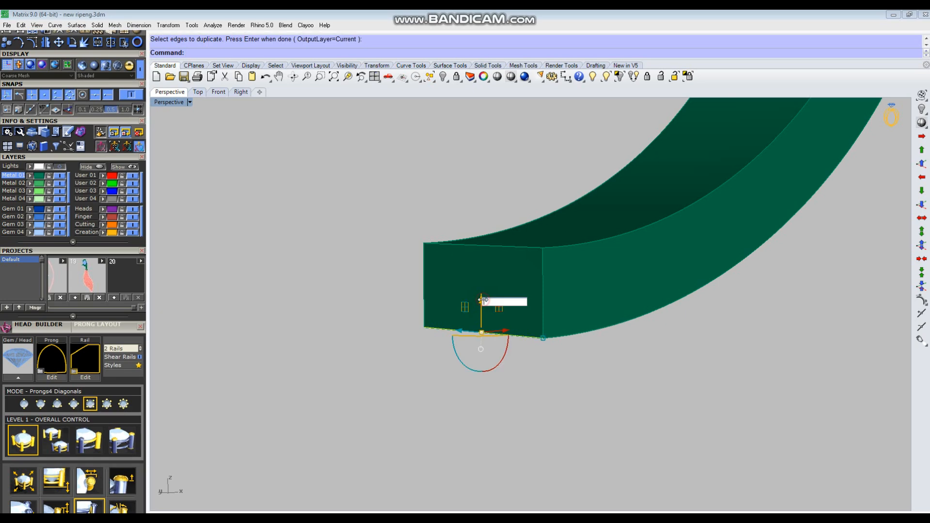
key(Return)
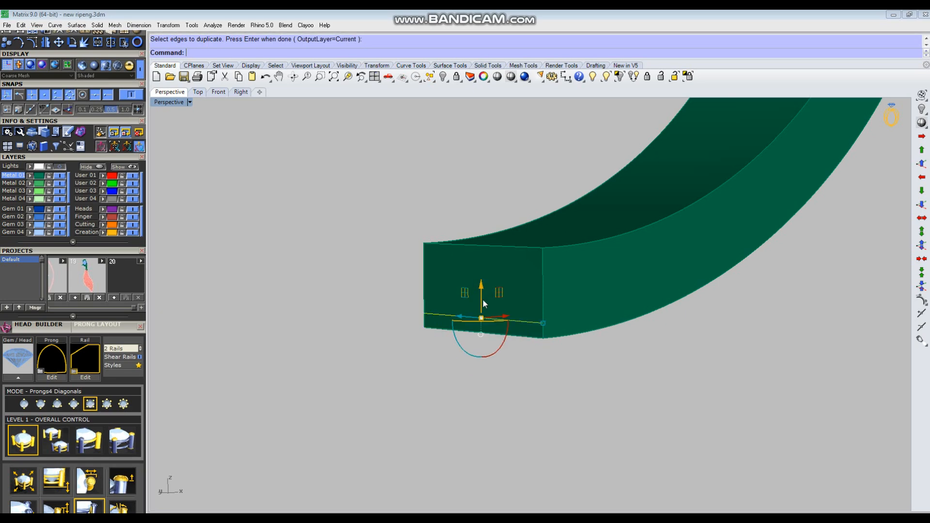
Draw an arc between the ends of the raised edge curve, bulging down to the middle of the original outer edge
text(Ar)
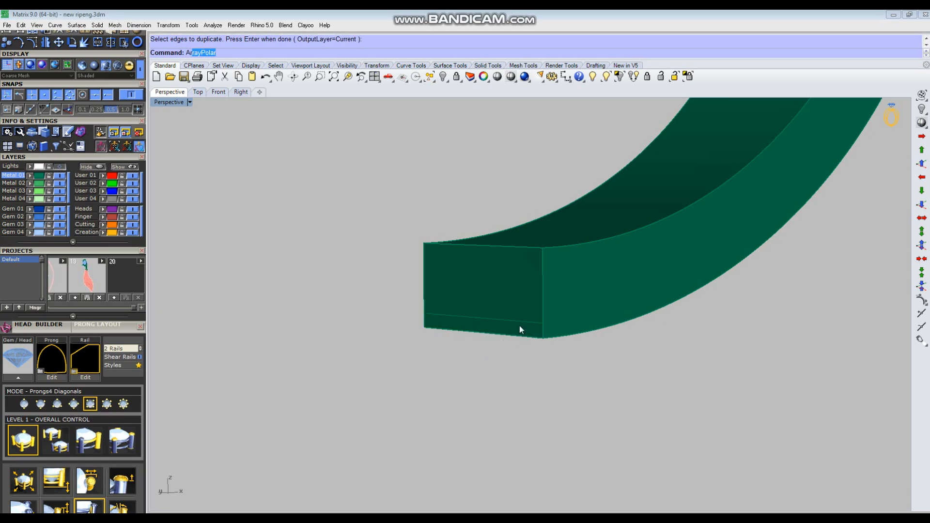
text(c)
key(Return)
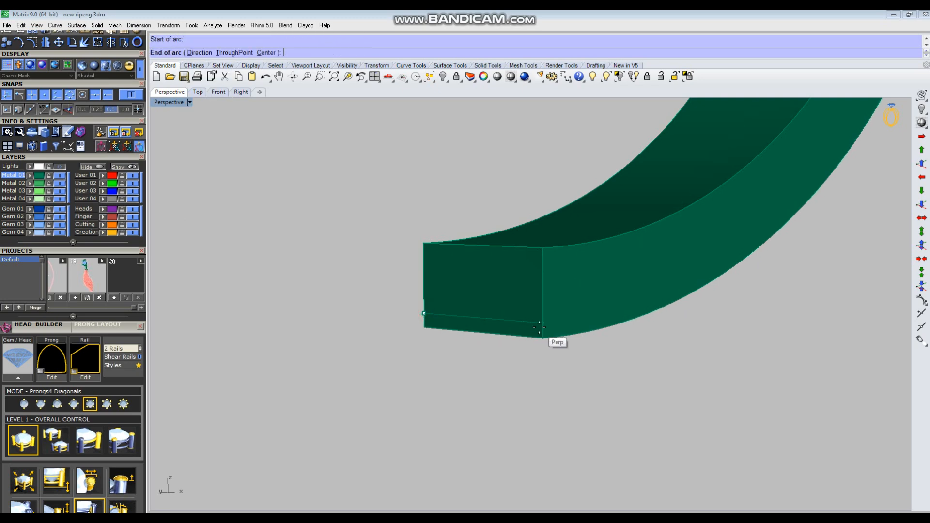
click(478, 335)
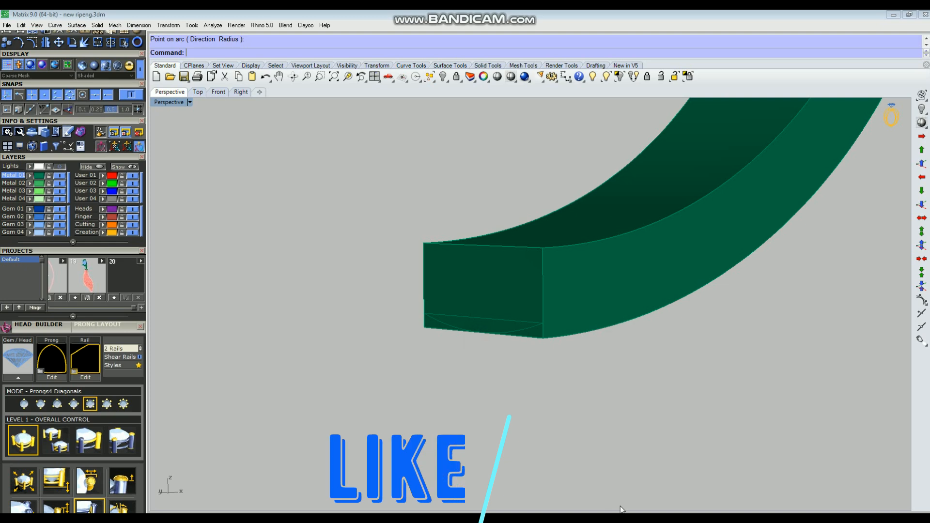
right_drag(612, 407, 551, 378)
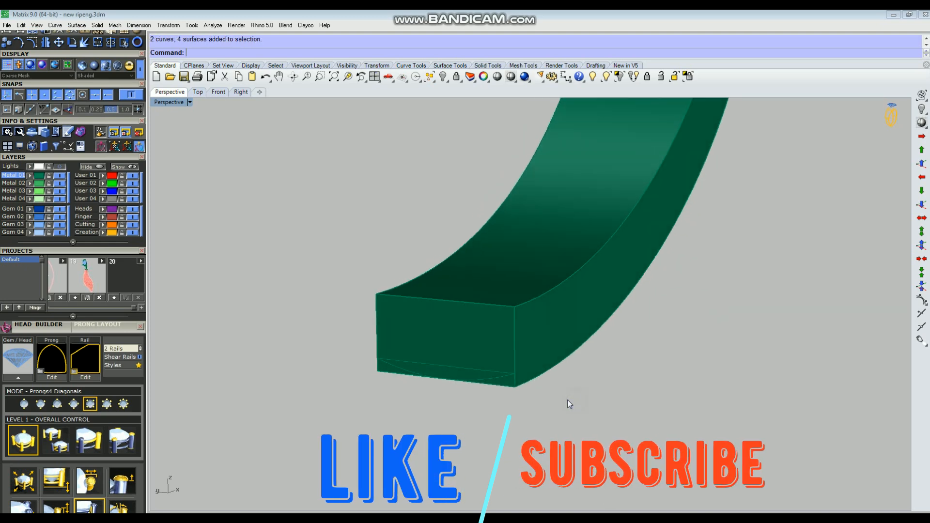
text(s2)
key(Return)
scroll(590, 390, down, 5)
key(Escape)
Extrude the horizontal line into a flat surface and slide it along the shank's width so it cuts fully through
scroll(550, 378, down, 4)
mouse_move(593, 354)
right_down()
mouse_move(583, 340)
mouse_move(597, 349)
right_up()
drag(801, 253, 741, 334)
right_drag(741, 334, 633, 357)
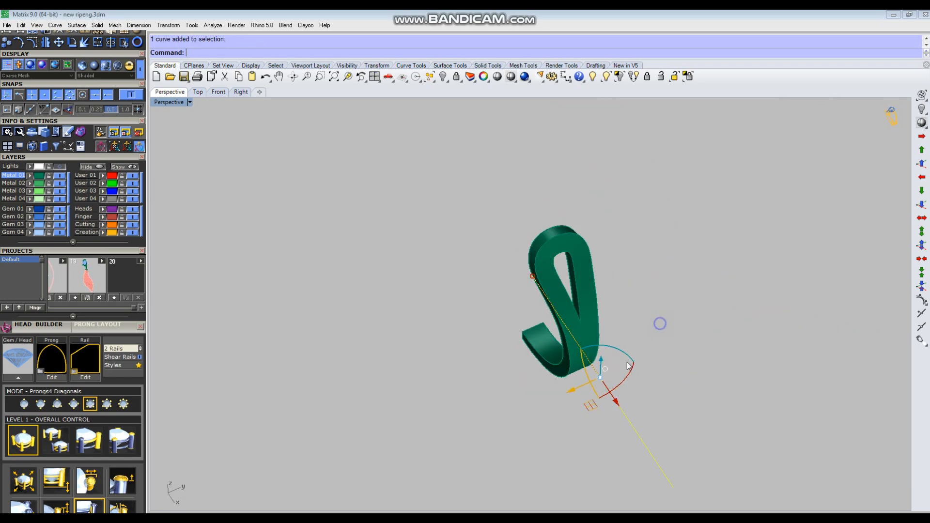
drag(568, 390, 494, 421)
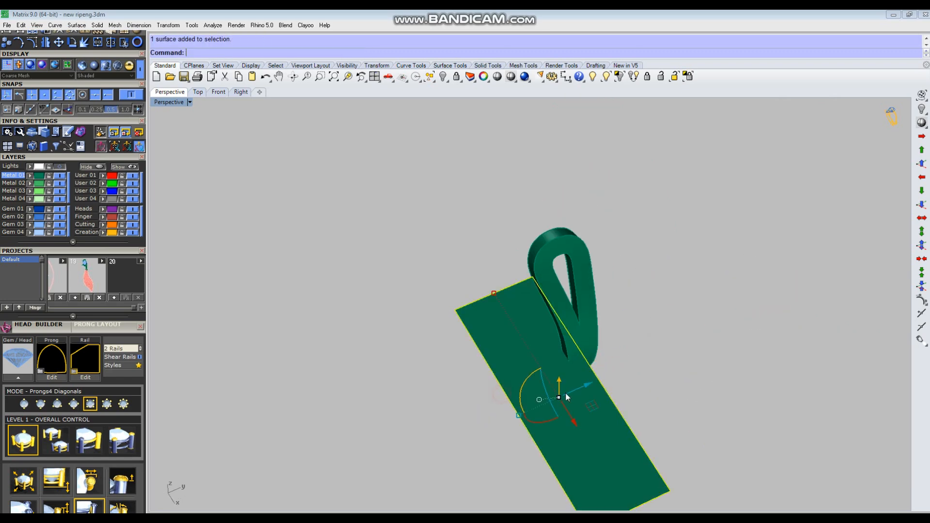
drag(594, 383, 624, 365)
key(Escape)
Split the shank's outer surface with the flat cutting surface and delete the cutter
scroll(581, 342, up, 4)
click(582, 341)
right_drag(582, 341, 620, 284)
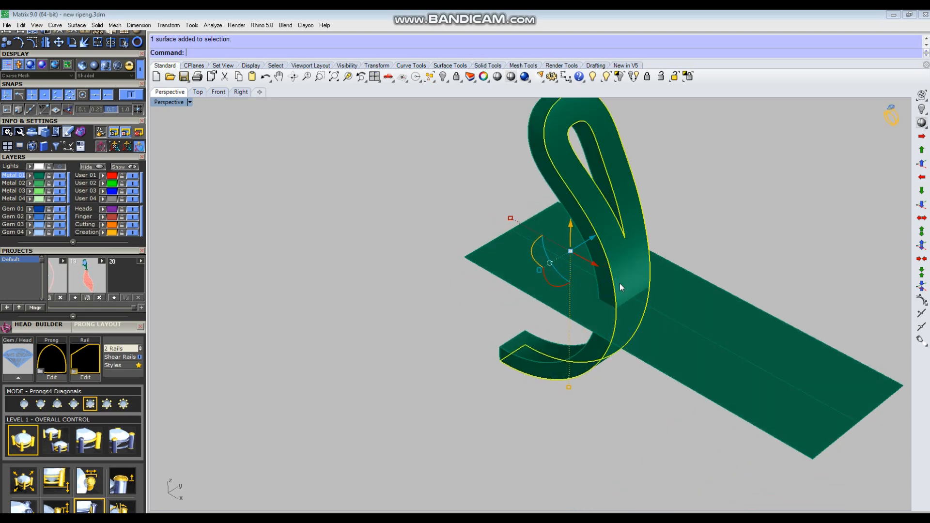
key(ctrl+shift+s)
click(677, 347)
right_click(678, 345)
click(762, 223)
click(729, 305)
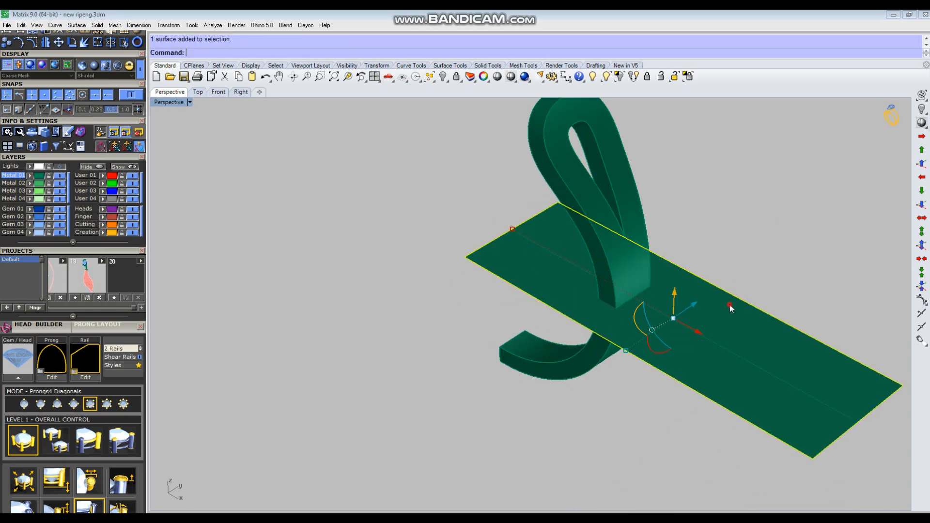
key(Delete)
right_drag(608, 361, 602, 298)
click(611, 296)
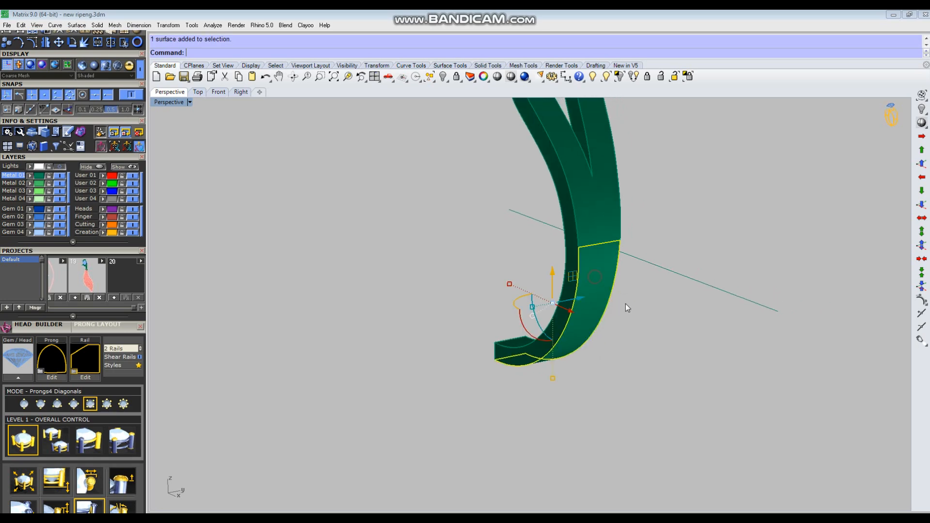
scroll(591, 259, up, 3)
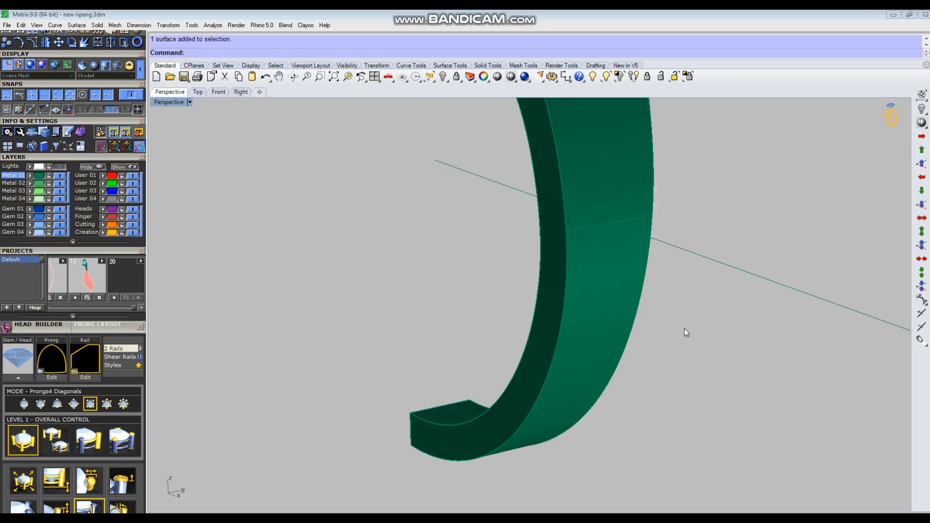
click(558, 350)
click(634, 321)
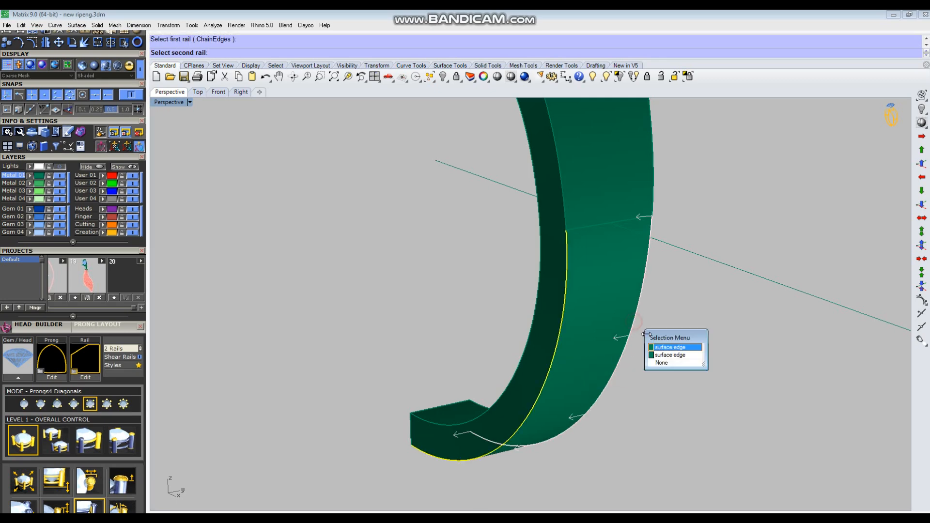
click(671, 355)
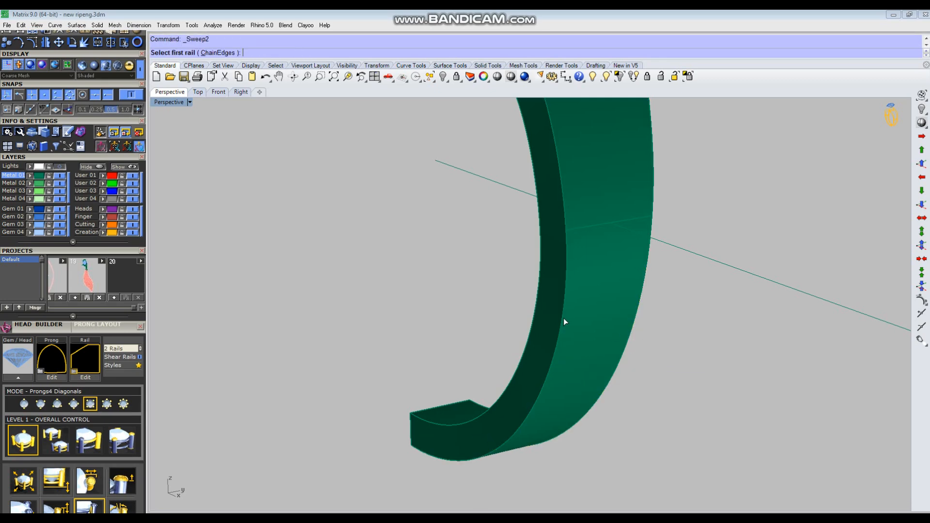
Start a two-rail sweep using the two side edges of the lower outer shank surface as rails
click(565, 321)
click(603, 353)
click(638, 317)
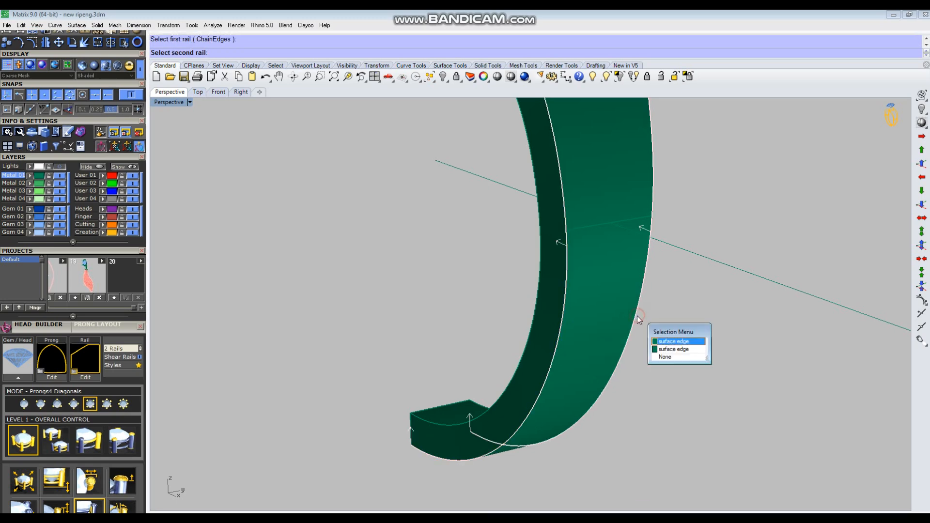
click(661, 348)
right_drag(636, 319, 618, 375)
scroll(537, 394, up, 7)
scroll(641, 431, up, 2)
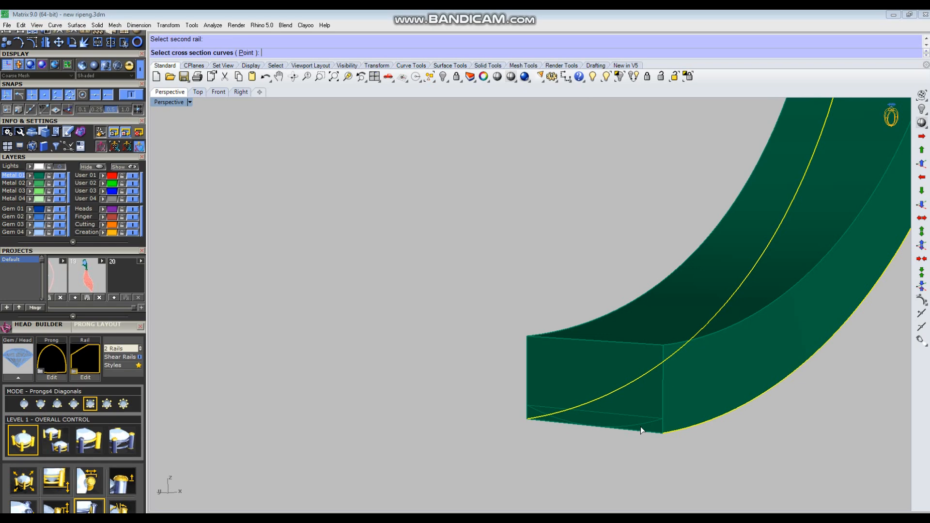
Use the end arc and the straight split edge as cross sections and create the sweep with Do not simplify
click(640, 425)
right_drag(473, 404, 591, 212)
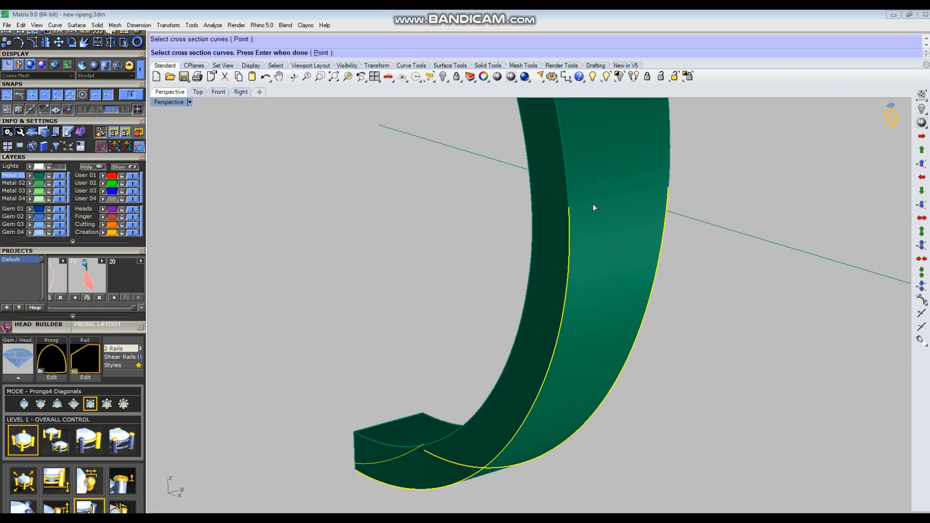
click(594, 204)
right_click(594, 203)
scroll(594, 203, down, 4)
right_click(593, 202)
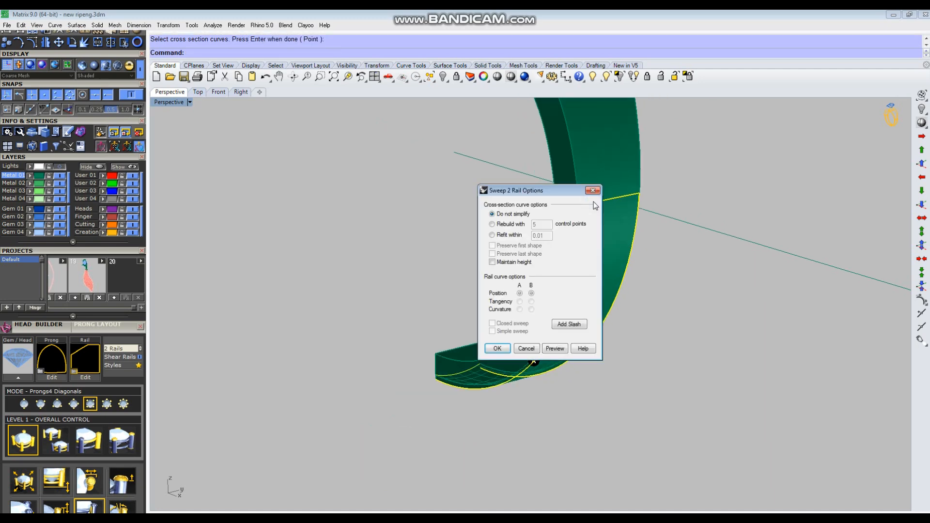
click(497, 349)
Delete the original flat outer surface beneath the new sweep on the lower shank
right_drag(602, 349, 617, 287)
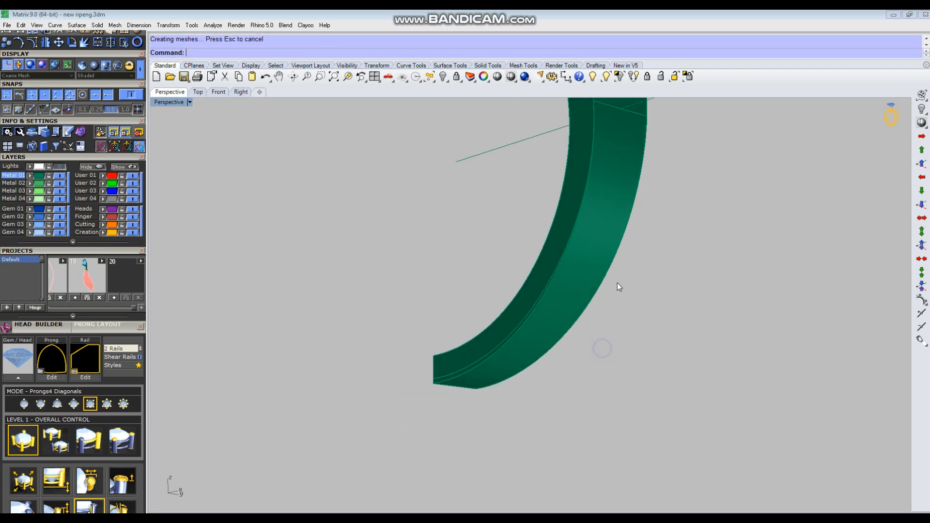
click(475, 380)
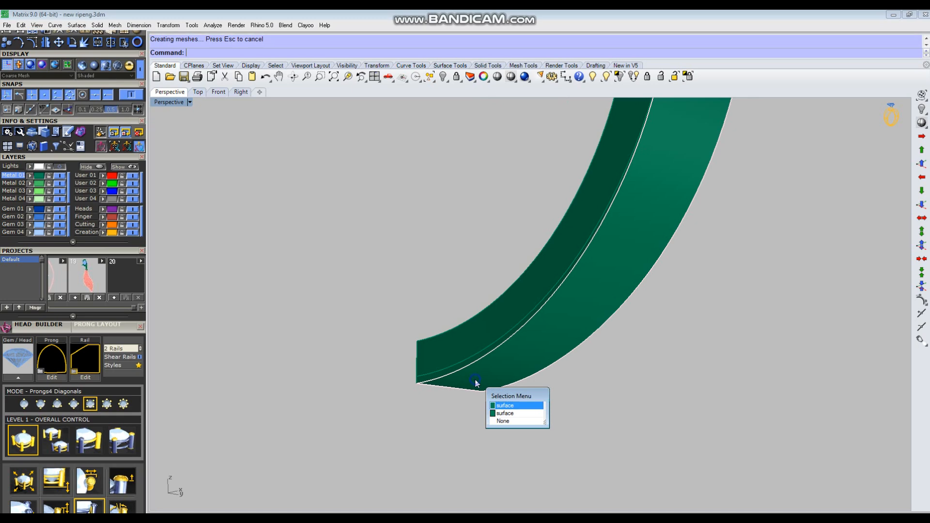
click(501, 406)
key(Delete)
Split the shank's side surfaces using the new swept outer surface as the cutting object
right_drag(507, 376, 502, 407)
click(525, 349)
scroll(503, 402, up, 8)
key(ctrl+shift+s)
right_drag(566, 403, 525, 296)
click(525, 295)
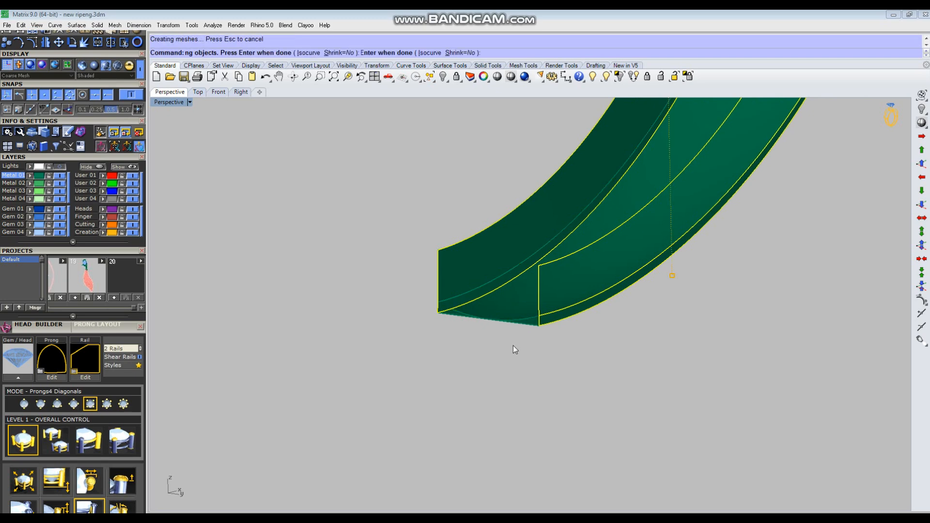
Duplicate the lower side edge of the lower shank along its new outer surface
right_drag(513, 345, 509, 369)
right_drag(482, 289, 528, 332)
text(d)
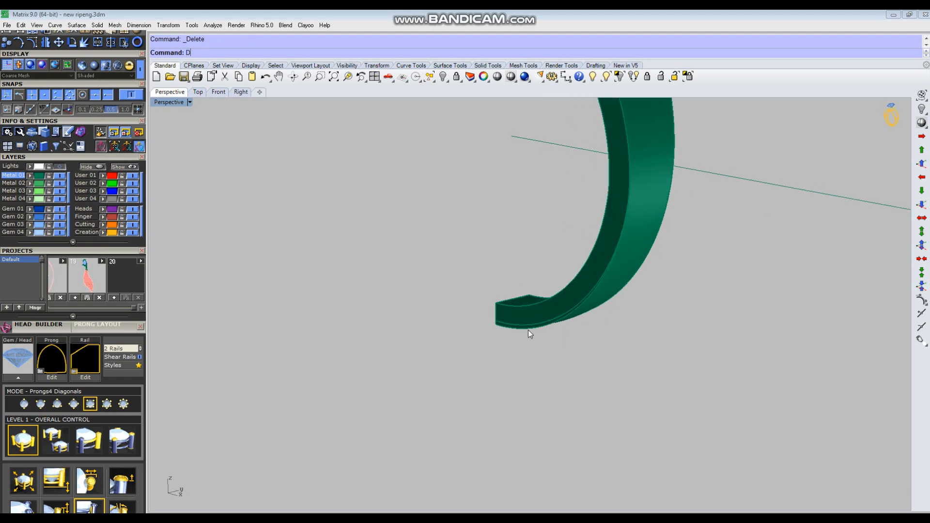
key(Return)
scroll(507, 324, up, 3)
right_click(517, 322)
right_drag(518, 325, 538, 352)
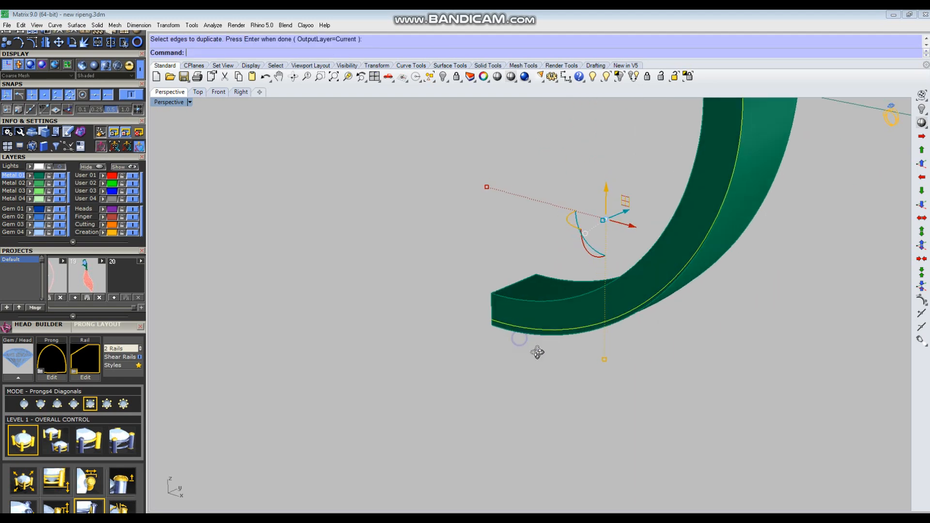
Trim the excess strip of the shank's side surface with the duplicated edge and delete the leftover pieces at the lower end
scroll(508, 330, up, 5)
text(t)
key(Return)
click(539, 335)
scroll(487, 358, down, 7)
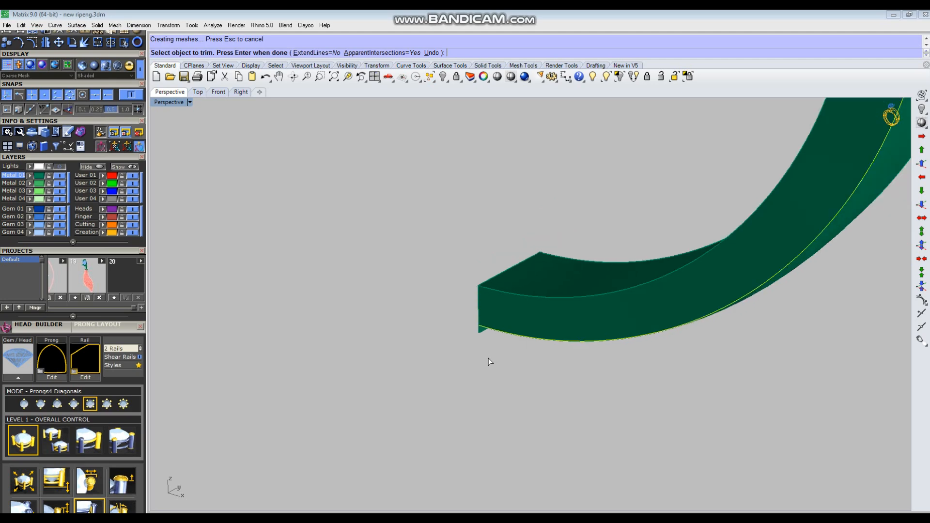
right_click(529, 382)
right_drag(528, 382, 452, 307)
drag(418, 273, 630, 411)
key(Delete)
Duplicate the edges around the shank's open lower end and close it with a patch surface
right_drag(596, 396, 520, 332)
scroll(520, 334, down, 6)
text(d)
key(space)
scroll(509, 300, up, 4)
drag(507, 288, 576, 369)
key(Return)
scroll(531, 325, up, 3)
text(pat)
key(Return)
key(Return)
Join all surfaces of the shank half into one polysurface
right_drag(564, 372, 614, 391)
scroll(613, 390, down, 3)
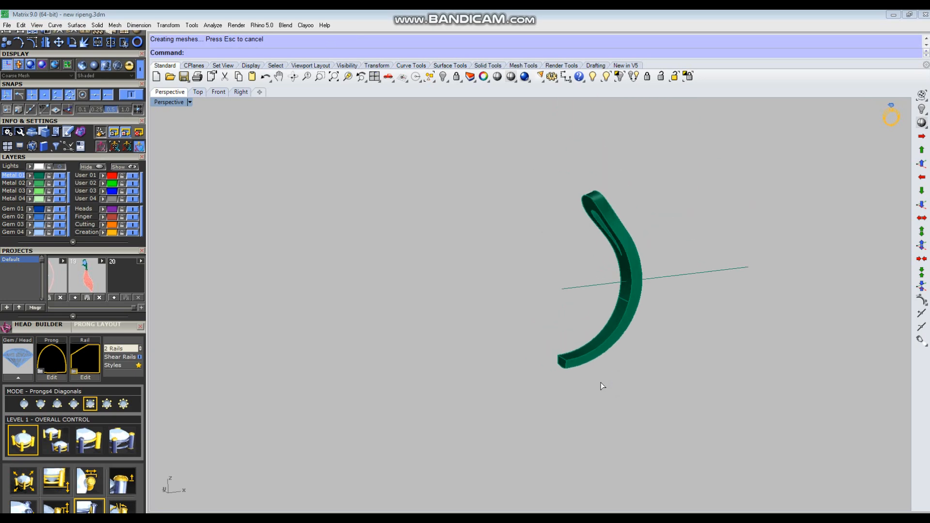
key(ctrl+a)
key(ctrl+j)
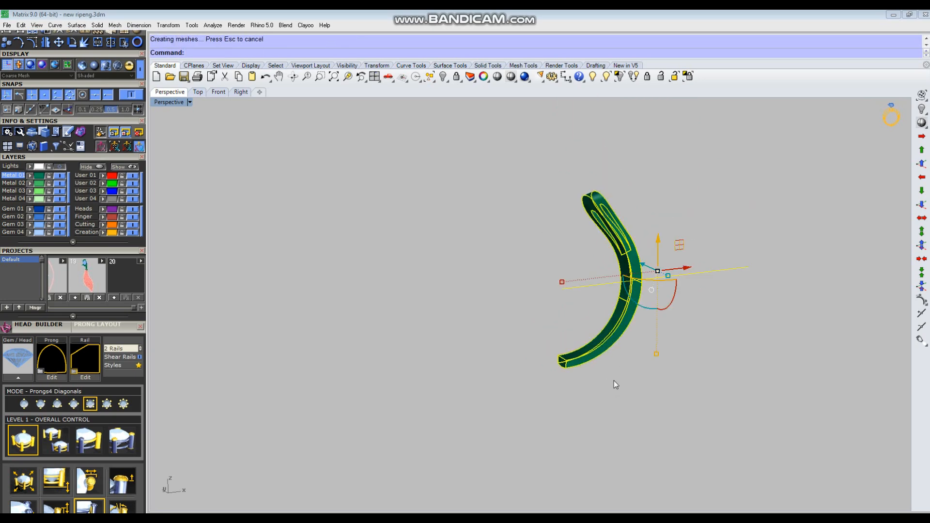
Check the joined shank half for naked edges and delete the leftover construction curves
text(se)
key(Return)
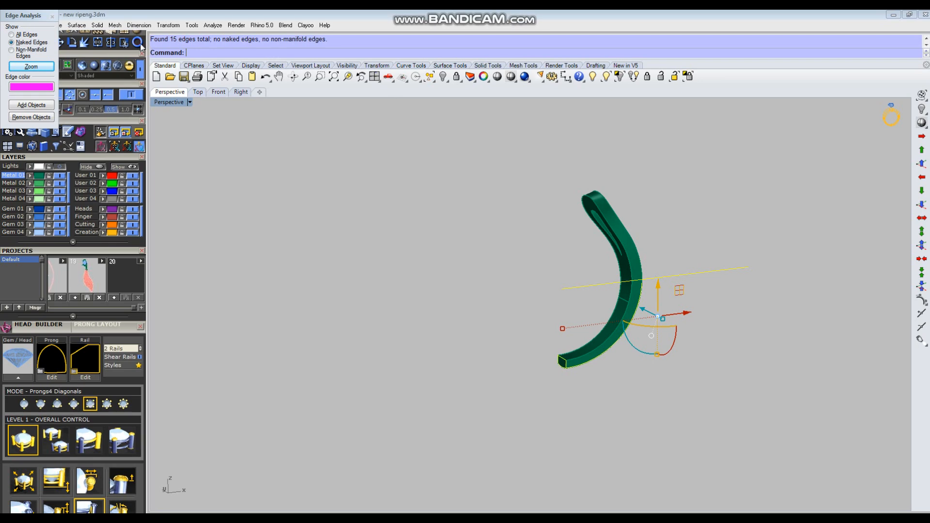
click(52, 17)
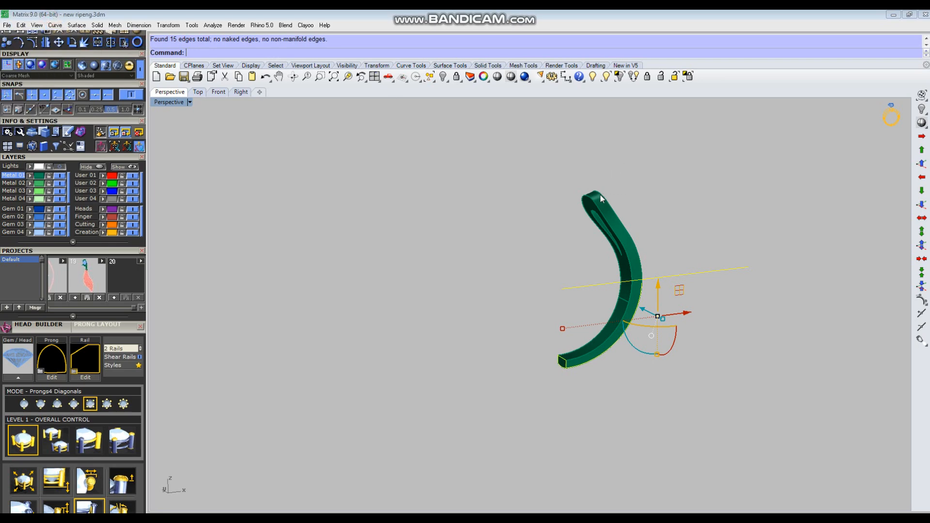
key(Delete)
right_drag(636, 263, 622, 122)
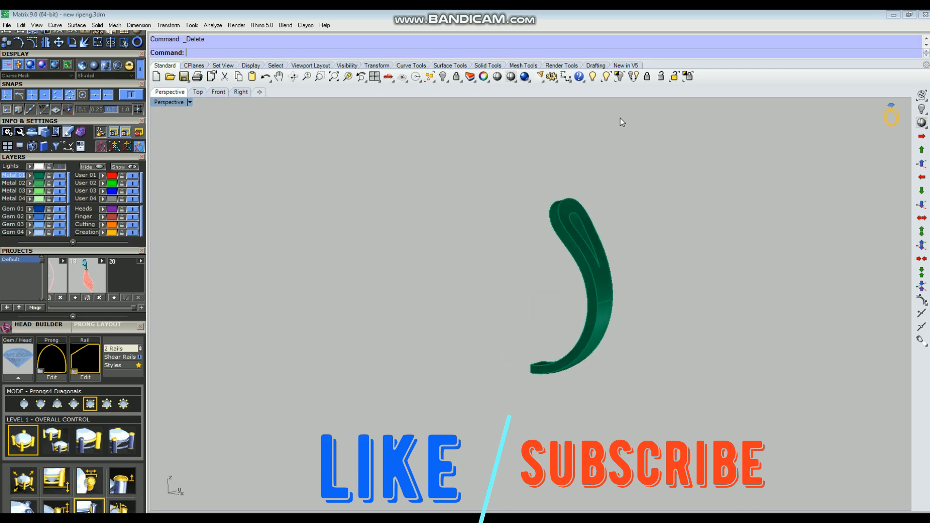
Show the hidden bow, prong head and gem together with the shank half
click(606, 77)
scroll(561, 281, up, 3)
drag(441, 109, 678, 282)
right_click(627, 260)
right_drag(626, 260, 679, 332)
Mirror a copy of the shank half across the Y axis to complete the ring
click(654, 293)
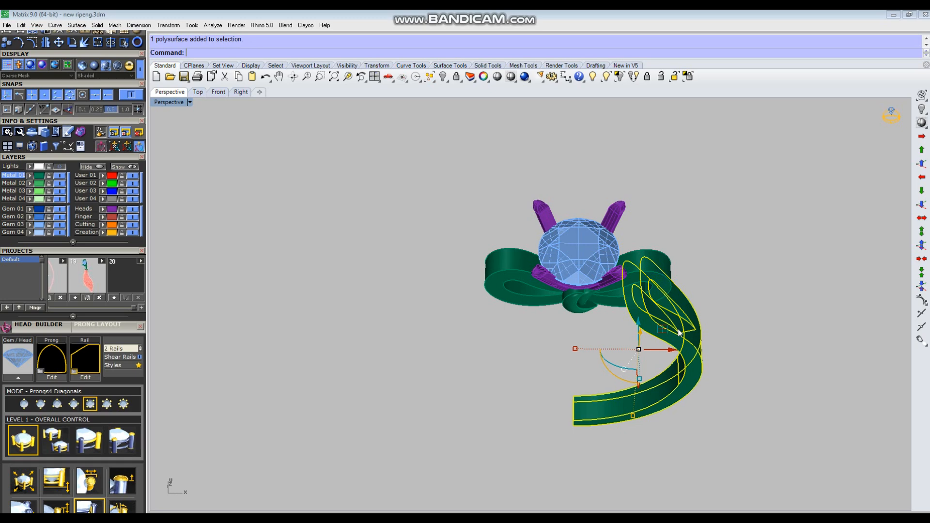
text(mirror)
key(Return)
text(y=Yes XAxis YAxis ):)
key(Return)
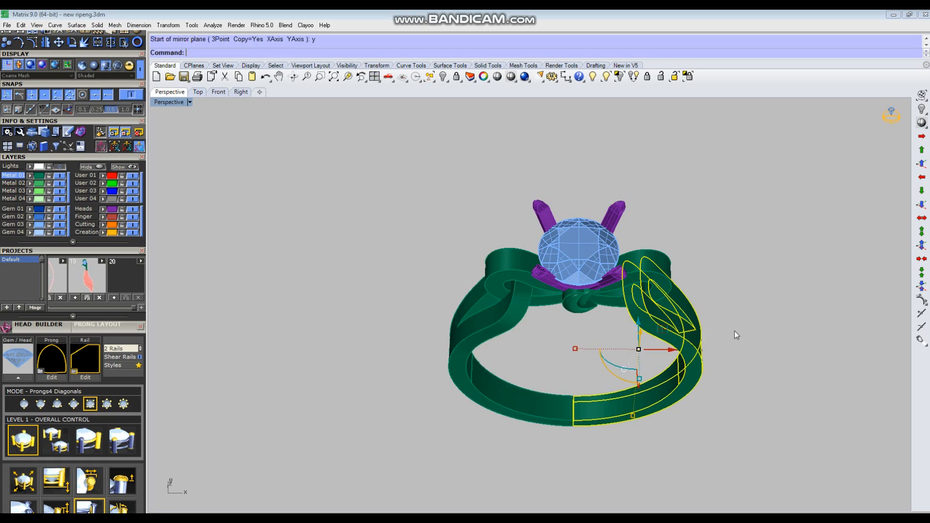
right_drag(647, 394, 583, 407)
right_drag(616, 370, 541, 326)
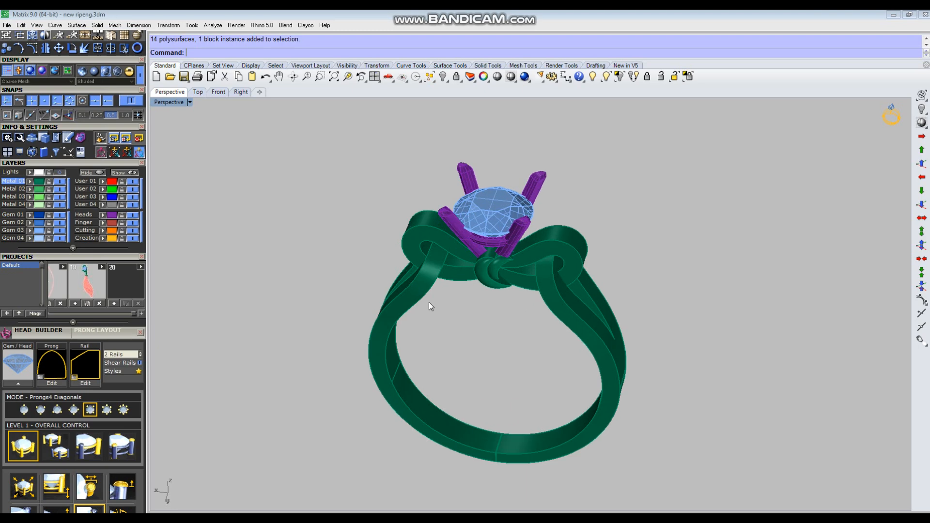
Extract a copy of one bow loop's outer band surface and lock all other objects
right_drag(430, 304, 632, 362)
scroll(494, 330, down, 3)
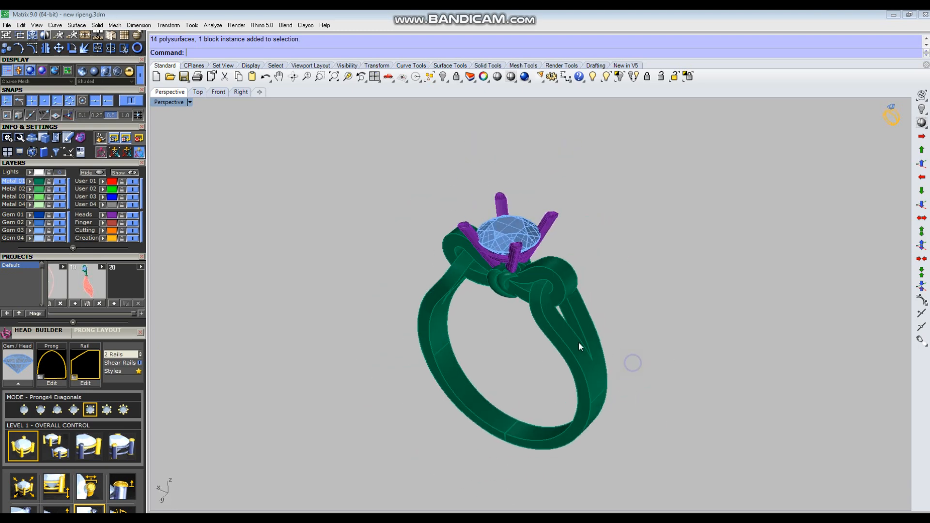
scroll(560, 281, up, 4)
right_drag(595, 302, 598, 315)
right_click(597, 316)
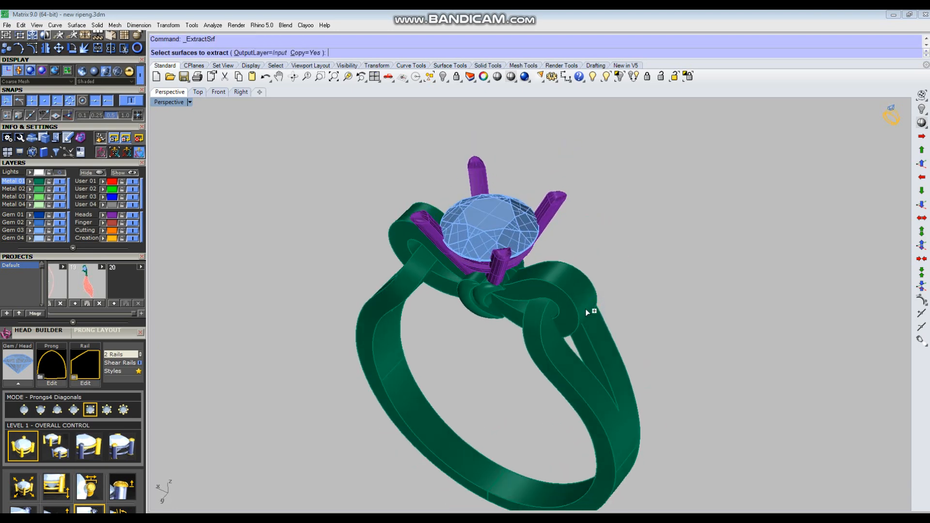
scroll(574, 278, up, 5)
click(574, 277)
right_click(594, 303)
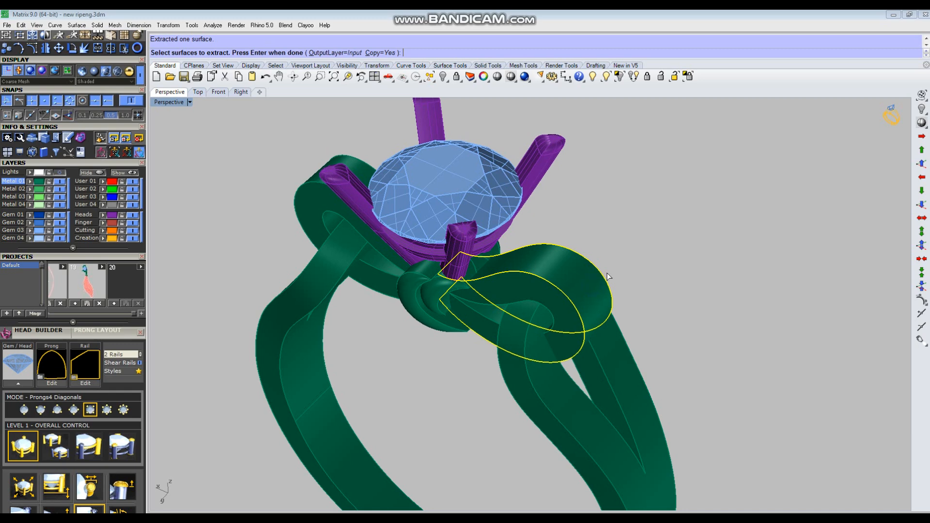
click(676, 78)
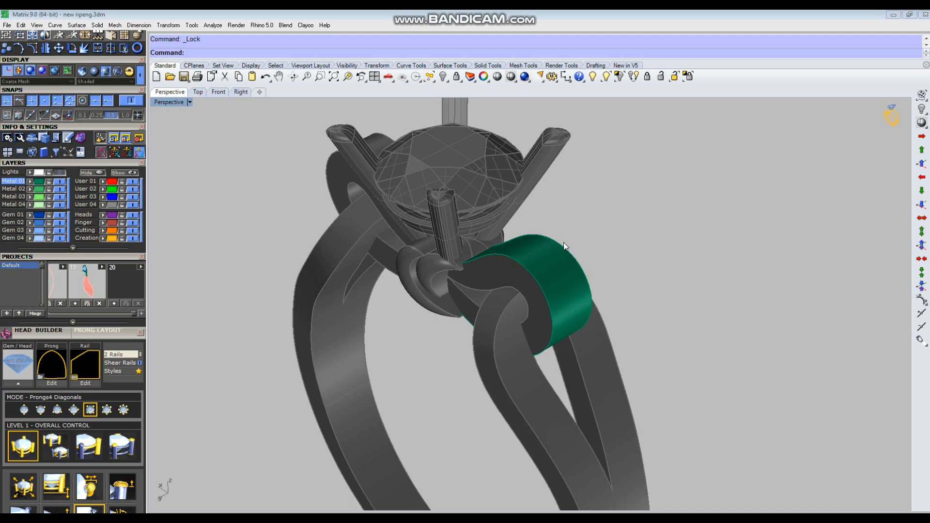
Offset the extracted loop surface inward by 0.4 with the direction flipped, and delete the original extracted copy
right_drag(579, 252, 590, 280)
right_drag(504, 325, 492, 339)
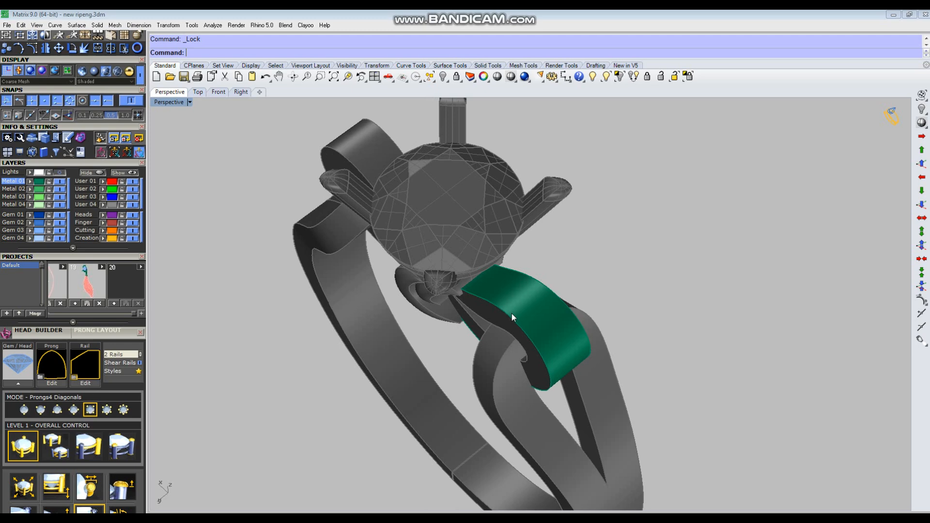
click(527, 297)
right_drag(527, 297, 547, 326)
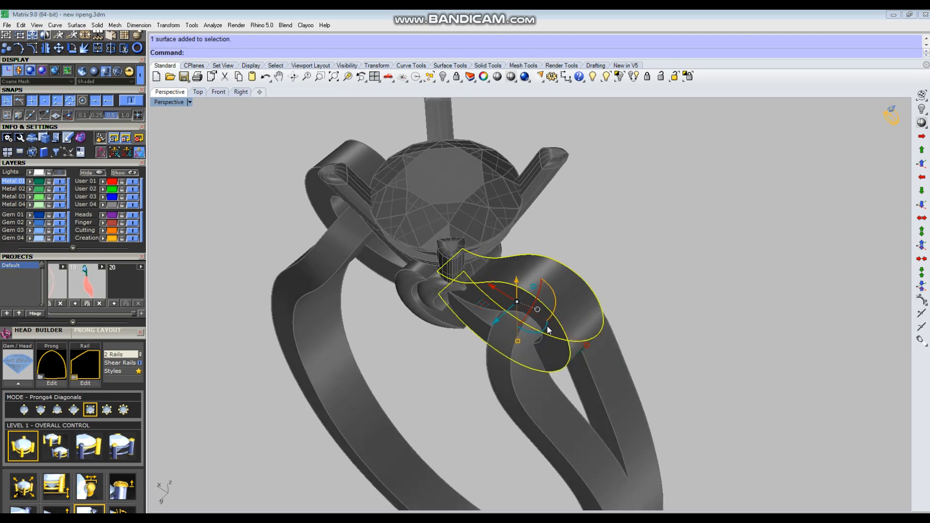
key(Return)
right_drag(650, 351, 687, 288)
text(f)
key(Return)
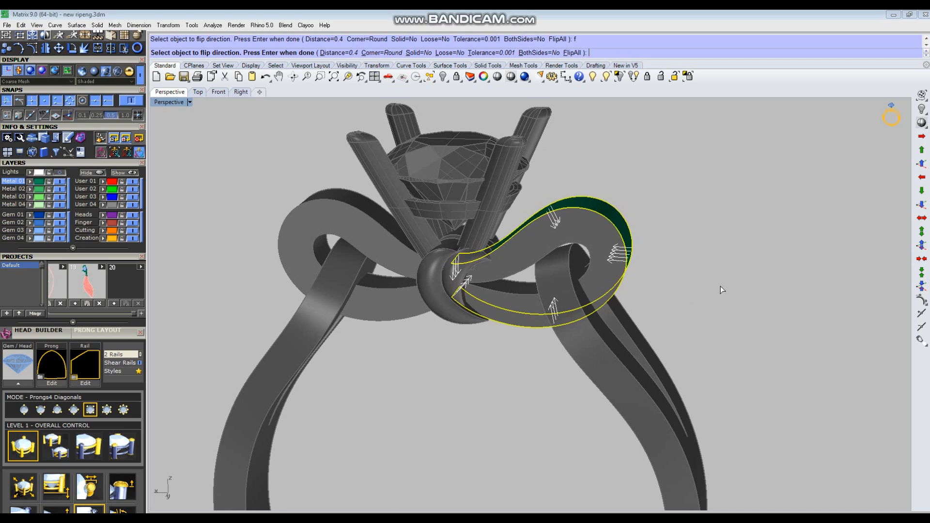
key(Return)
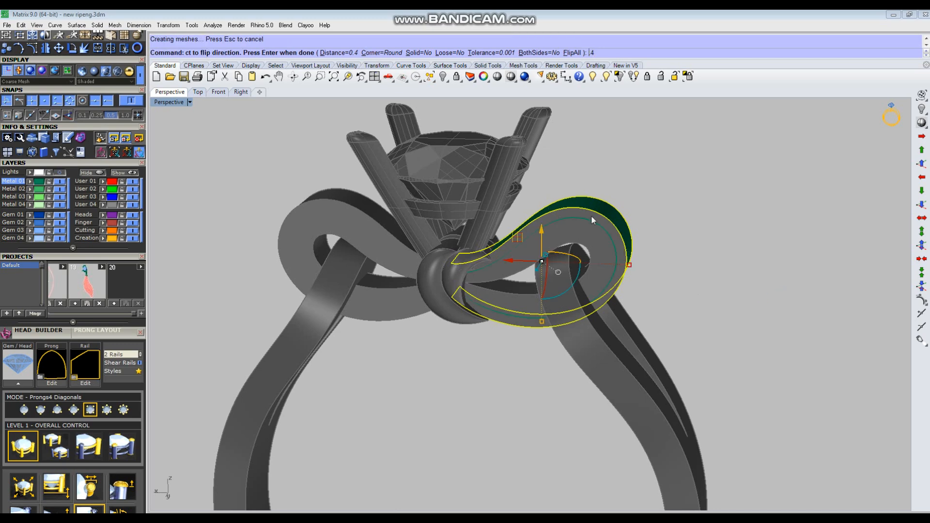
click(634, 255)
right_drag(635, 255, 606, 258)
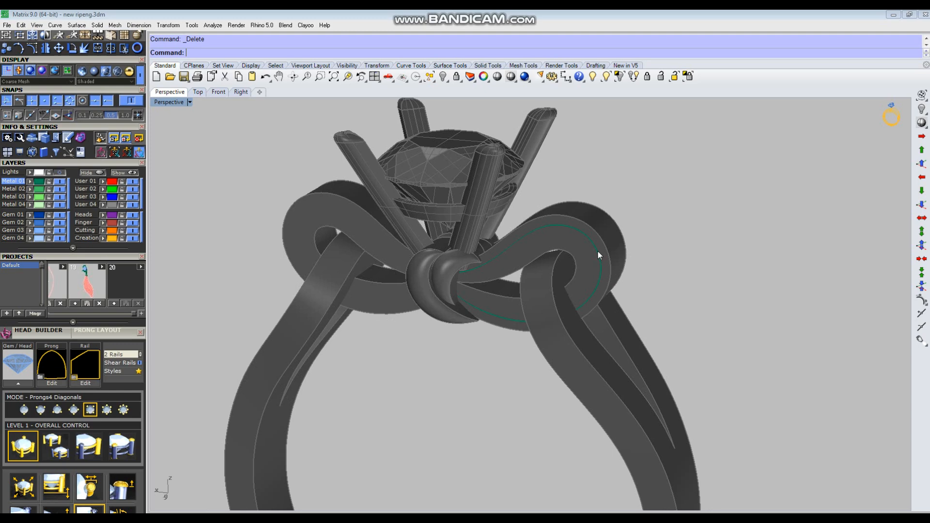
In the Front view, draw a diagonal line crossing the offset loop surface where the shank ribbon passes under the bow
click(597, 249)
key(ctrl+F2)
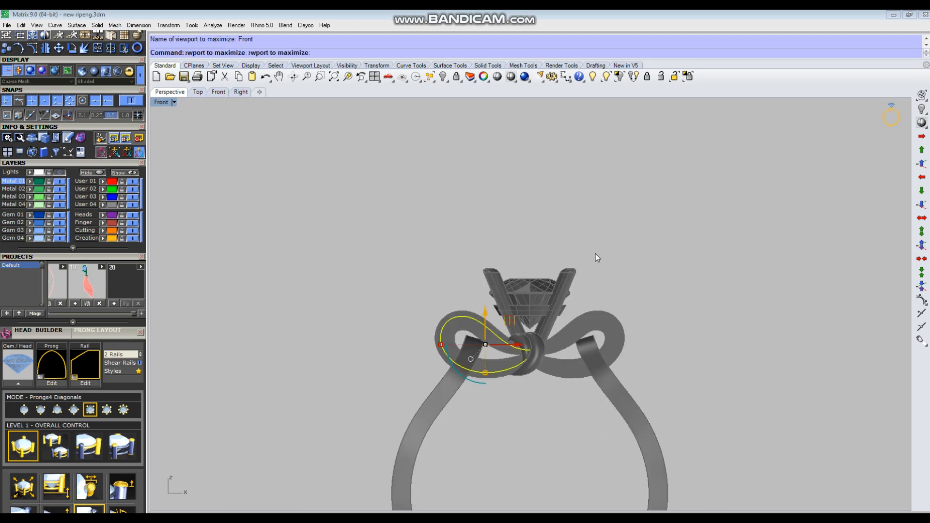
right_drag(462, 365, 553, 309)
scroll(553, 309, up, 4)
key(F5)
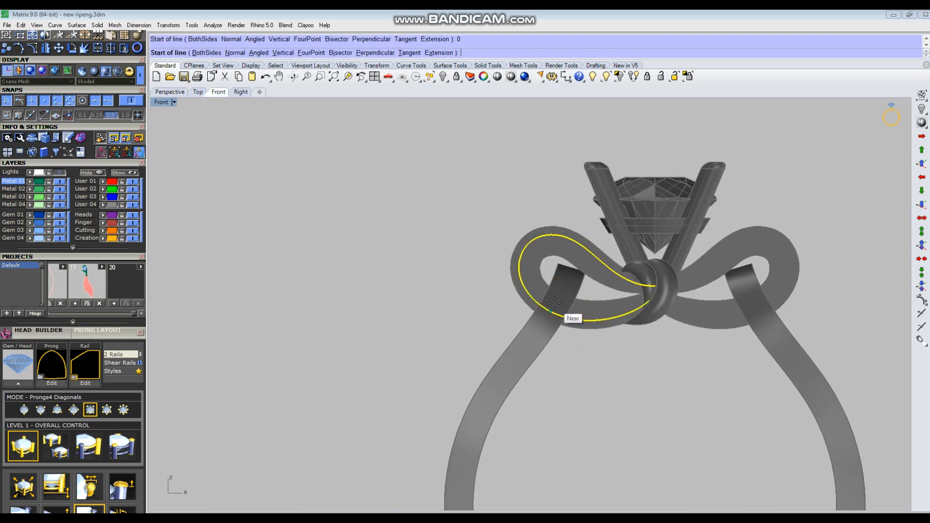
key(Escape)
key(Escape)
scroll(543, 312, up, 3)
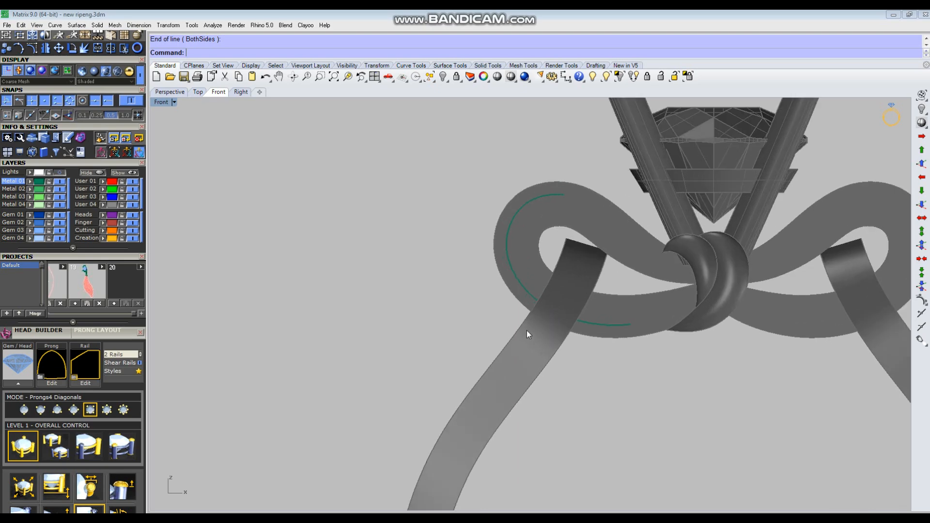
key(F5)
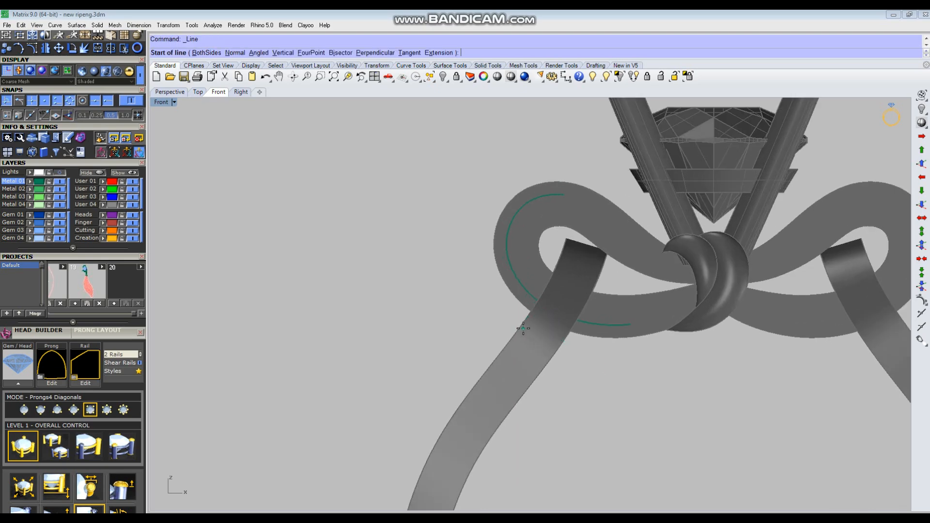
click(495, 346)
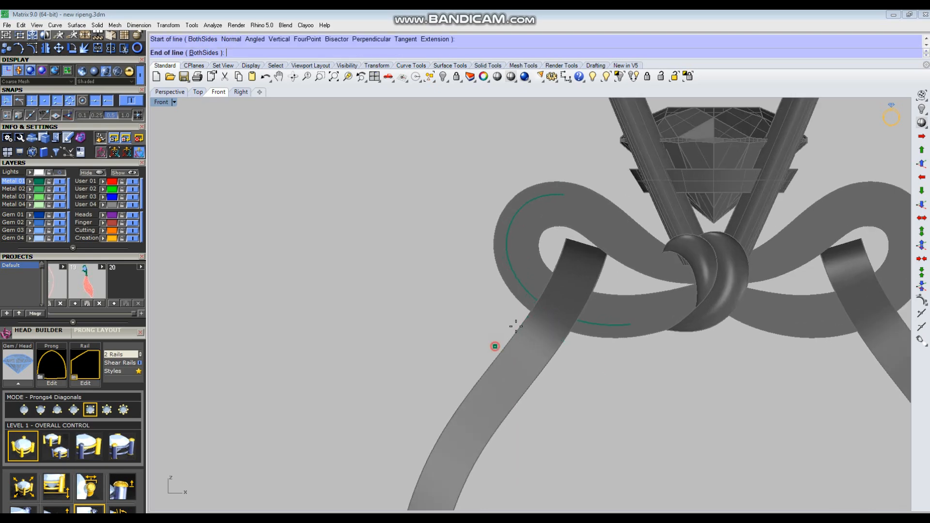
click(577, 255)
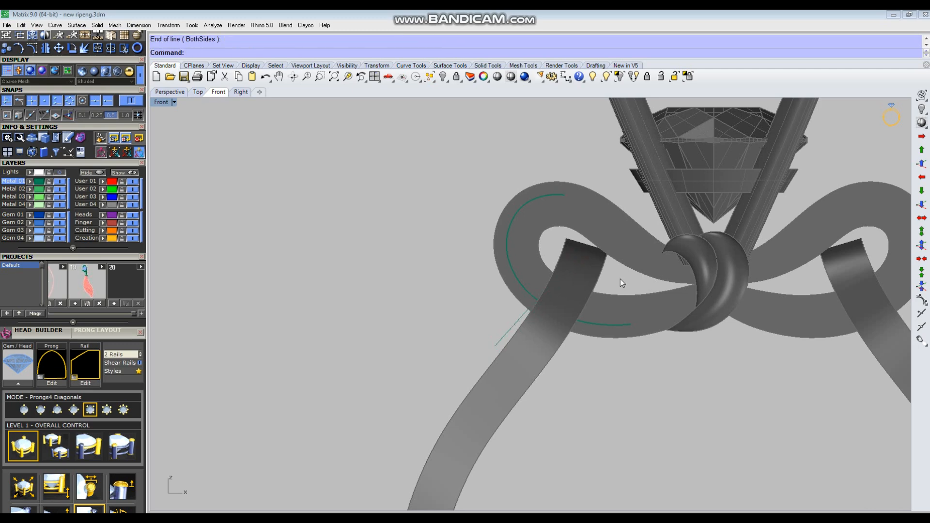
Draw a second short line across the upper arm of the offset loop surface beside the knot
click(509, 332)
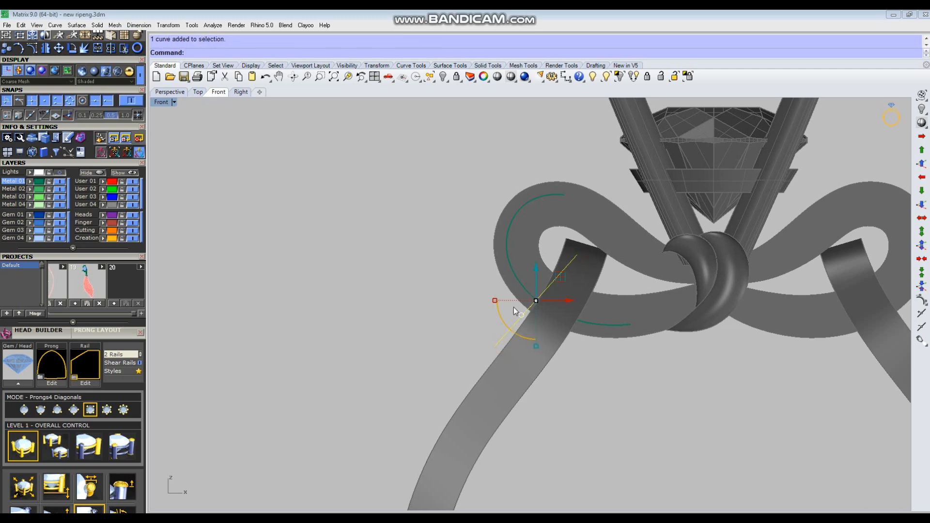
drag(629, 394, 609, 308)
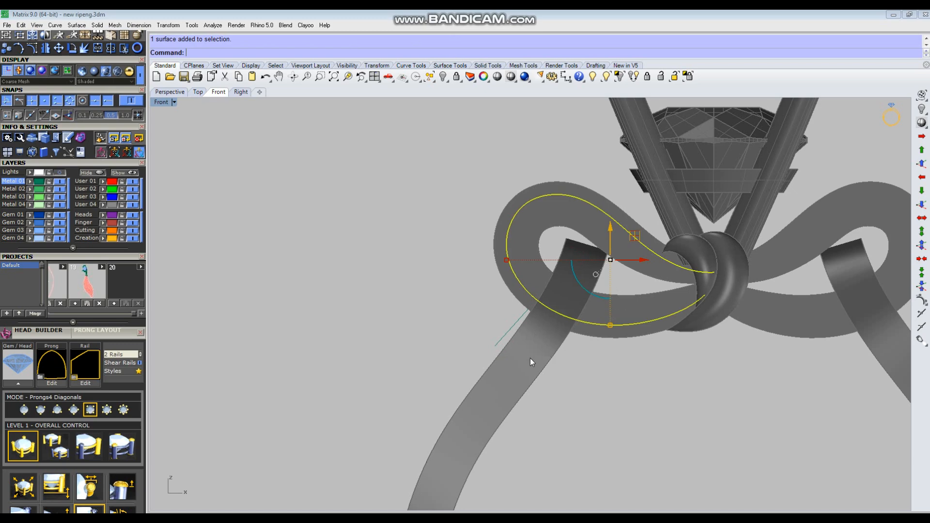
key(Return)
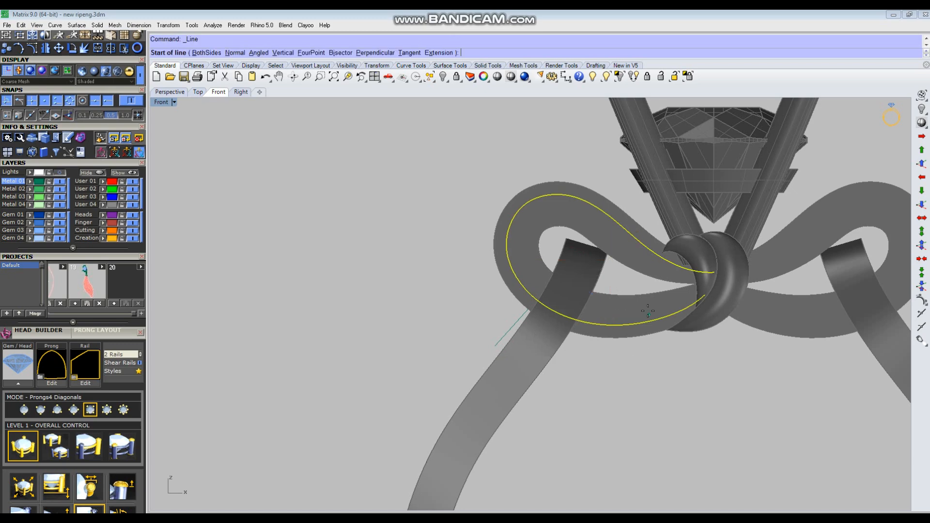
click(672, 291)
key(Escape)
Split the offset loop surface with the two lines and delete the pieces outside the outer curve of the loop
key(ctrl+shift+s)
drag(514, 356, 490, 327)
drag(684, 249, 680, 254)
key(Return)
ctrl+click(570, 195)
key(Delete)
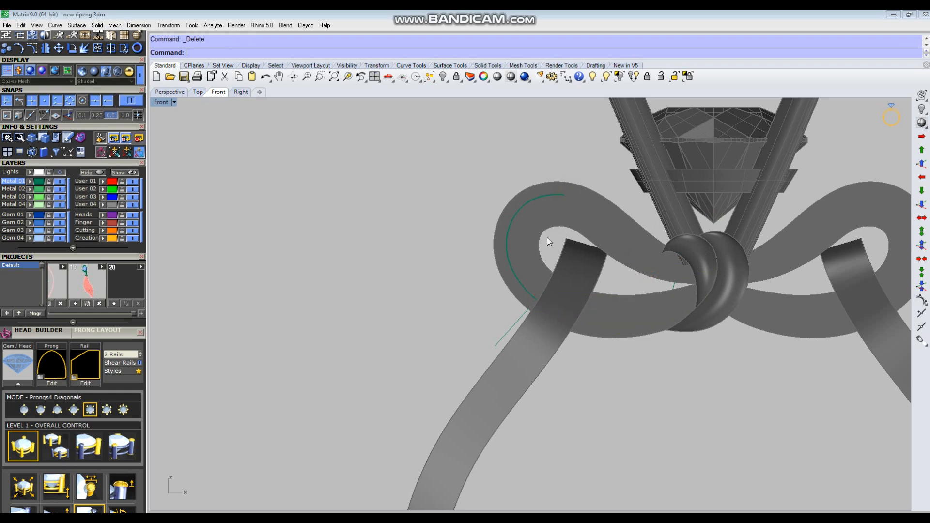
In the Perspective view, move the remaining curved strip 10 units sideways, clear of the ring
key(ctrl+F4)
right_drag(548, 221, 577, 256)
click(577, 259)
right_drag(664, 203, 632, 281)
text(m)
key(Return)
click(610, 277)
text(10)
key(Return)
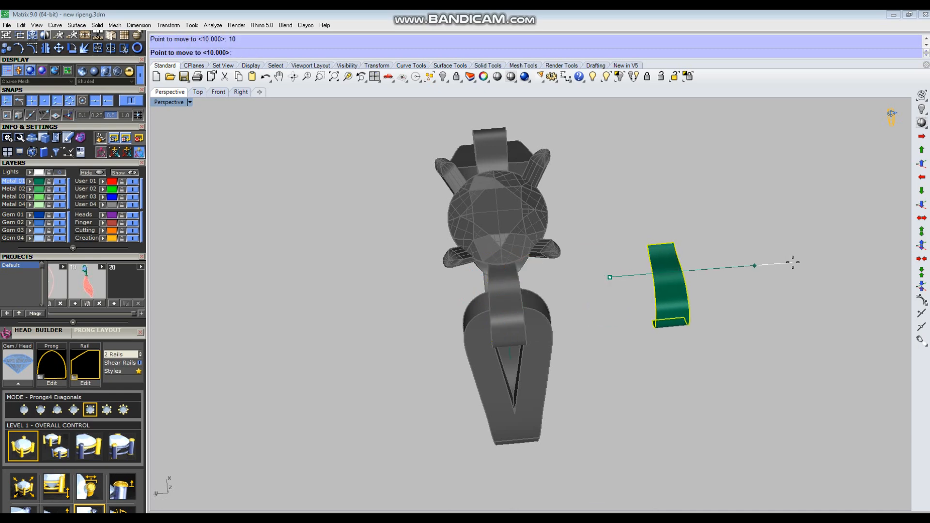
key(Escape)
key(Escape)
Duplicate the border of the moved curved strip
scroll(693, 280, up, 3)
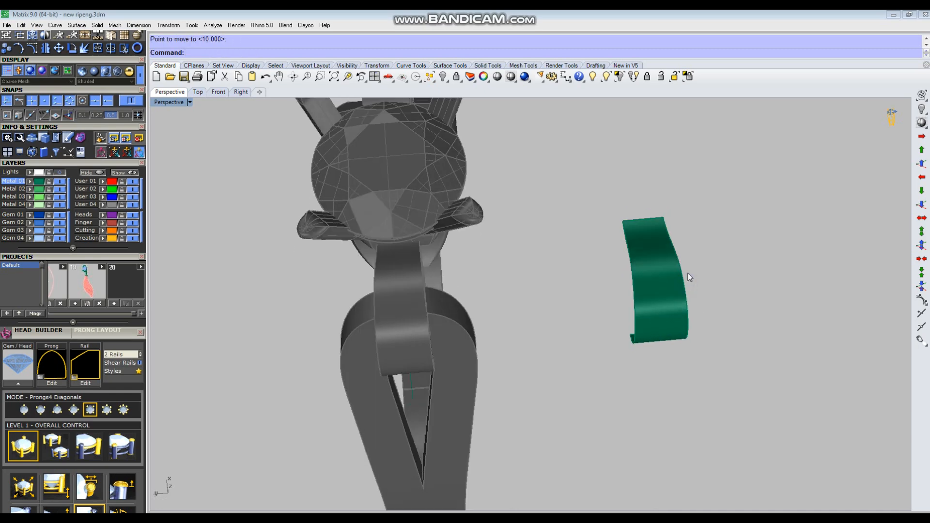
text(db)
key(Return)
click(651, 259)
key(Return)
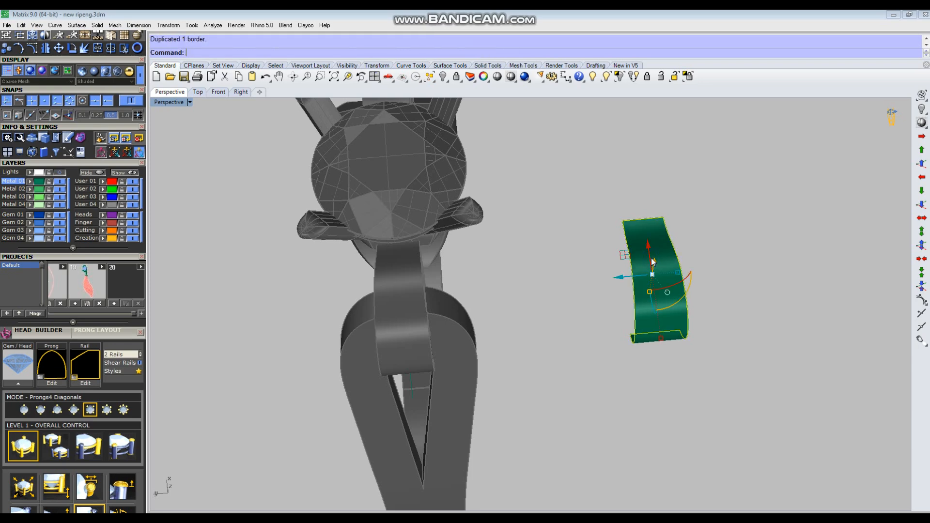
Offset the border curve inward on the strip's surface by 0.25
text(o)
key(Return)
click(651, 257)
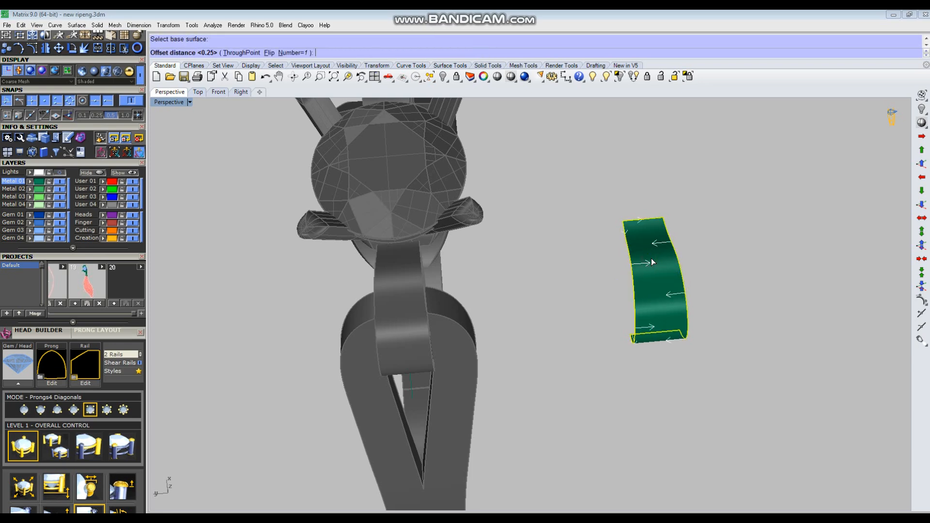
text(.25)
key(Return)
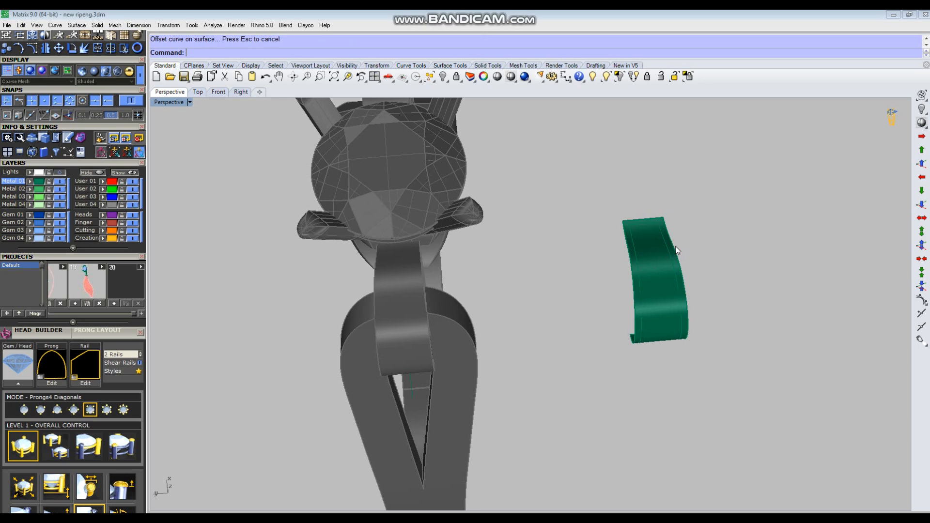
Select all the curves and assign them to the User 02 layer
text(sc)
key(Return)
click(102, 189)
click(571, 196)
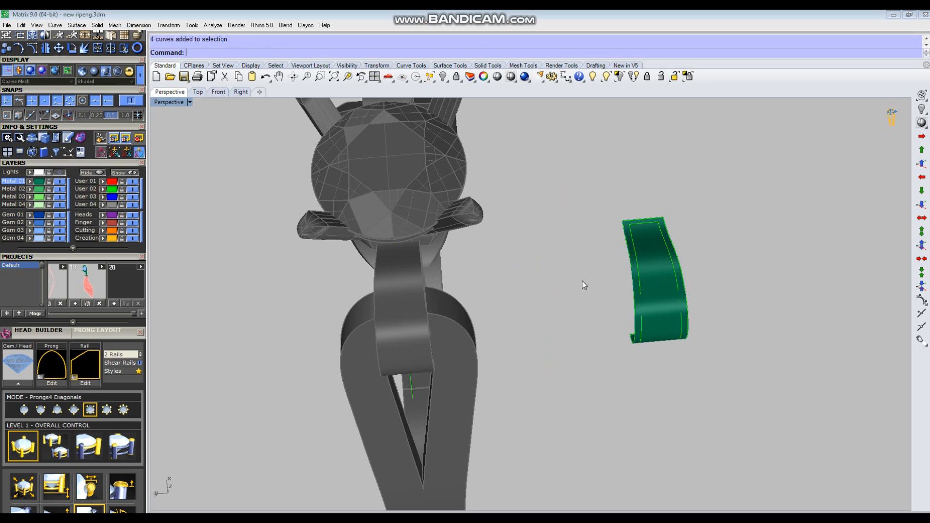
Extract a lengthwise isocurve along the middle of the curved strip and assign it to the User 02 layer
text(ei)
key(Return)
scroll(702, 253, up, 4)
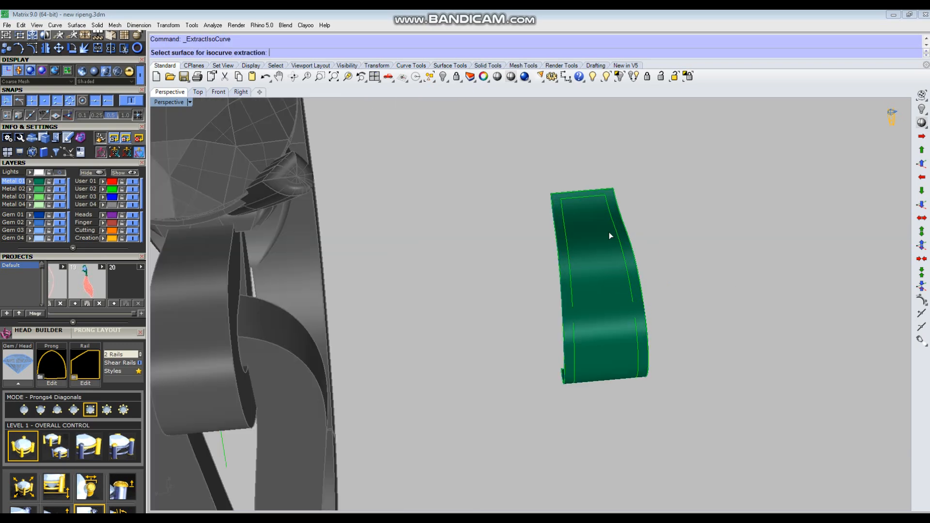
click(595, 229)
scroll(582, 204, up, 2)
click(582, 193)
key(Return)
click(106, 189)
click(331, 236)
scroll(469, 286, down, 4)
right_drag(473, 301, 481, 256)
right_drag(555, 275, 600, 201)
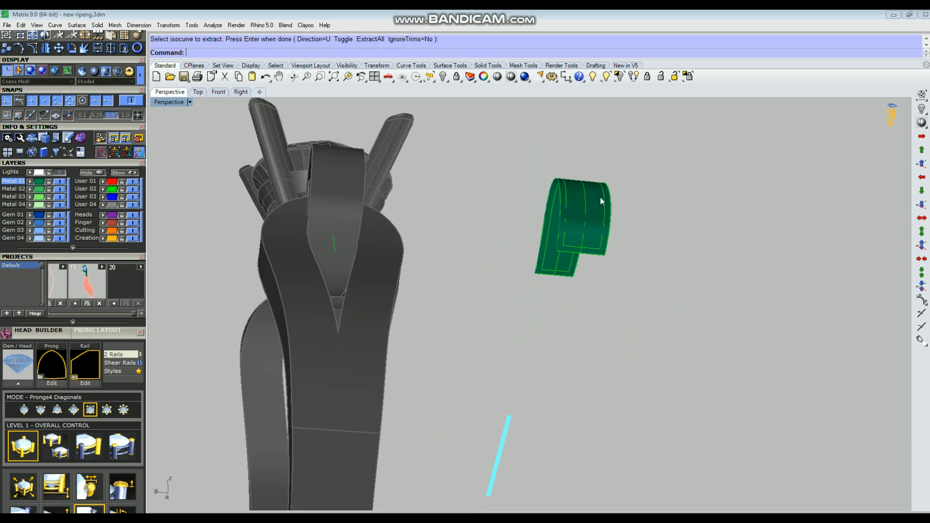
Run Gem on Surface on the curved strip and place a 1.6 mm gem on its centre isocurve near one end
scroll(598, 201, up, 2)
key(Escape)
click(595, 201)
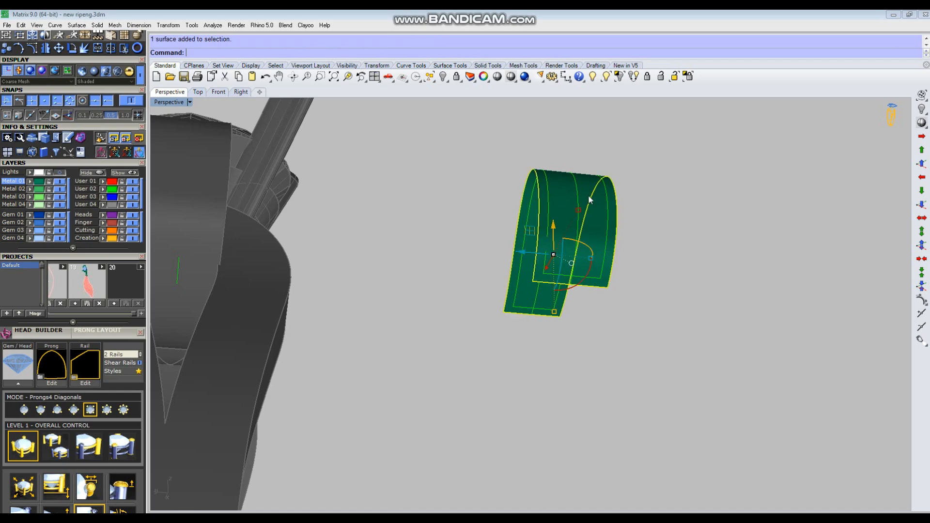
middle_click(758, 191)
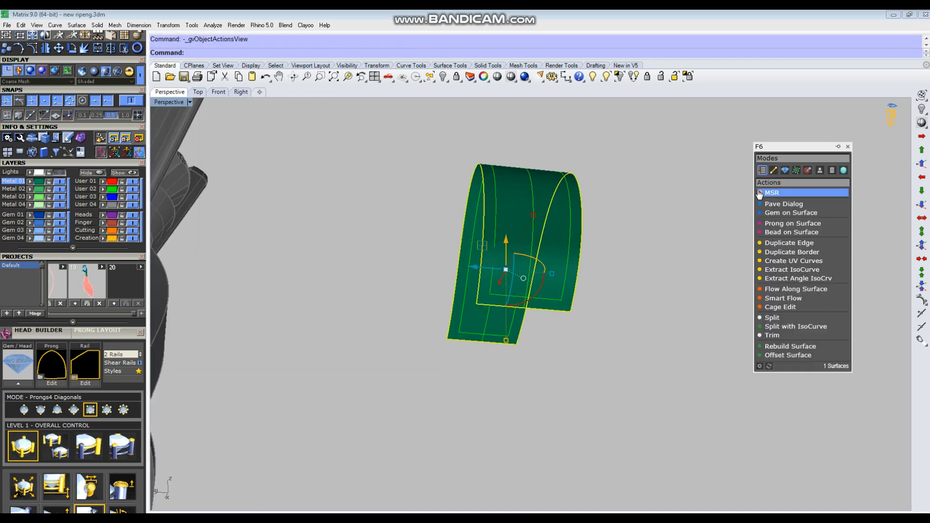
click(787, 213)
right_drag(671, 304, 666, 229)
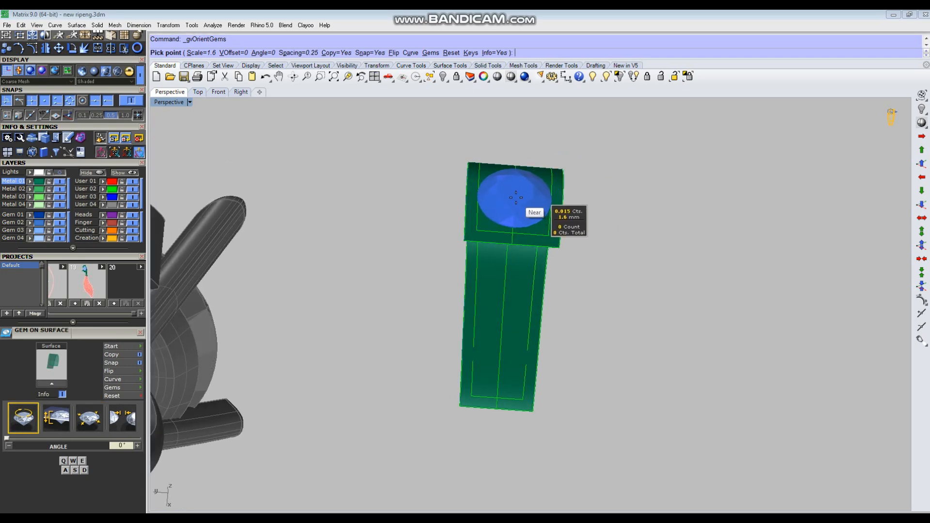
right_drag(640, 213, 642, 216)
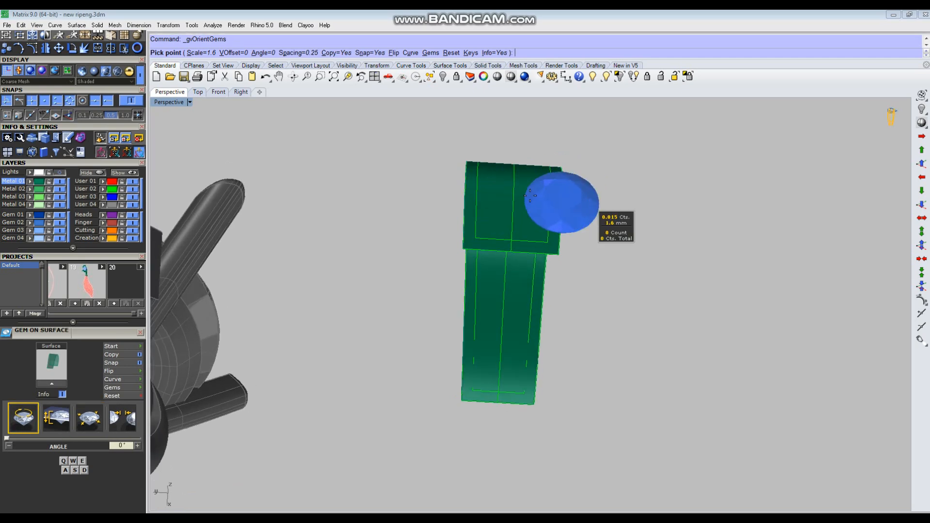
scroll(530, 202, up, 4)
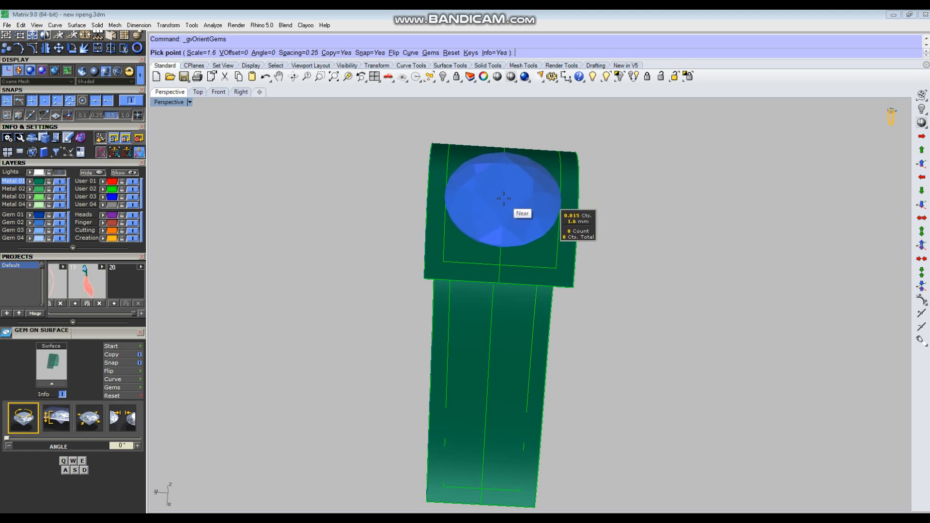
right_drag(645, 255, 612, 225)
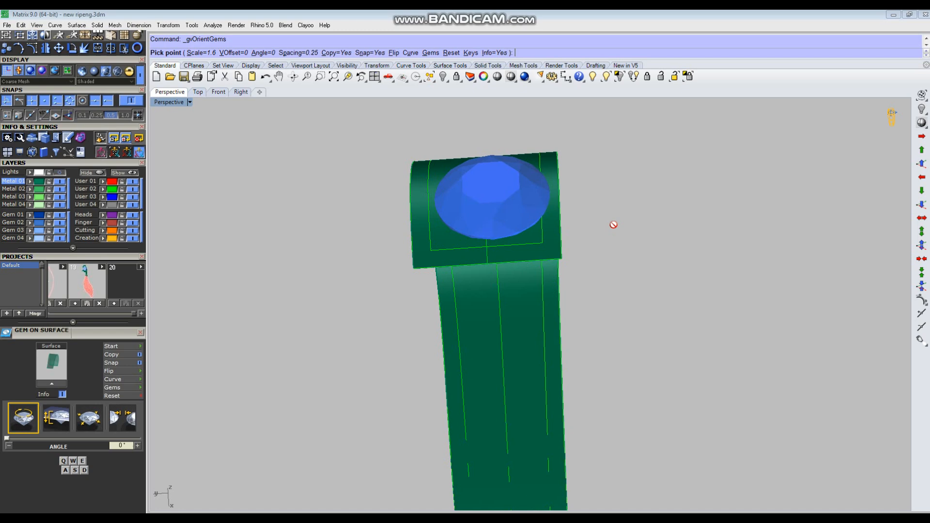
right_drag(644, 278, 649, 240)
right_drag(575, 267, 597, 324)
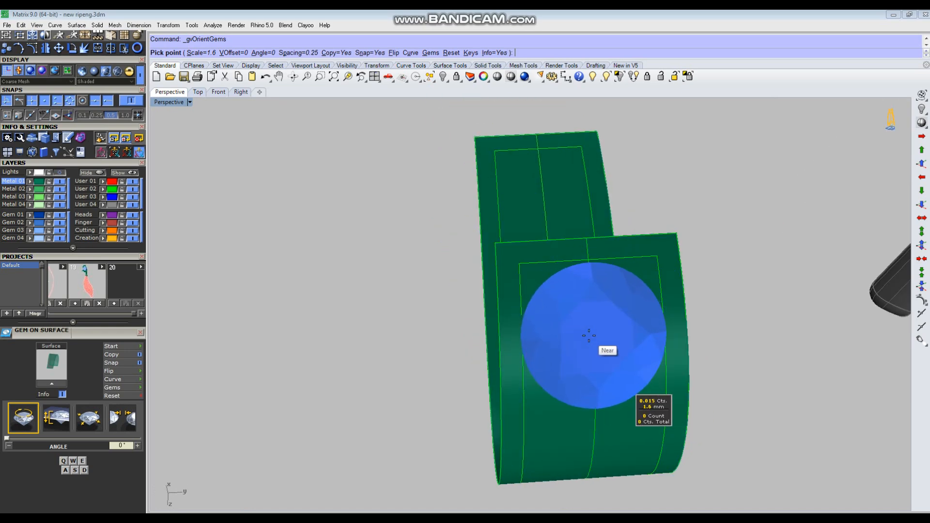
click(589, 336)
Place a second 1.6 mm gem and then a 1.5 mm gem along the strip's centre line at 0.25 mm spacing
right_drag(589, 336, 602, 322)
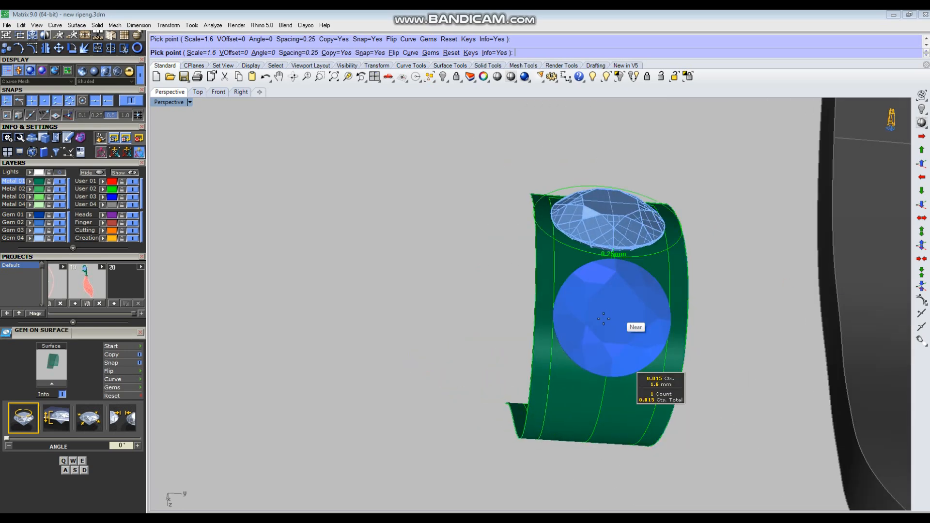
click(607, 313)
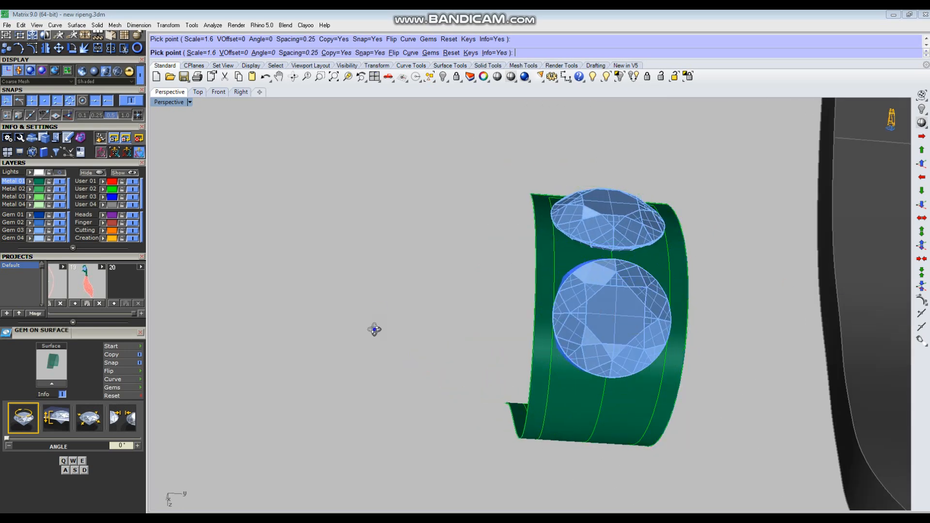
right_drag(374, 328, 365, 261)
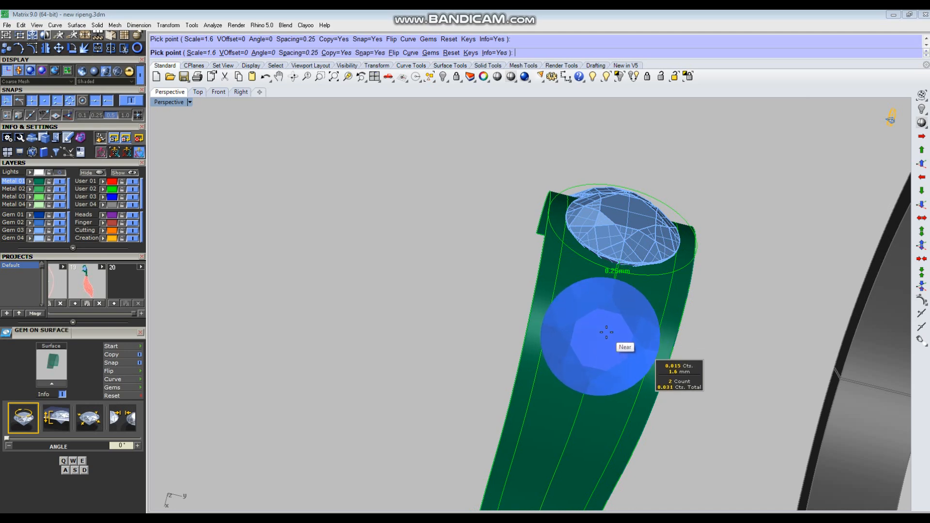
key(s)
click(606, 332)
right_drag(513, 322, 464, 248)
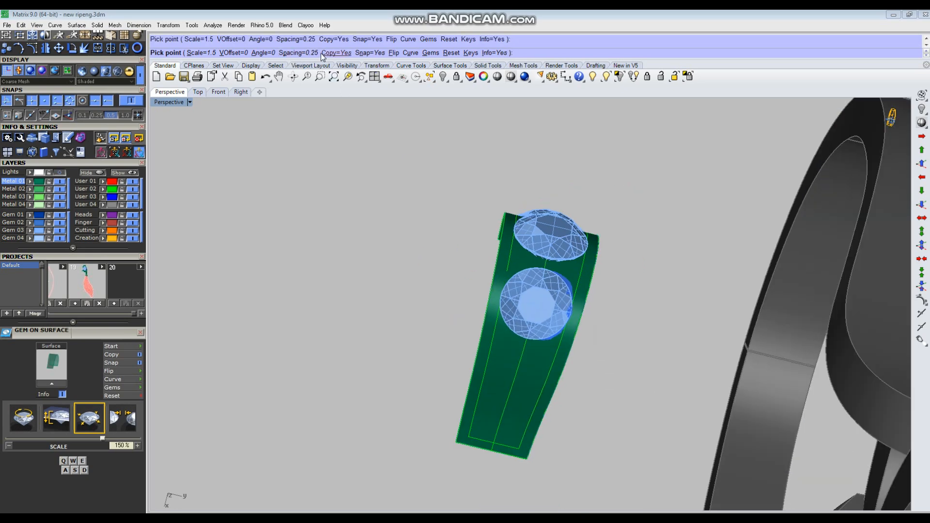
Add a 1.4 mm gem and a 1.3 mm gem along the strip's centre line at 0.25 mm spacing, completing the row
right_drag(380, 261, 538, 285)
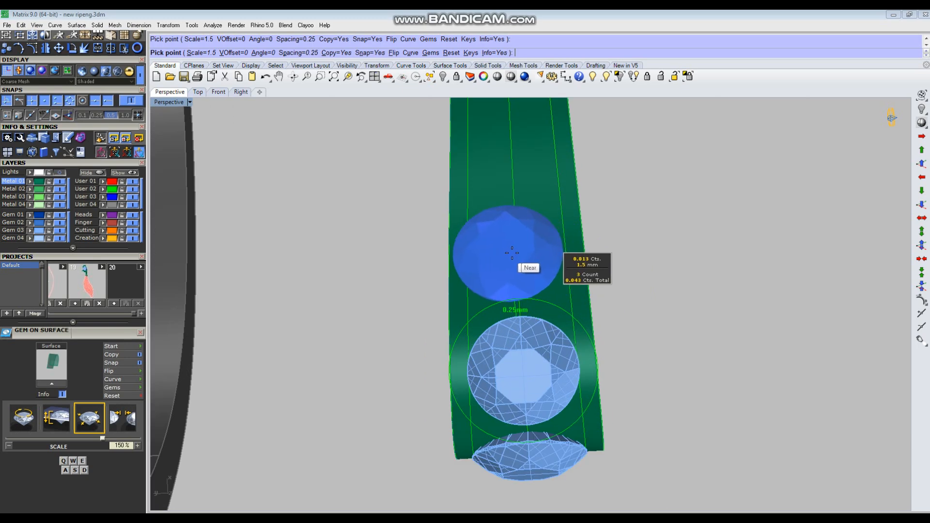
scroll(512, 253, down, 1)
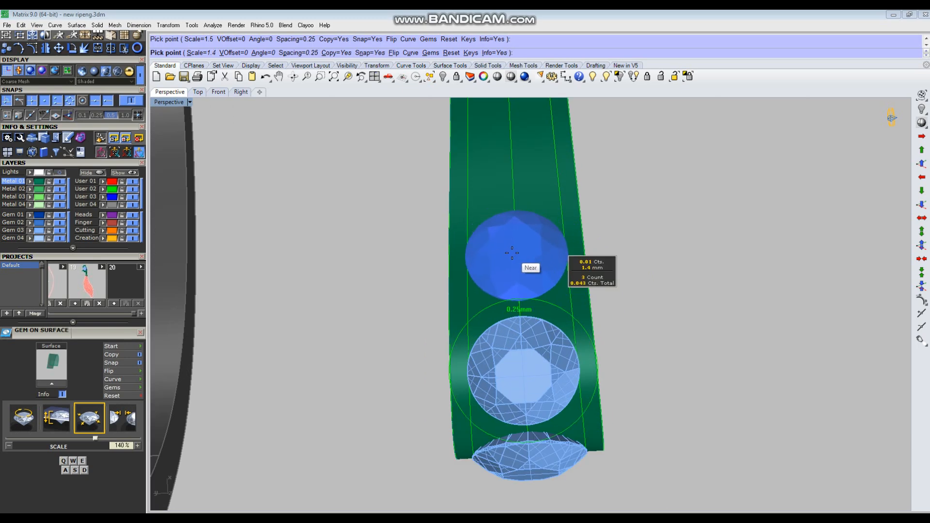
click(511, 253)
right_drag(512, 253, 541, 213)
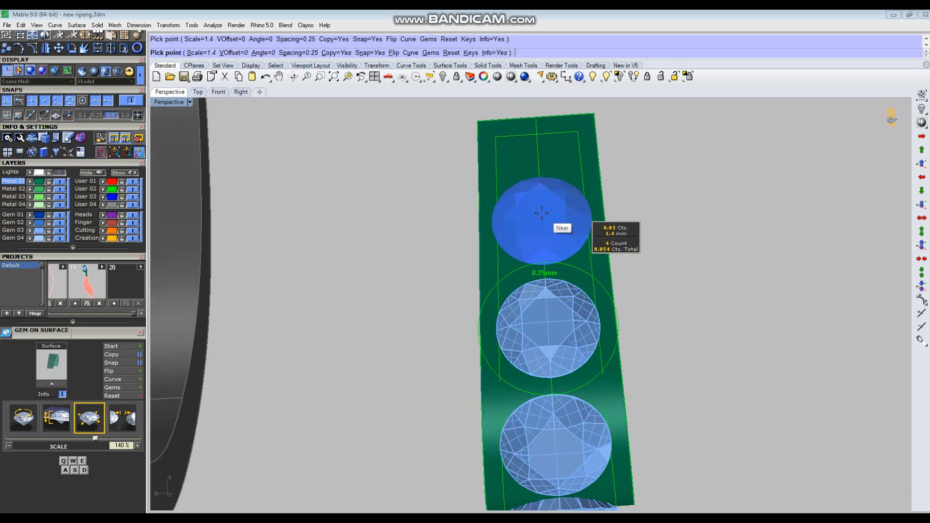
scroll(541, 213, down, 1)
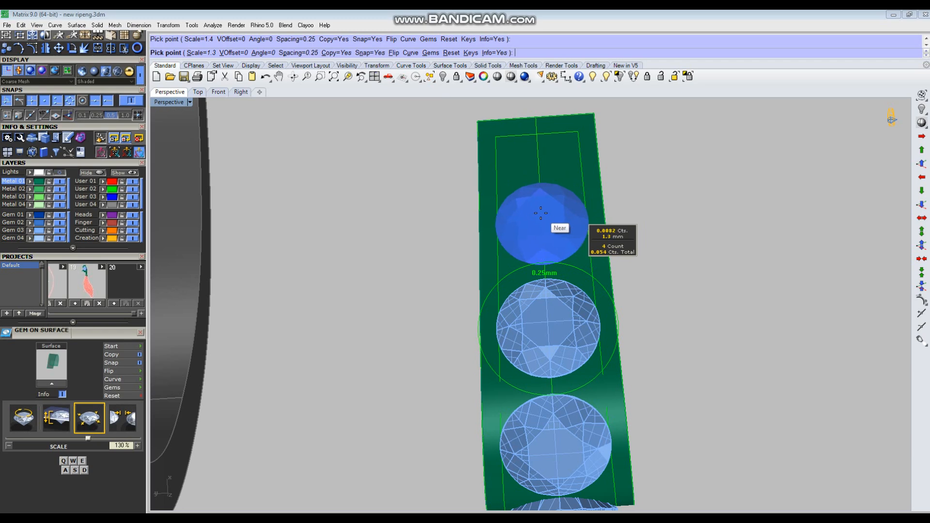
click(541, 213)
scroll(542, 226, down, 5)
right_click(542, 227)
right_drag(542, 227, 630, 220)
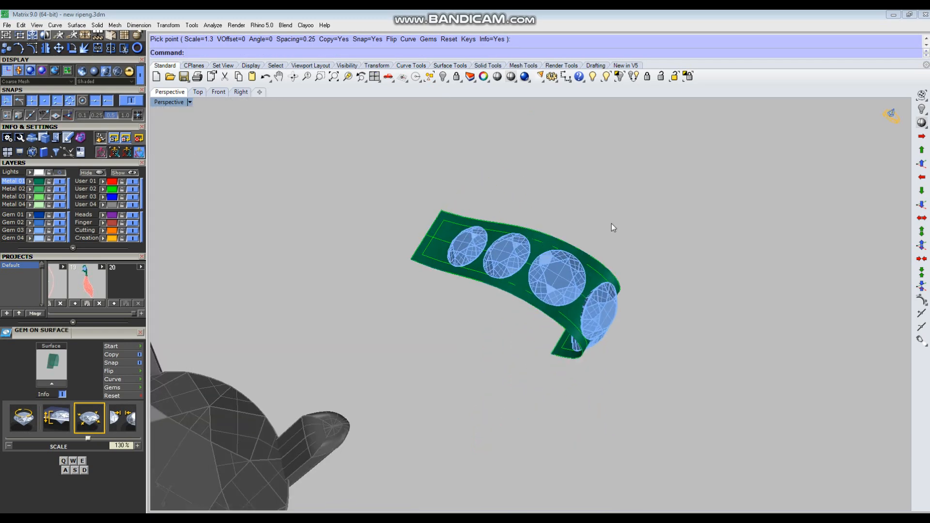
Select all five gems on the curved strip and group them
scroll(399, 256, up, 4)
scroll(407, 219, down, 4)
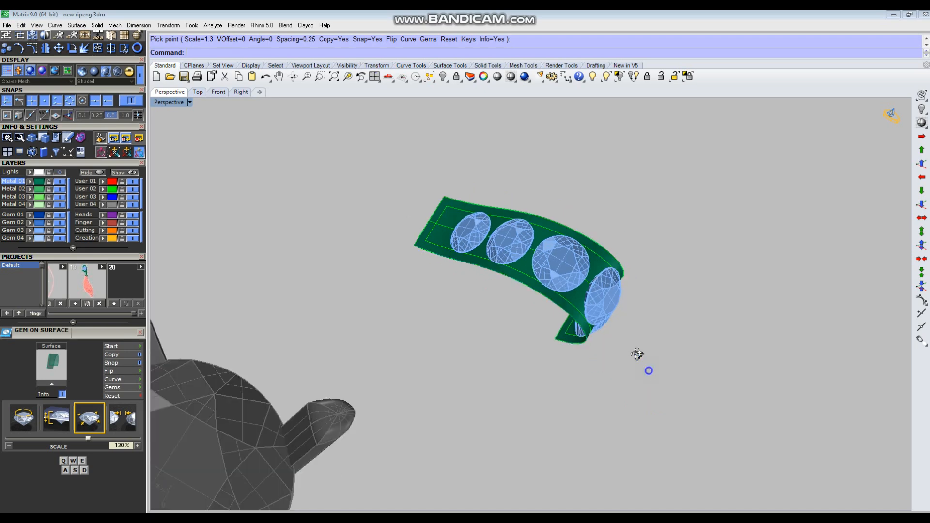
right_drag(649, 368, 579, 276)
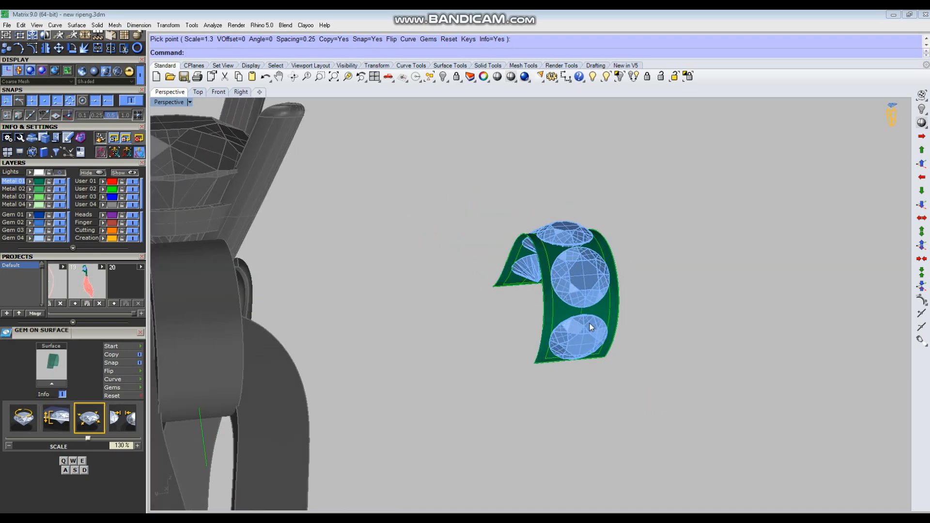
right_drag(586, 312, 439, 243)
click(439, 243)
shift+click(502, 253)
shift+click(567, 257)
shift+click(631, 286)
right_drag(717, 373, 599, 331)
shift+click(592, 357)
key(ctrl+g)
right_drag(543, 114, 644, 156)
Run Micro Prong Cutter on the five gems and set its mode to Middle
key(F6)
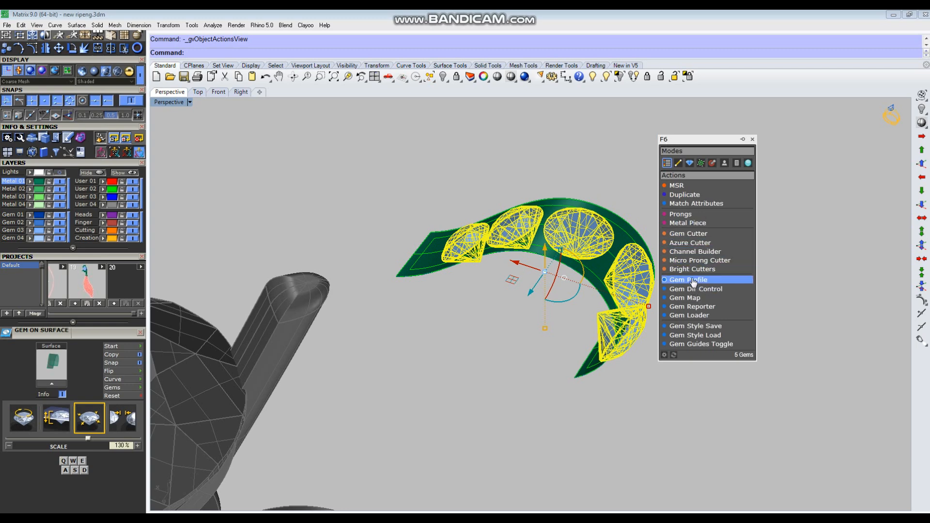
click(693, 261)
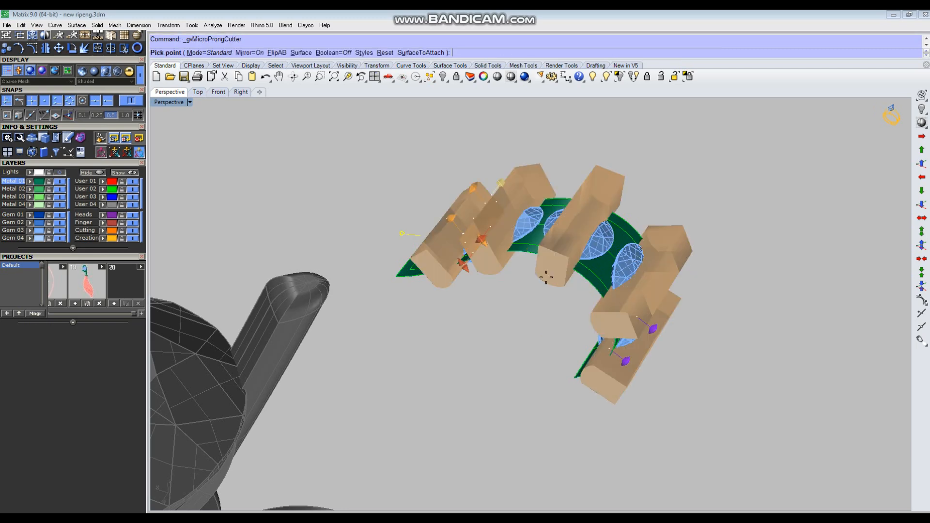
right_drag(542, 295, 492, 284)
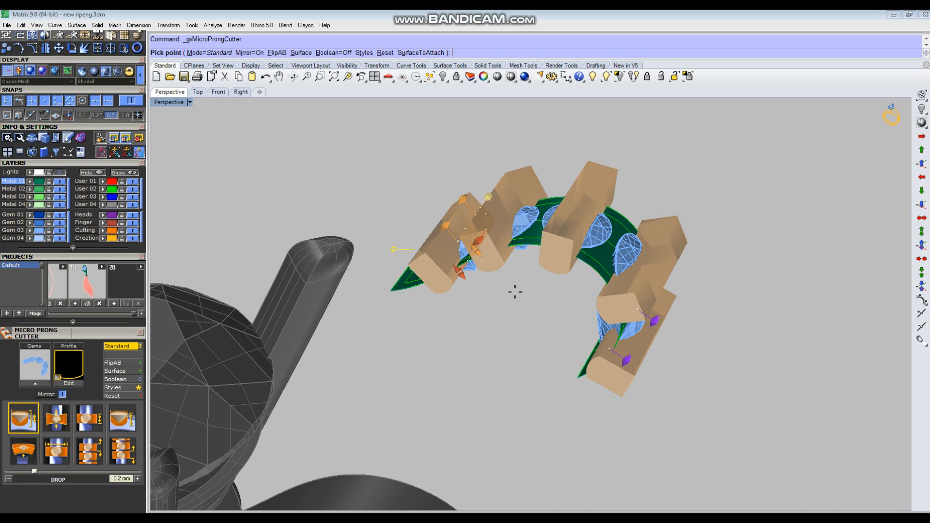
drag(87, 333, 100, 164)
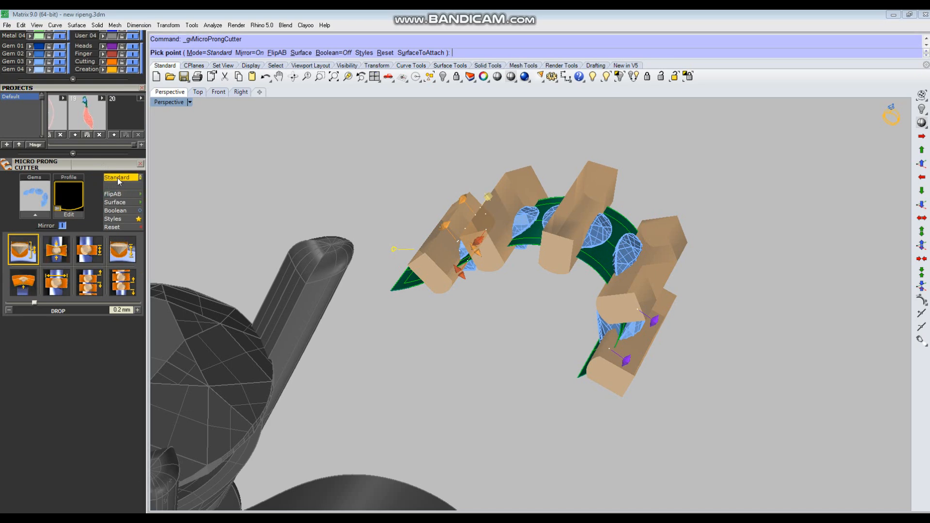
click(118, 178)
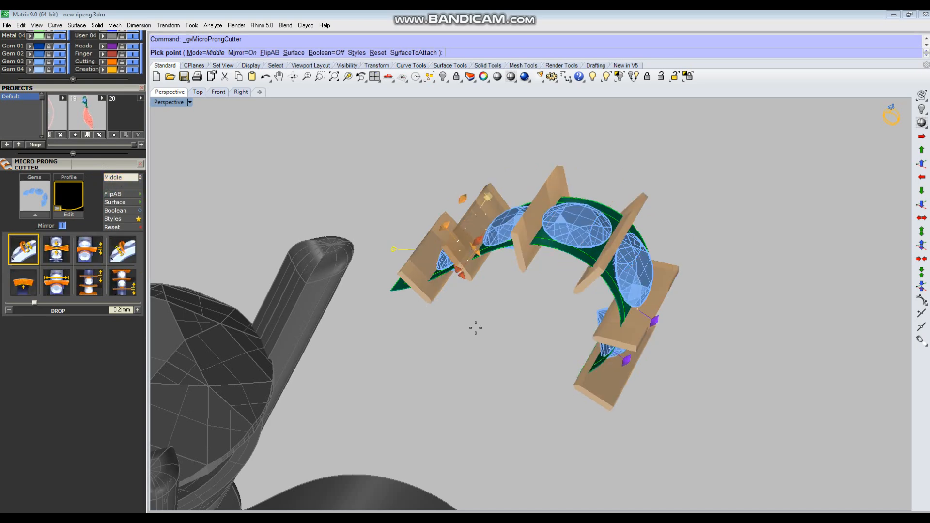
Change the prong cutter profile to the pointed v601 shape
right_drag(453, 322, 473, 321)
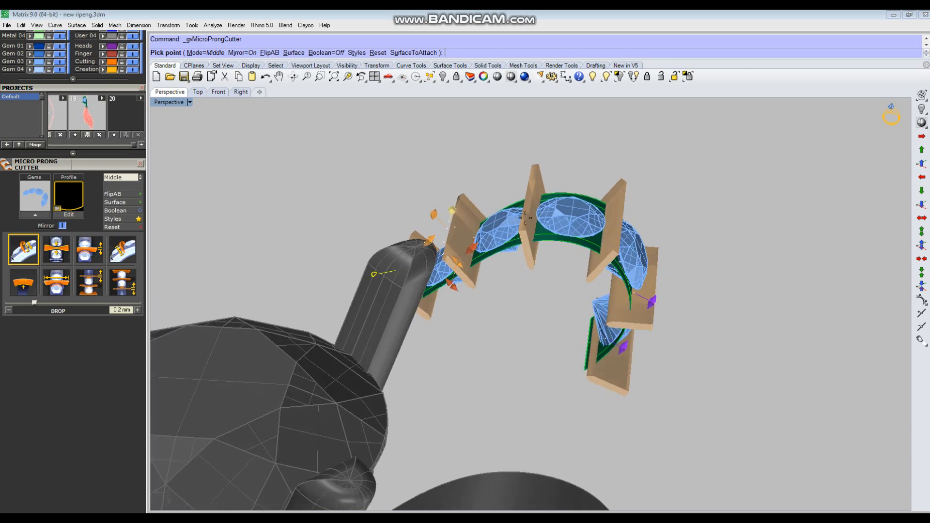
scroll(525, 218, up, 3)
click(68, 192)
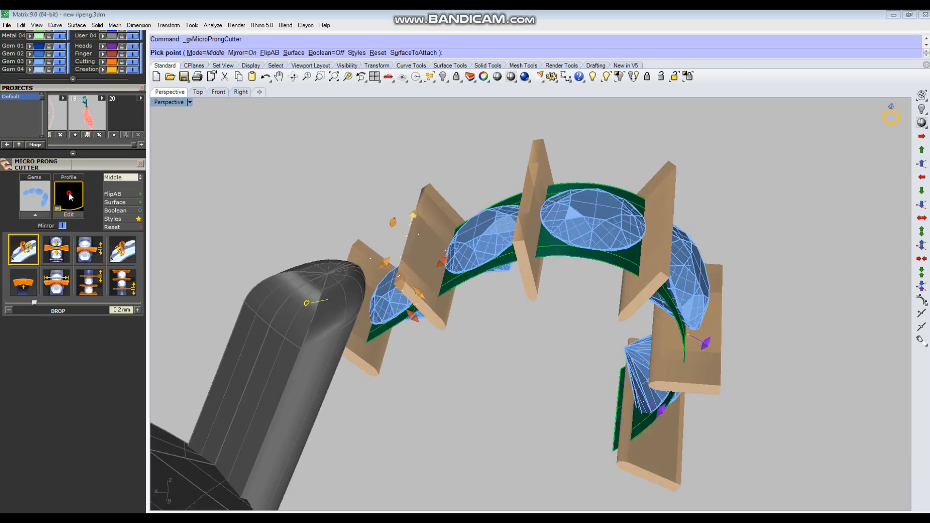
scroll(291, 242, down, 2)
scroll(262, 243, down, 2)
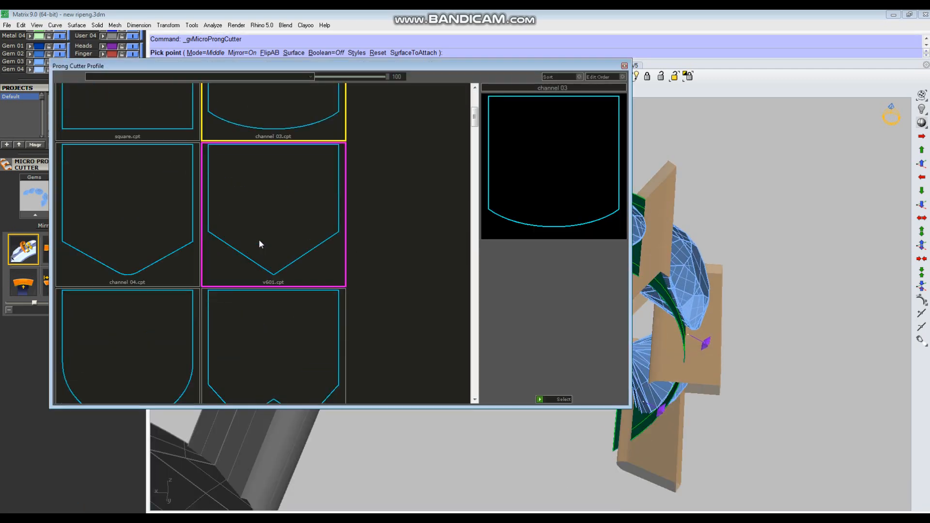
click(259, 212)
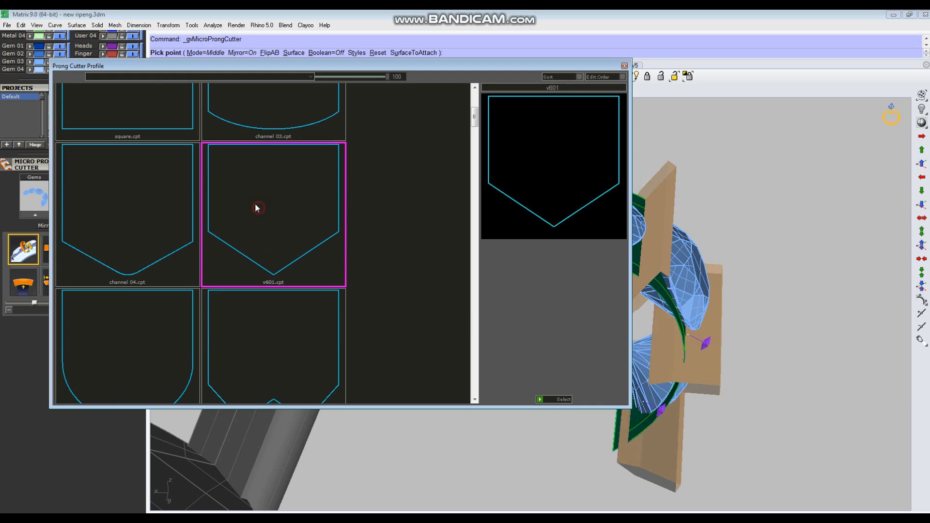
click(538, 400)
Reduce the drop of the micro prong cutters so they sit higher relative to the strip
right_drag(504, 322, 547, 318)
scroll(548, 319, down, 6)
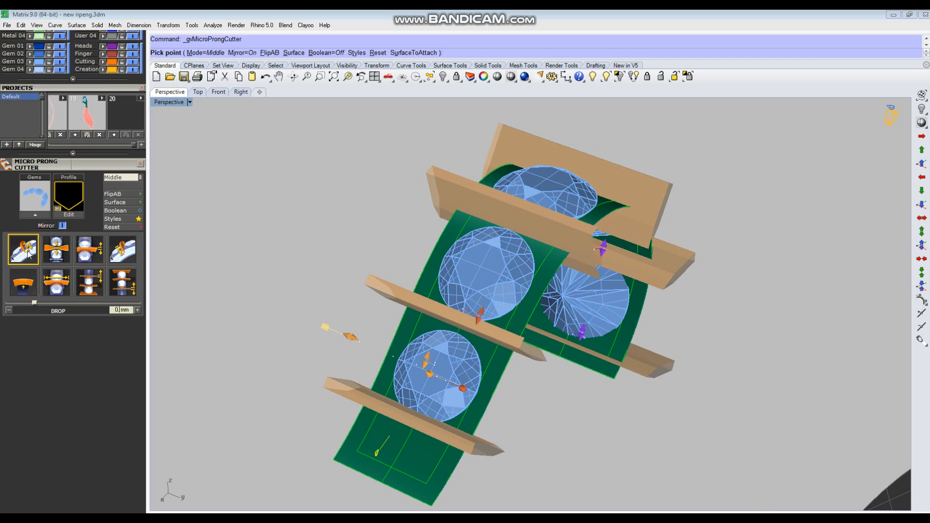
key(Return)
Set the cutters' width adjustment to 0.15 mm and generate the prong cutters between the gems
click(57, 251)
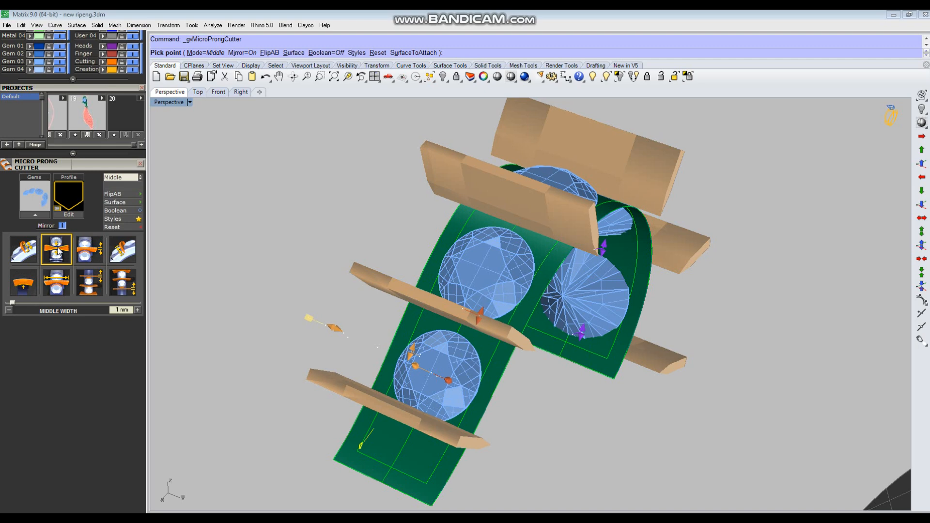
click(94, 256)
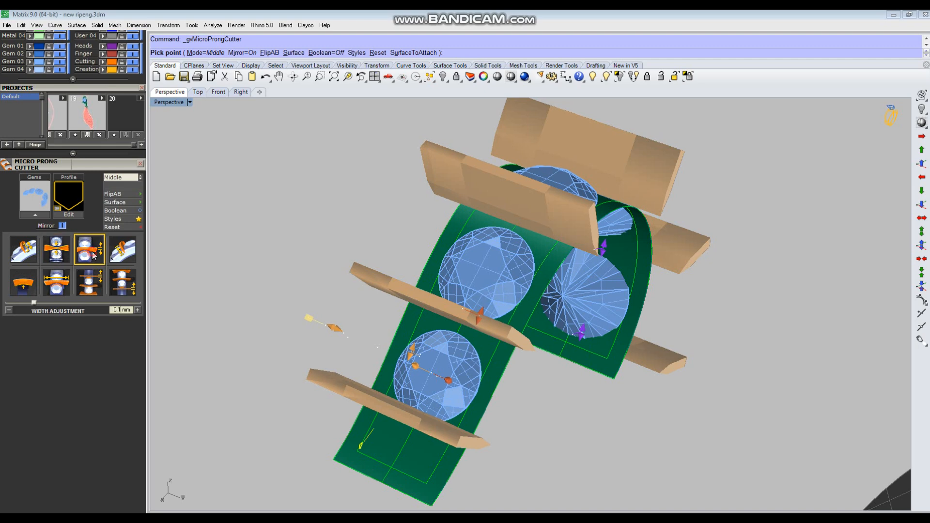
click(138, 310)
right_click(185, 315)
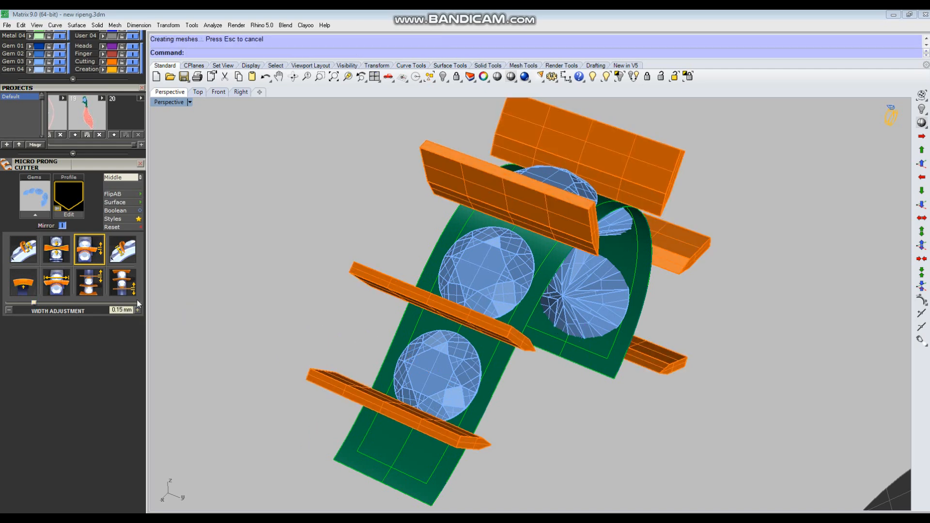
right_drag(504, 293, 557, 247)
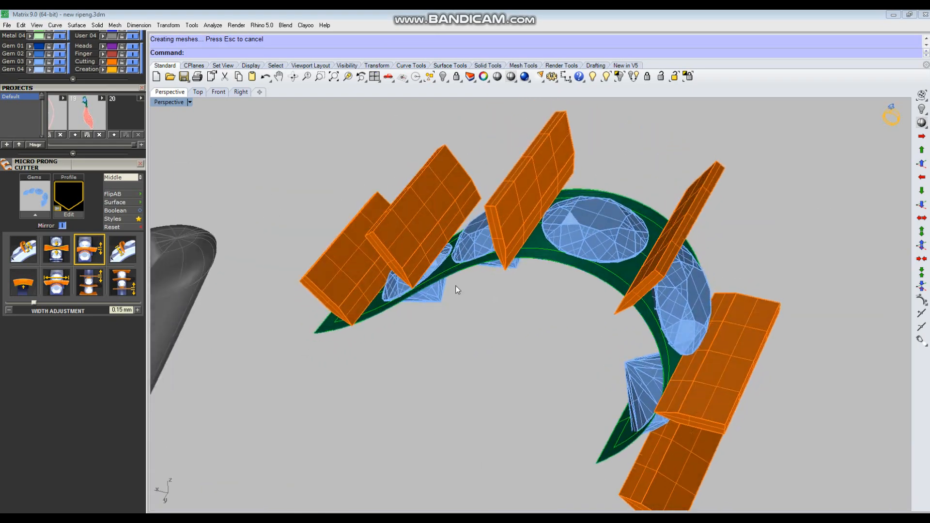
Run Micro Prong Cutter on the five gems again in Standard mode with the channel 03 profile
click(612, 230)
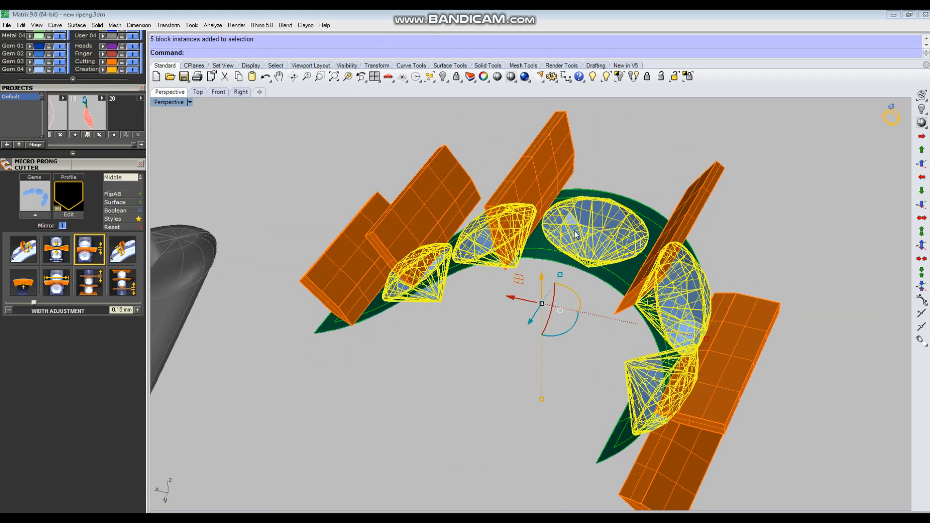
click(34, 213)
click(111, 177)
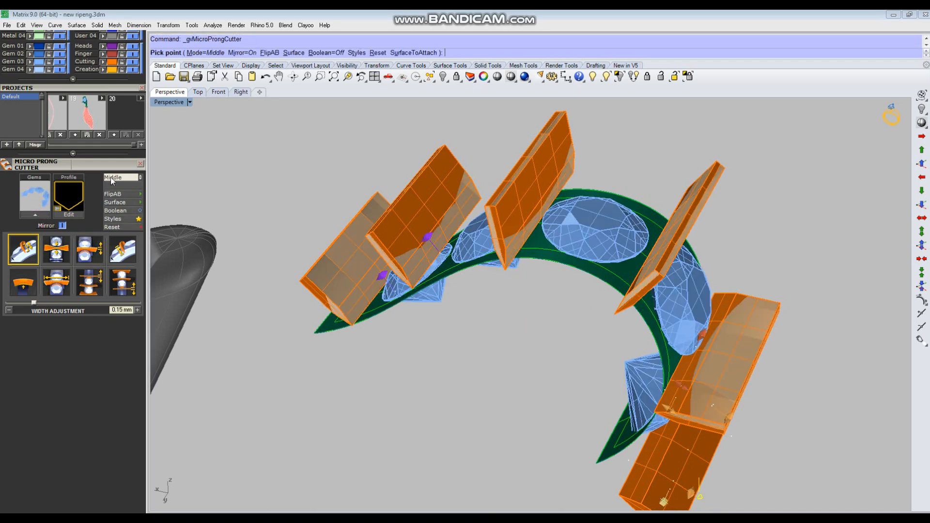
click(111, 178)
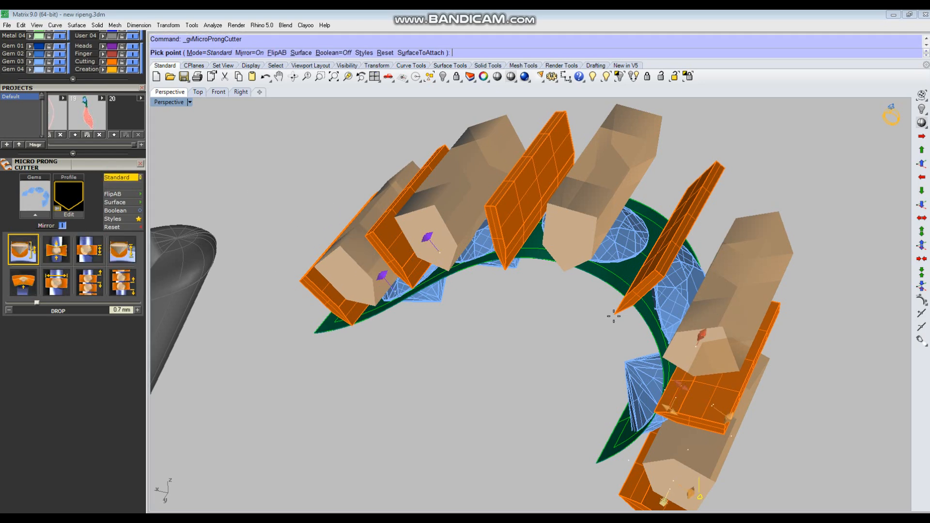
click(69, 195)
click(243, 276)
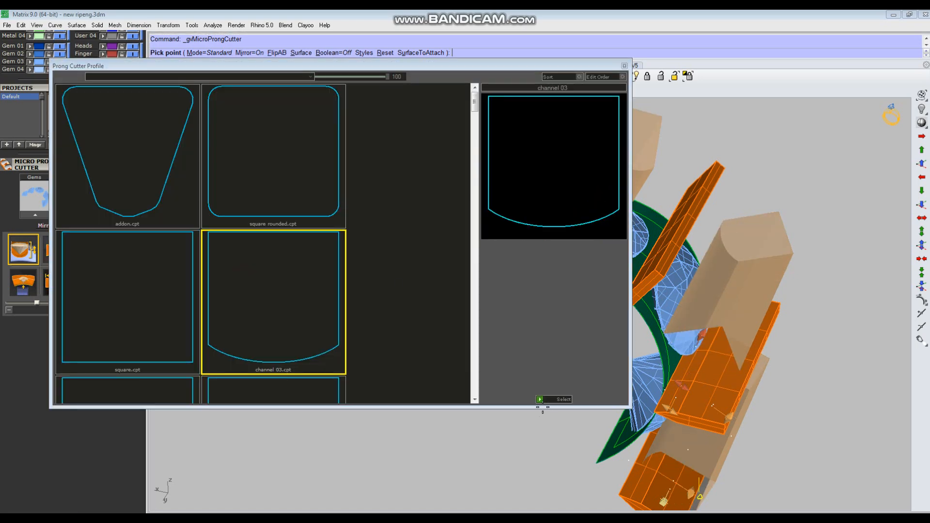
click(557, 399)
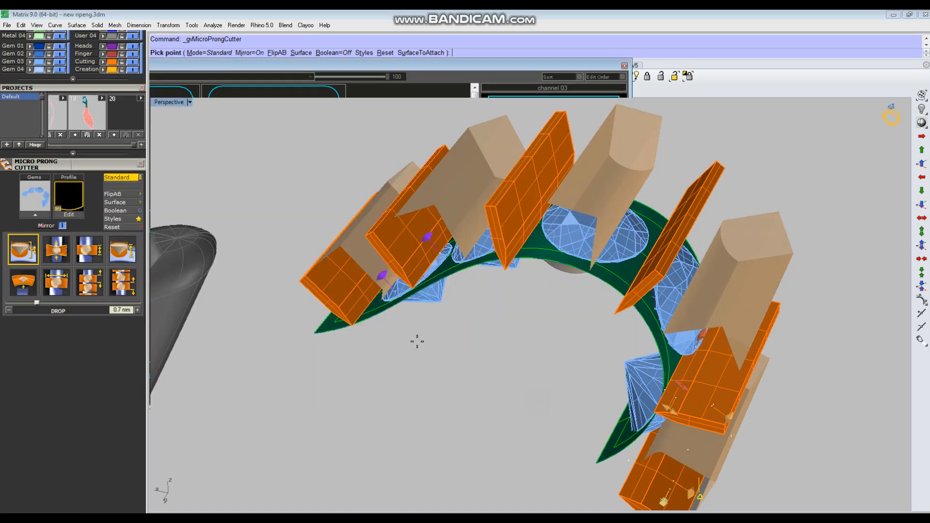
Set the drop of the Standard prong cutters to 0.4 mm
click(17, 252)
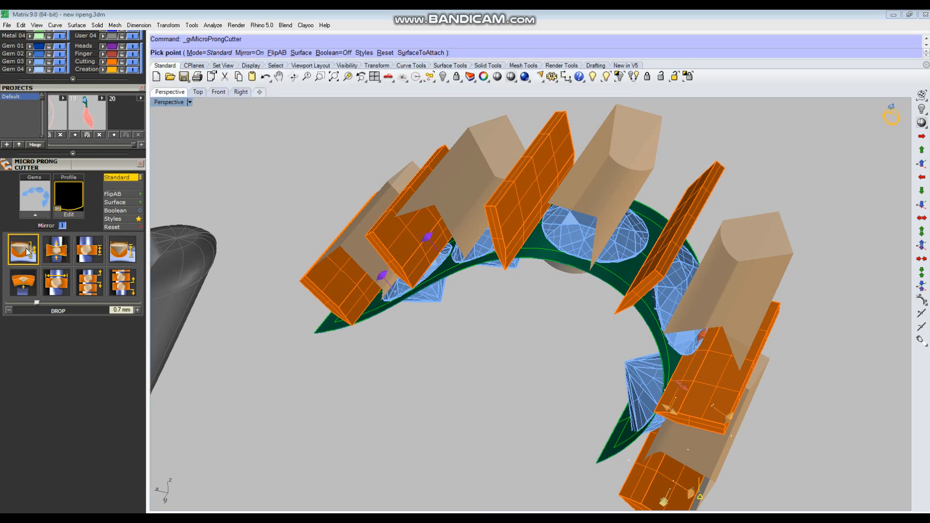
text(4)
key(Return)
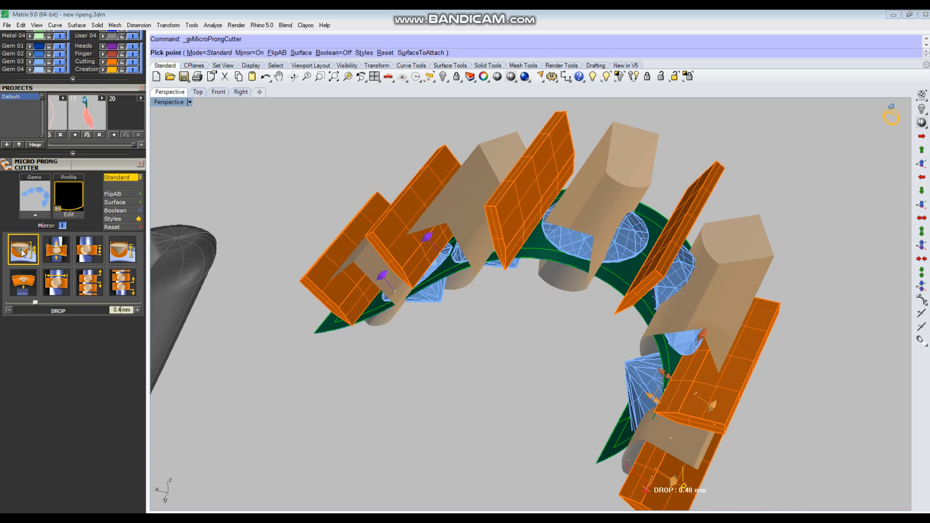
right_drag(285, 333, 386, 342)
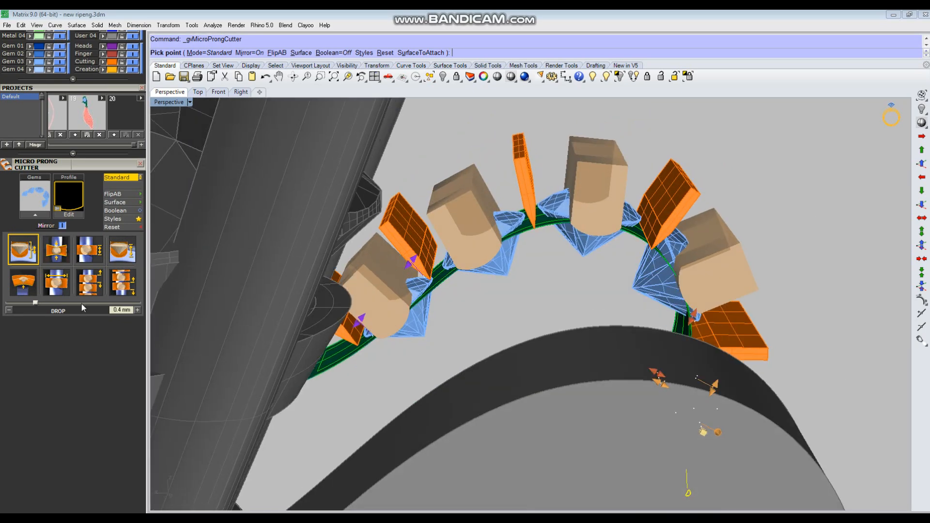
Review the Standard cutters' middle width, width adjustment, height and length settings, and generate the cutters
click(55, 248)
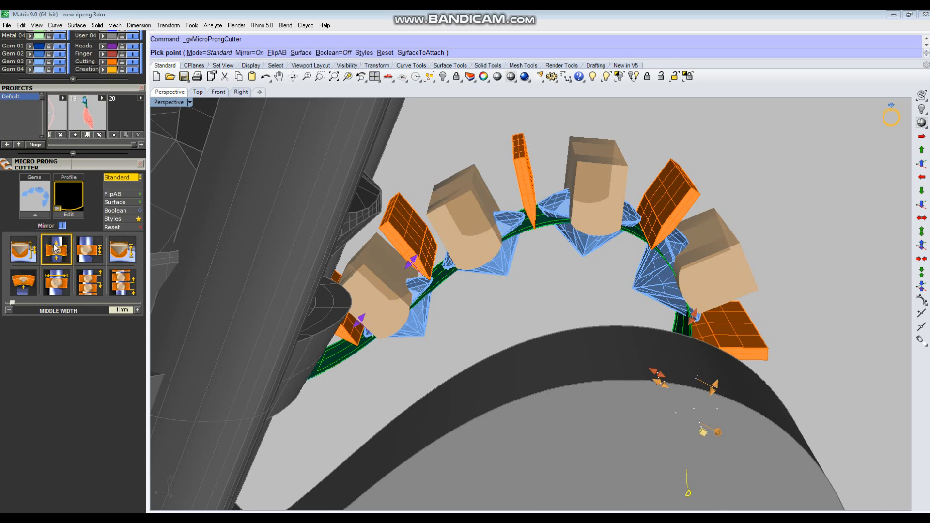
click(90, 250)
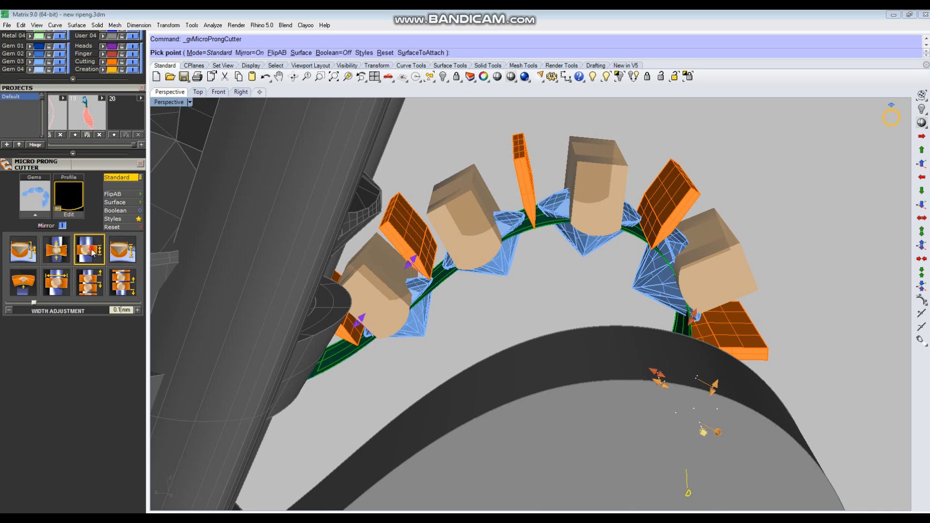
click(120, 253)
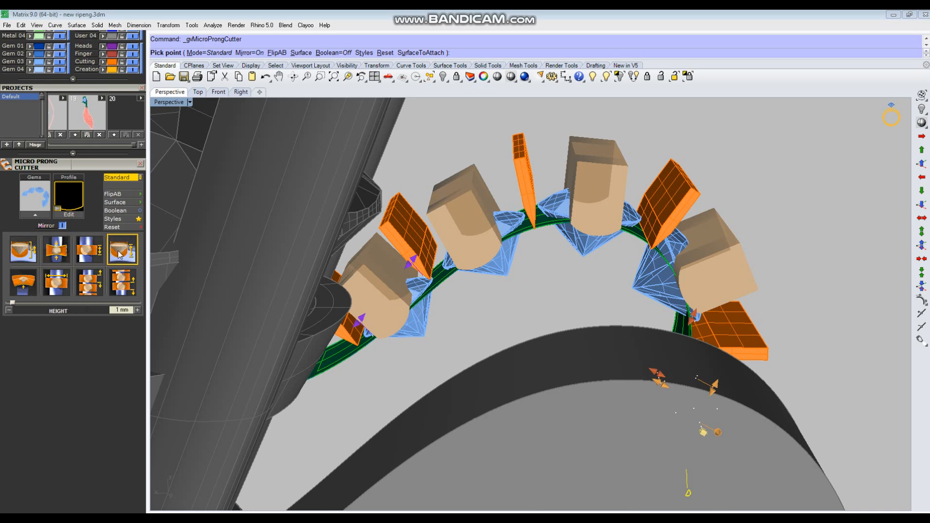
click(14, 286)
click(61, 284)
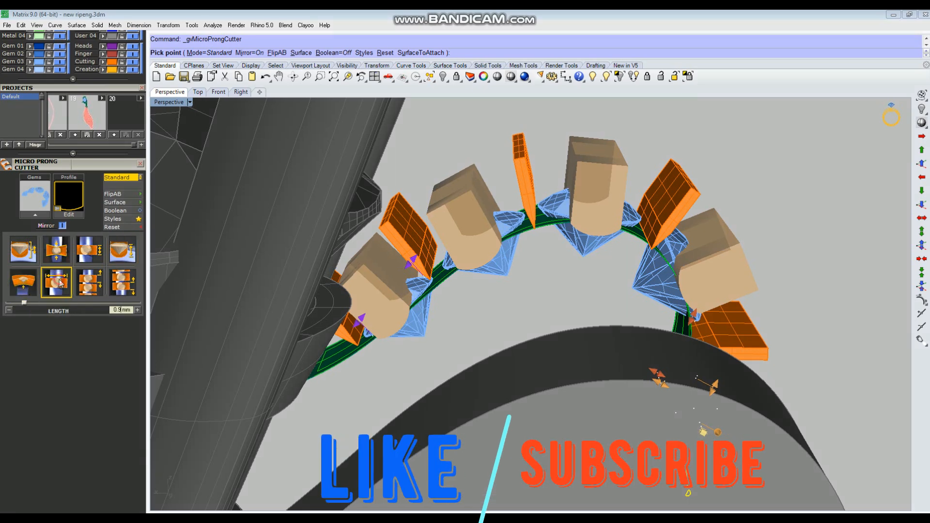
right_drag(495, 303, 463, 324)
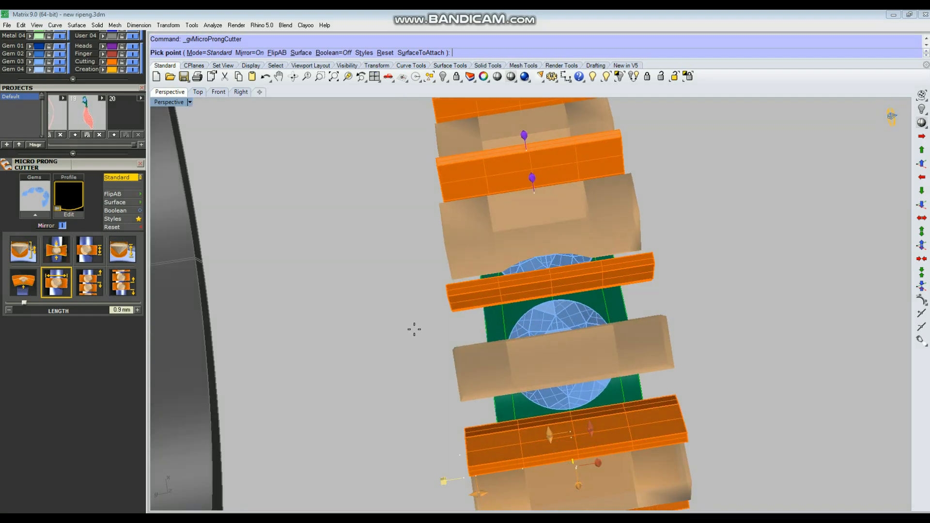
right_drag(352, 356, 454, 323)
right_drag(388, 336, 519, 221)
right_click(390, 236)
scroll(390, 236, down, 5)
scroll(520, 222, up, 4)
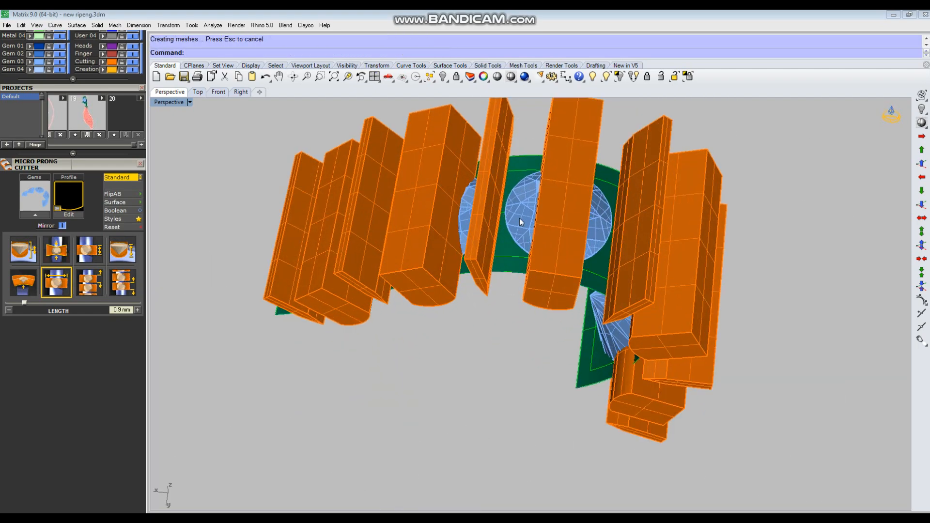
Start Channel Builder on the five gems and set the channel width to 60%
click(520, 221)
scroll(439, 312, down, 2)
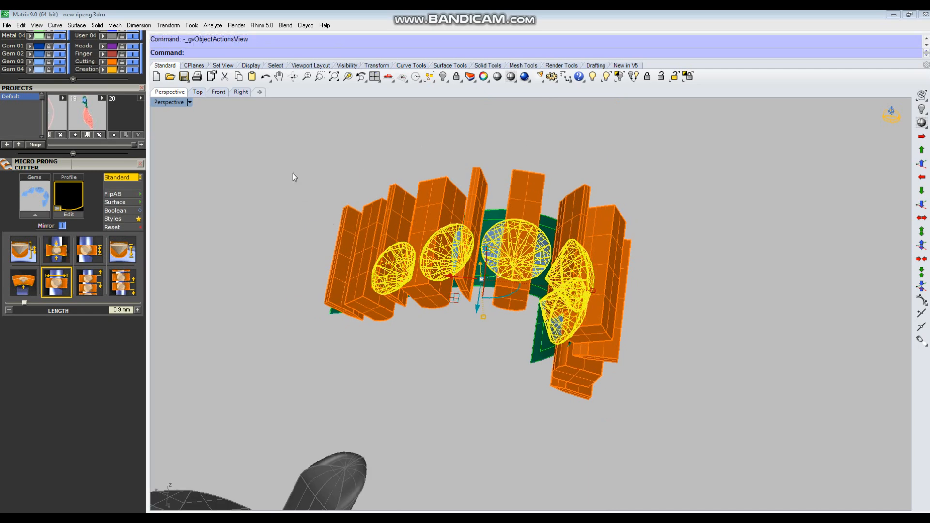
key(F6)
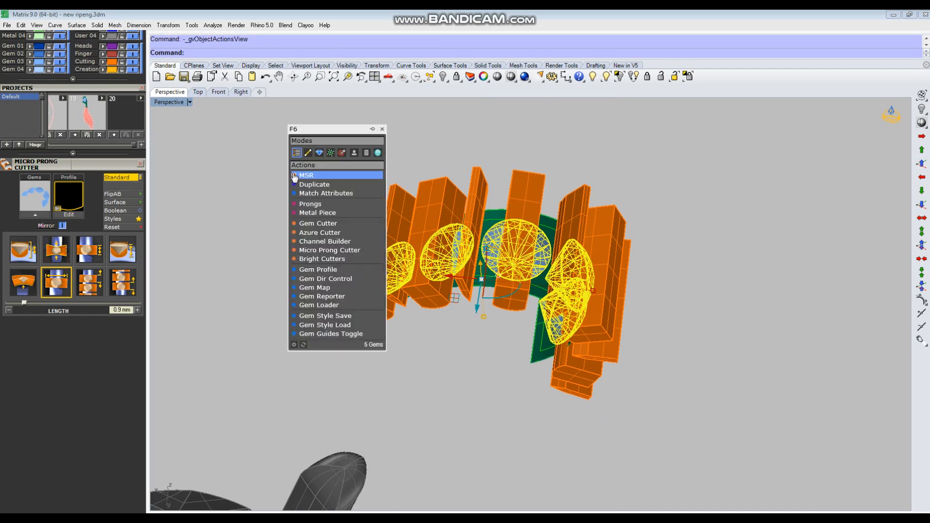
click(325, 244)
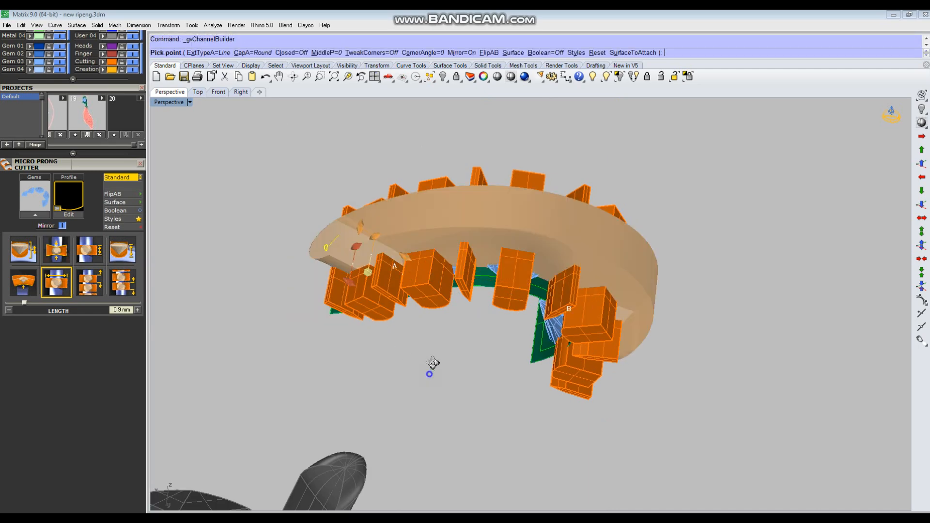
scroll(443, 338, up, 2)
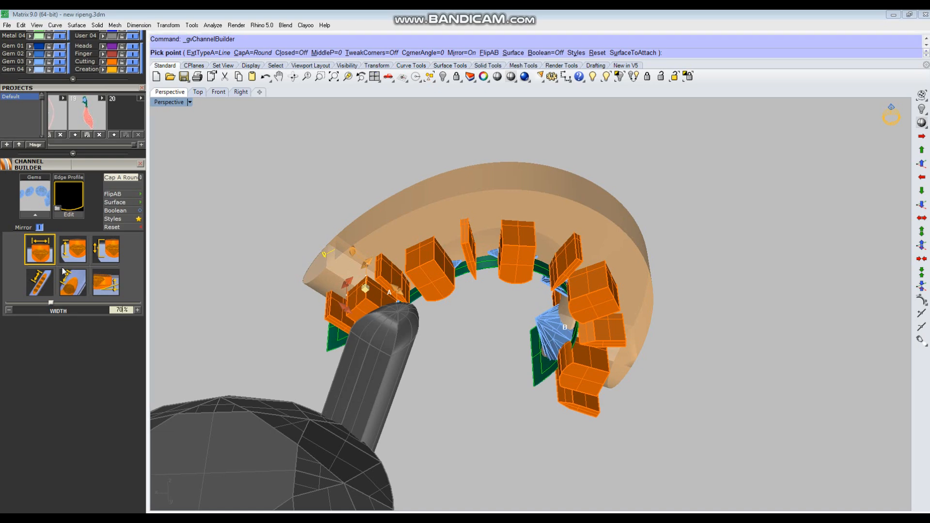
text(60)
key(Return)
Set the channel cutter's offset to 0.8 mm
click(77, 251)
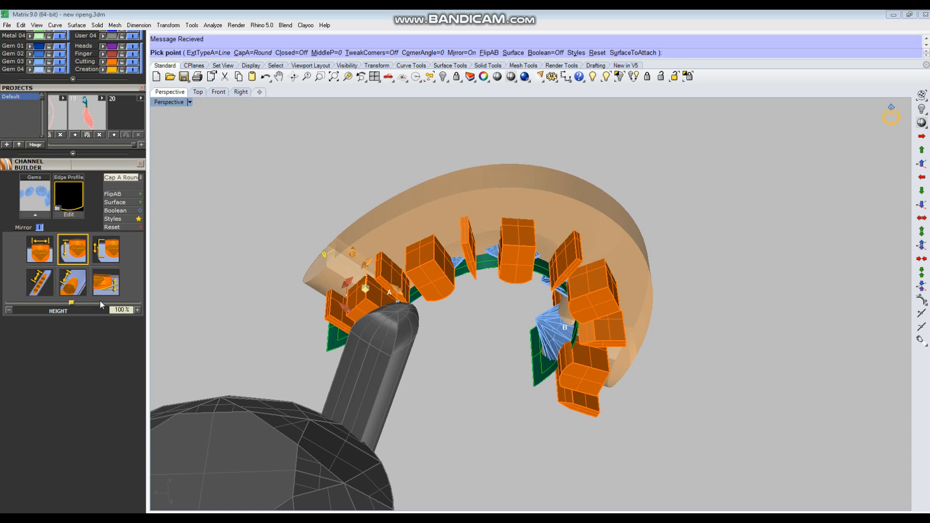
click(102, 252)
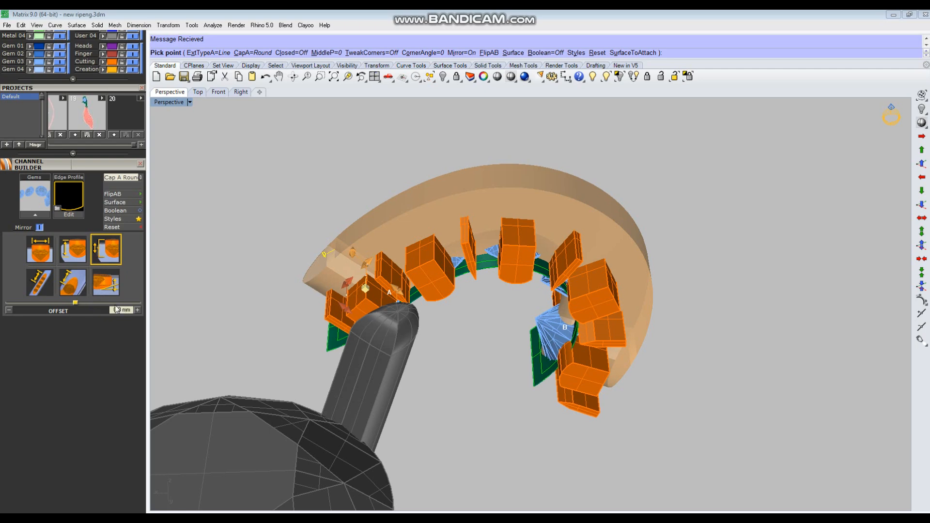
key(Return)
right_drag(472, 358, 457, 338)
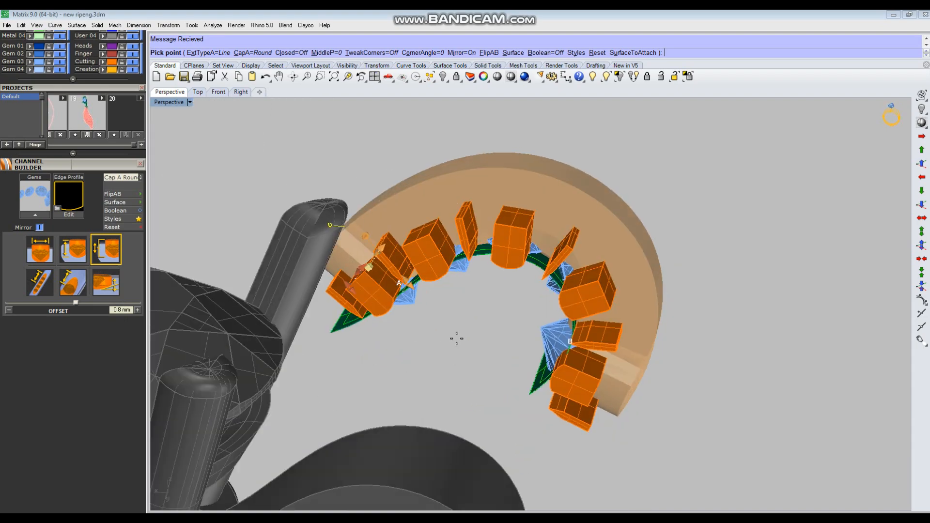
right_drag(489, 306, 356, 328)
Shorten the channel's cap length to 0.73 mm and generate the channel cutter
click(36, 285)
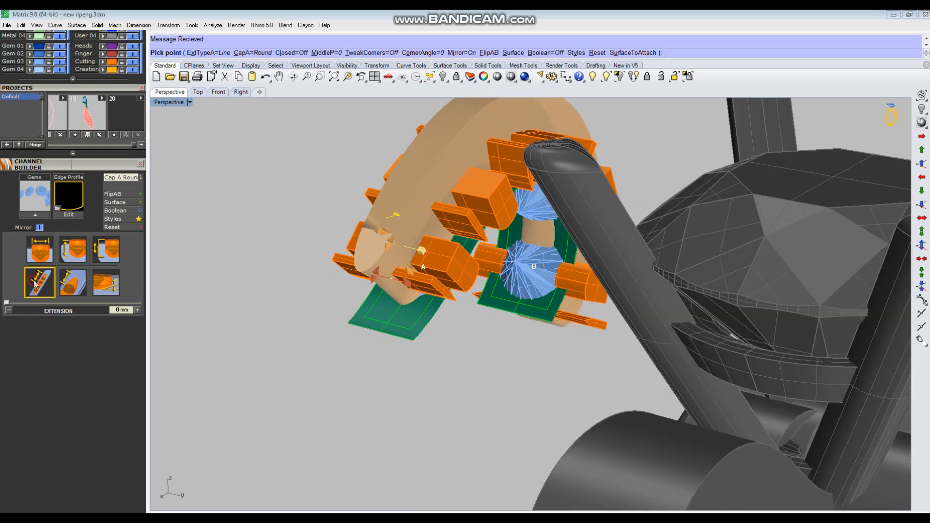
click(73, 283)
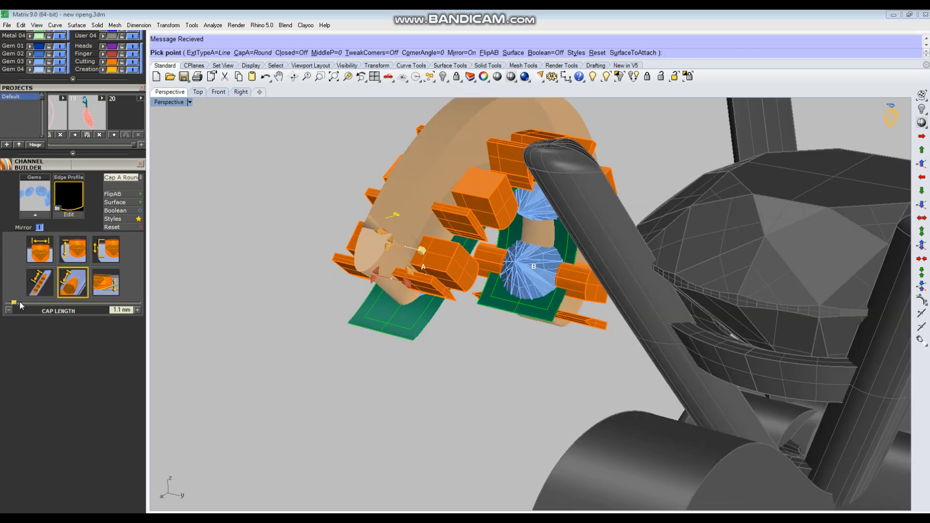
drag(14, 304, 12, 304)
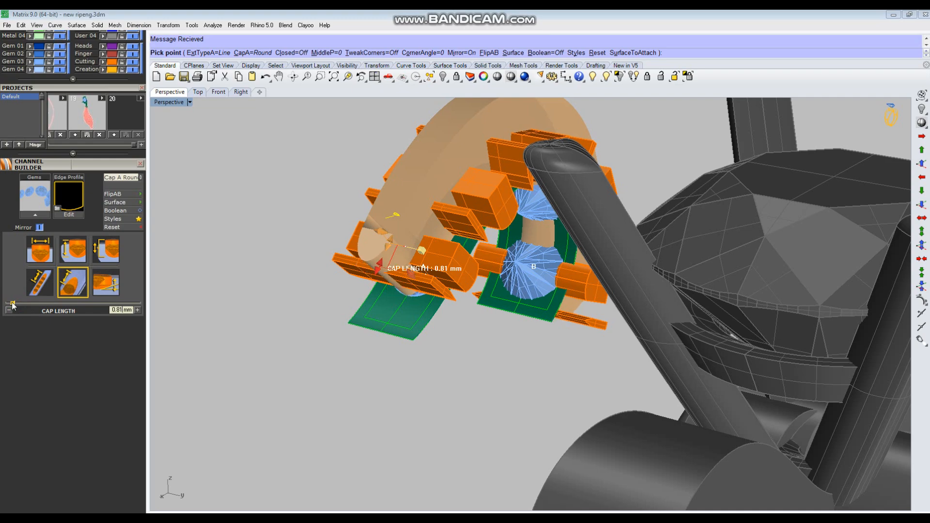
right_click(350, 299)
right_drag(411, 249, 691, 310)
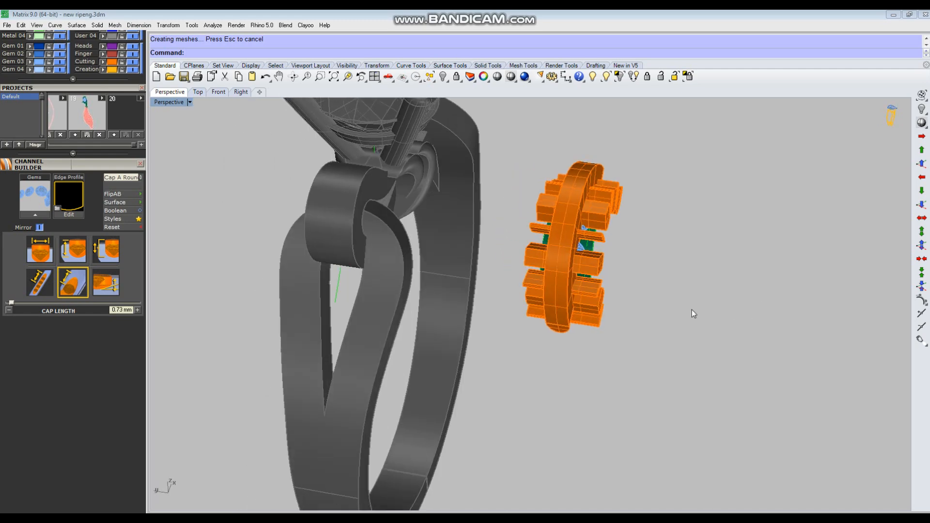
Unlock the ring parts and move the solid bow loop 10 mm sideways onto the offset strip and its cutters
right_drag(649, 320, 567, 310)
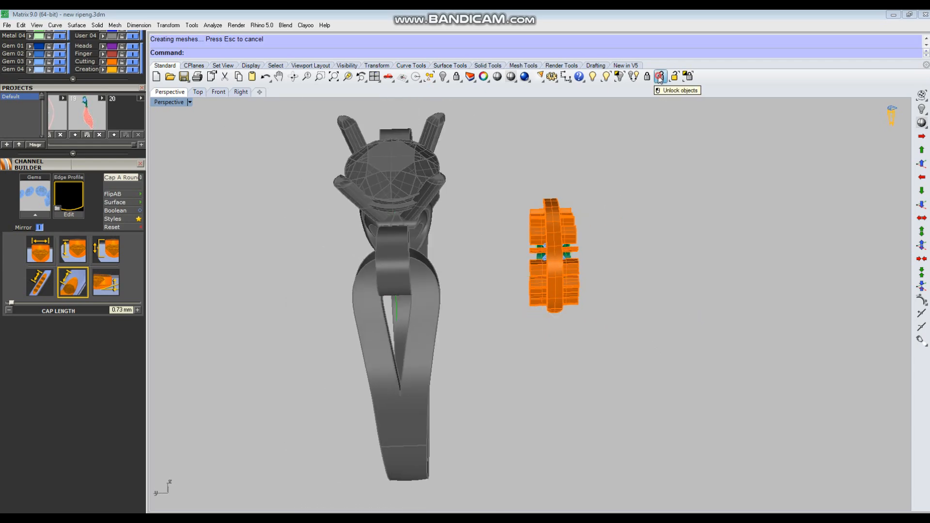
mouse_move(365, 266)
right_down()
mouse_move(451, 288)
mouse_move(406, 291)
right_up()
click(405, 290)
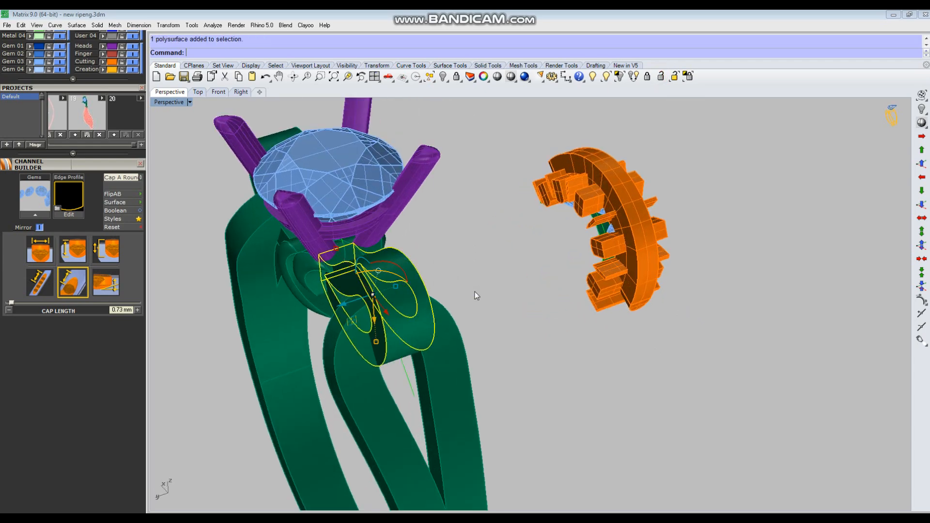
right_drag(462, 299, 460, 314)
text(c)
key(Return)
key(Escape)
text(m)
key(Return)
click(475, 253)
text(10)
key(Return)
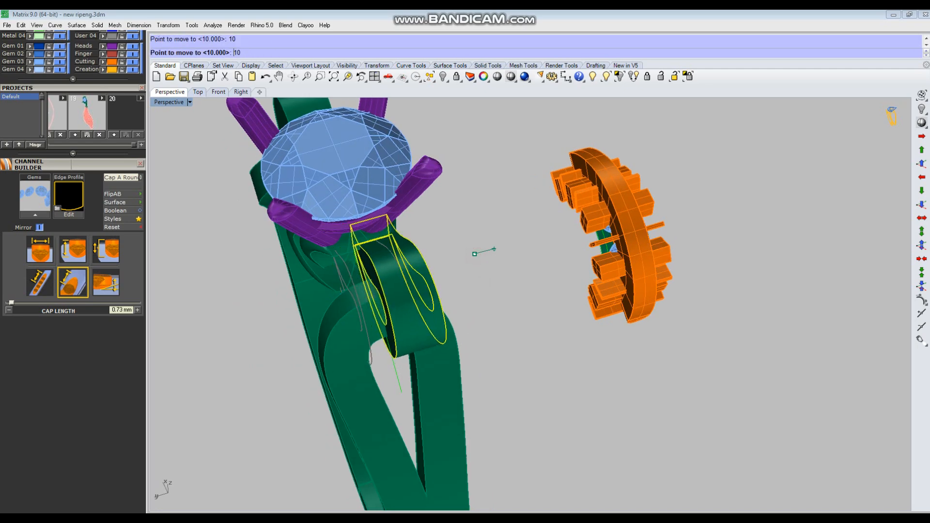
click(537, 252)
scroll(601, 264, up, 3)
Subtract the channel cutter from the bow loop with a Boolean difference and hide the cutter
right_drag(601, 264, 580, 221)
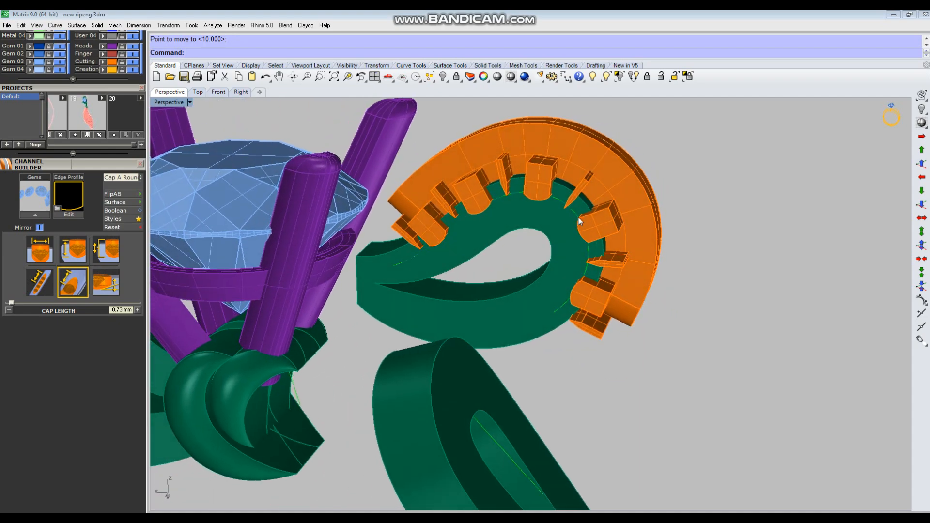
scroll(580, 221, up, 4)
click(546, 222)
scroll(560, 238, down, 4)
right_drag(621, 263, 616, 278)
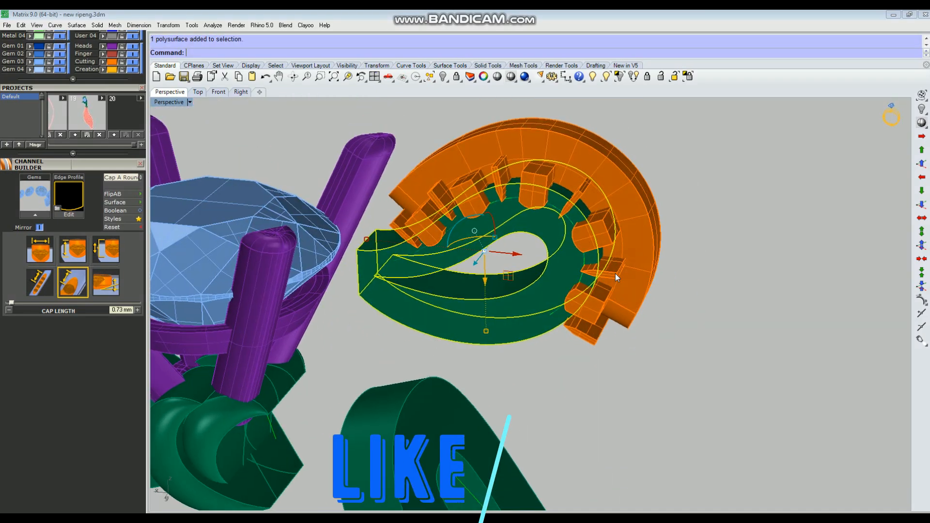
text(b)
key(Return)
click(611, 153)
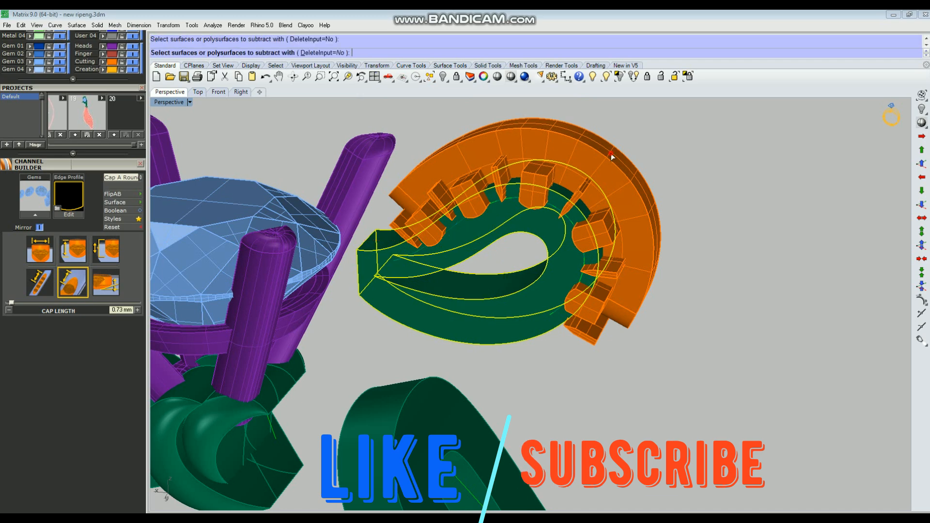
key(Return)
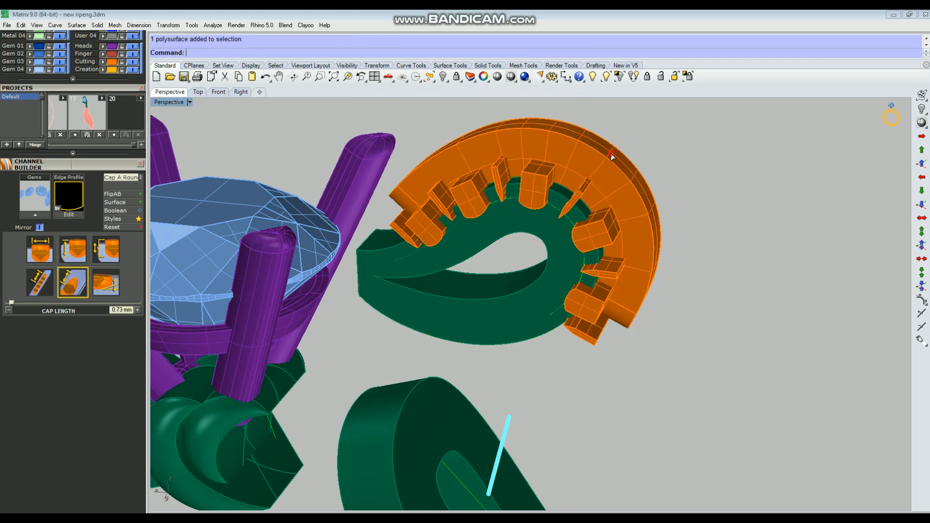
key(ctrl+h)
Subtract the rounded Standard prong cutters from the bow loop with BooleanDifference
right_drag(662, 272, 596, 278)
scroll(540, 251, up, 4)
right_drag(539, 251, 563, 245)
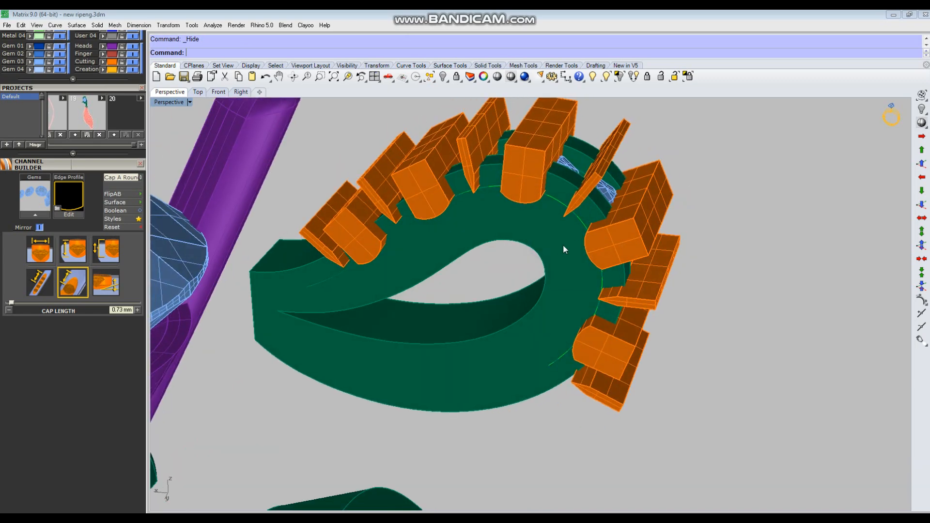
click(552, 246)
text(BooleanDifference)
key(Return)
click(652, 185)
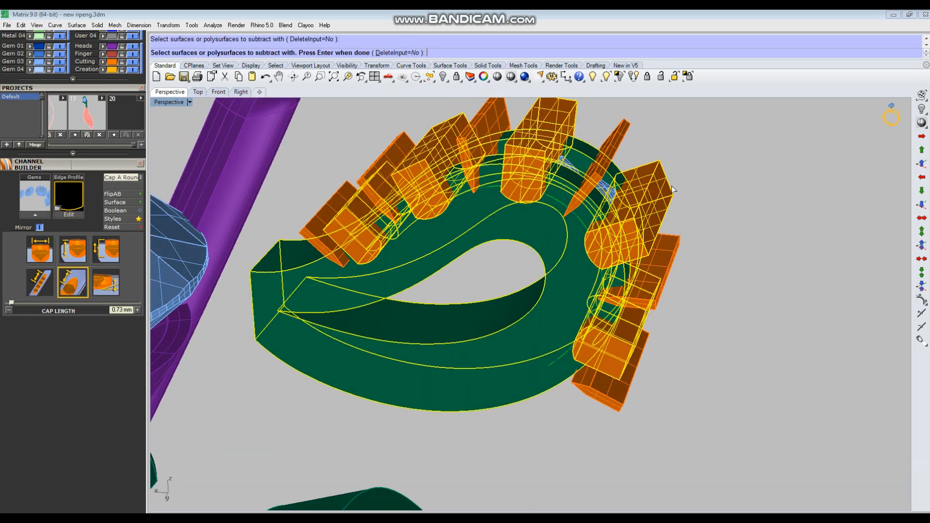
key(Return)
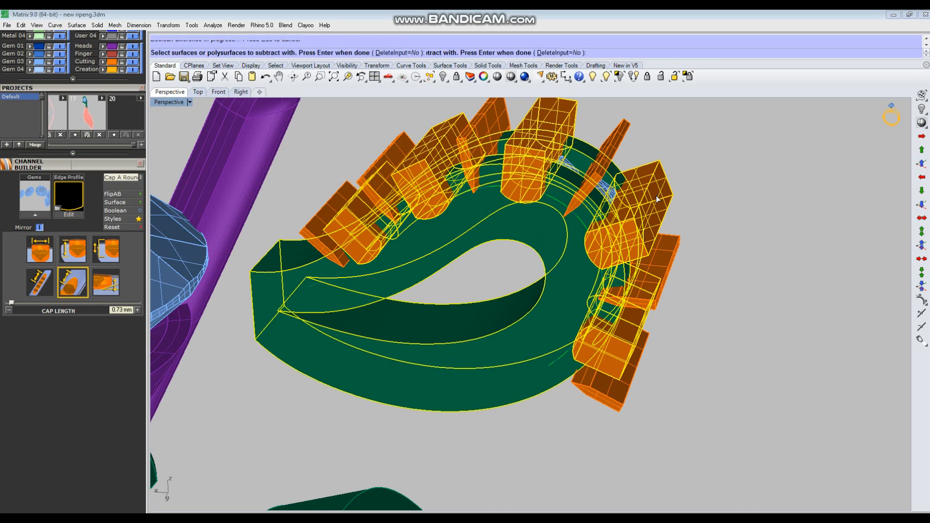
Select the rounded prong cutters around the bow loop and hide them
click(657, 198)
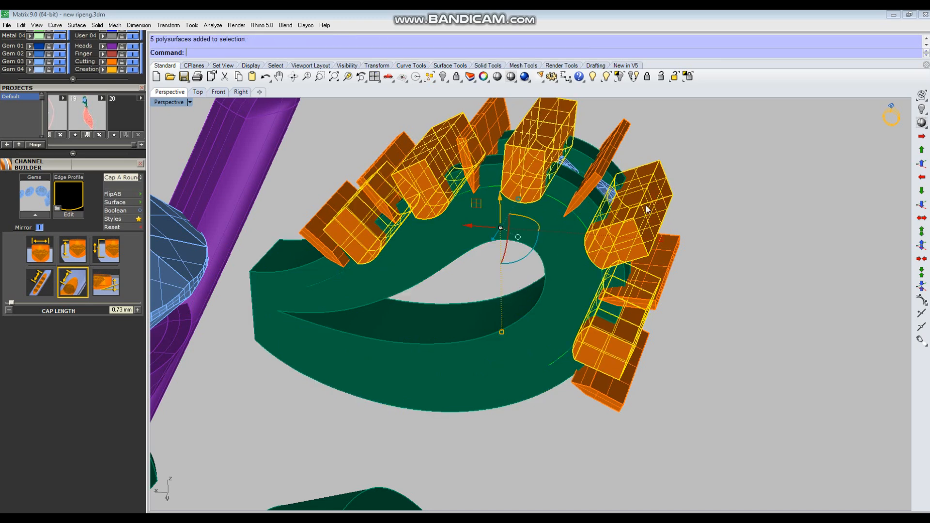
key(ctrl+h)
right_drag(655, 240, 550, 212)
scroll(549, 212, up, 3)
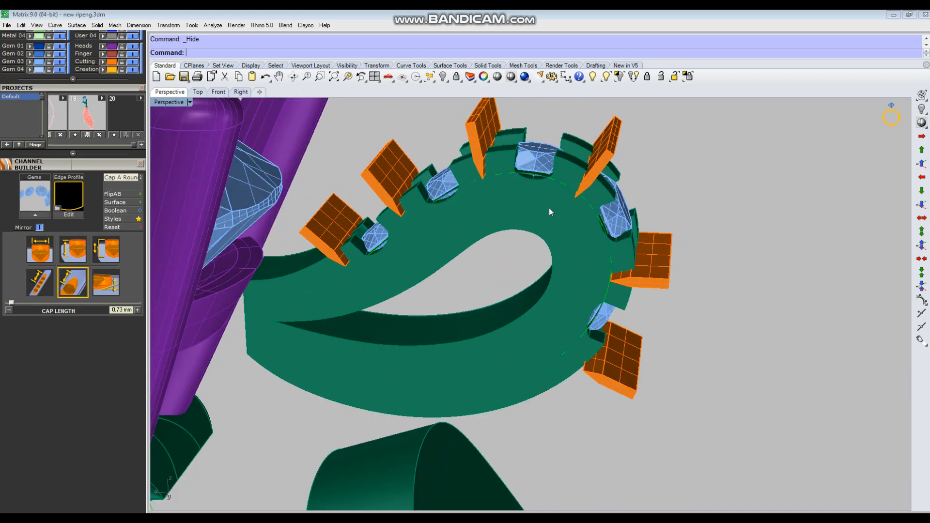
Subtract the flat cutters between the gems from the bow loop with BooleanDifference and hide those cutters
click(549, 212)
mouse_move(621, 162)
right_down()
mouse_move(605, 157)
mouse_move(619, 164)
right_up()
text(bd)
key(Return)
click(624, 144)
scroll(631, 147, down, 4)
right_drag(631, 260, 500, 178)
right_click(501, 172)
click(622, 146)
key(ctrl+h)
Delete the unneeded leftover object at the cut bow loop
right_drag(624, 148, 541, 212)
scroll(497, 208, up, 4)
click(497, 208)
key(Delete)
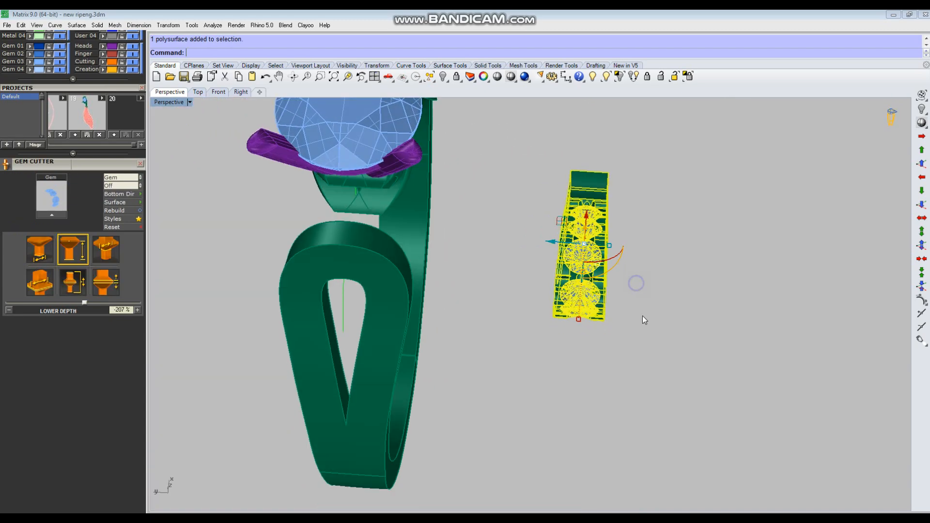
Group the cut bow loop with its gems and move the group 10 mm sideways back onto the ring
key(ctrl+g)
text(m)
key(Return)
click(690, 356)
text(10)
key(Return)
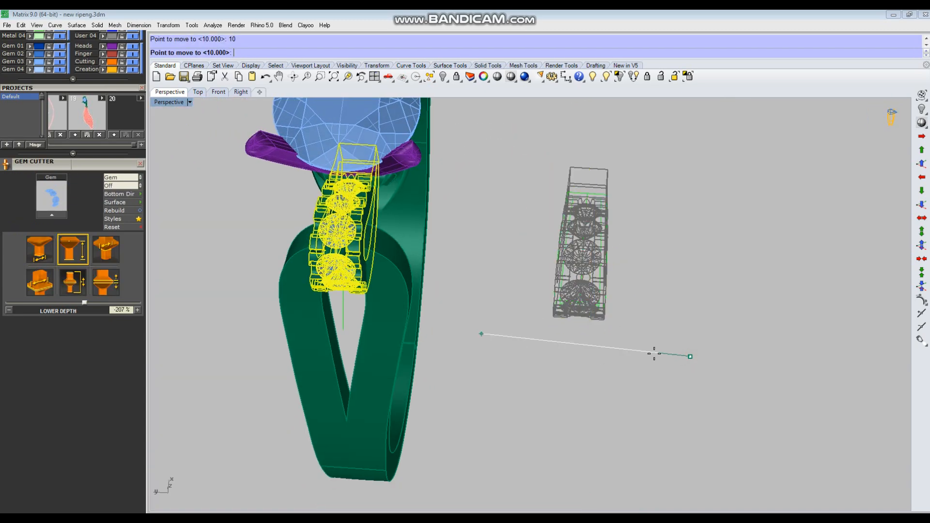
click(652, 353)
Delete the leftover geometry at the offset position and the plain uncut bow loops on the ring
drag(650, 174, 495, 345)
key(Delete)
right_drag(459, 325, 470, 339)
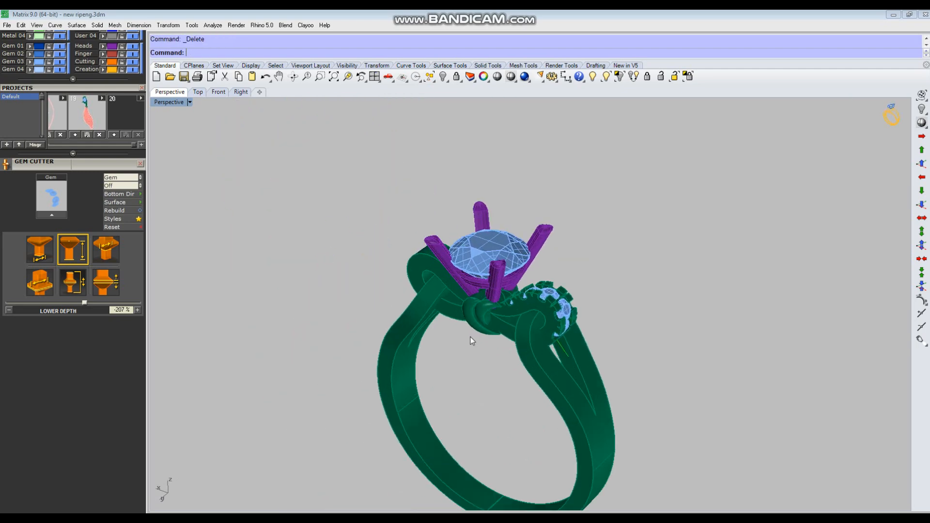
scroll(440, 295, up, 3)
click(505, 302)
key(Delete)
Mirror the gem-set bow loop group across the Y axis to the opposite side of the ring
click(635, 296)
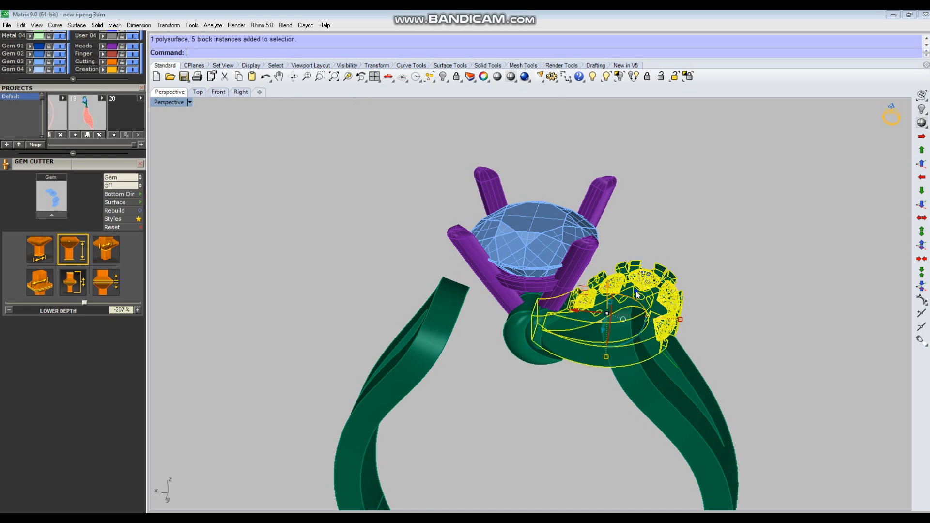
right_drag(636, 292, 635, 315)
text(mi)
key(Return)
text(y)
key(Return)
click(550, 378)
right_drag(550, 382, 494, 334)
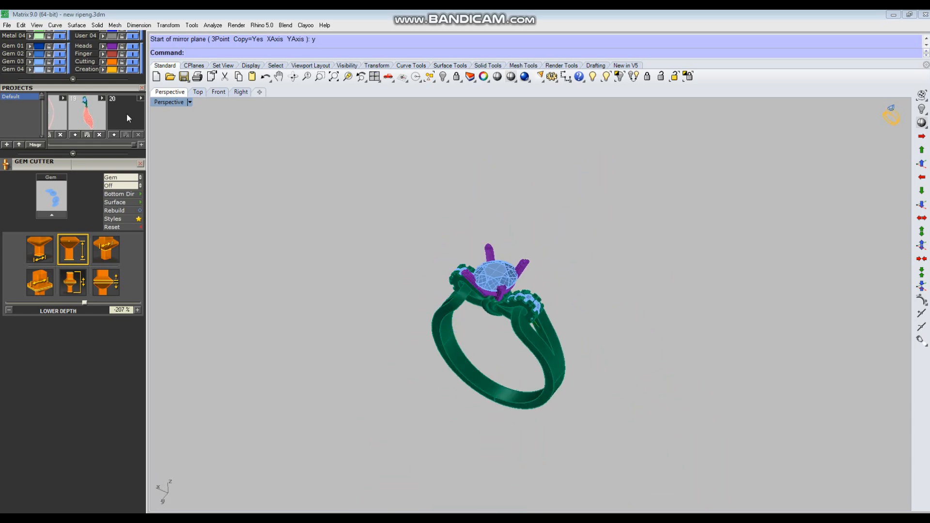
Switch the display mode to Machine and examine the assembled bow ring from several angles
scroll(111, 146, up, 4)
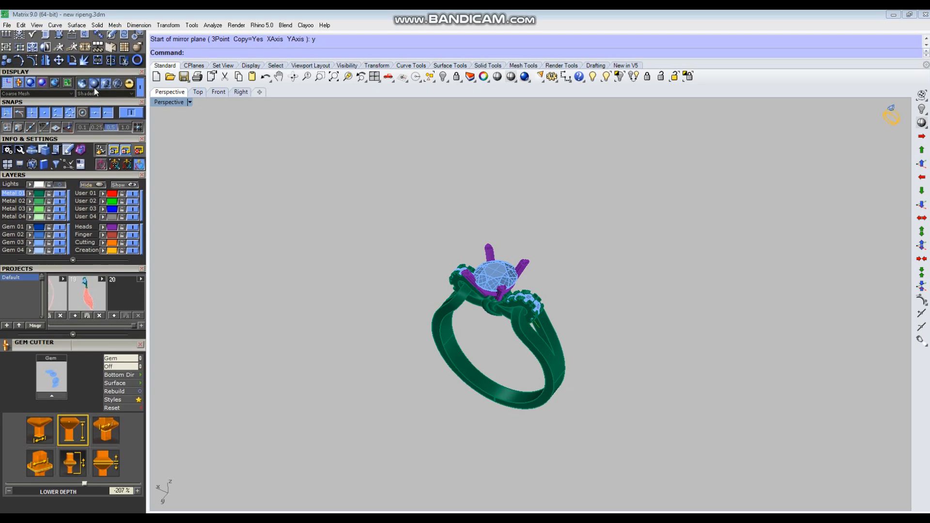
right_drag(520, 318, 587, 250)
scroll(543, 272, up, 6)
right_drag(544, 279, 538, 358)
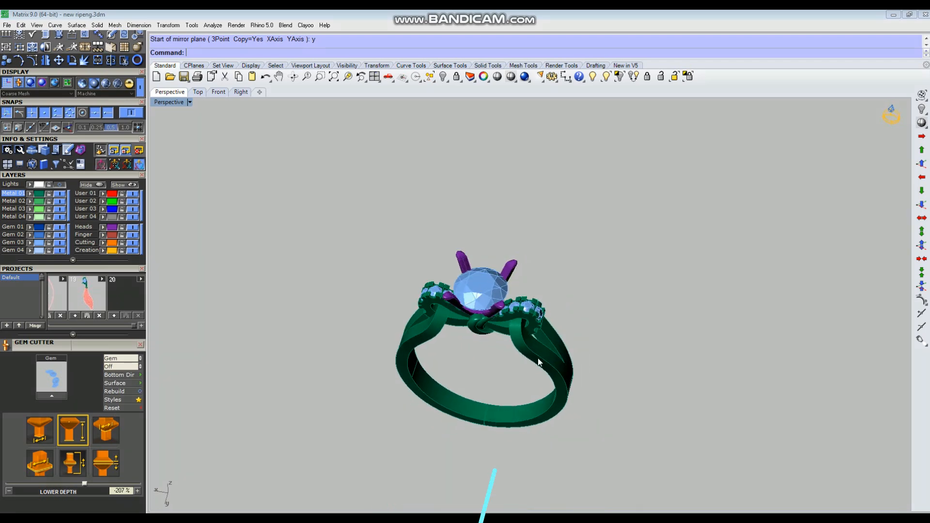